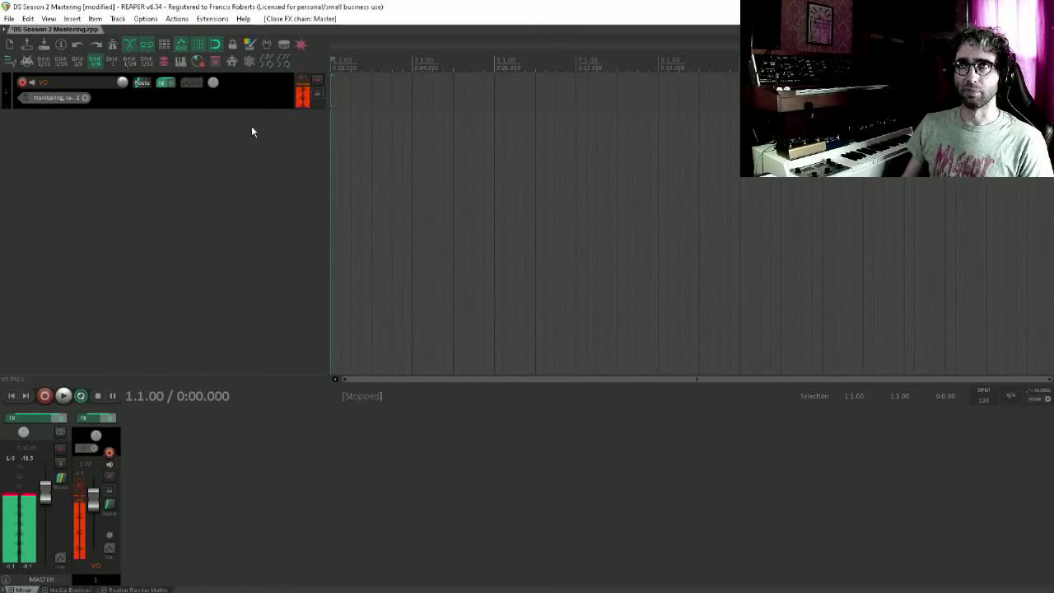
Import all ten WAV files from the Mix1_Renders folder into the project, placing them on separate tracks.
key("alt+Tab")
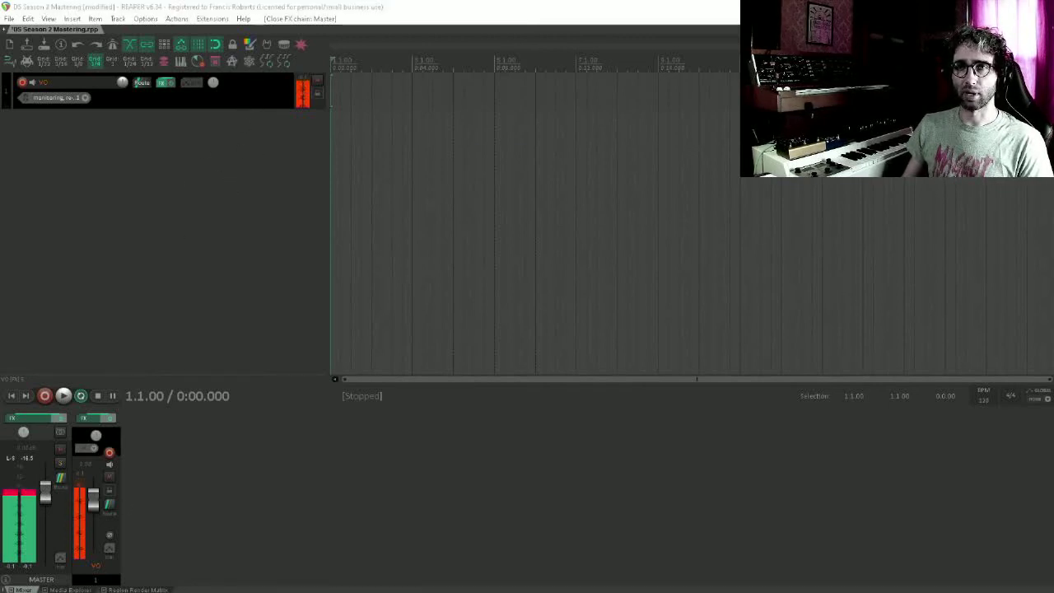
left_click_drag(697, 445, 672, 272)
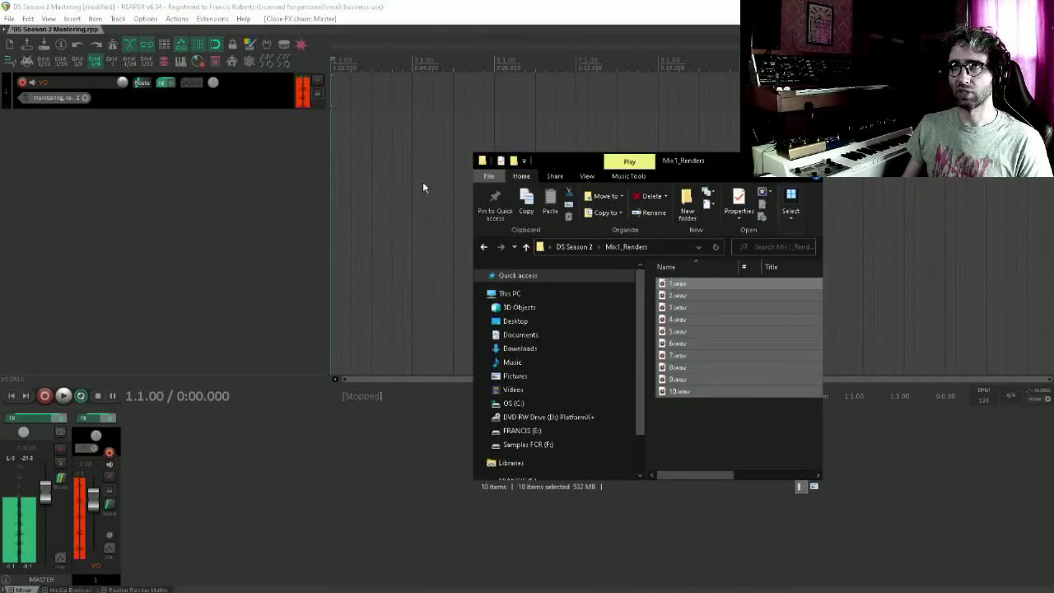
left_click_drag(422, 188, 354, 152)
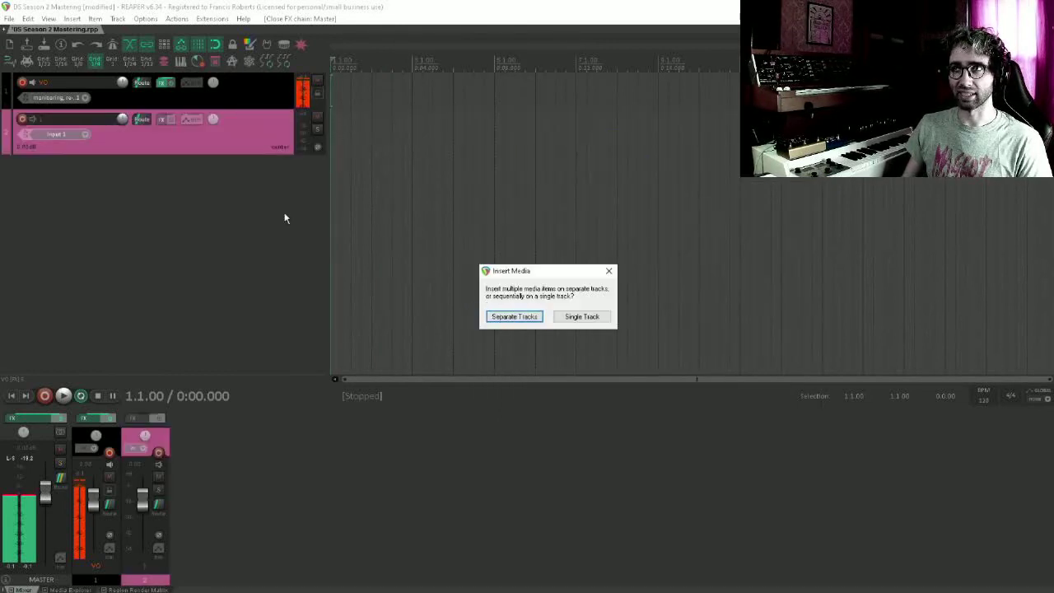
left_click(512, 317)
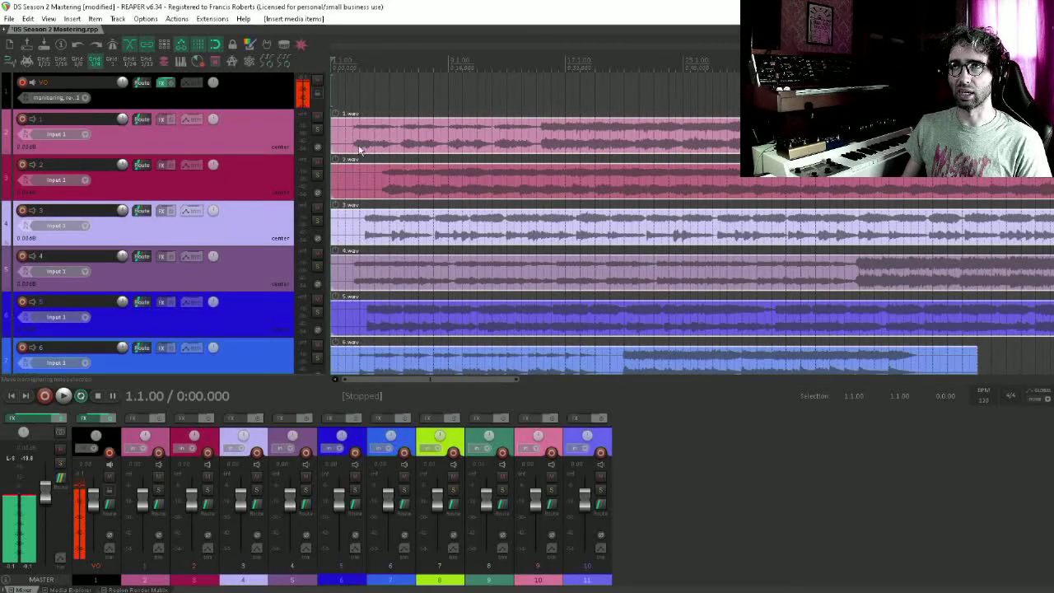
Look through the ten imported tracks and their waveforms, from track 1 down to track 10.
scroll(371, 247, "down", 5)
scroll(379, 296, "up", 5)
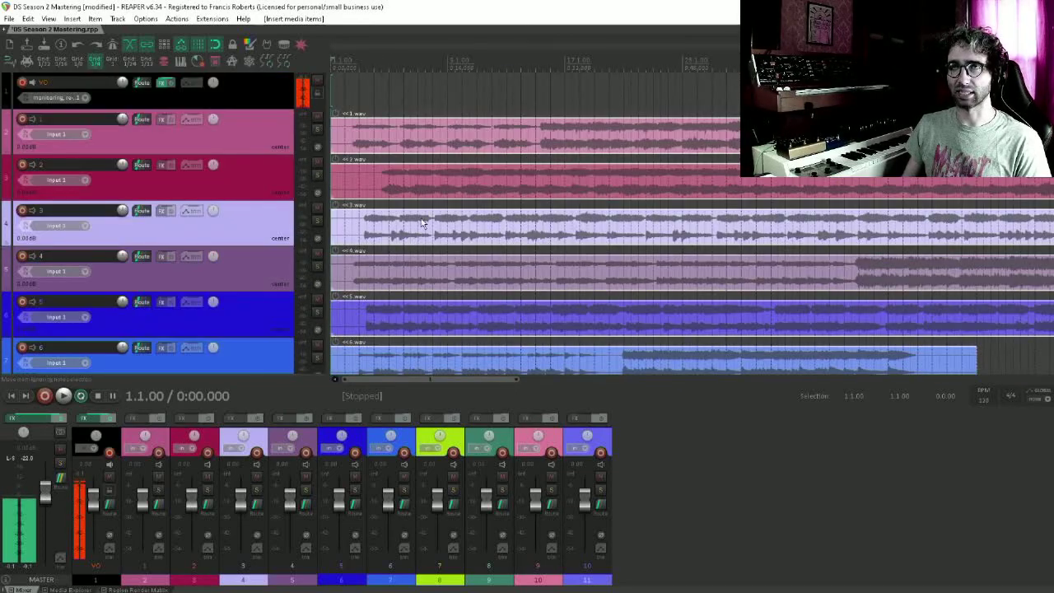
scroll(423, 219, "down", 3)
left_click(205, 145)
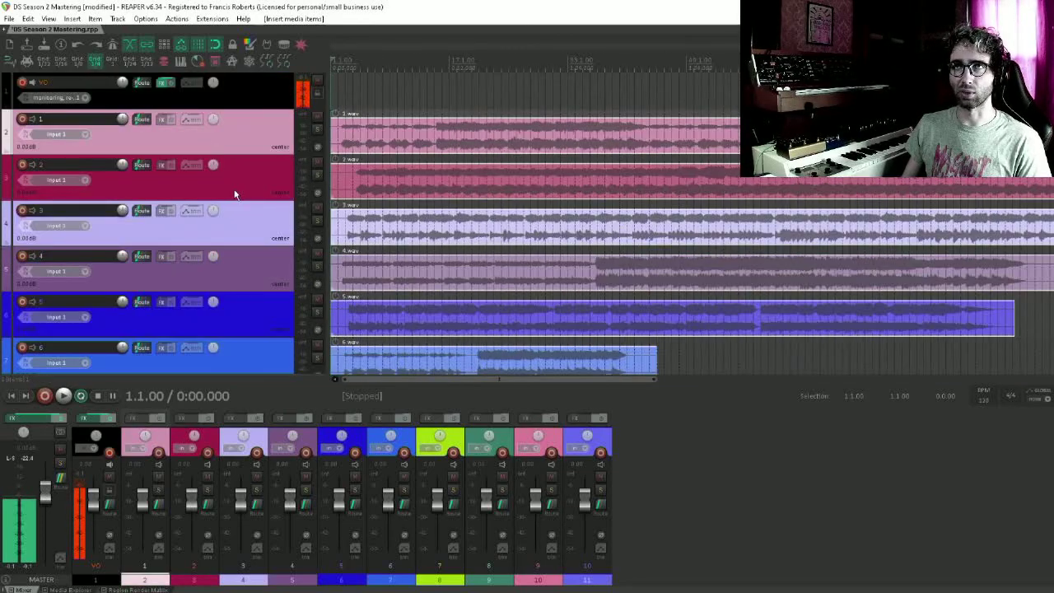
left_click(237, 195)
left_click(238, 222)
left_click(236, 261)
left_click(236, 310)
key("Down")
key("Down")
key("Down")
key("Down")
key("Down")
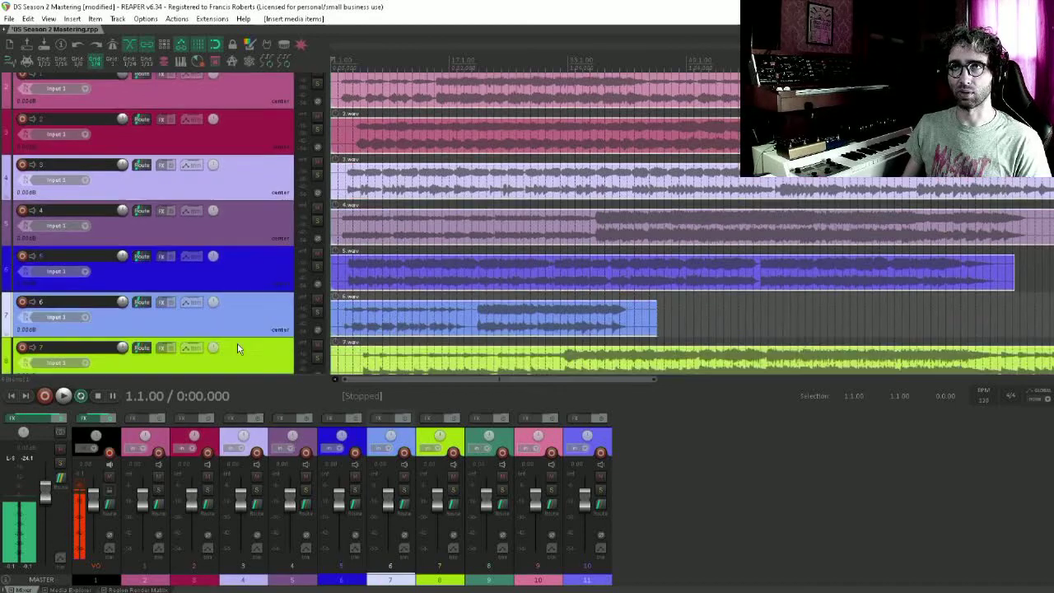
scroll(250, 333, "up", 5)
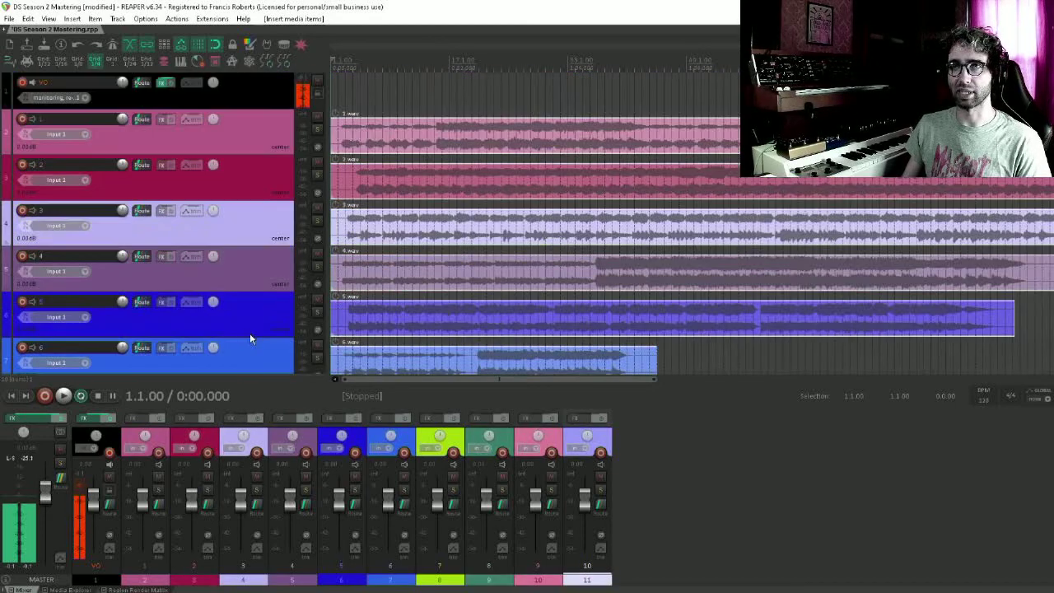
left_click(272, 140)
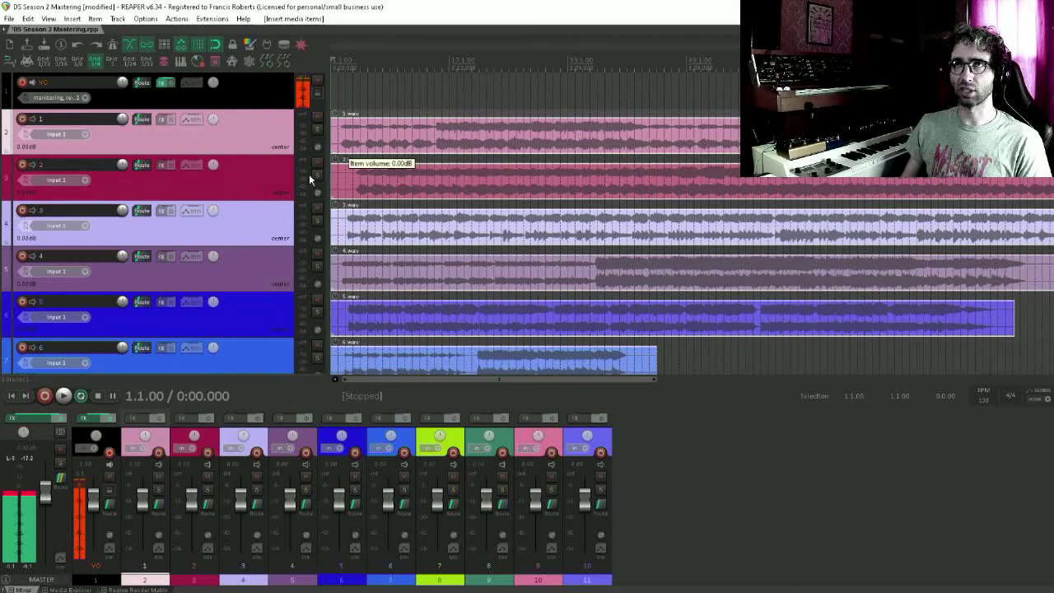
Split 1.wav and 2.wav just before the point where each song's audio begins.
left_click(342, 142)
scroll(342, 142, "up", 5)
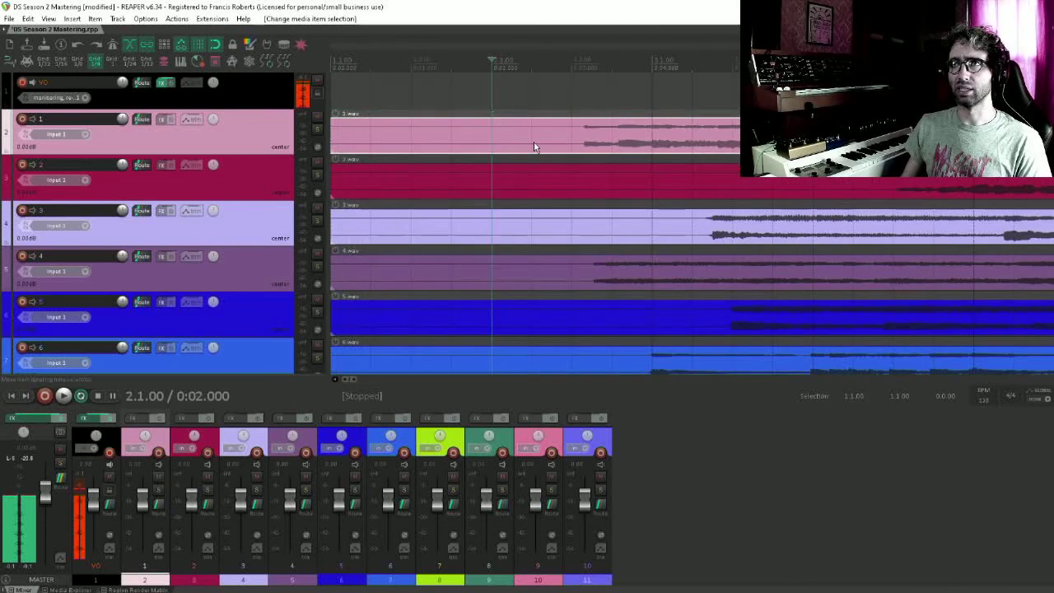
left_click(577, 136)
key("s")
left_click(891, 190)
key("s")
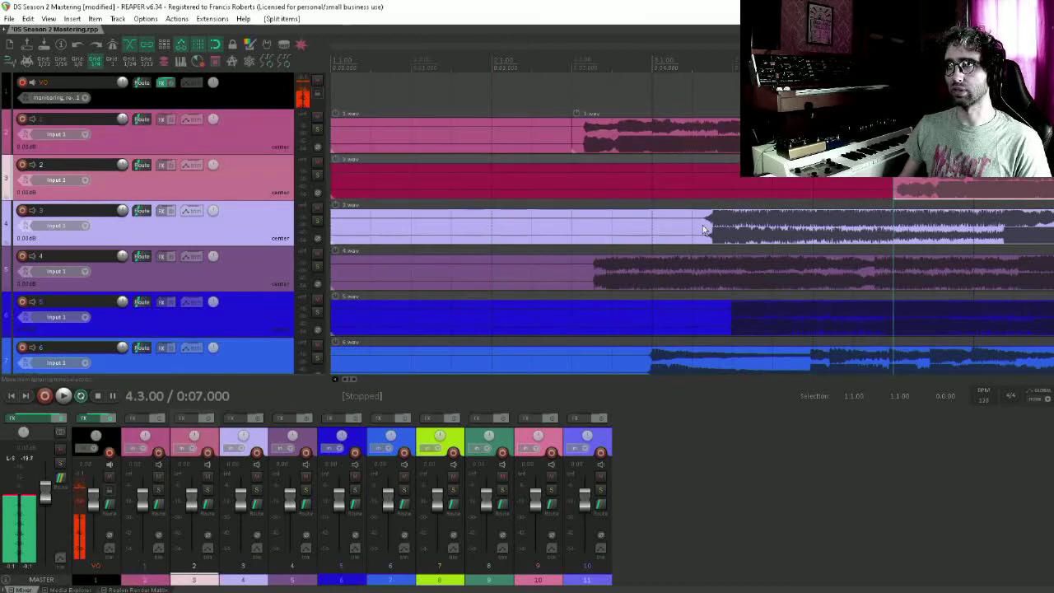
Split 3.wav, 4.wav, 5.wav and 6.wav just before the audio begins in each.
left_click(702, 229)
key("s")
left_click(577, 273)
key("s")
left_click(713, 321)
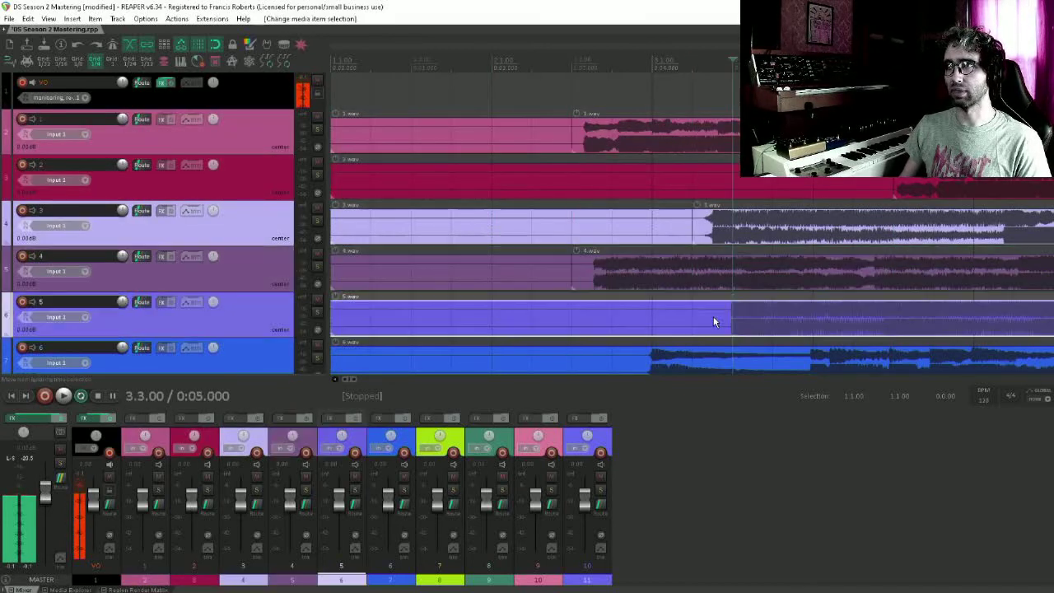
key("s")
left_click(639, 356)
key("s")
Split 8.wav, 9.wav and 10.wav just before the audio begins in each.
scroll(659, 206, "down", 5)
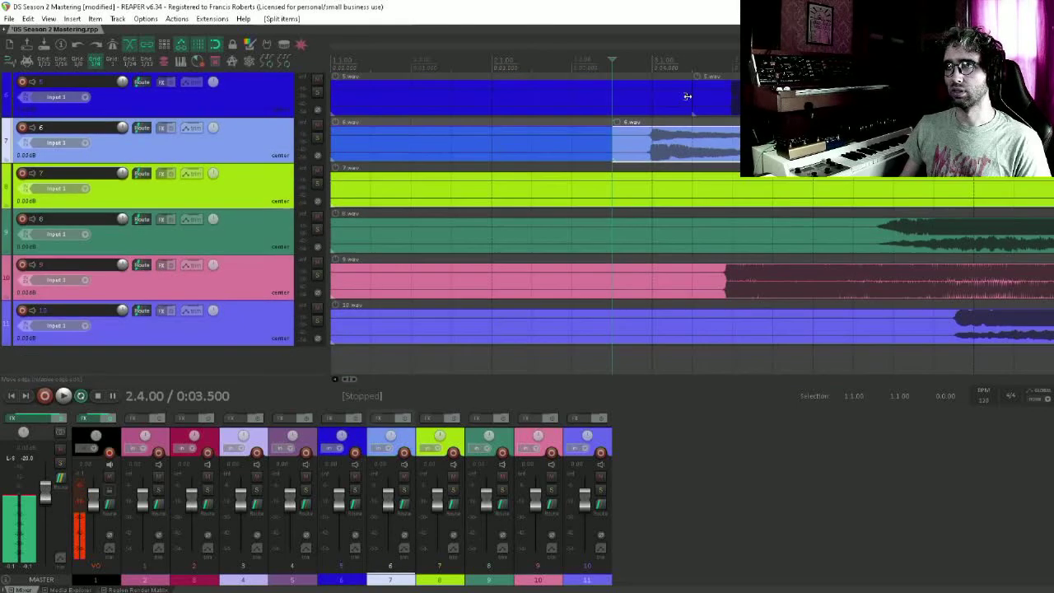
left_click(854, 242)
key("s")
left_click(693, 276)
key("s")
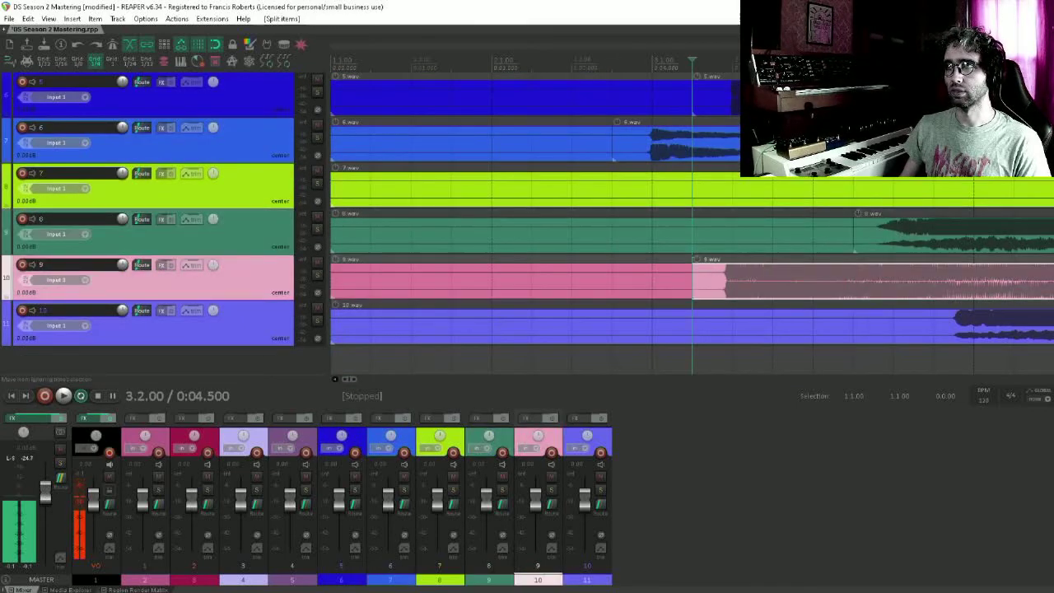
left_click(925, 325)
key("s")
Delete the silent lead-in pieces in front of the split songs.
scroll(395, 169, "down", 2)
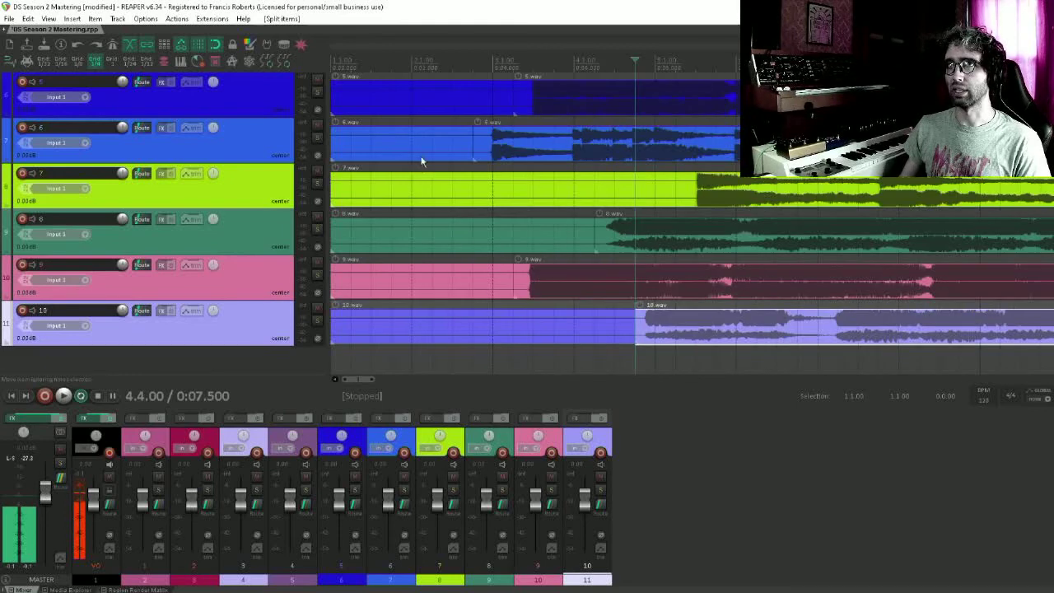
scroll(380, 156, "down", 2)
left_click_drag(393, 316, 352, 18)
key("Delete")
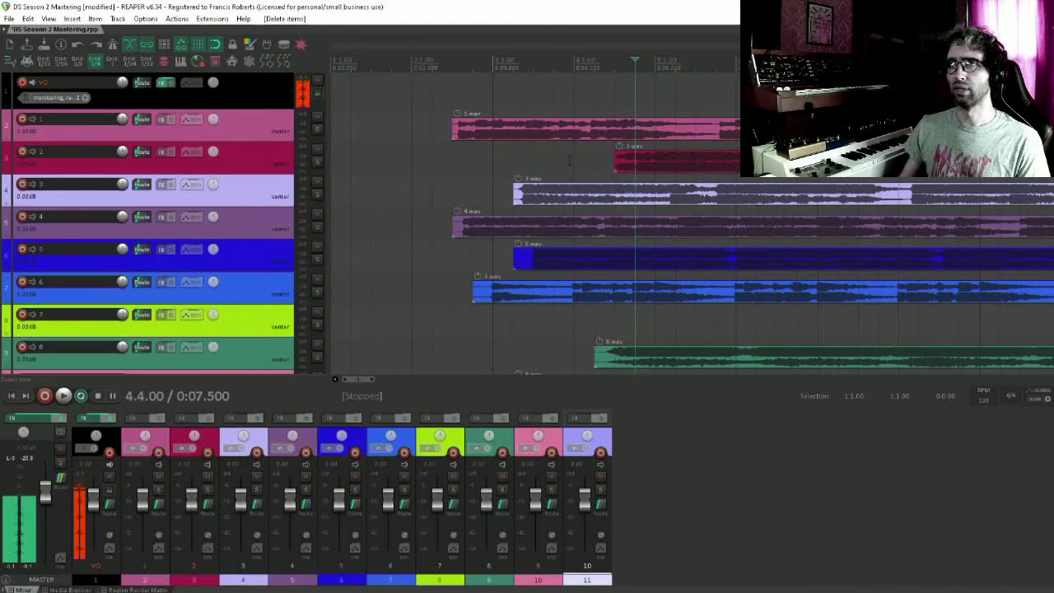
Move 1.wav to the very start of the timeline at 1.1.00 and briefly play from there.
left_click(578, 127)
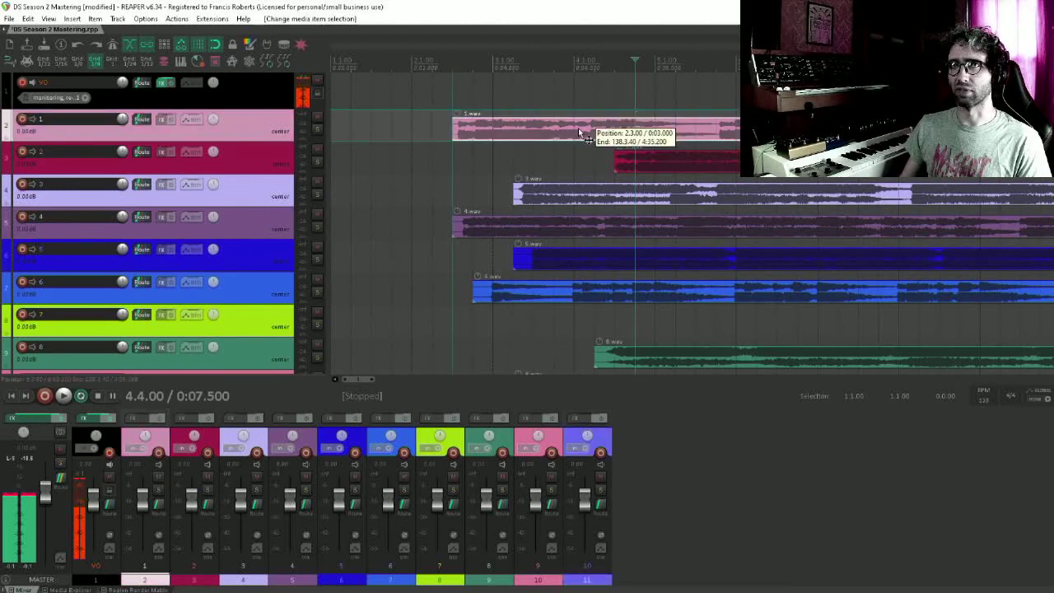
left_click_drag(577, 128, 329, 132)
left_click(329, 151)
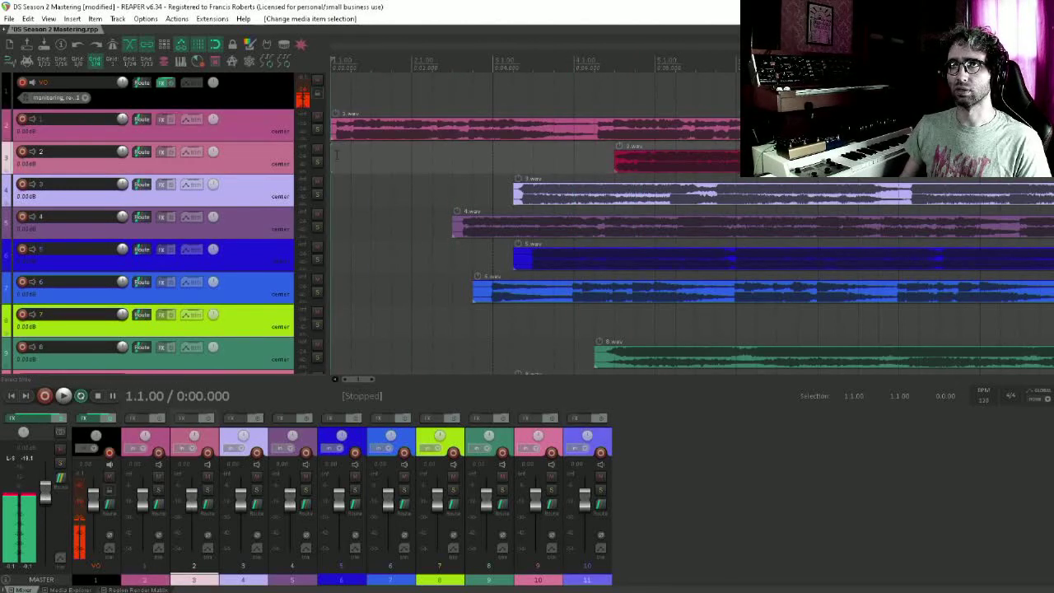
key("space")
key("space")
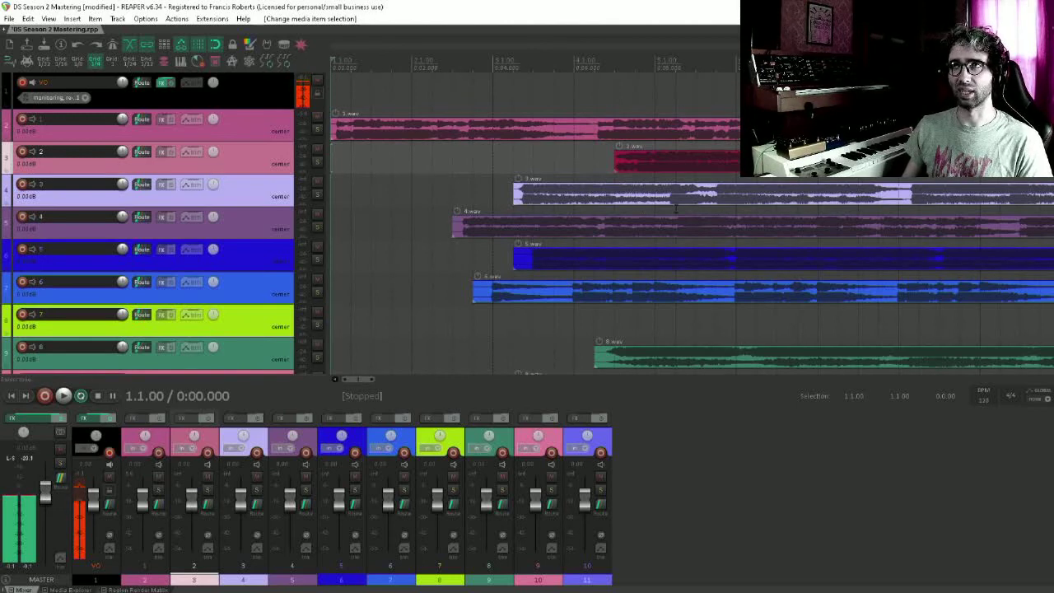
Move all songs from 2.wav onward together to a position past the end of 1.wav.
scroll(424, 165, "down", 5)
left_click_drag(424, 165, 600, 196)
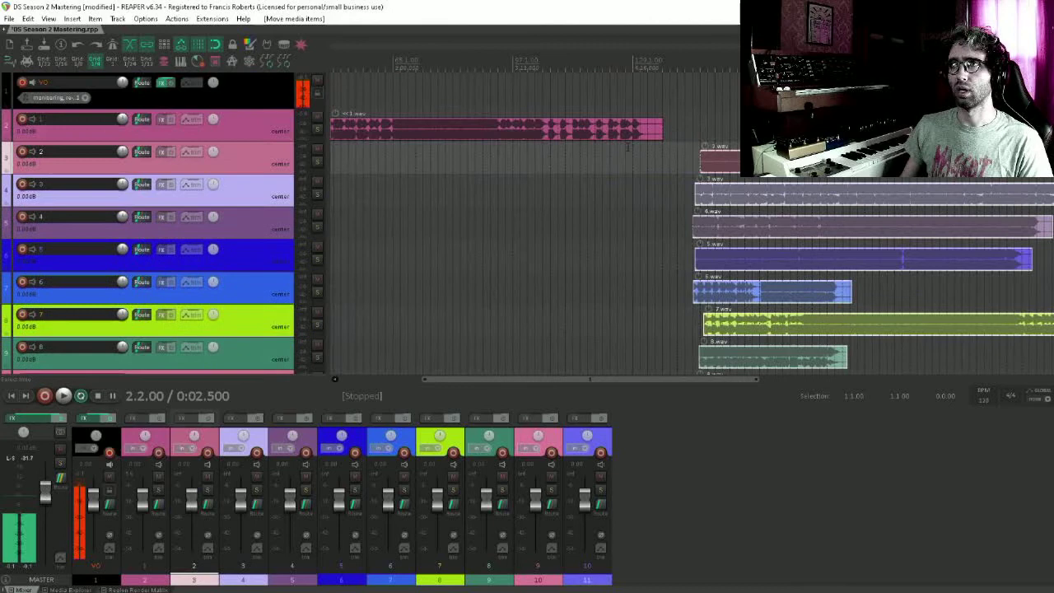
left_click(716, 165)
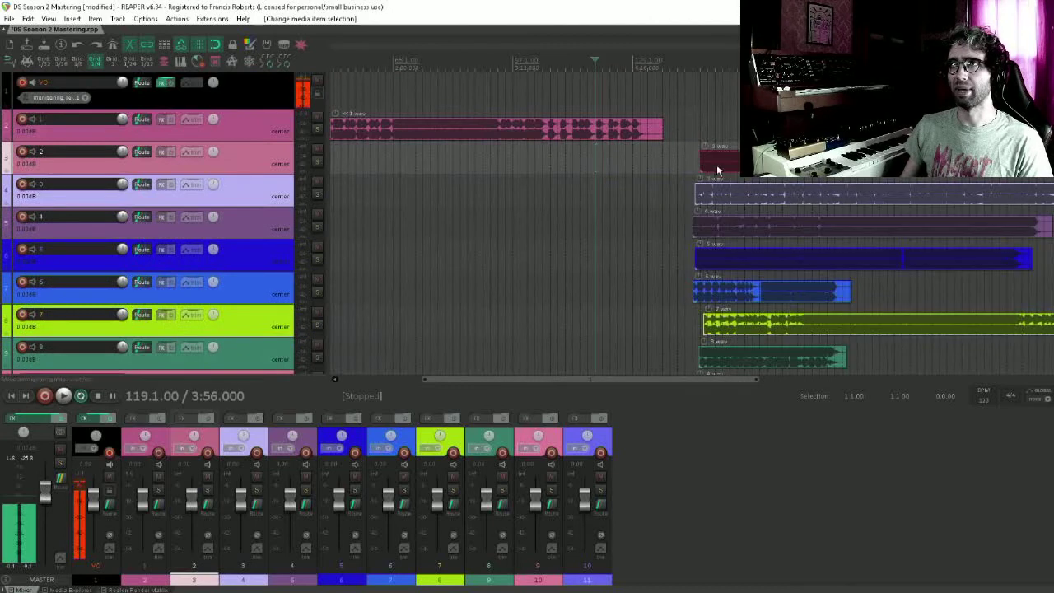
left_click(693, 157)
scroll(653, 156, "up", 2)
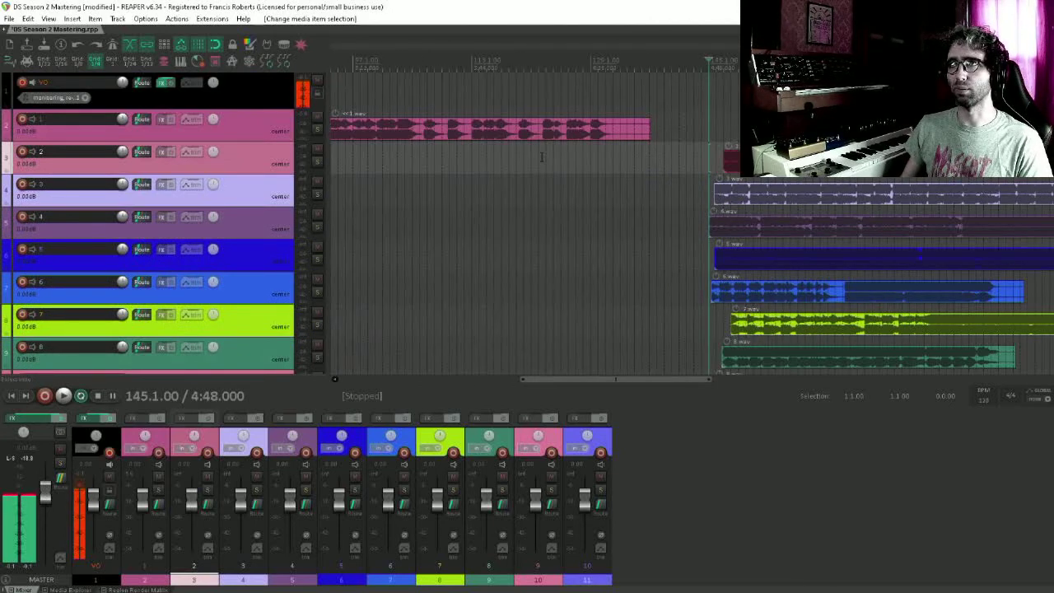
Play the ending of 1.wav and move 2.wav earlier so it starts as that song's tail fades out.
scroll(592, 156, "left", 2)
left_click(636, 155)
key("space")
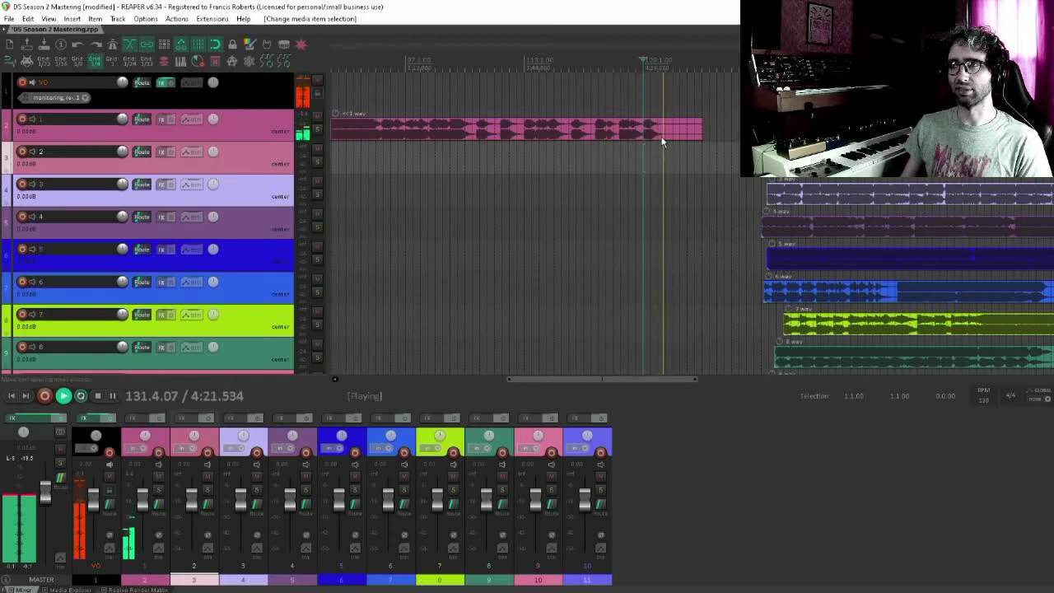
left_click_drag(720, 165, 704, 165)
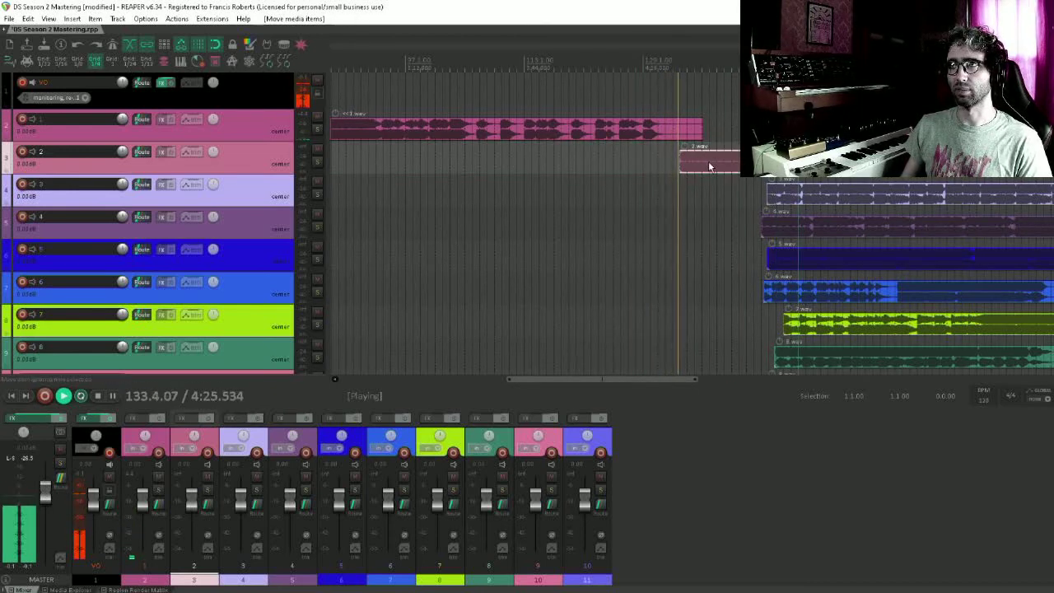
key("space")
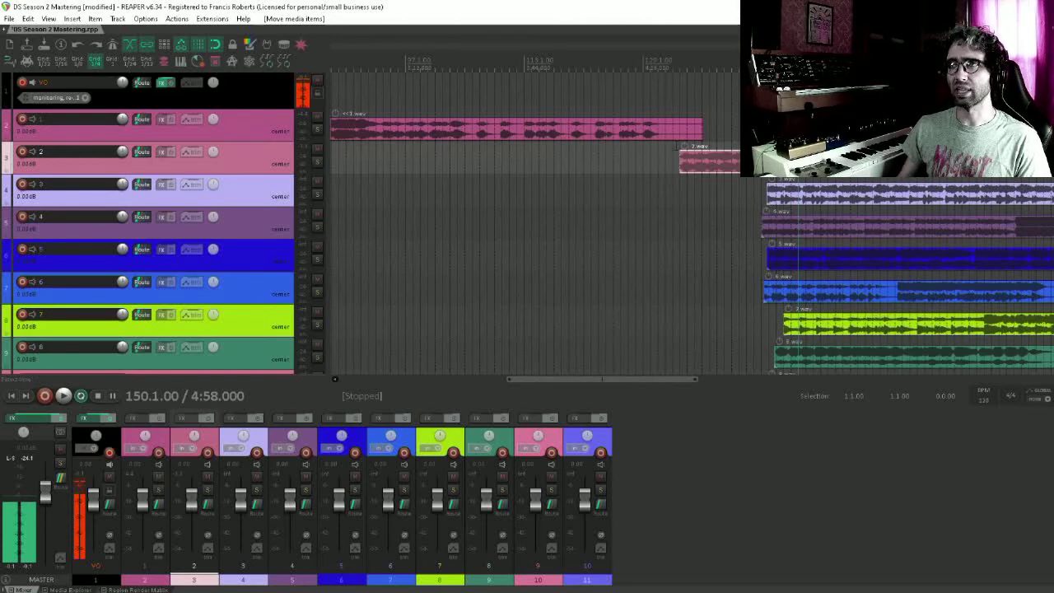
Move the songs from 3.wav onward together to a position past the end of 2.wav.
left_click(639, 180)
scroll(647, 197, "down", 6)
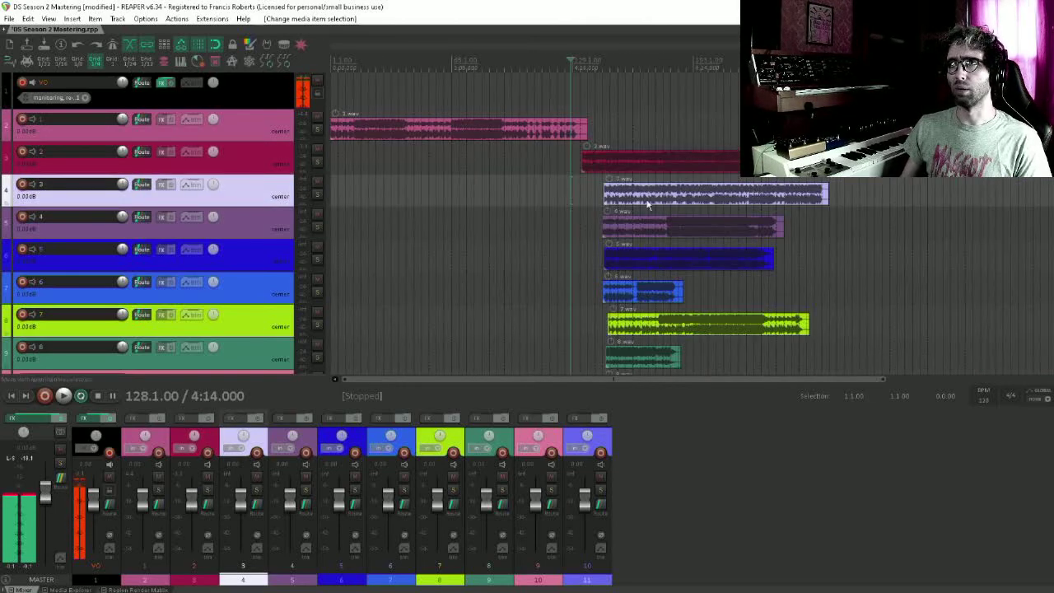
left_click_drag(622, 203, 687, 360)
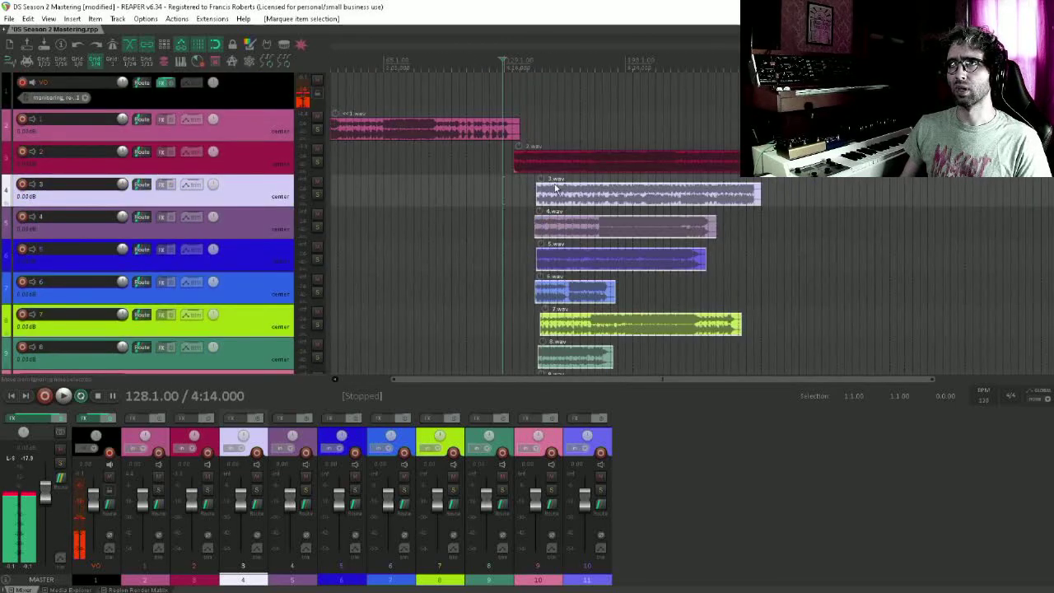
left_click_drag(555, 187, 879, 188)
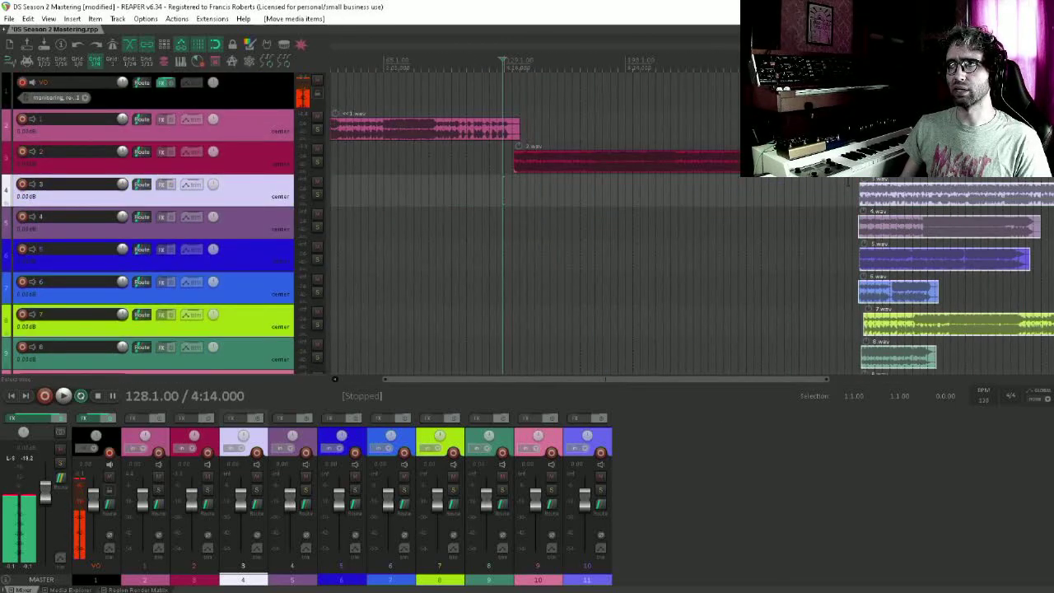
Play the closing section of 2.wav to hear how the song ends.
left_click(832, 185)
scroll(831, 186, "up", 6)
key("space")
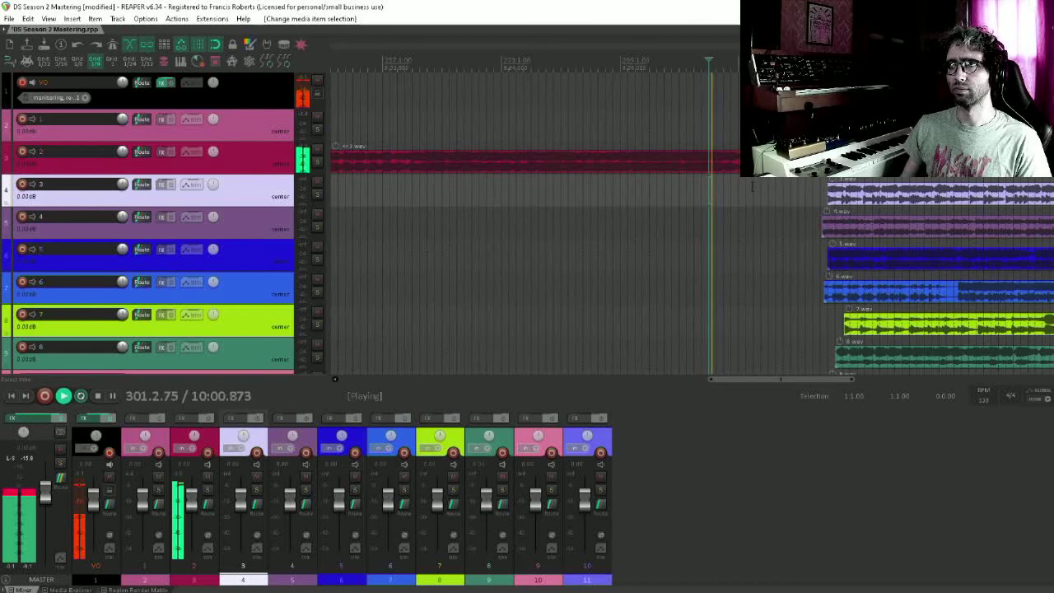
left_click(747, 191)
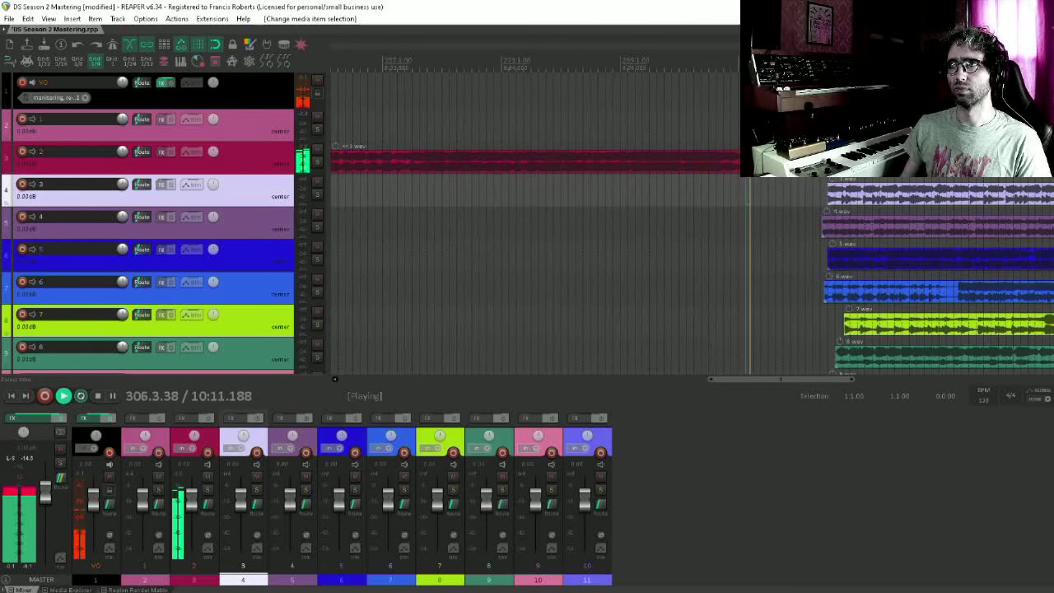
scroll(842, 224, "down", 3)
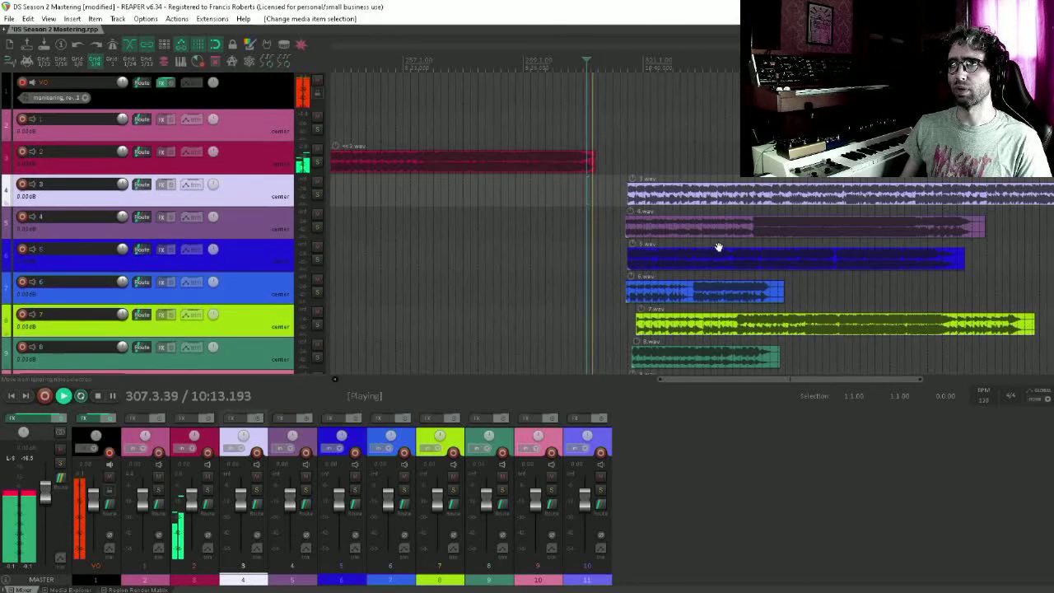
key("space")
Solo track 3 and briefly play the beginning of 3.wav.
left_click(317, 194)
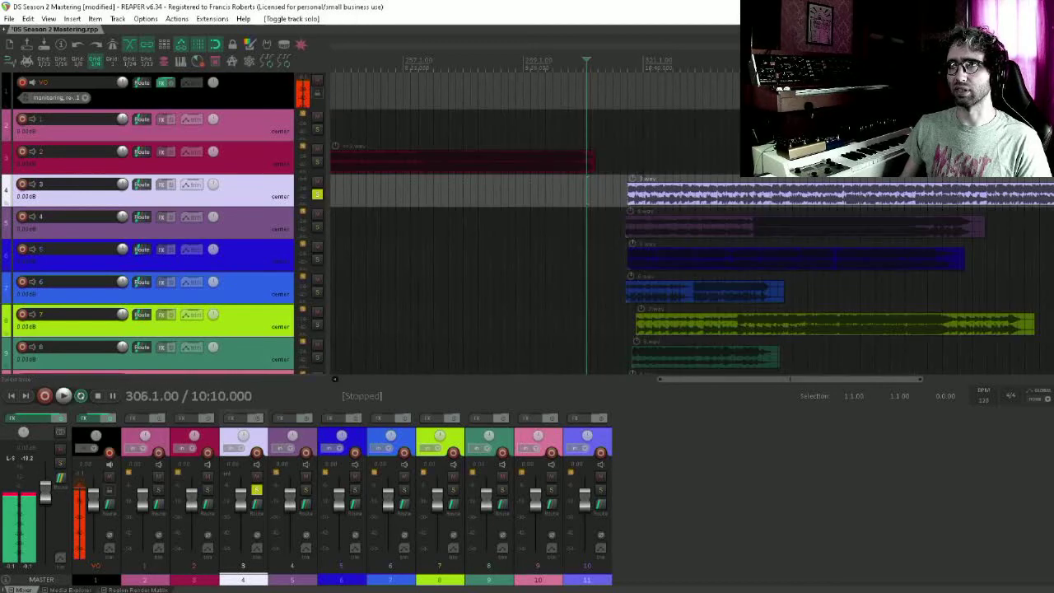
left_click(628, 162)
key("space")
key("space")
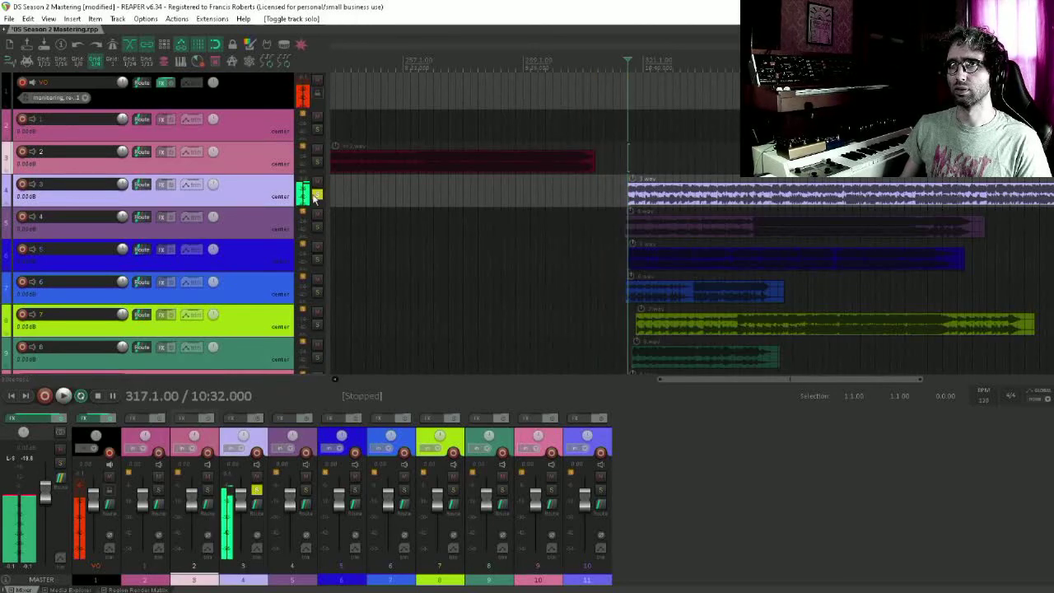
Solo only track 2 and play the last bars of 2.wav.
left_click(317, 195)
left_click(317, 227)
left_click(317, 161, "ctrl+alt")
left_click(577, 194)
key("space")
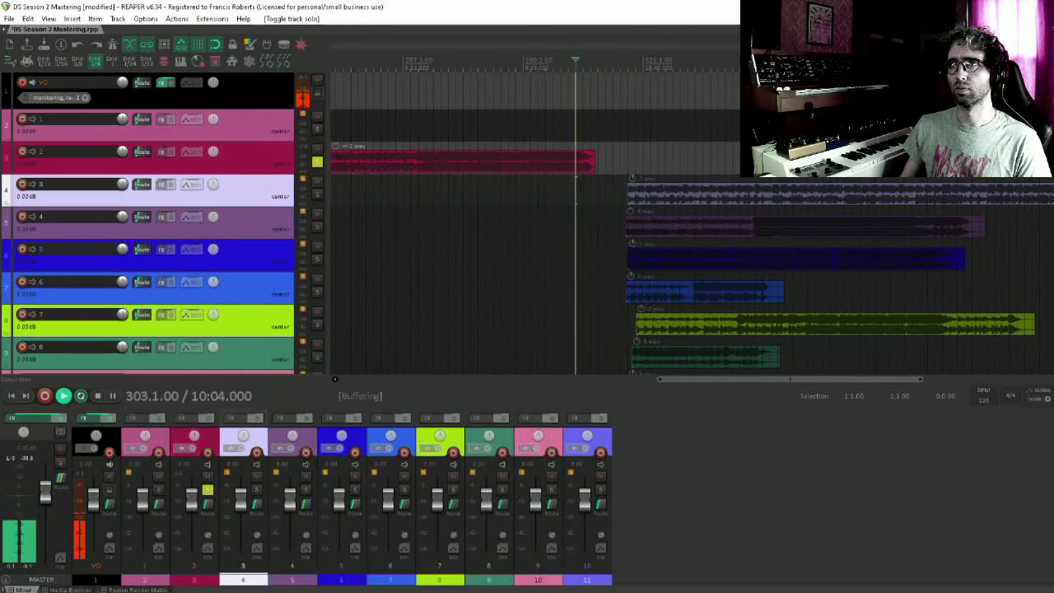
left_click(583, 193)
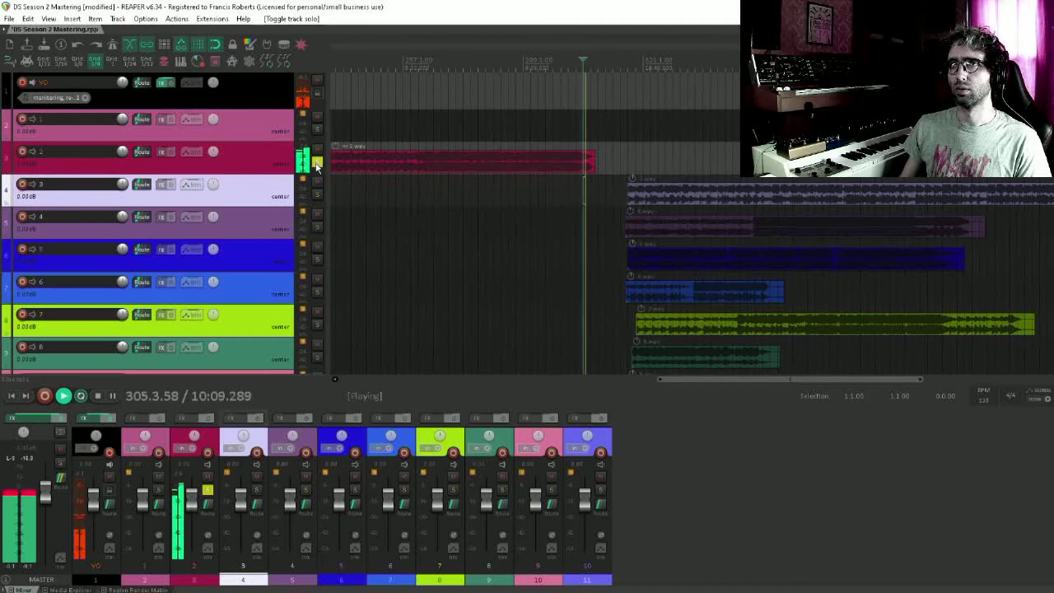
Solo track 4 in place of track 2, play the beginning of 4.wav and clear the solo.
left_click(317, 161)
key("space")
left_click(317, 228)
left_click(626, 229)
key("space")
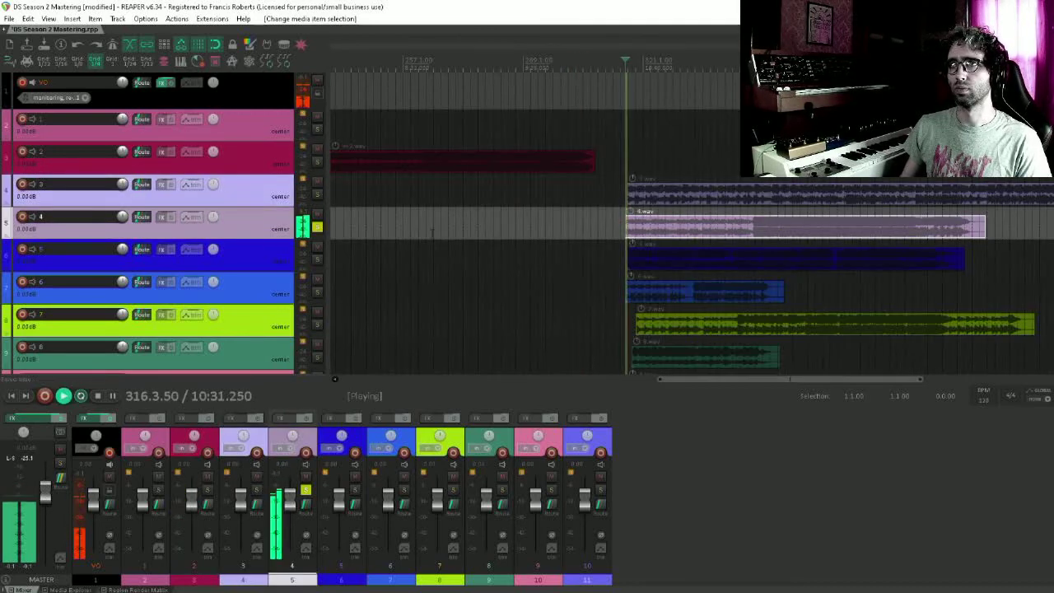
key("space")
left_click(318, 228)
Play the last bars of 2.wav from bar 305 with no track soloed.
left_click(576, 194)
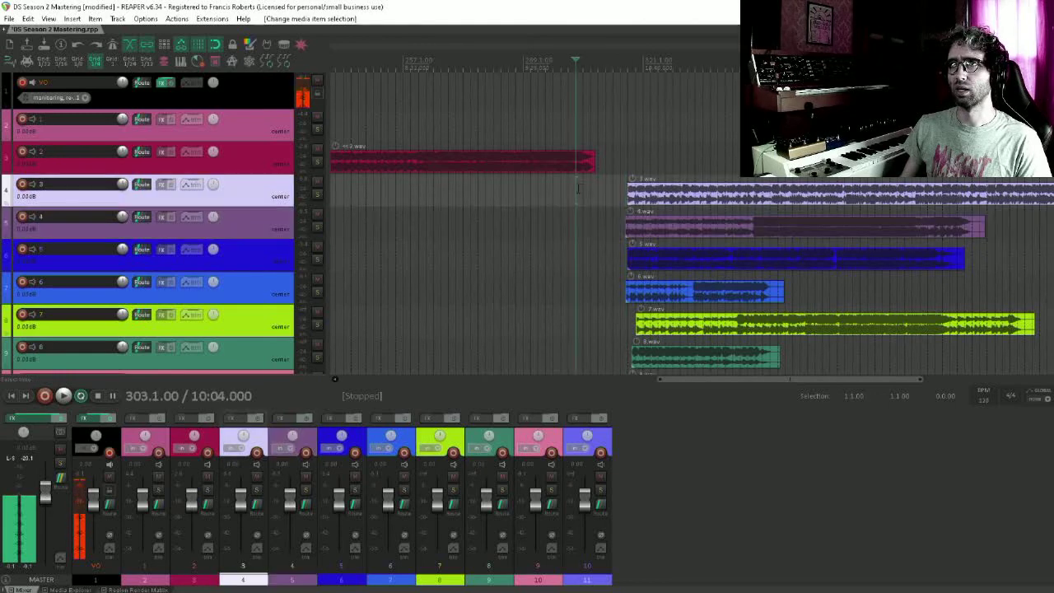
left_click(583, 194)
key("space")
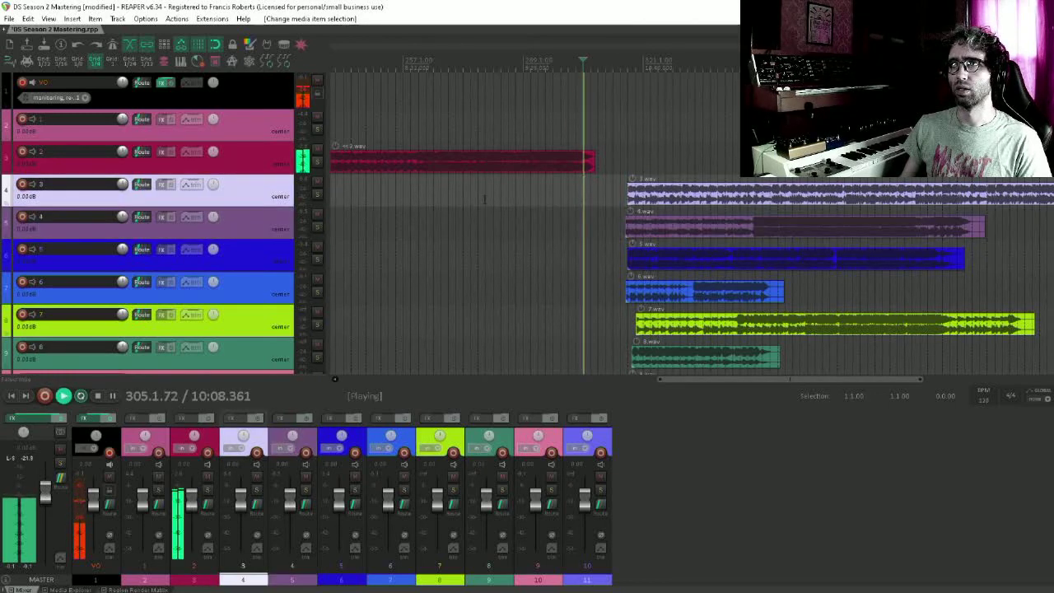
key("space")
Solo track 5, briefly play the beginning of 5.wav and clear the solo.
left_click(318, 260)
left_click(627, 260)
key("space")
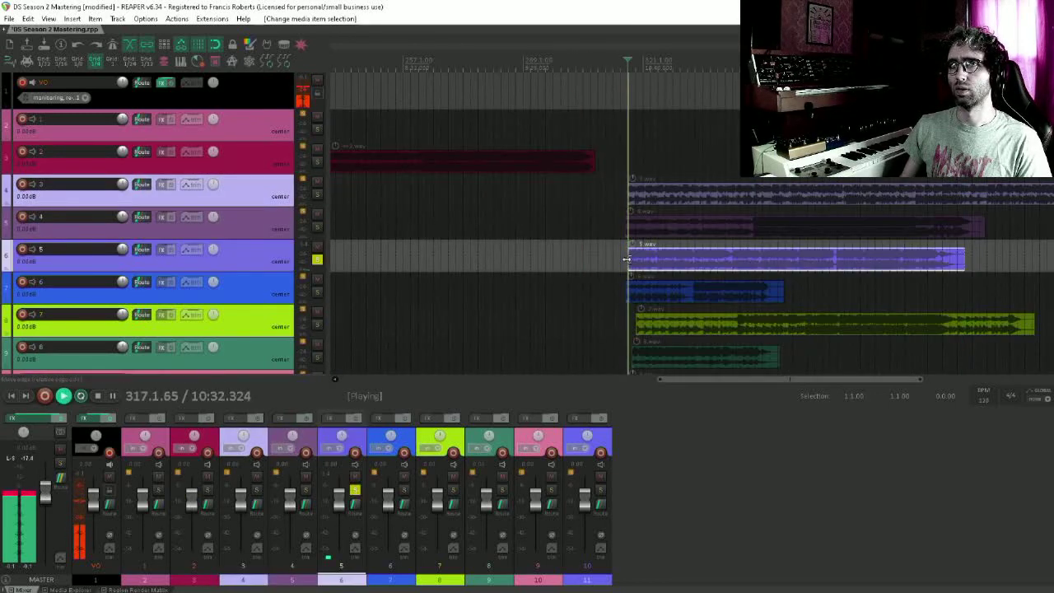
key("space")
left_click(318, 260)
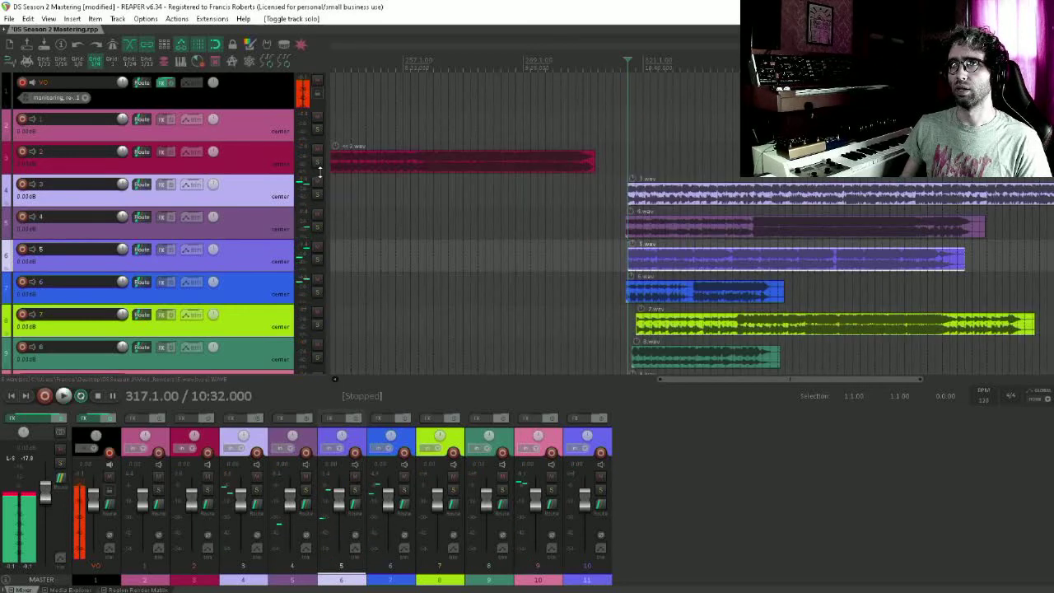
Solo track 2, play the last bars of 2.wav from bar 305 and clear the solo.
left_click(318, 161)
left_click(583, 203)
key("space")
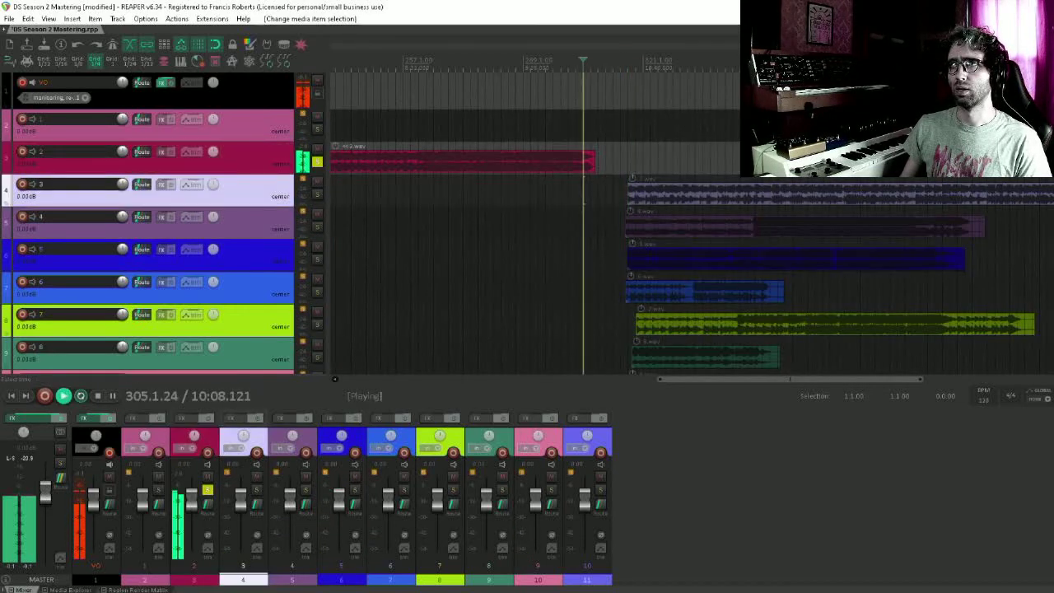
left_click(317, 161)
key("space")
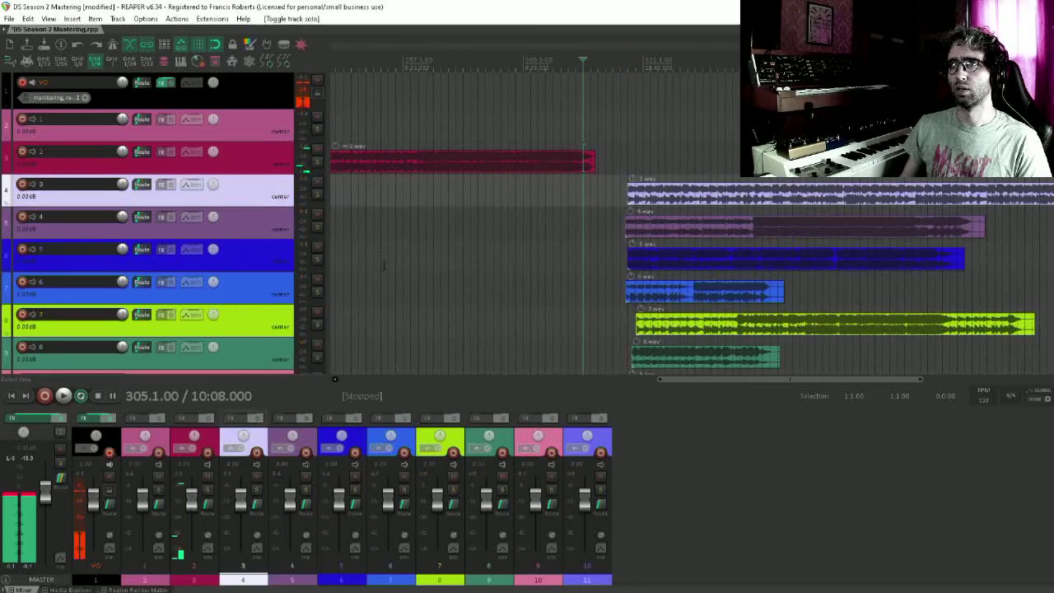
Solo track 6, play the beginning of 6.wav and clear the solo.
left_click(318, 295)
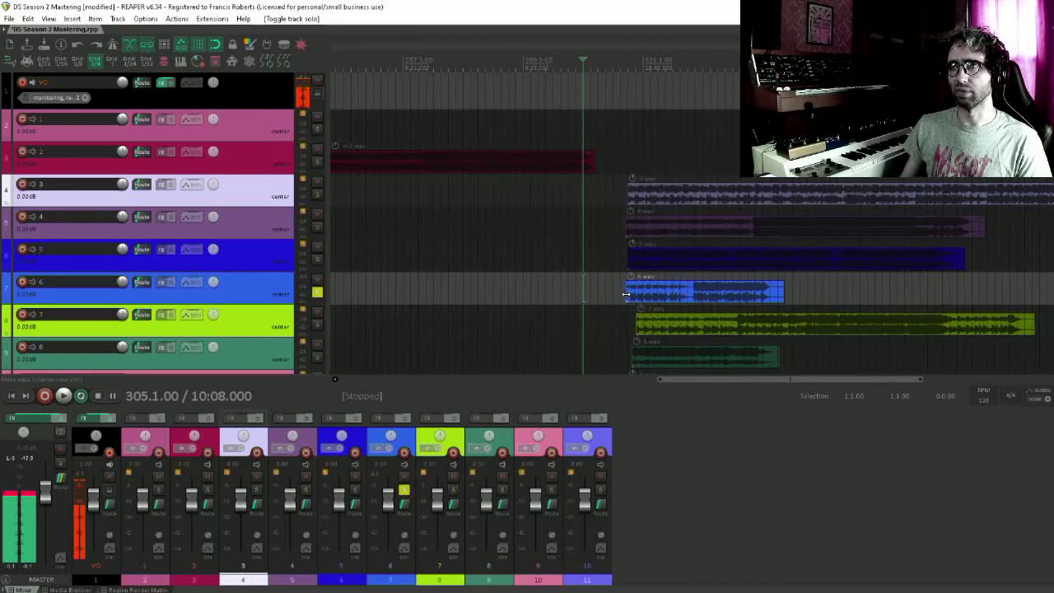
left_click(625, 294)
key("space")
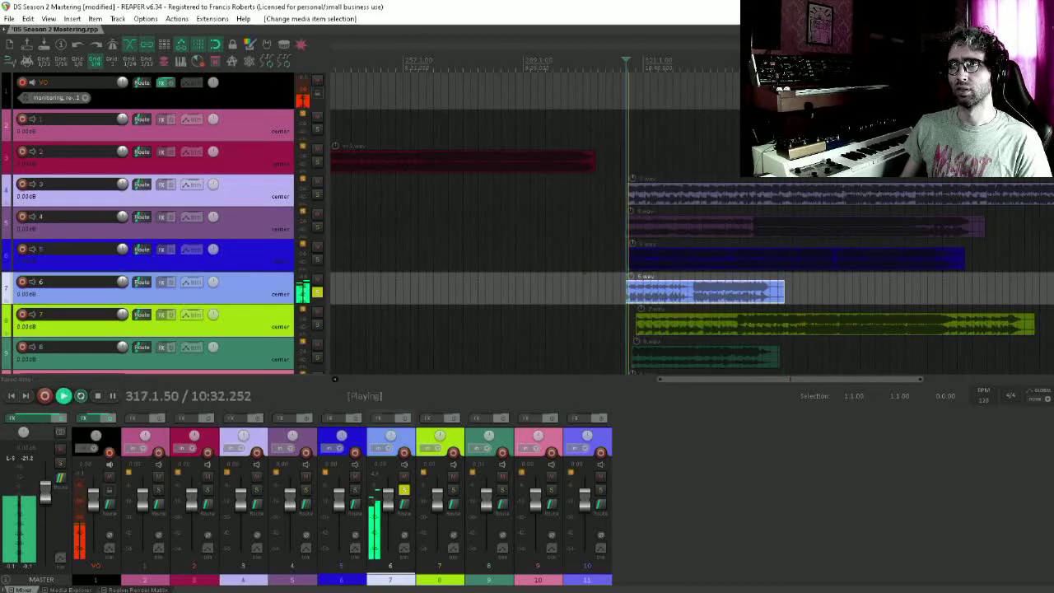
key("space")
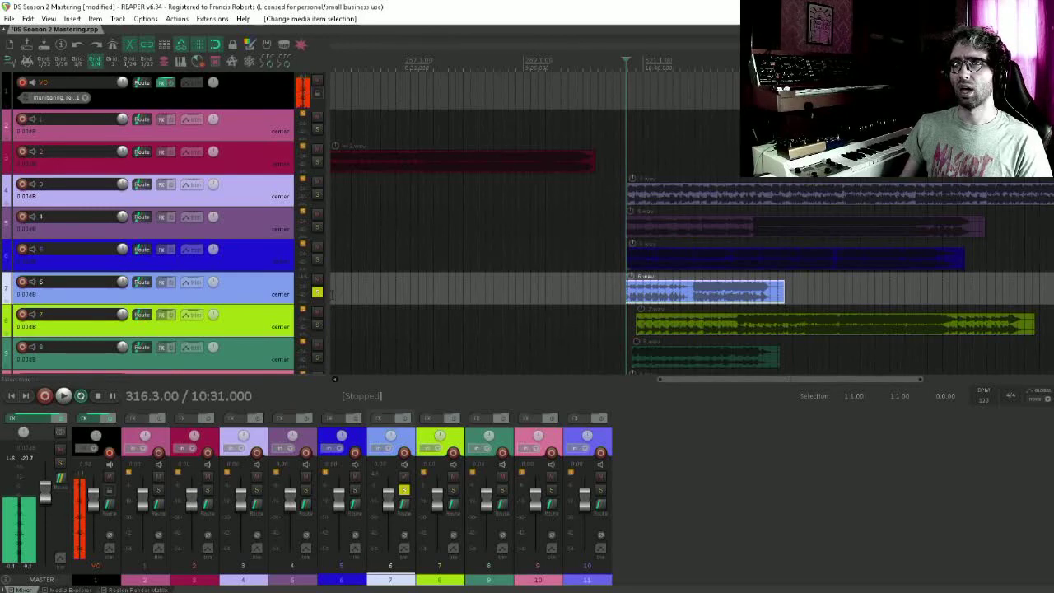
left_click(317, 293)
Solo track 2 and play the very end of 2.wav from bar 307.
left_click(317, 163)
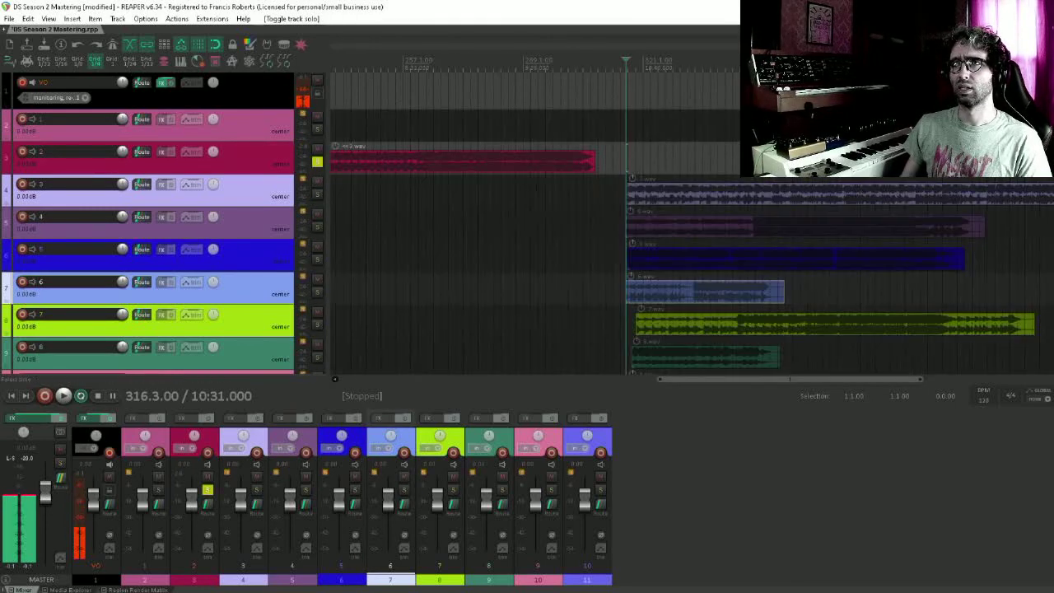
left_click(588, 188)
key("space")
key("space")
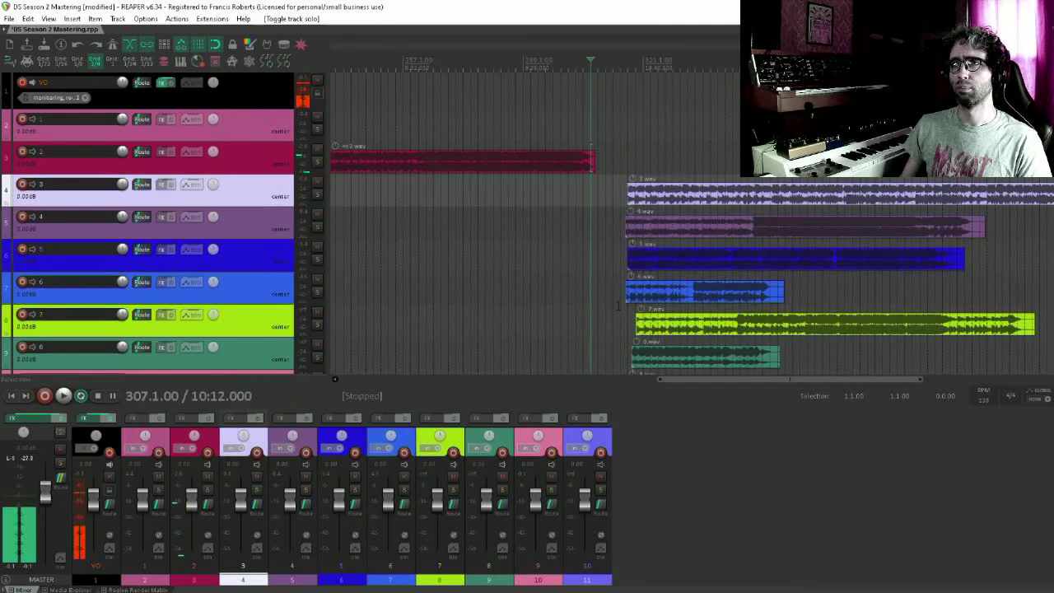
Replay the beginning of 6.wav soloed, and move track 6 up to directly below track 3.
left_click(626, 297)
left_click(317, 292)
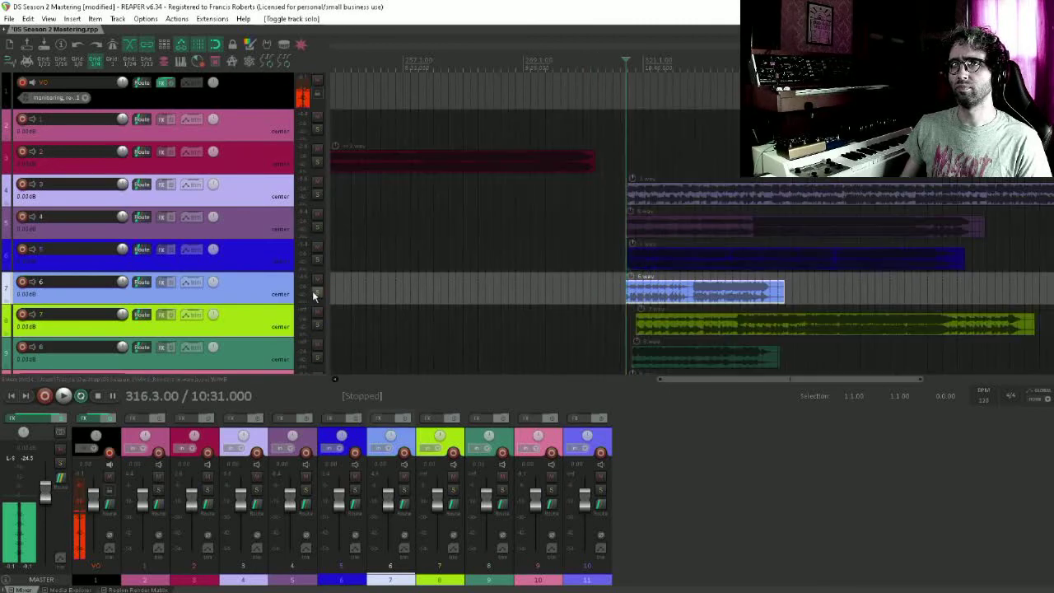
key("space")
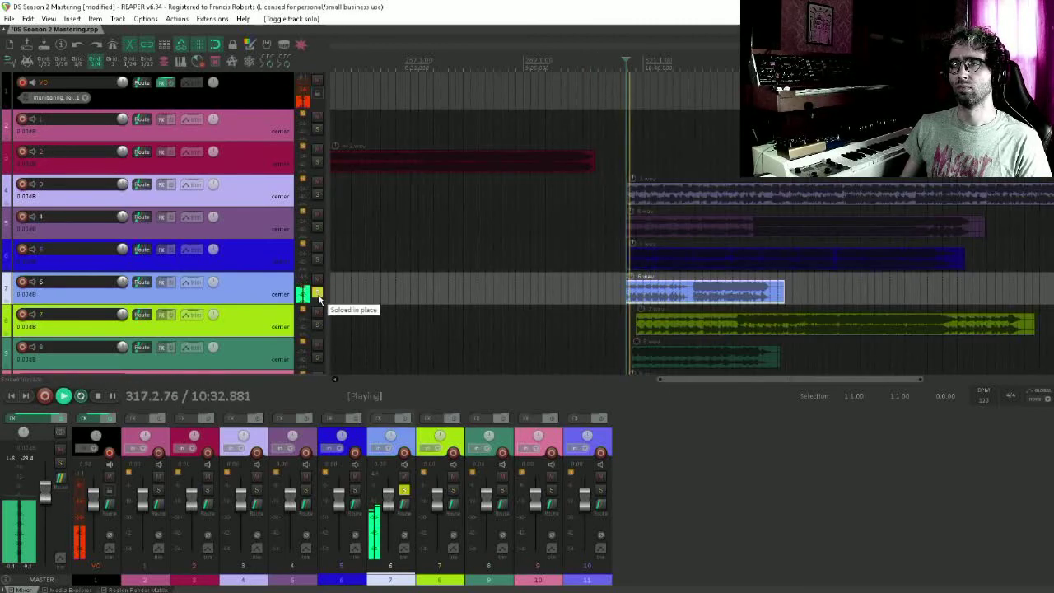
key("space")
left_click(317, 292)
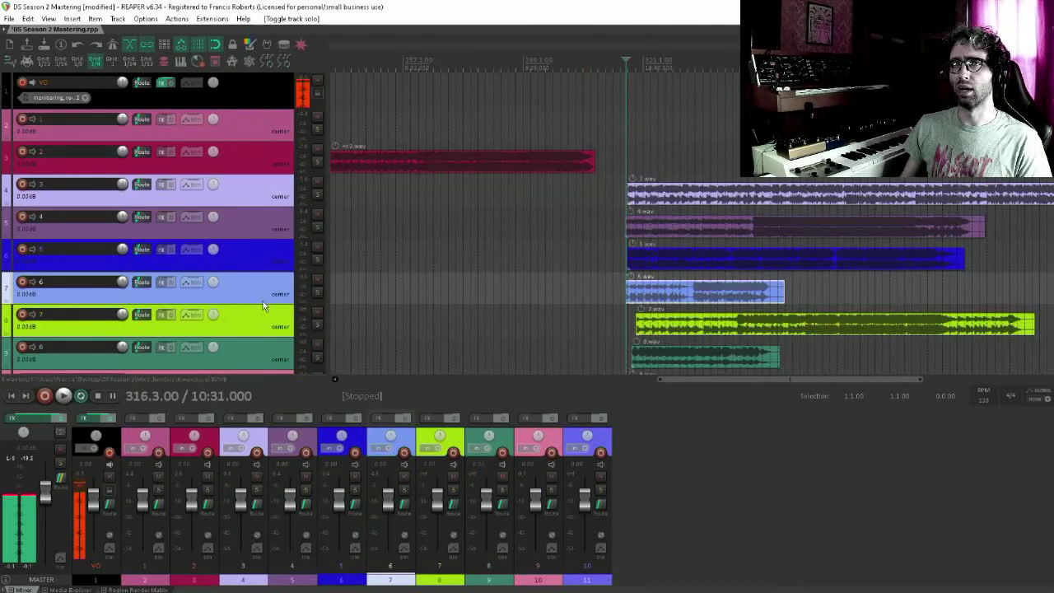
left_click_drag(263, 307, 265, 201)
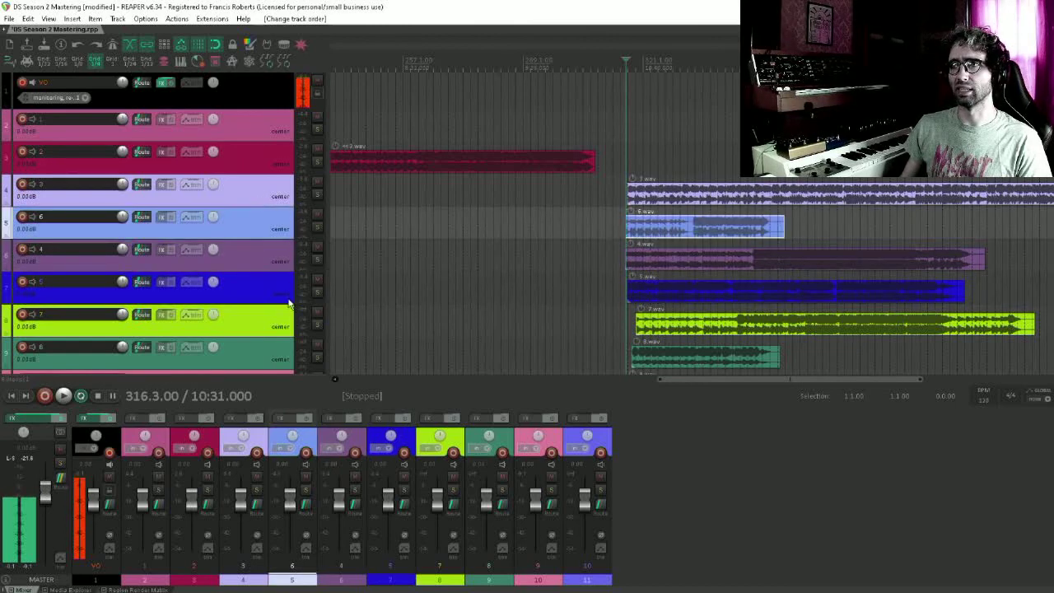
Solo track 7, play the beginning of 7.wav and clear the solo.
left_click(317, 324)
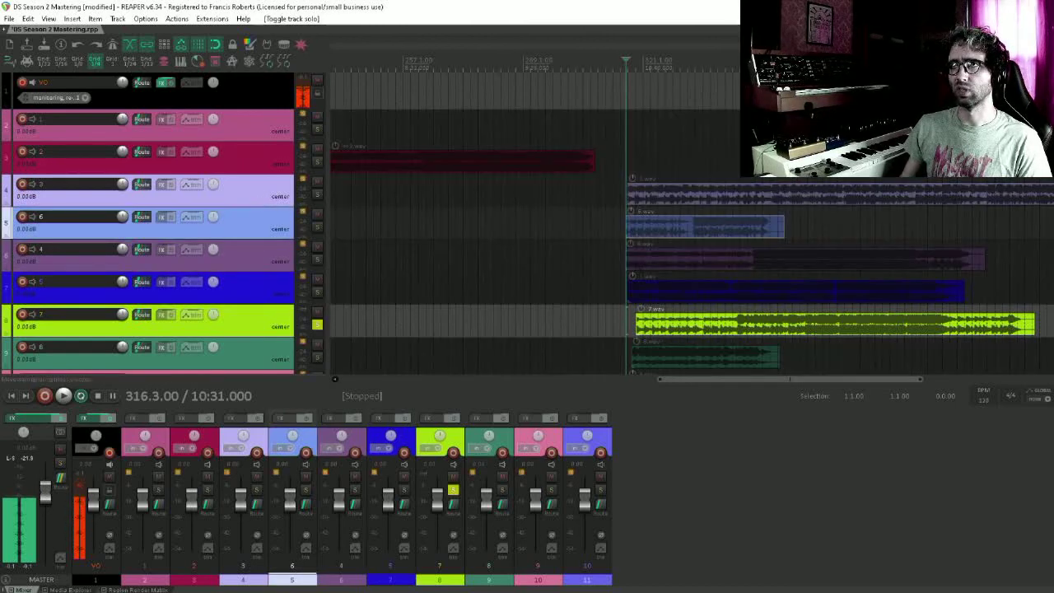
left_click(636, 323)
key("space")
key("space")
left_click(317, 324)
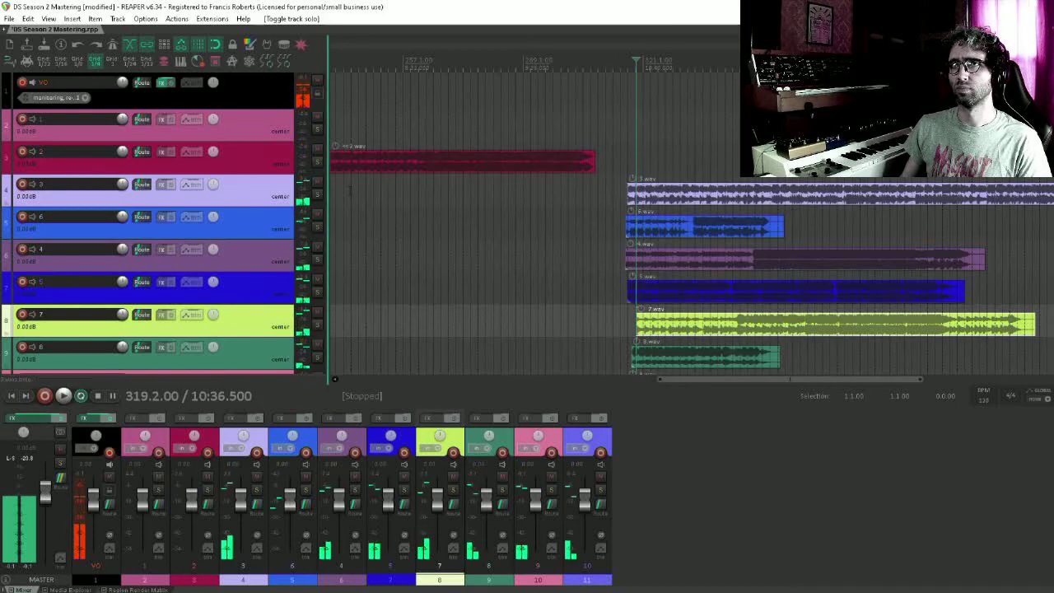
Solo track 2, play the ending of 2.wav from bar 305 and clear the solo.
left_click(317, 162)
left_click(583, 247)
key("space")
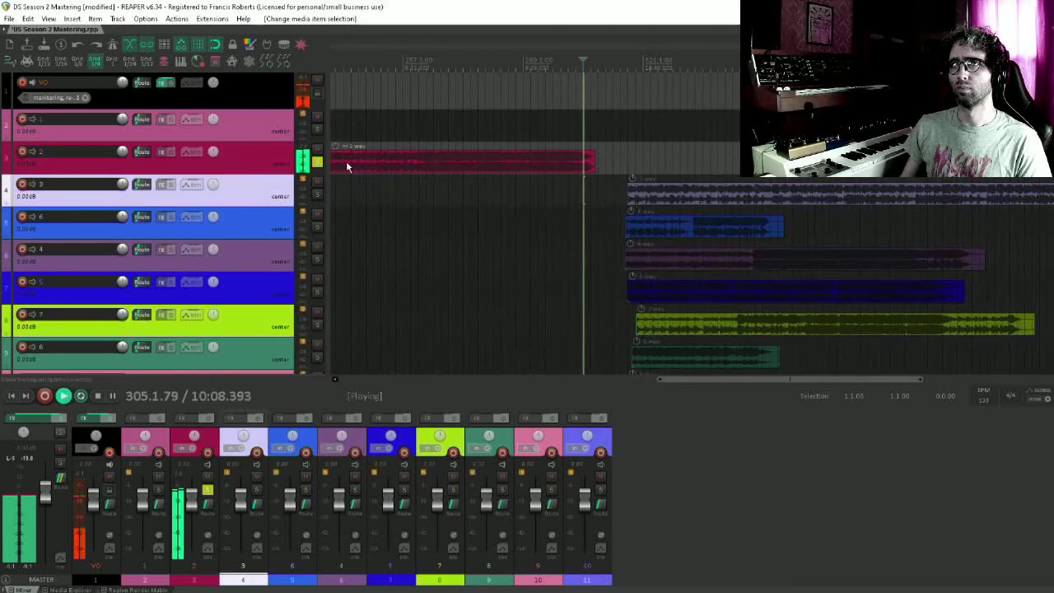
key("space")
left_click(317, 162)
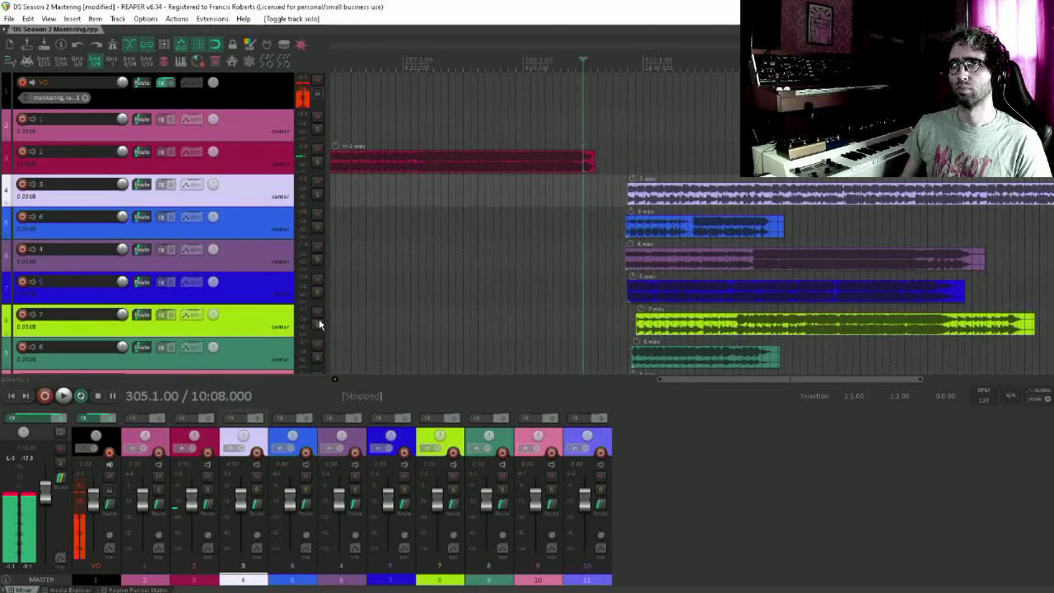
Solo track 7 again and replay the beginning of 7.wav for comparison with the ending of 2.wav.
left_click(317, 324)
key("space")
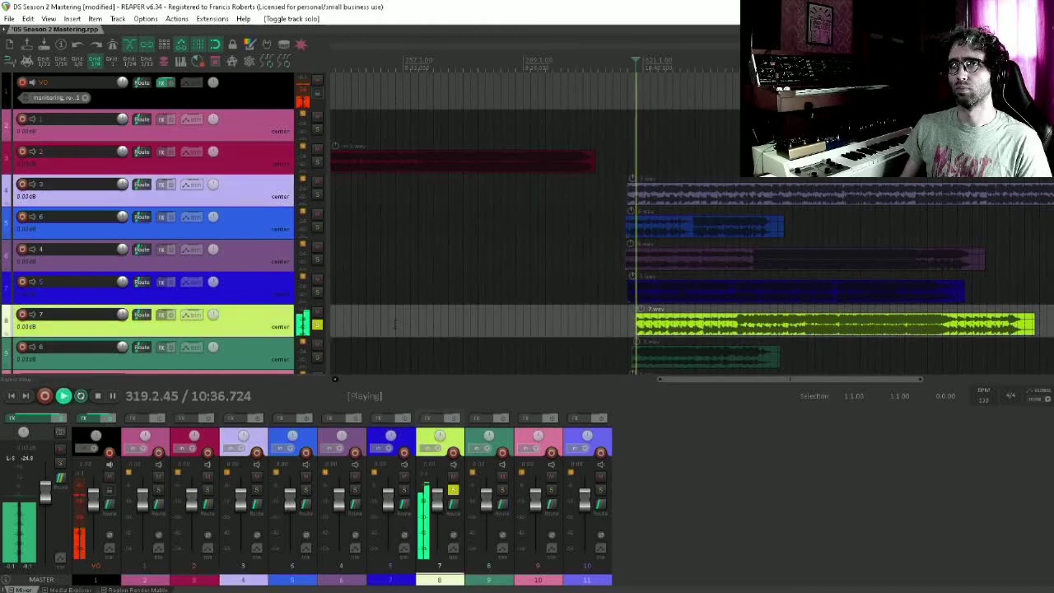
key("space")
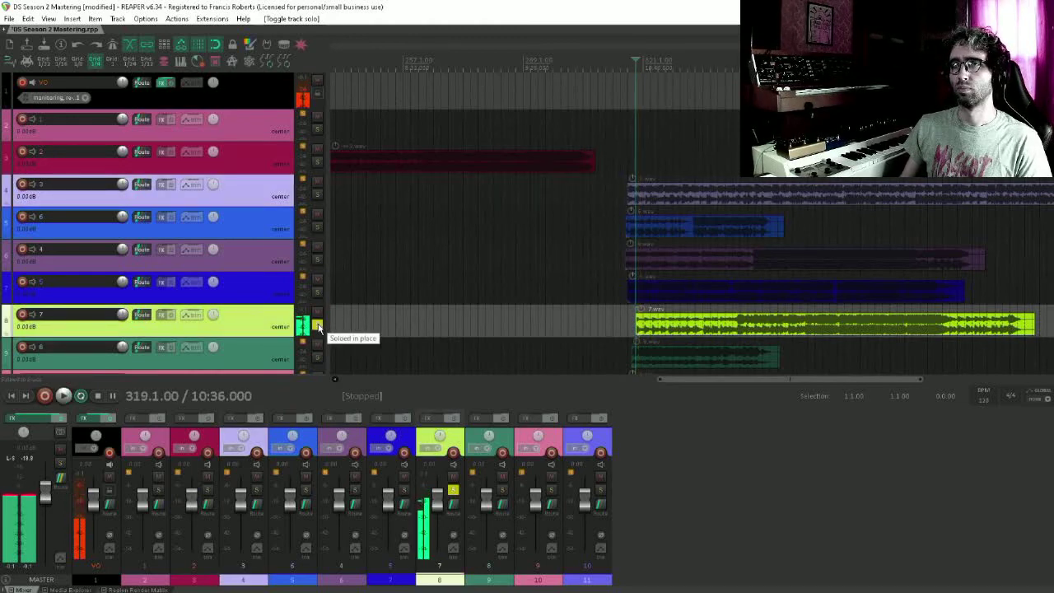
left_click(319, 326)
Solo tracks 2 and 8 together and play the ending of 2.wav followed by the beginning of 8.wav.
left_click(317, 358)
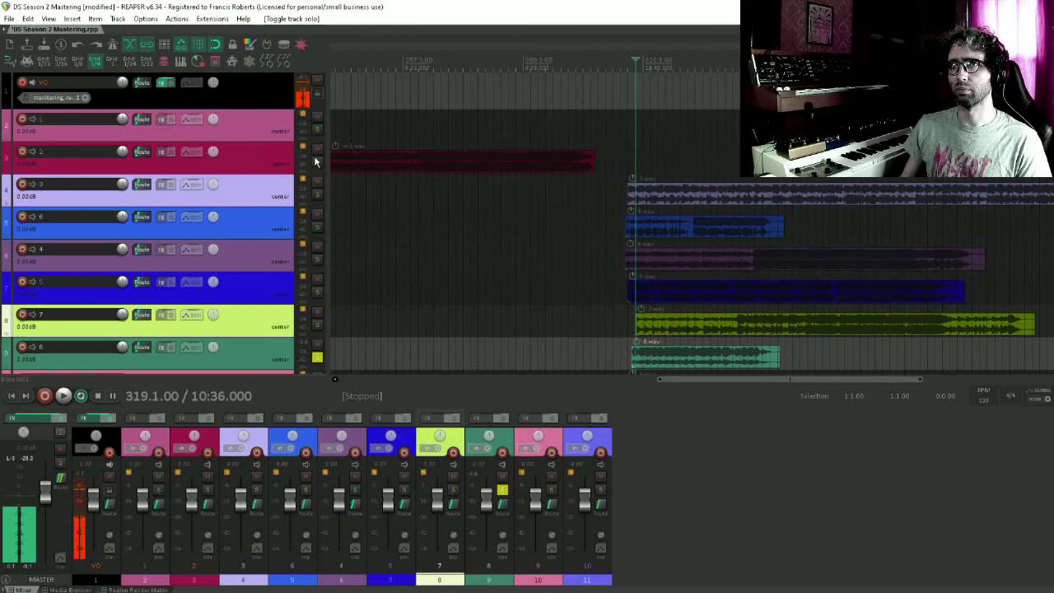
left_click(316, 162)
key("space")
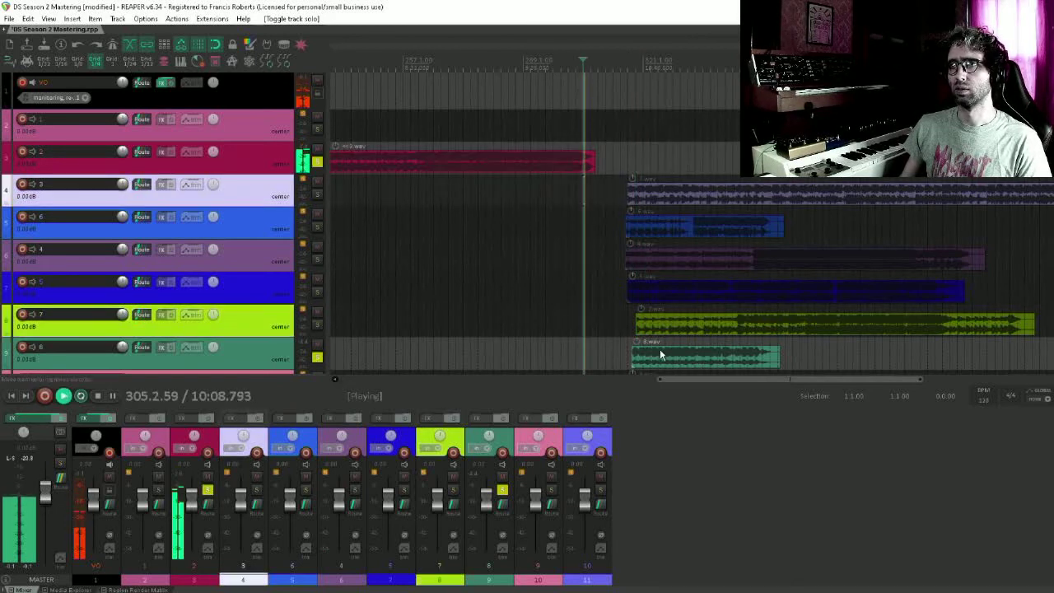
left_click(630, 356)
scroll(321, 272, "down", 3)
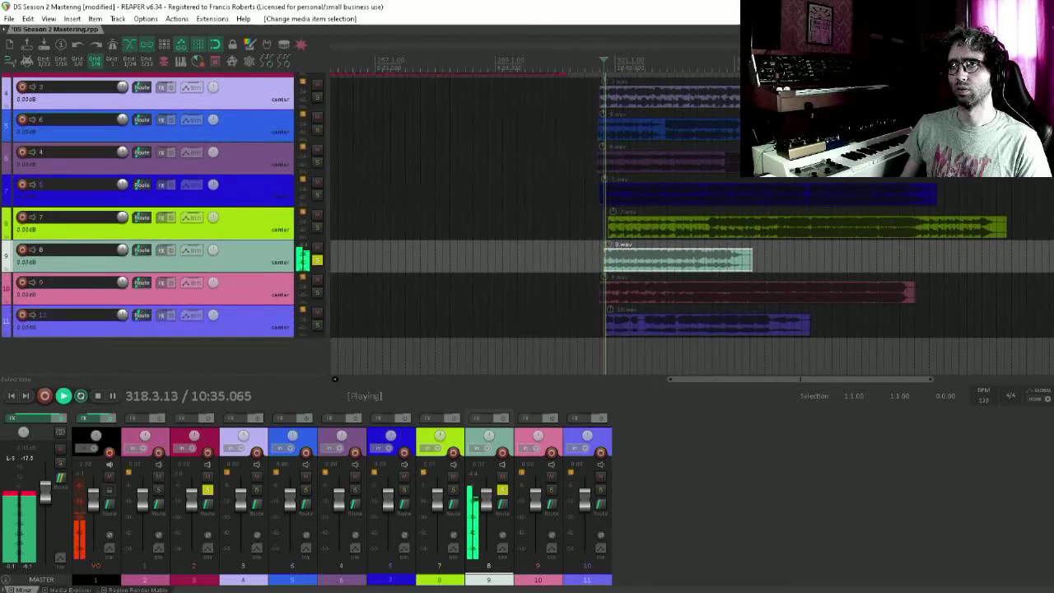
key("space")
left_click(317, 260)
Solo track 9 alongside track 2 and play the ending of 2.wav followed by the beginning of 9.wav.
left_click(317, 288)
scroll(317, 288, "up", 3)
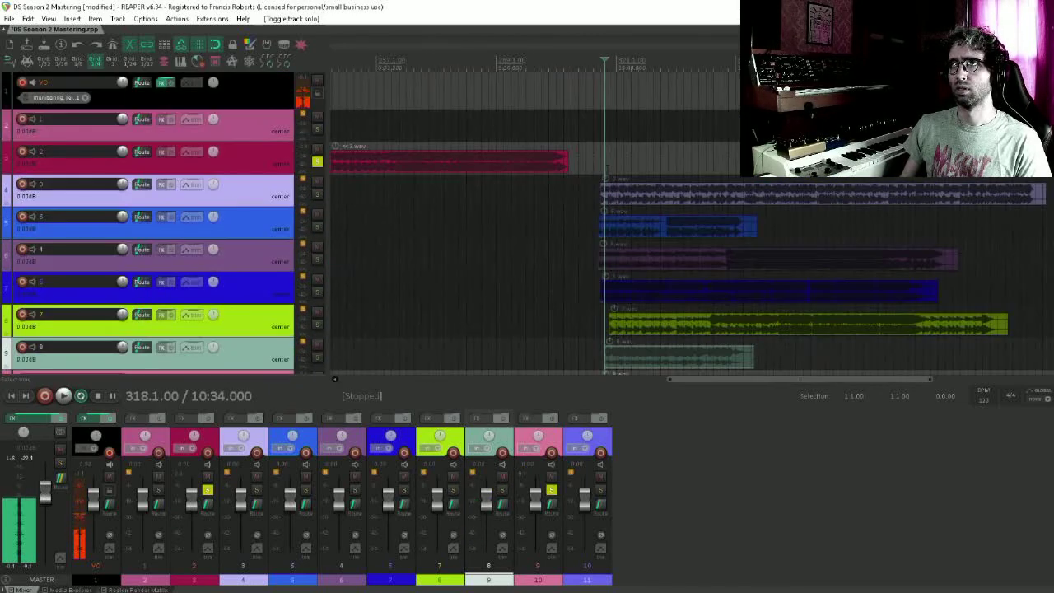
left_click(557, 193)
key("space")
scroll(615, 292, "down", 3)
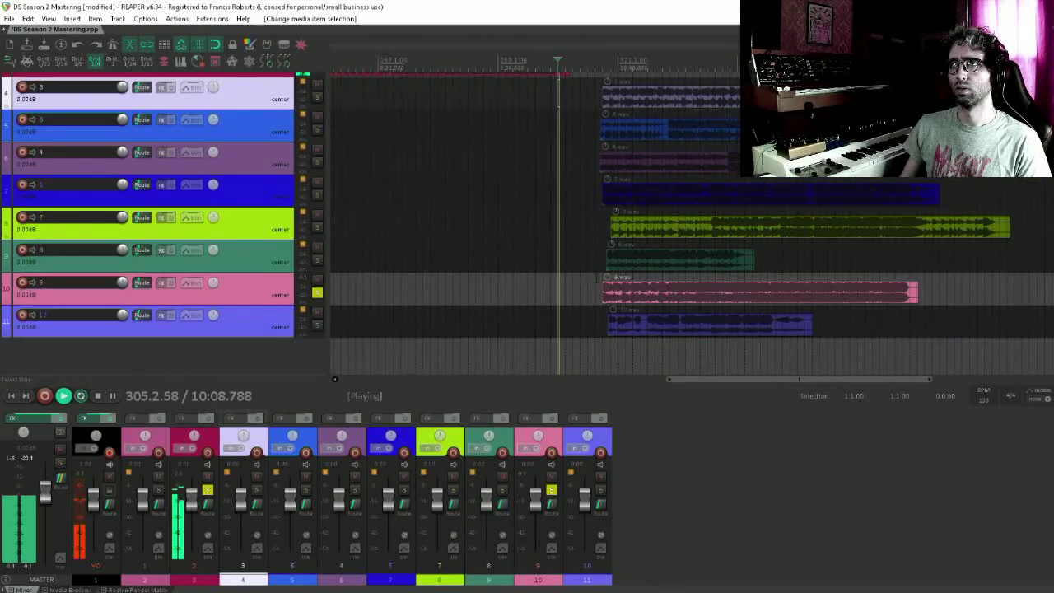
key("space")
left_click(602, 292)
key("space")
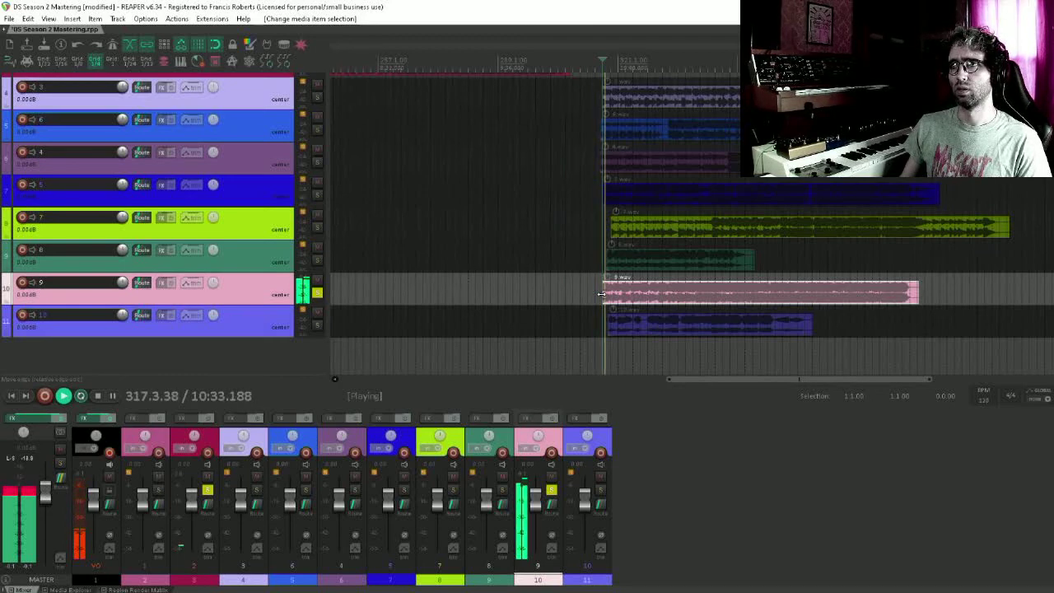
key("space")
Move track 9 up to directly below track 6 and turn off its solo.
scroll(262, 306, "up", 4)
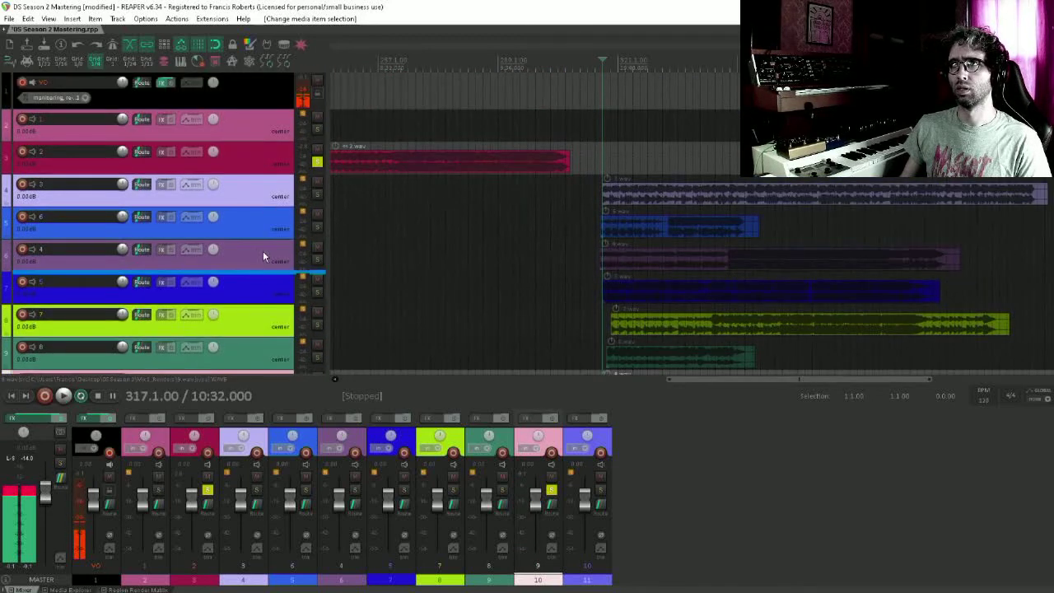
left_click_drag(246, 234, 246, 239)
scroll(274, 274, "down", 3)
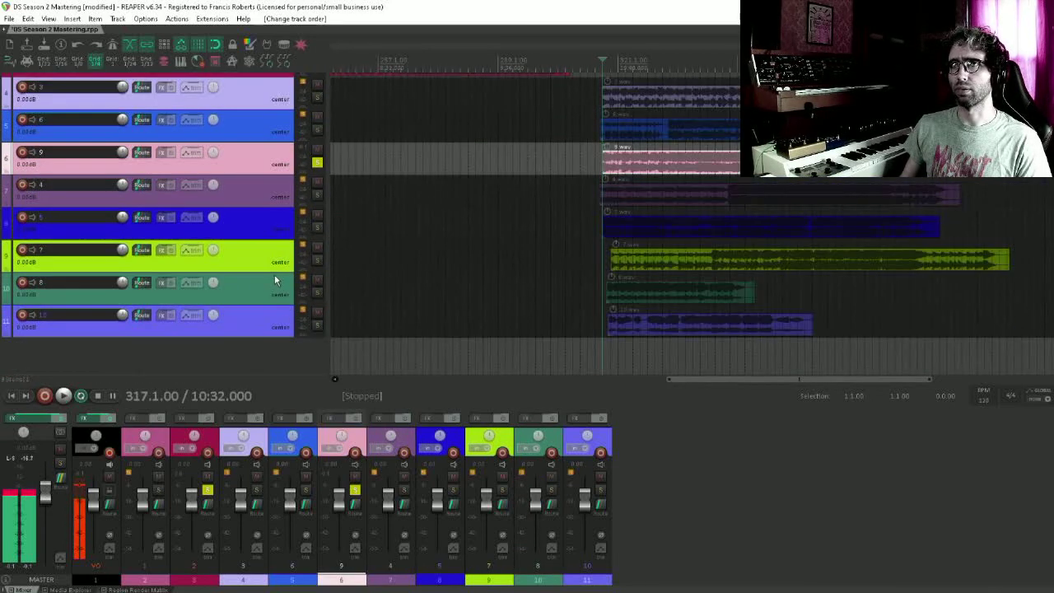
left_click(317, 164)
With tracks 2 and 10 soloed, play the ending of 2.wav and the beginning of 10.wav, then unsolo track 10.
scroll(445, 219, "up", 3)
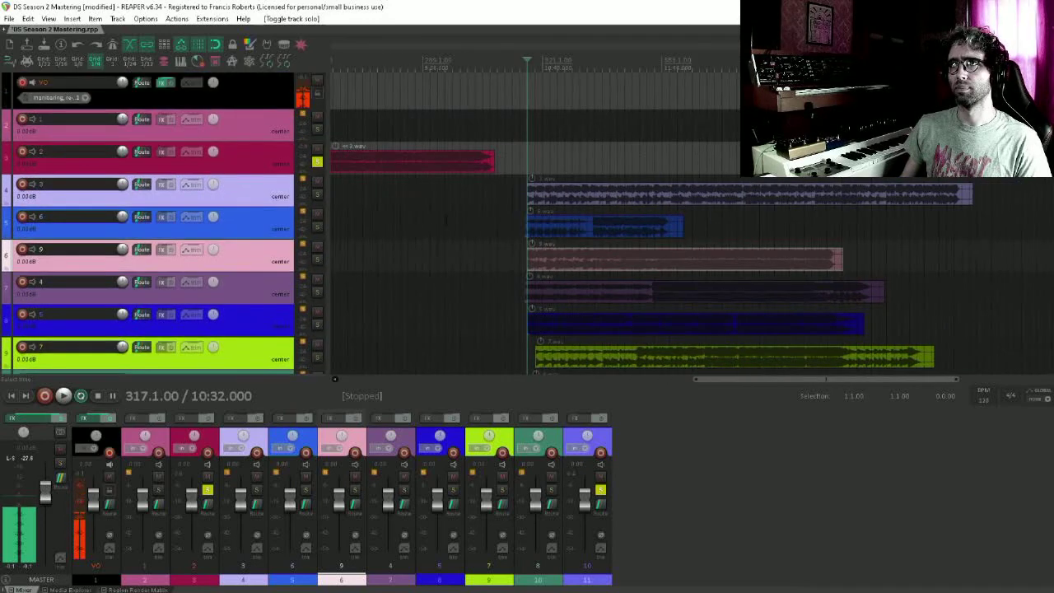
left_click(482, 185)
key("space")
scroll(520, 328, "down", 3)
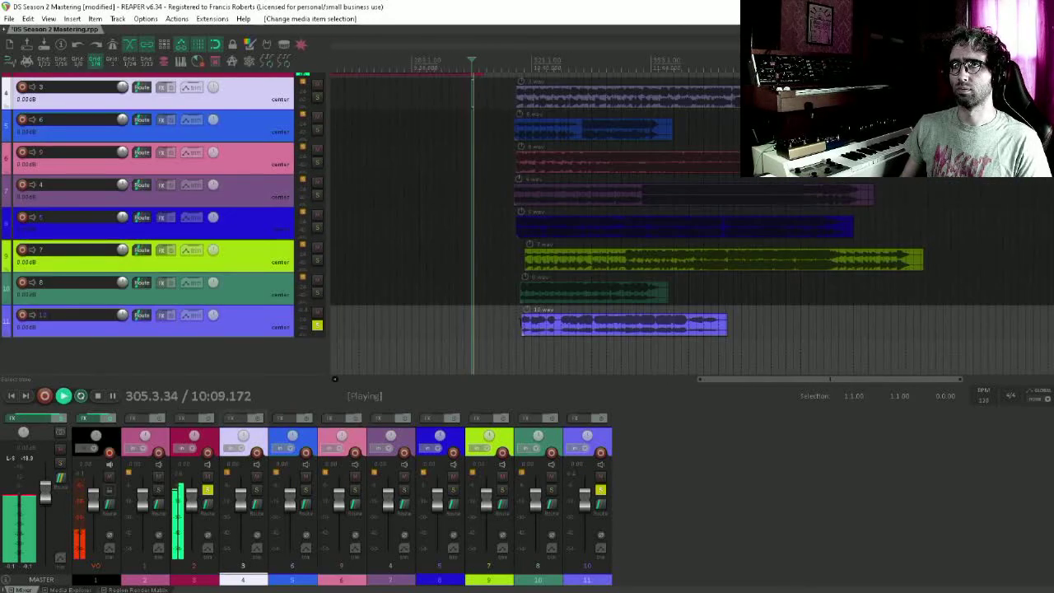
left_click(521, 327)
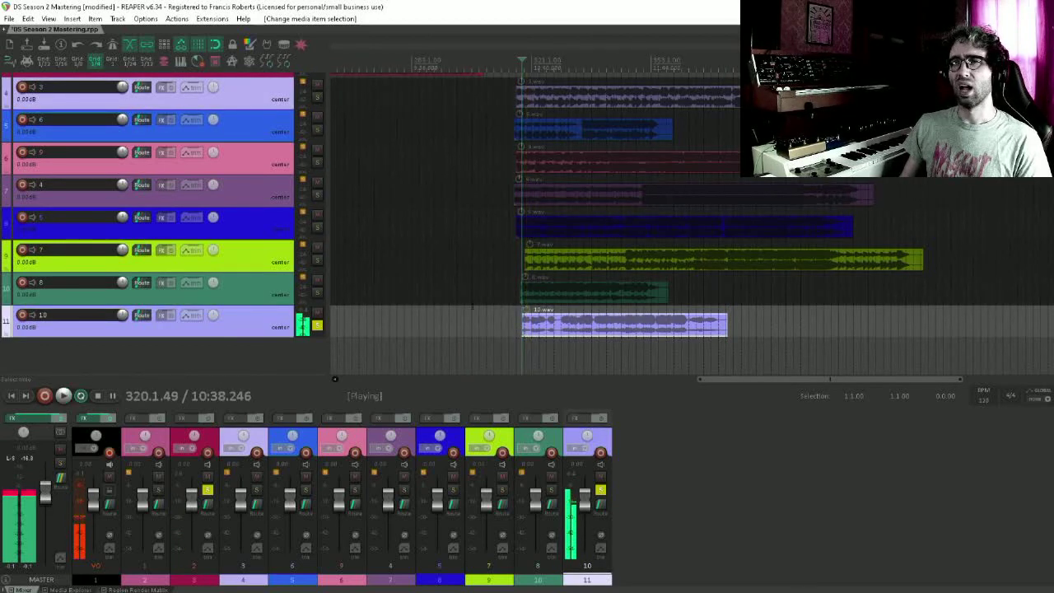
key("space")
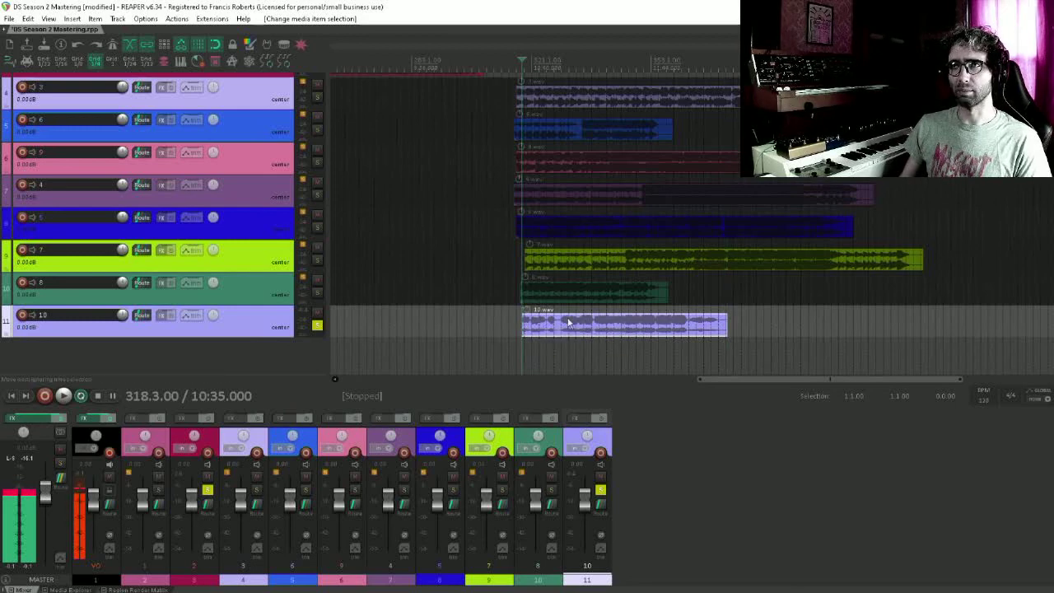
left_click(317, 325)
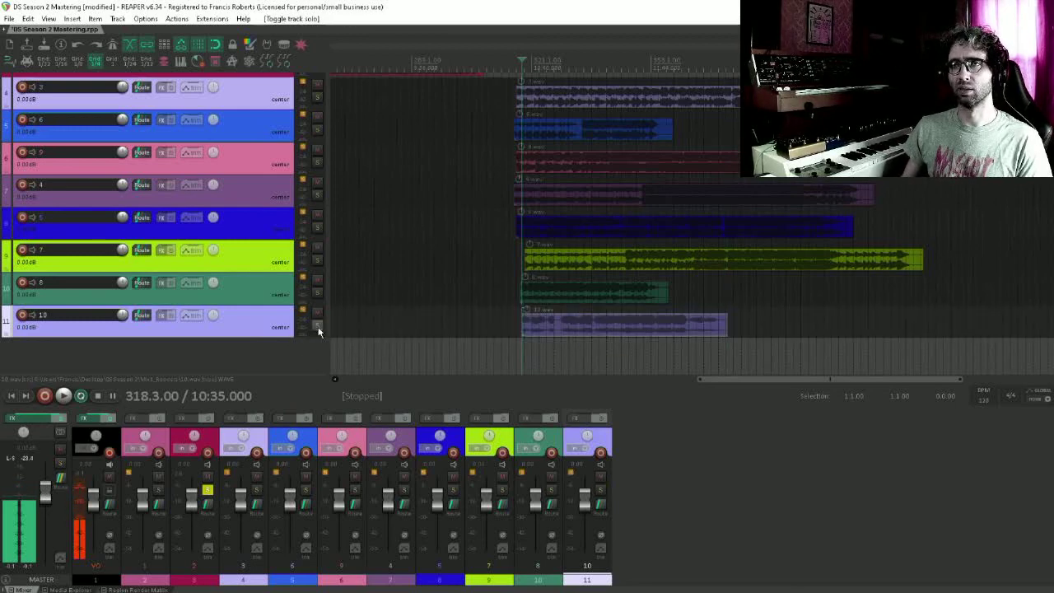
Move the clips on tracks 4, 5, 7, 8 and 10 together to a later position, around the end of 3.wav.
scroll(252, 314, "up", 4)
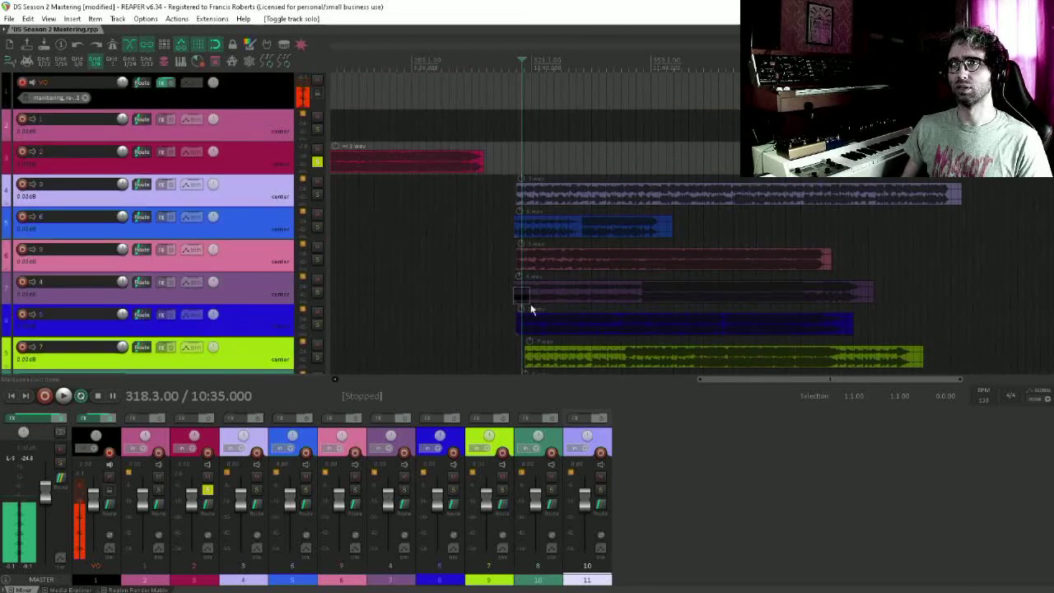
left_click_drag(531, 307, 693, 497)
left_click_drag(668, 331, 649, 435)
left_click_drag(530, 297, 968, 298)
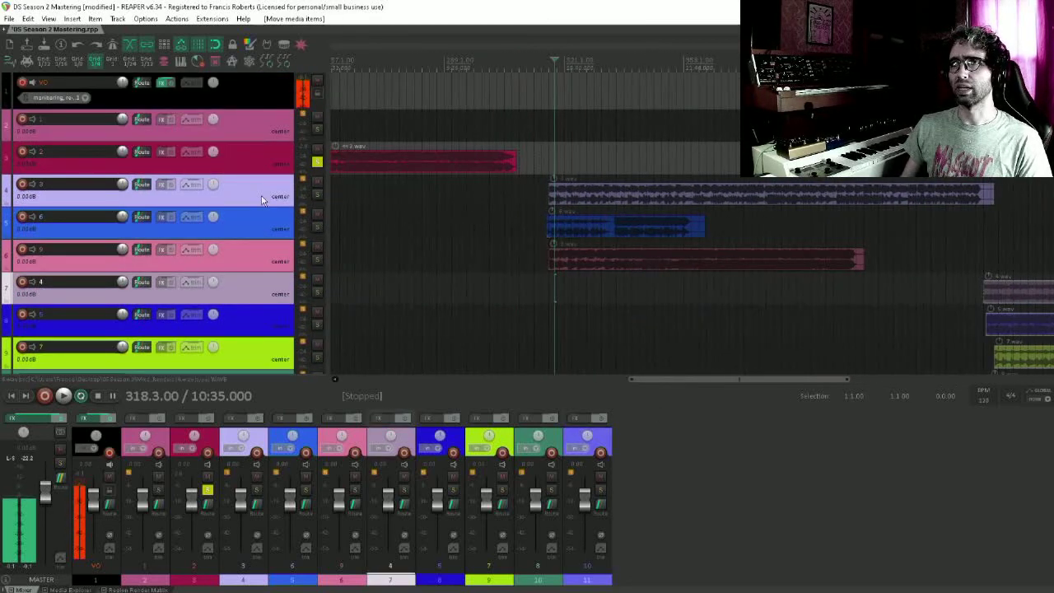
Play the ending of 2.wav and, with track 3 soloed too, move 3.wav earlier so it starts shortly after 2.wav.
left_click(512, 191)
left_click(505, 191)
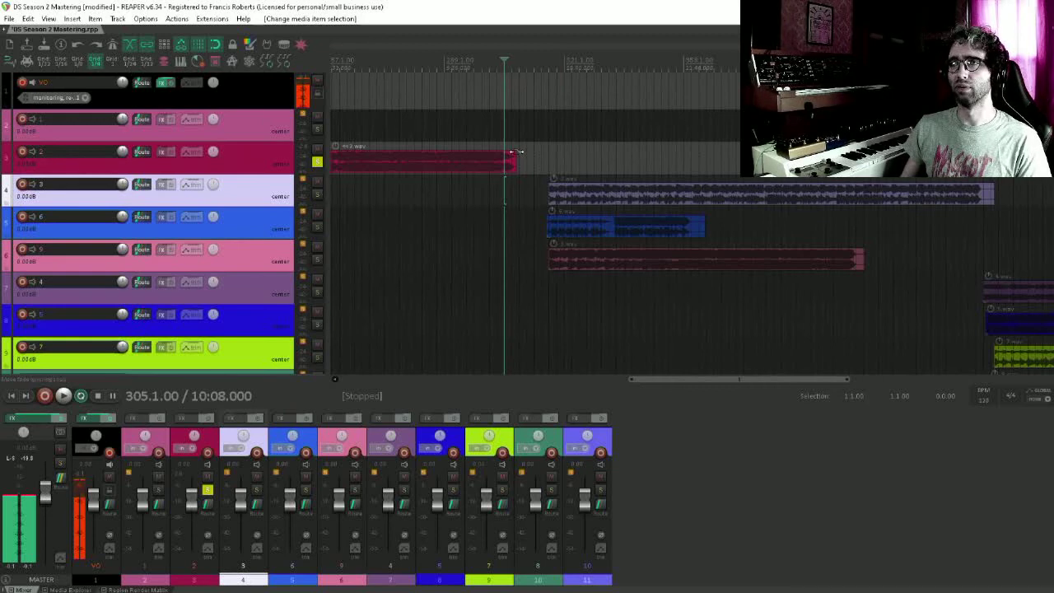
scroll(516, 151, "up", 4)
scroll(516, 151, "right", 4)
scroll(545, 297, "left", 1)
key("space")
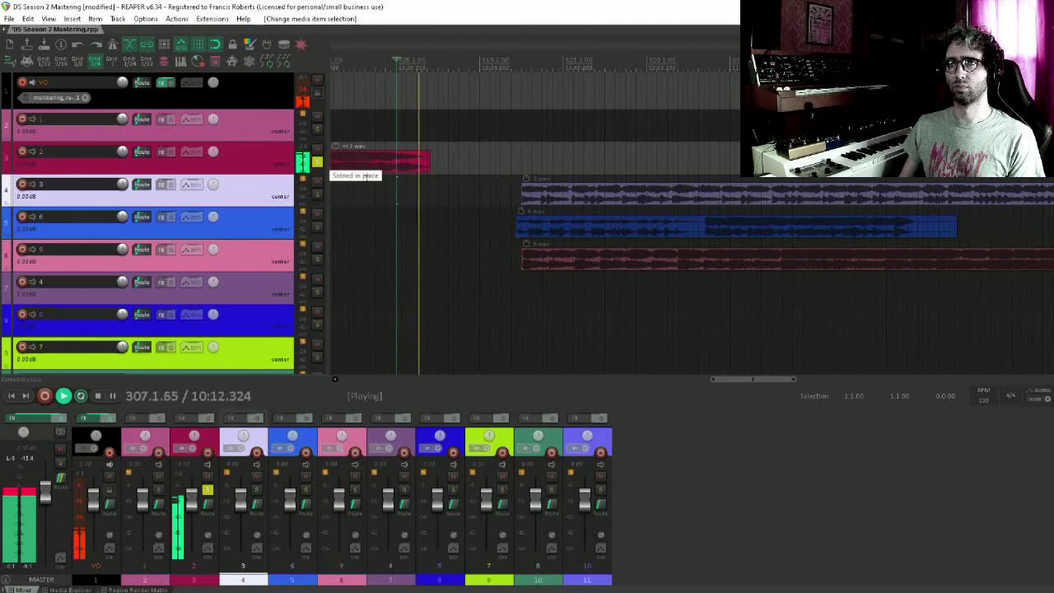
left_click_drag(576, 195, 554, 198)
left_click_drag(467, 202, 461, 202)
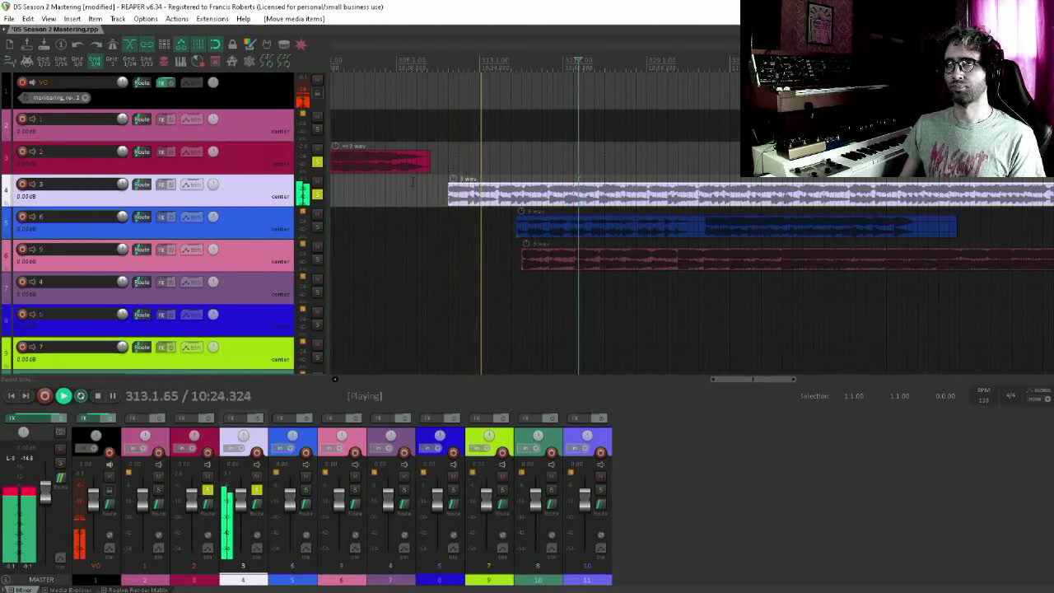
Move 3.wav slightly later, place 6.wav directly at the end of 2.wav and play that transition.
key("space")
left_click_drag(540, 200, 482, 218)
key("space")
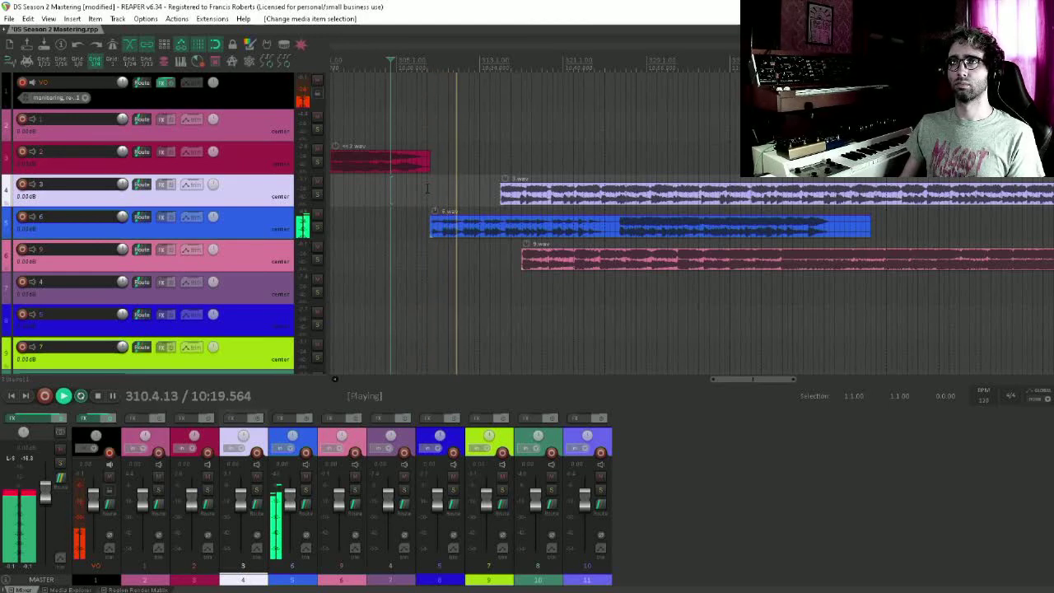
scroll(427, 188, "down", 5)
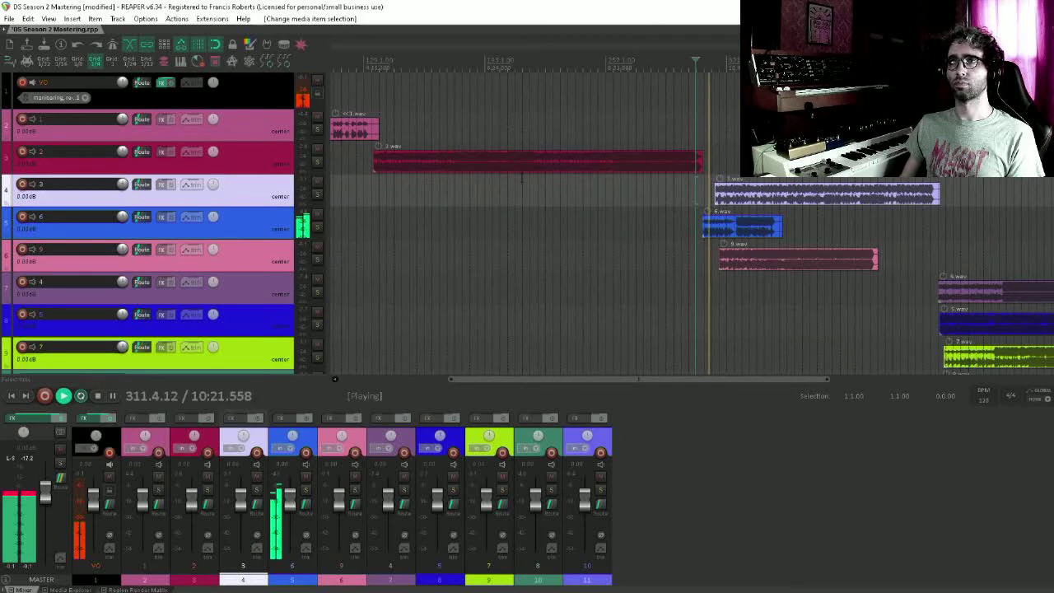
Move 6.wav out of the way, place 9.wav directly at the end of 2.wav and play the transition between them.
scroll(521, 177, "up", 2)
key("space")
left_click_drag(723, 224, 704, 262)
left_click(690, 233)
key("space")
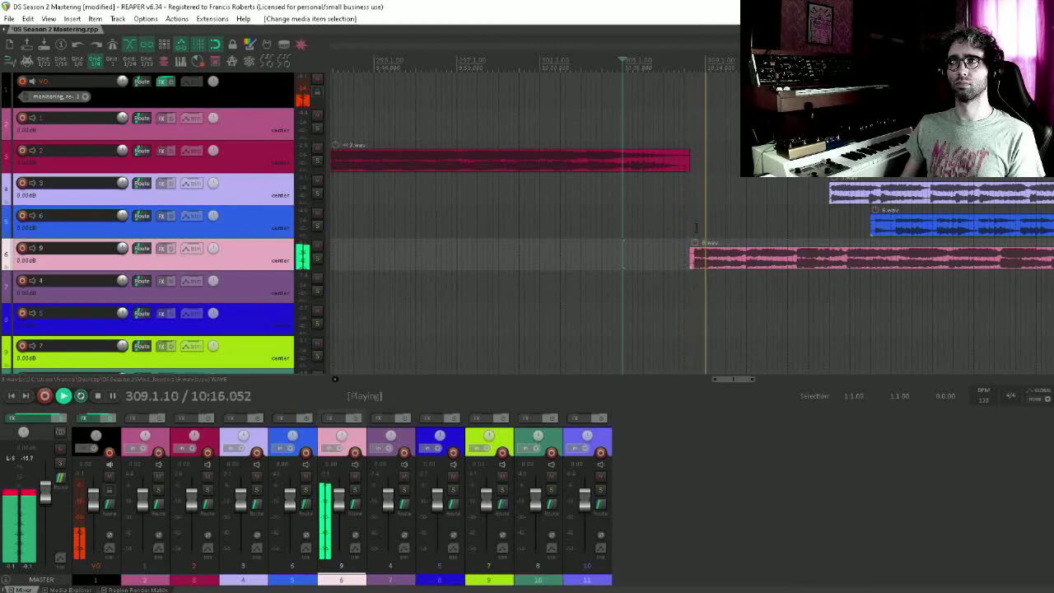
scroll(696, 227, "down", 5)
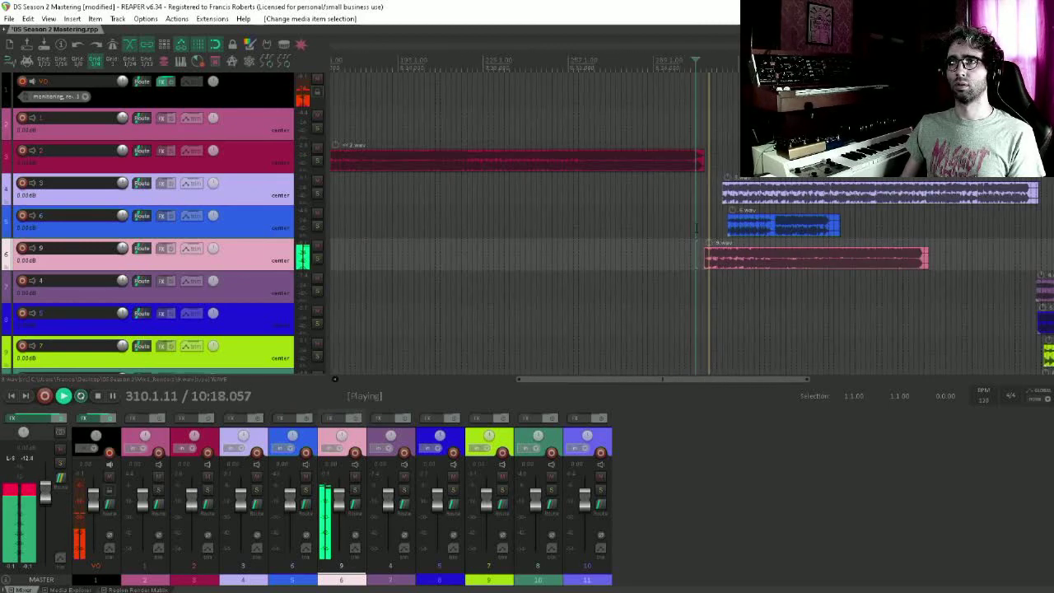
scroll(696, 228, "down", 3)
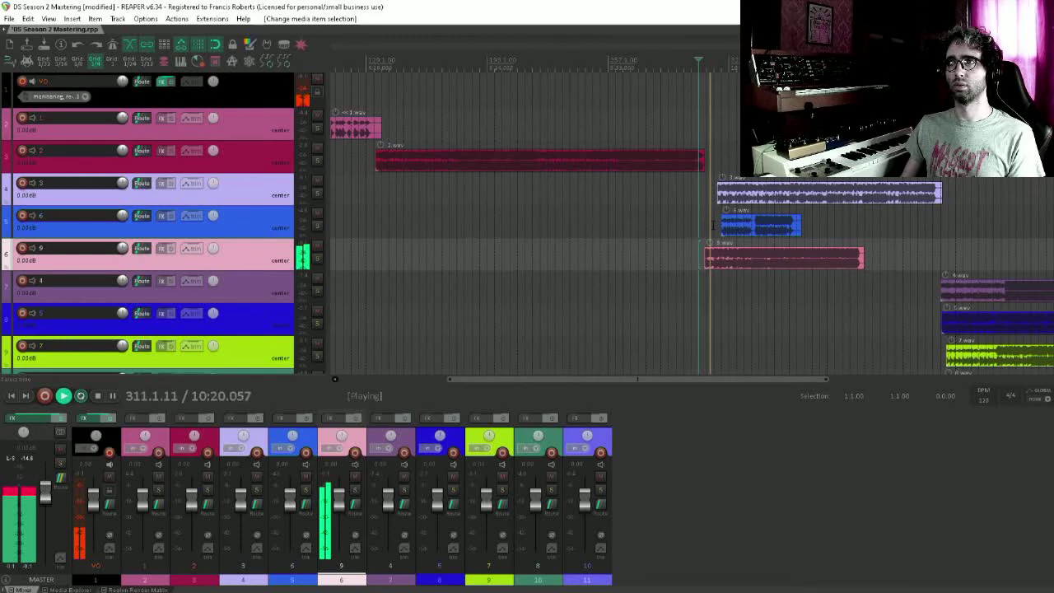
key("space")
Move 3.wav well past the other placed songs and position 6.wav right after the end of 9.wav.
scroll(713, 223, "up", 5)
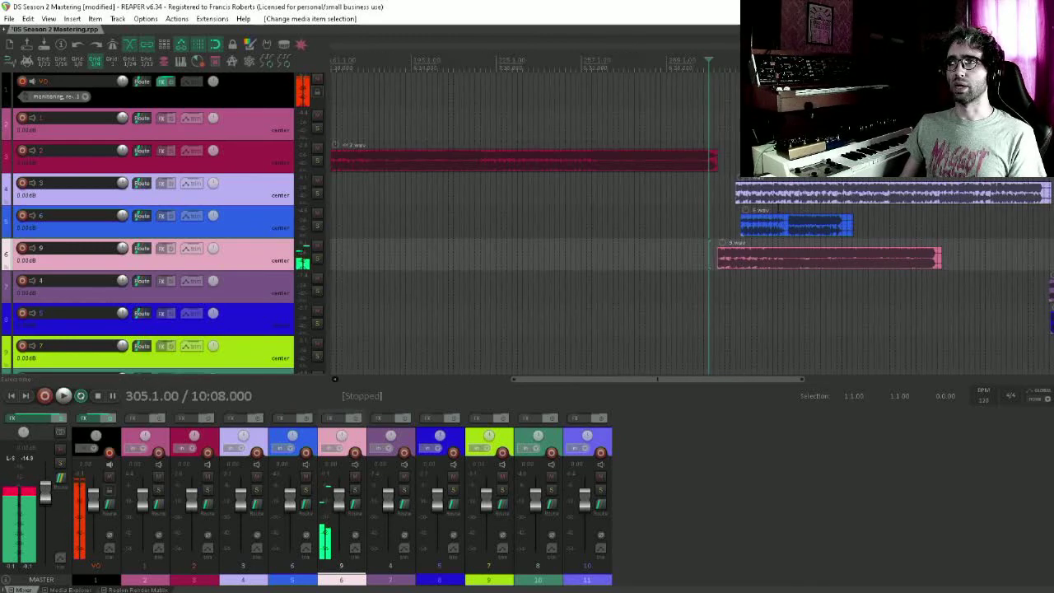
scroll(738, 205, "down", 5)
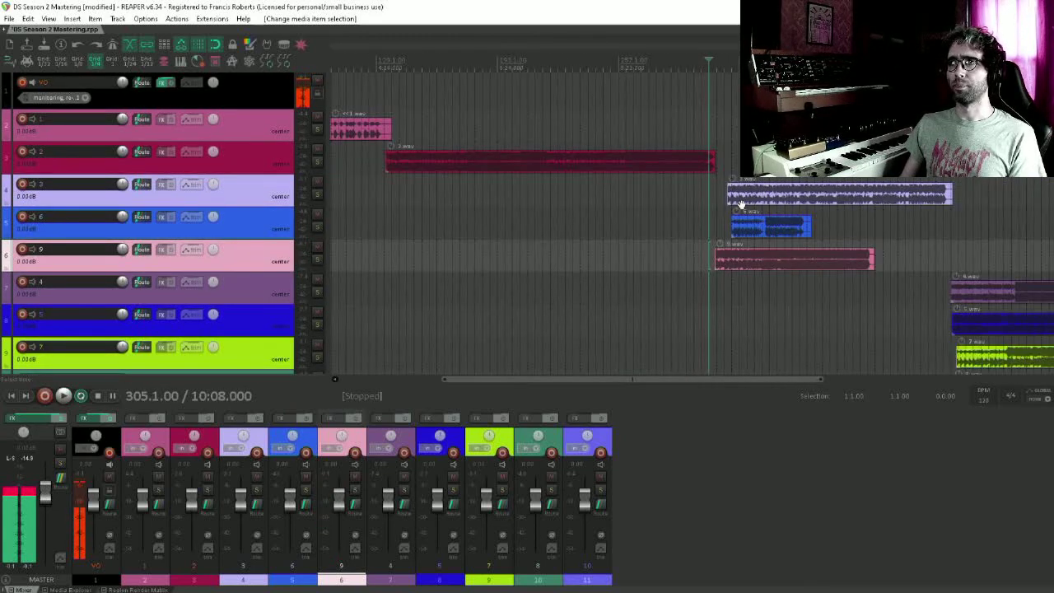
scroll(666, 228, "right", 1)
left_click(718, 228)
left_click(656, 233)
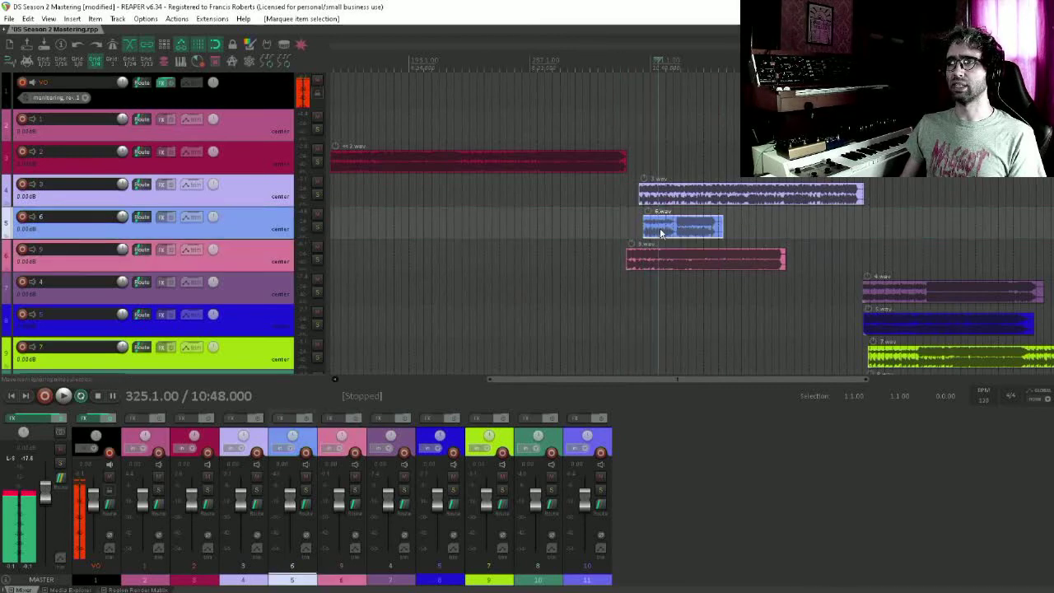
scroll(583, 221, "down", 4)
scroll(584, 220, "up", 3)
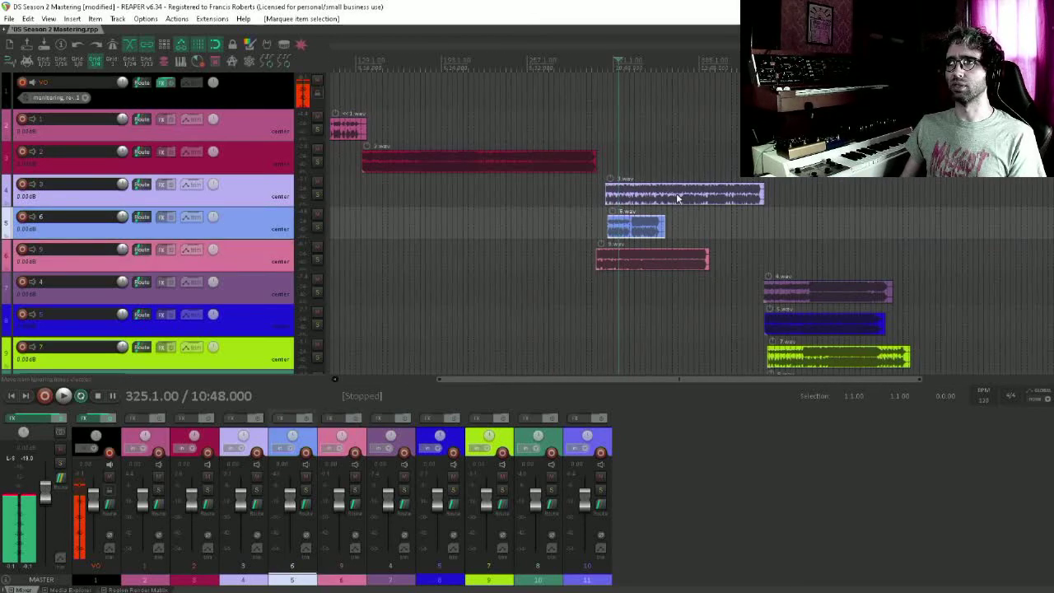
left_click_drag(626, 194, 837, 194)
left_click_drag(646, 231, 744, 228)
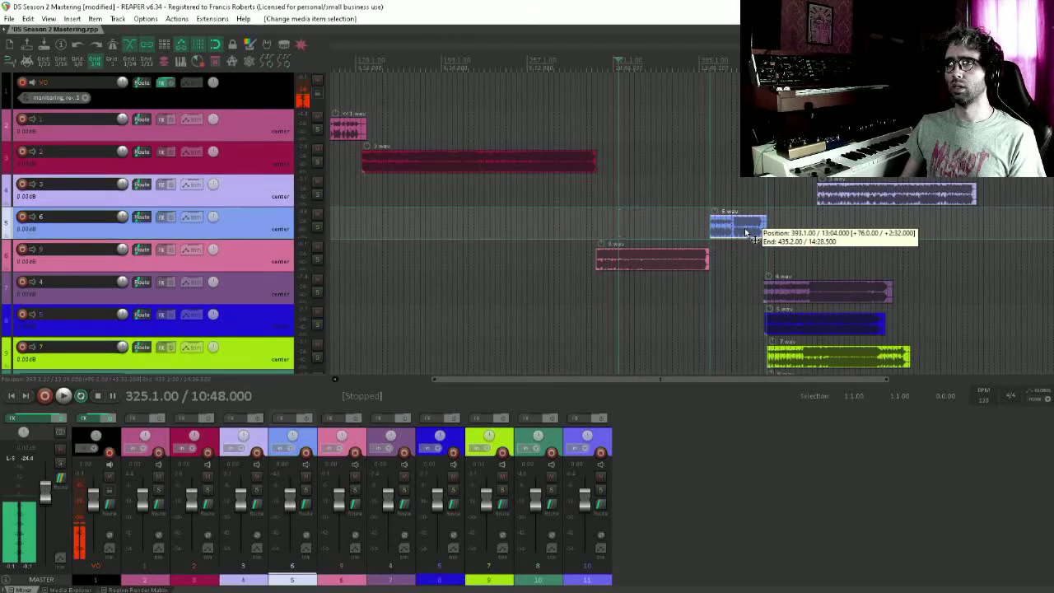
Play the ending of 9.wav and shift 6.wav slightly earlier so it overlaps 9.wav's silent tail.
scroll(721, 232, "up", 4)
key("space")
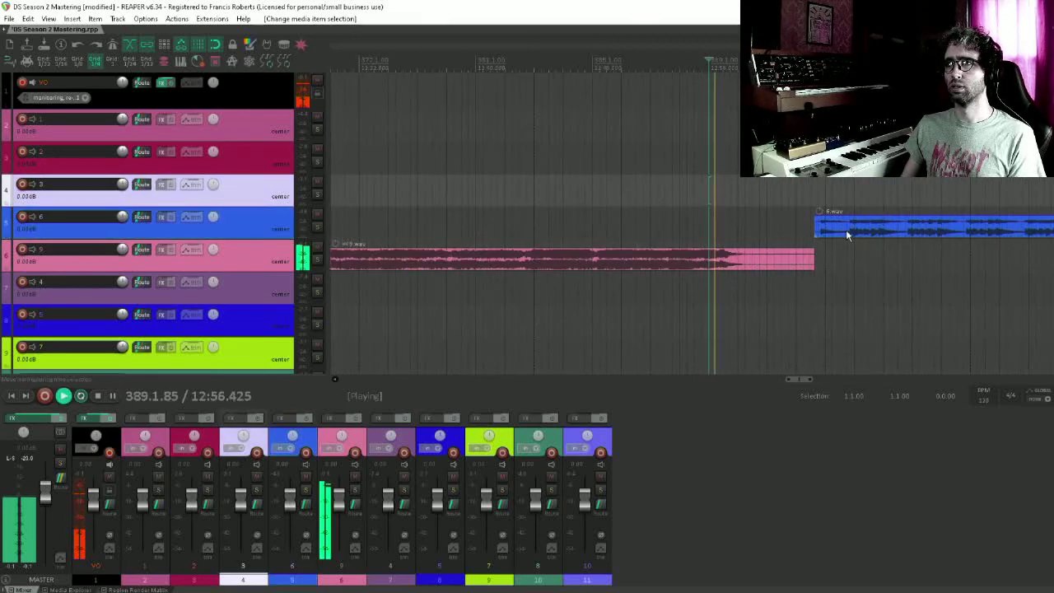
left_click_drag(845, 229, 816, 225)
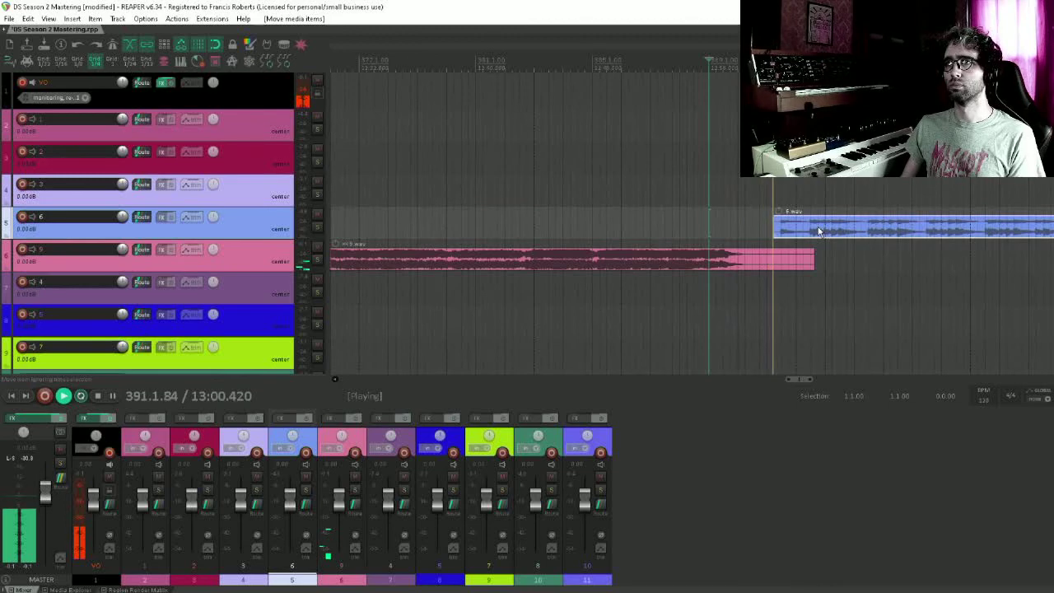
scroll(818, 231, "down", 5)
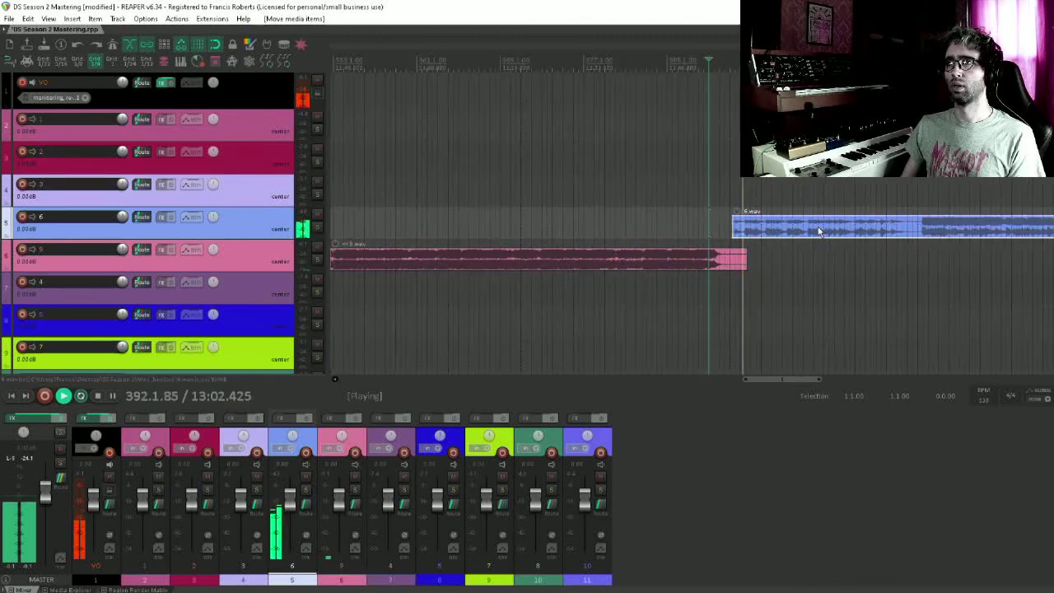
Play 6.wav from the start of its second section at bar 409, review the song layout, and stop playback.
left_click(814, 203)
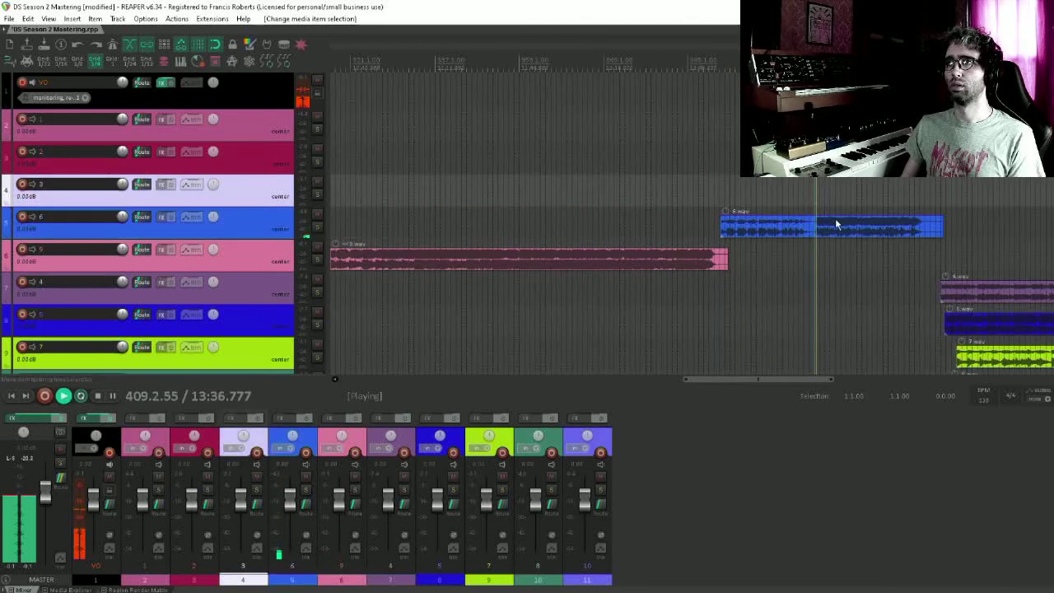
scroll(835, 222, "down", 8)
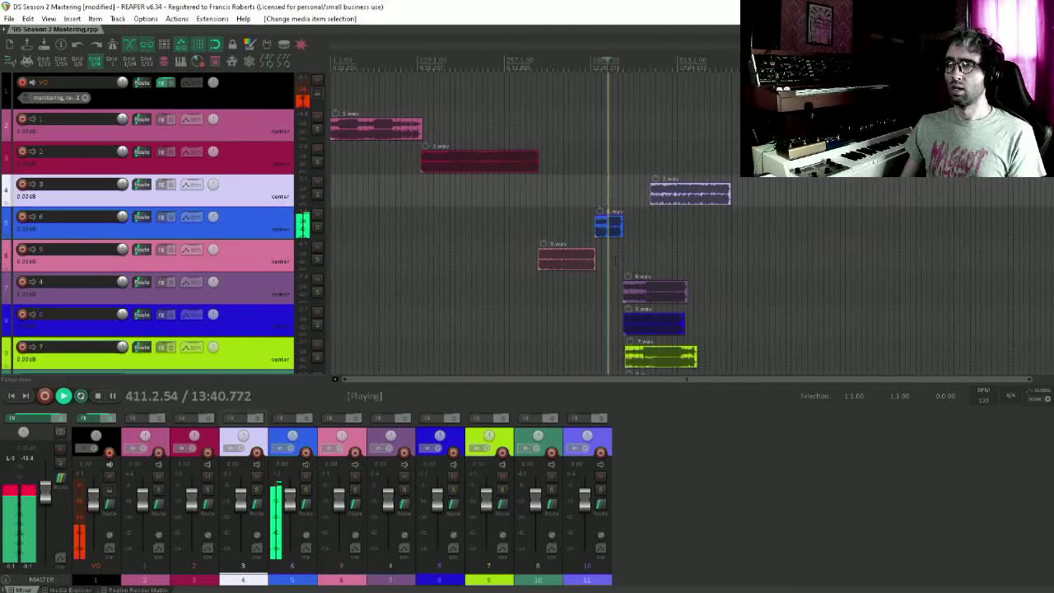
scroll(774, 255, "down", 3)
scroll(831, 246, "up", 3)
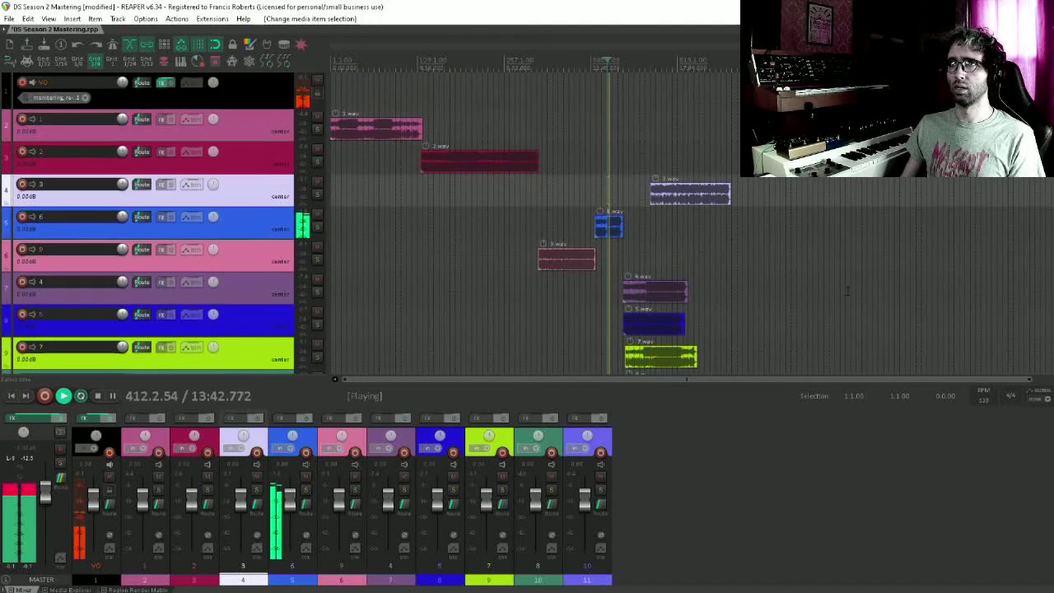
key("space")
scroll(670, 124, "down", 3)
scroll(494, 148, "up", 3)
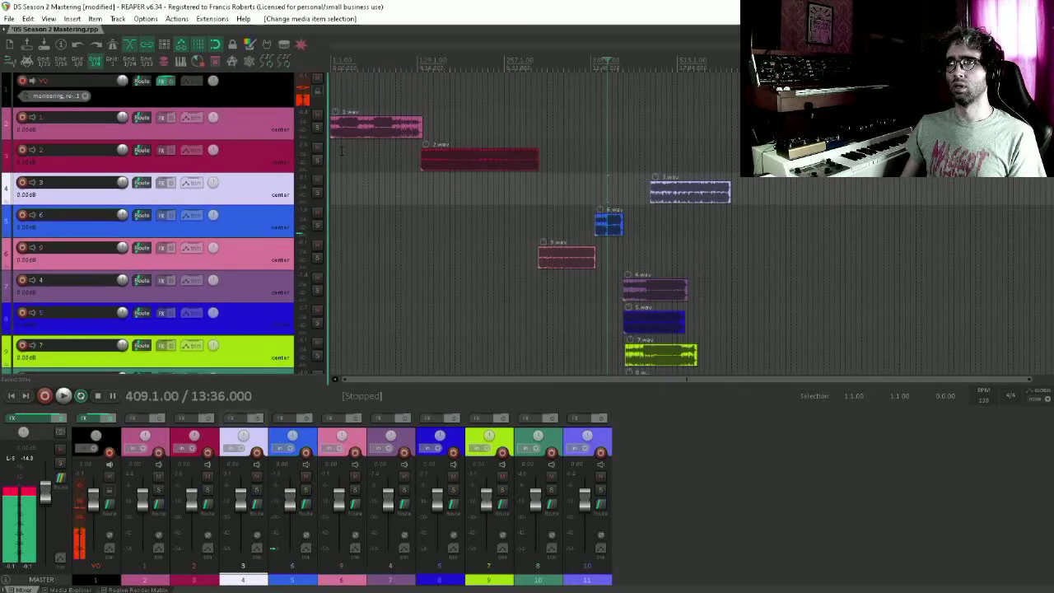
Select the clips on tracks 4, 5, 7, 8 and 10 and move them later, to about bar 513.
left_click(677, 195)
left_click_drag(642, 258, 747, 324)
left_click_drag(655, 286, 710, 285)
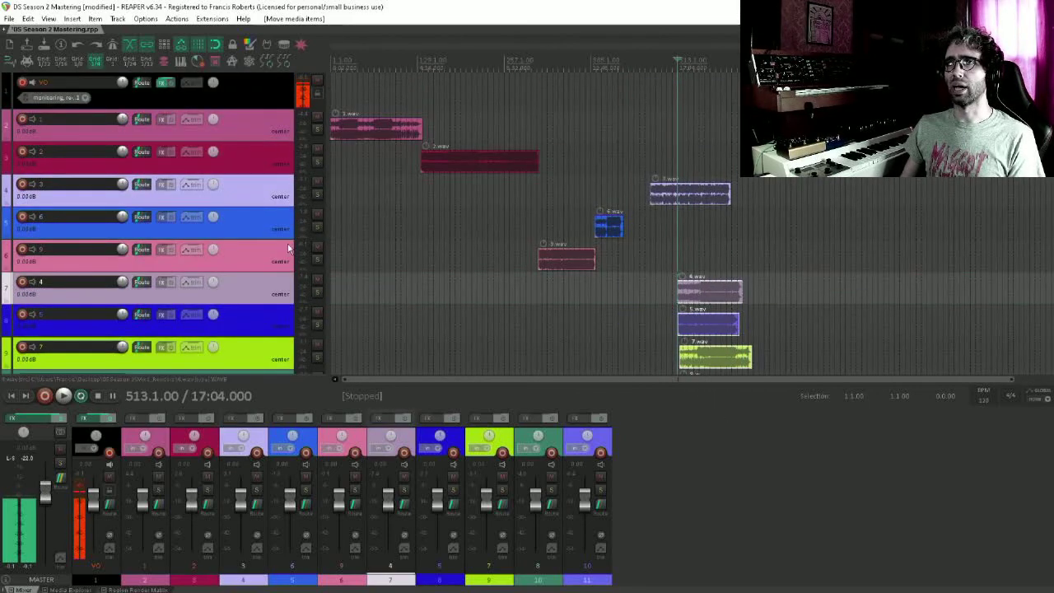
Reorder the tracks so track 9 sits directly below track 2, followed by track 6 and track 3.
left_click_drag(277, 255, 277, 204)
left_click_drag(612, 226, 566, 209)
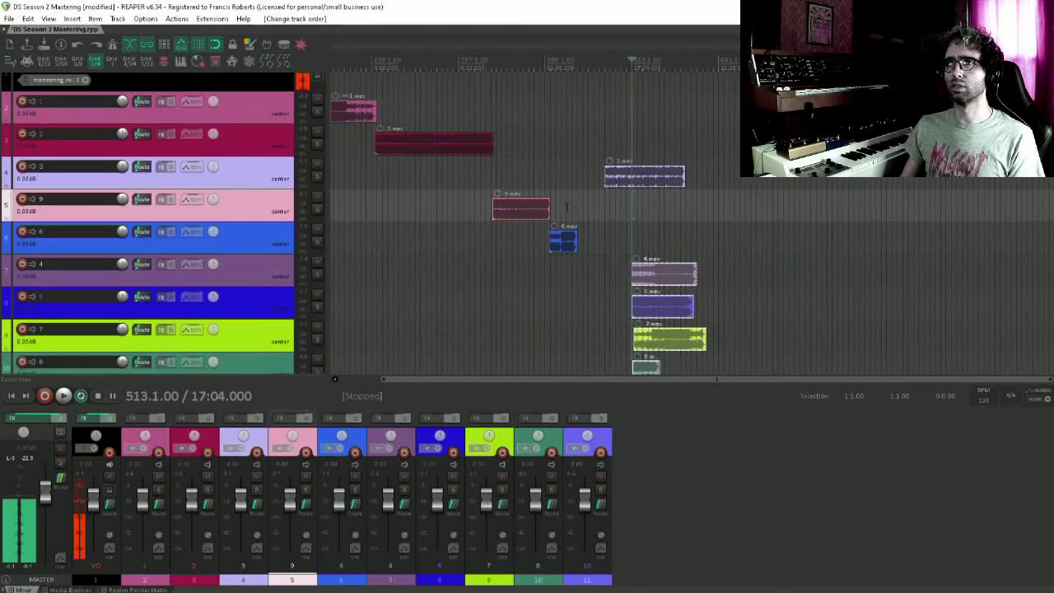
left_click_drag(261, 173, 260, 250)
left_click_drag(505, 252, 610, 293)
Move the unplaced clips on tracks 3, 4, 5, 7, 8 and 10 further away from the end of 6.wav.
scroll(567, 208, "down", 3)
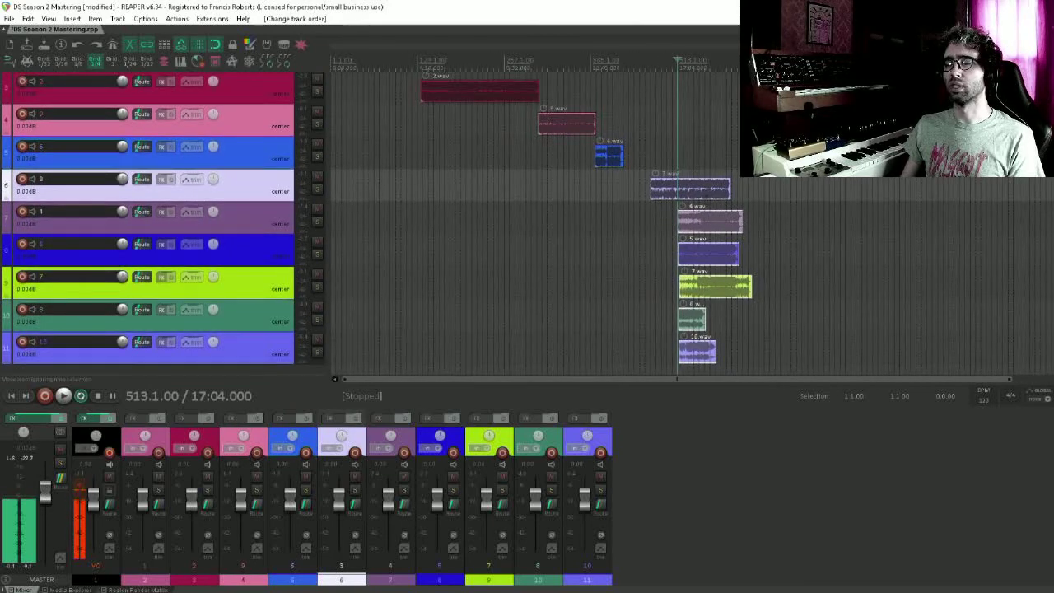
left_click_drag(788, 441, 788, 441)
left_click_drag(699, 165, 737, 165)
scroll(313, 226, "up", 3)
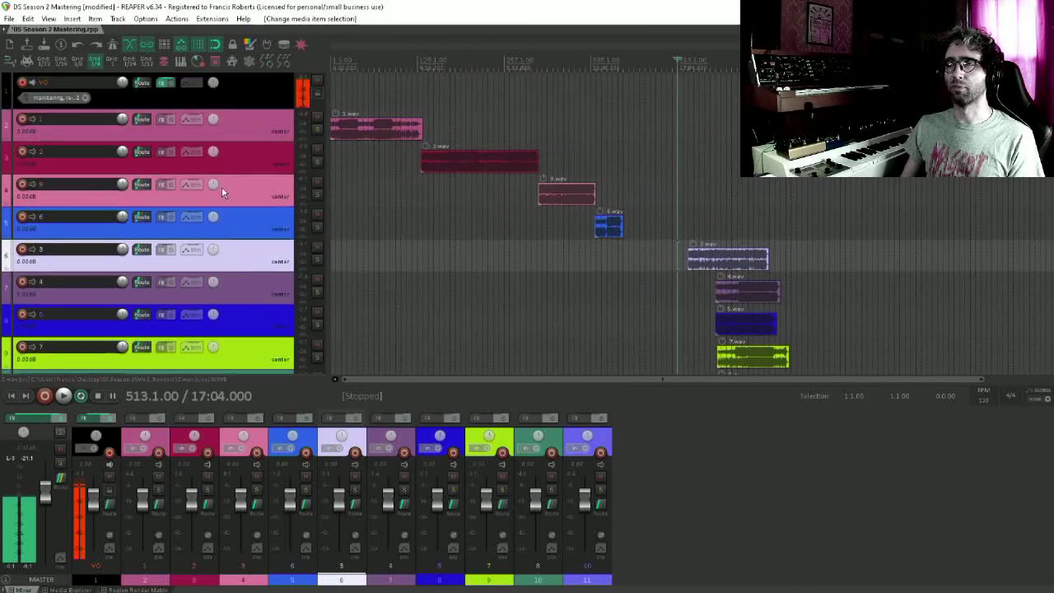
Make a time selection from the project start to bar 481, at 16:00.
left_click_drag(631, 92, 334, 113)
left_click(633, 92)
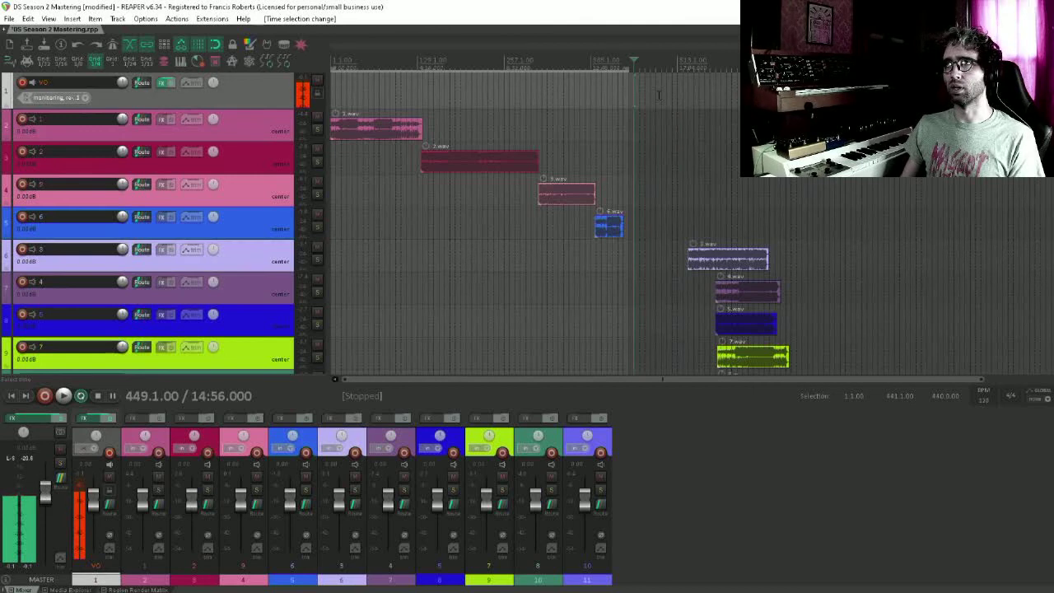
left_click(656, 95)
left_click_drag(656, 93, 334, 103)
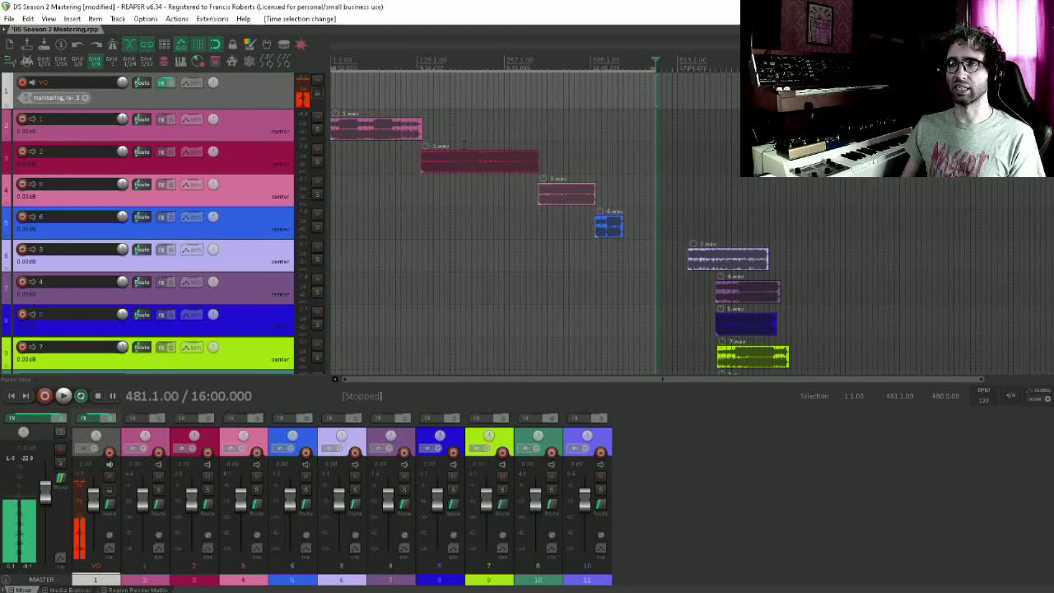
Place 8.wav directly after 6.wav, play the transition between them and listen to the ending of 8.wav.
scroll(772, 238, "down", 3)
left_click_drag(697, 295, 603, 296)
scroll(598, 261, "up", 5)
key("space")
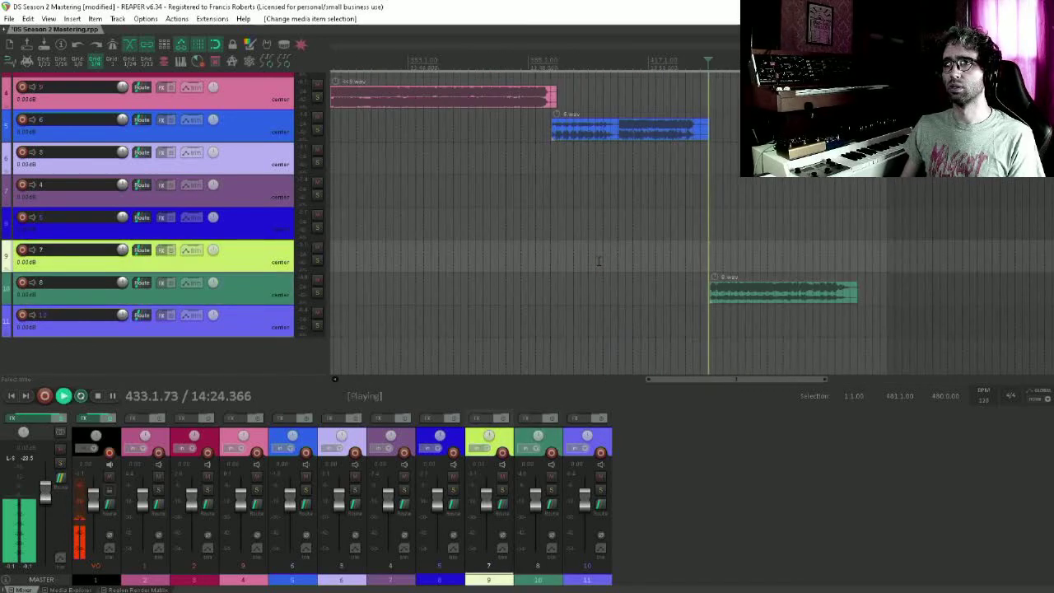
left_click(688, 164)
left_click(845, 229)
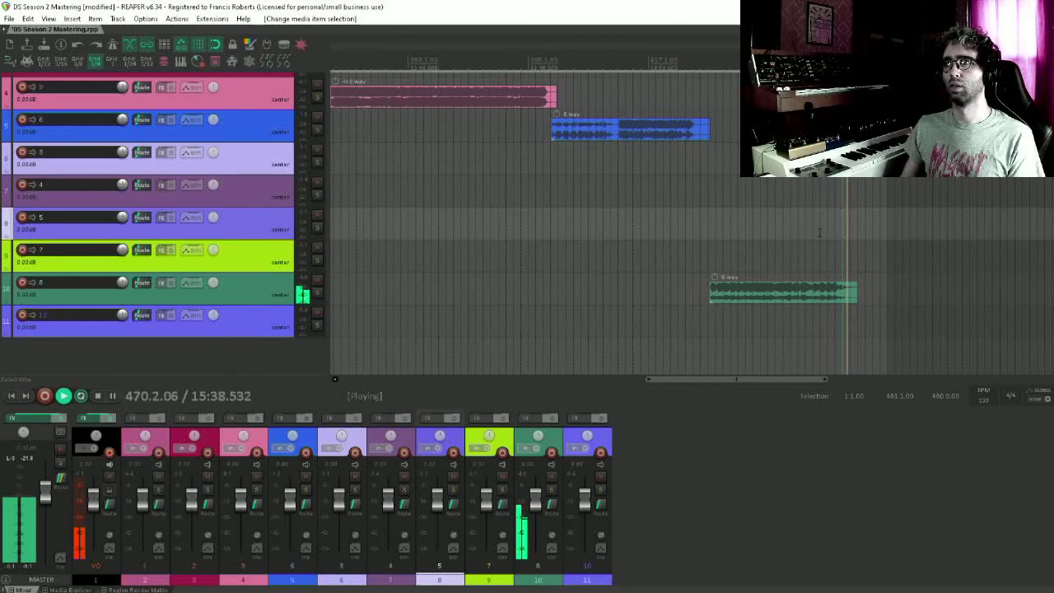
Replay the ending of 6.wav and shift 8.wav slightly earlier so it overlaps 6.wav's silent tail.
left_click(689, 164)
scroll(742, 244, "down", 4)
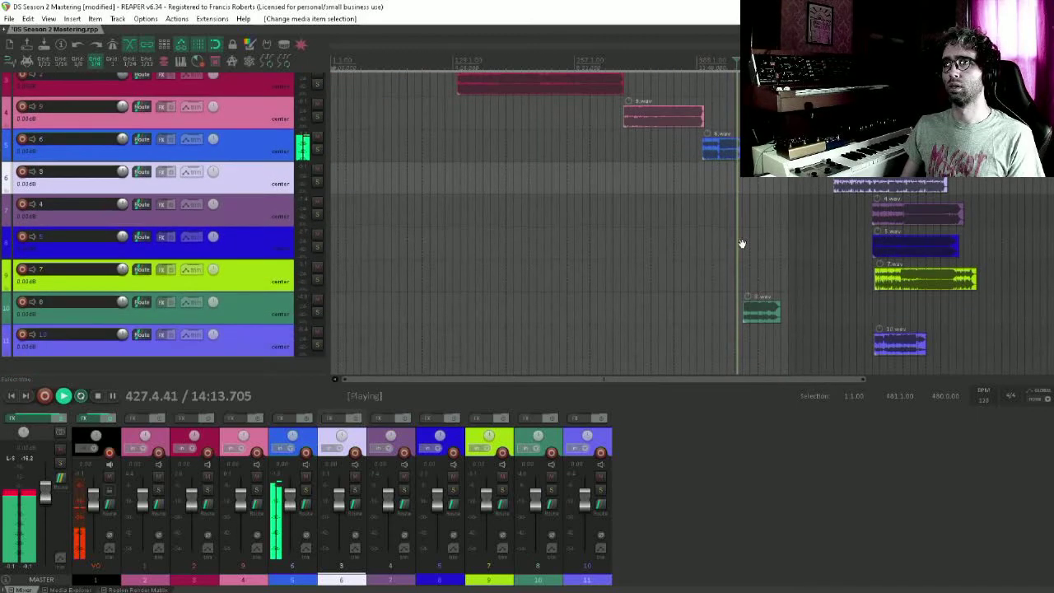
scroll(742, 243, "up", 10)
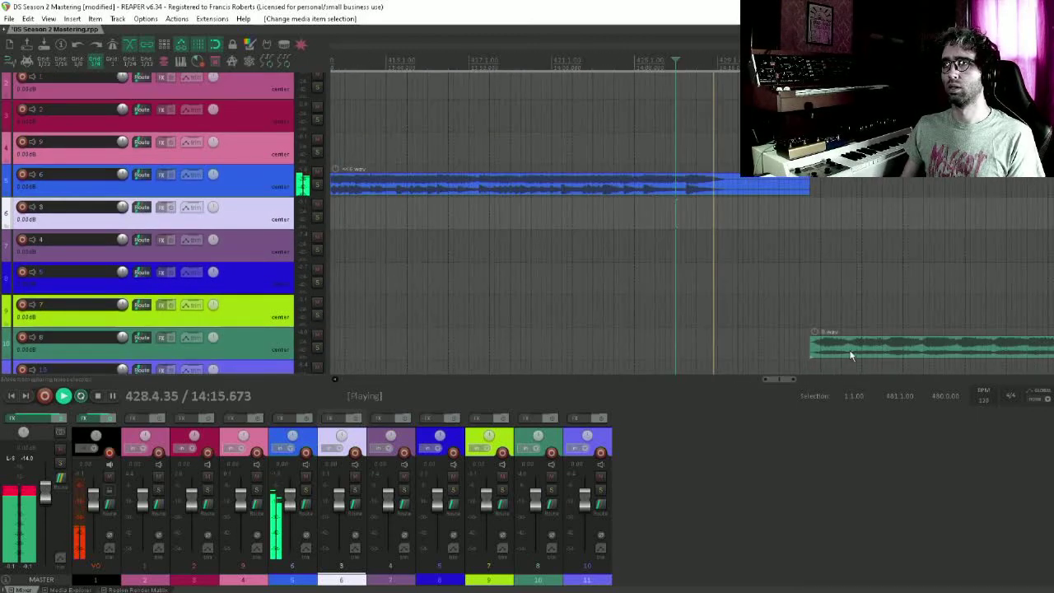
left_click_drag(850, 356, 798, 350)
scroll(815, 322, "down", 1)
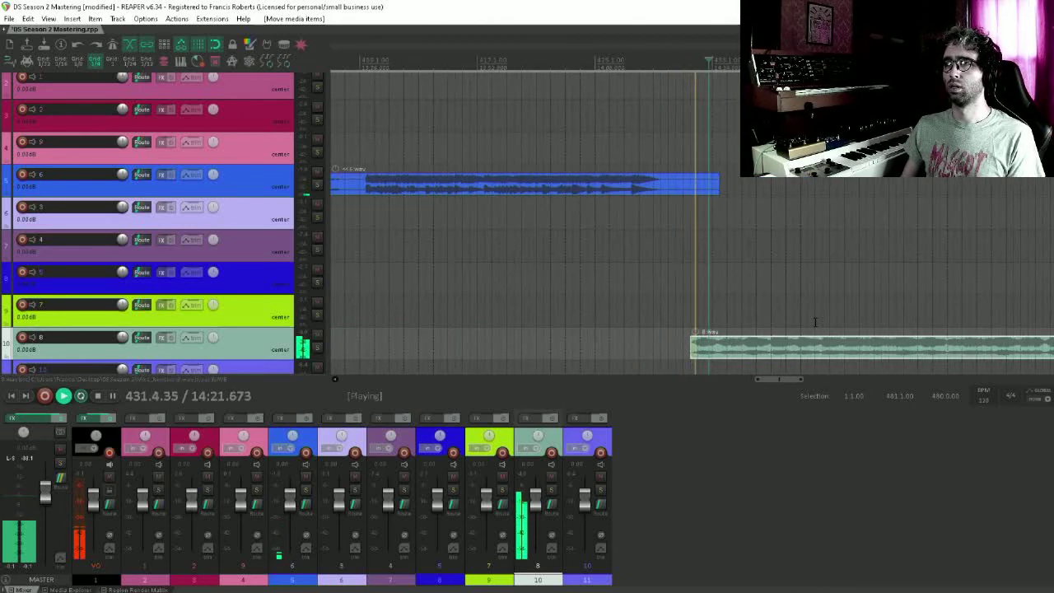
scroll(815, 314, "down", 3)
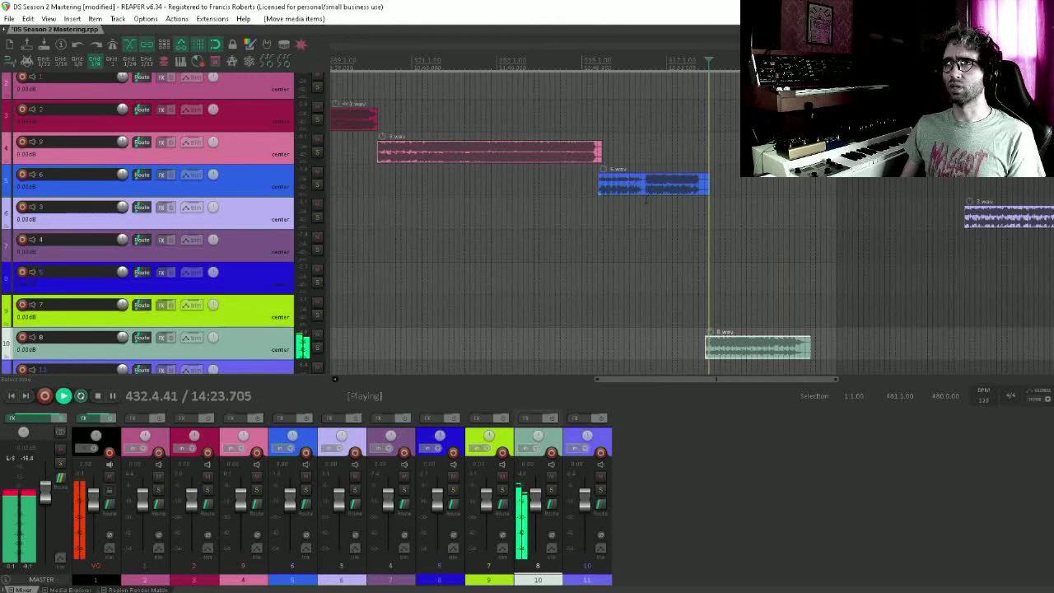
Replay the transition from 9.wav into 6.wav.
left_click(590, 178)
scroll(645, 217, "up", 2)
scroll(645, 217, "up", 5)
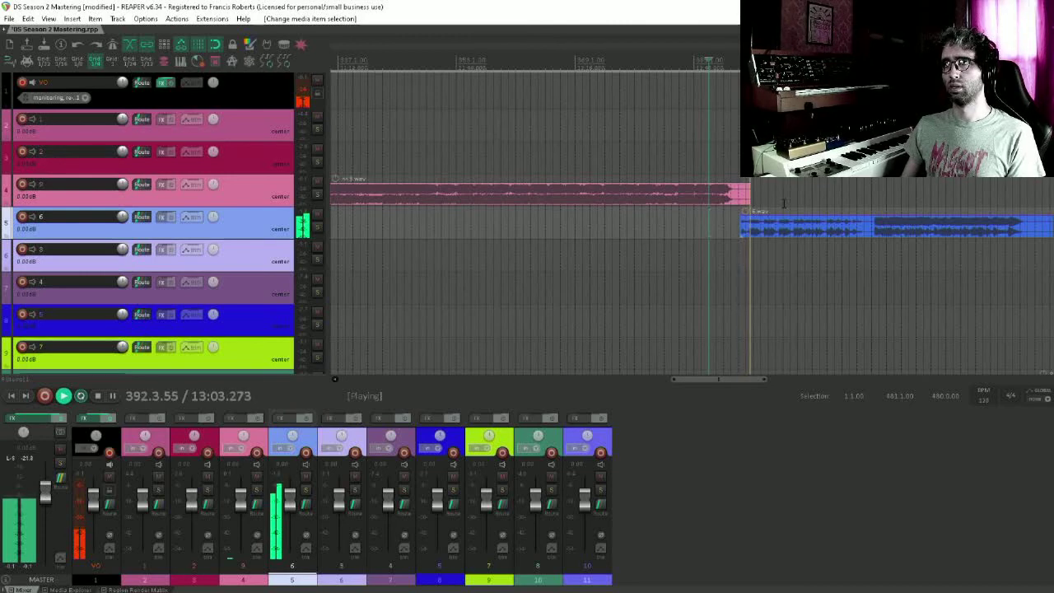
Listen through 6.wav by skipping playback ahead to its middle and later sections.
scroll(535, 223, "right", 5)
scroll(252, 272, "down", 2)
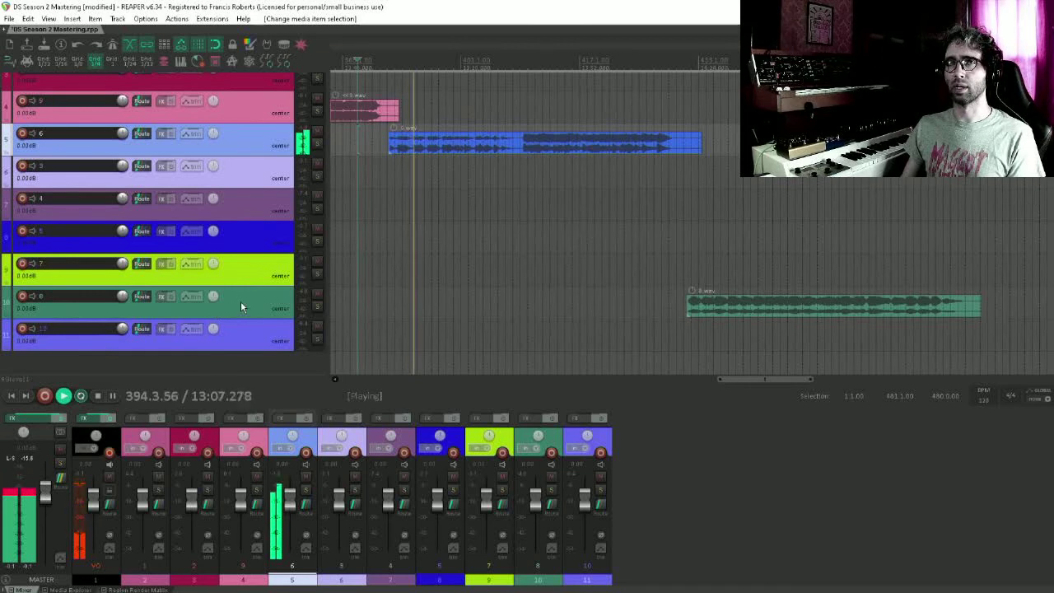
left_click(487, 167)
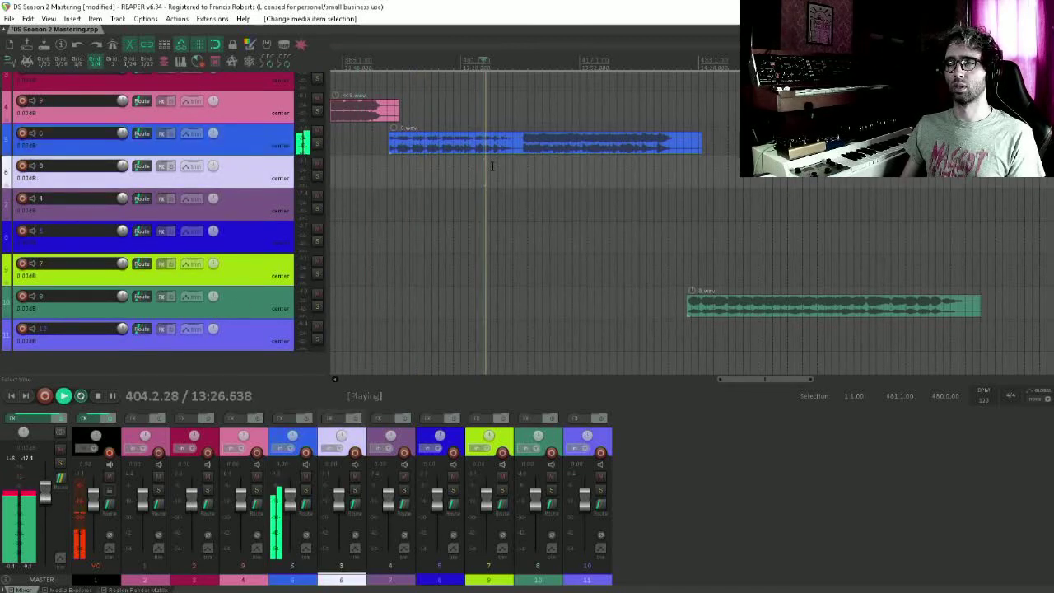
left_click_drag(542, 167, 472, 185)
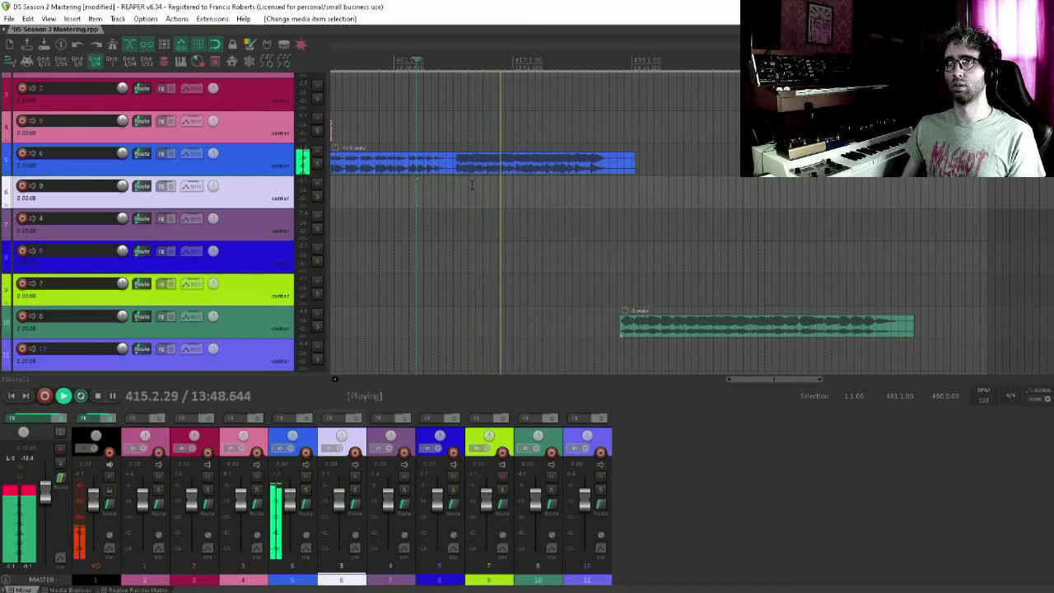
Replay the transition from 6.wav into 8.wav and shift 8.wav slightly earlier.
left_click(633, 331)
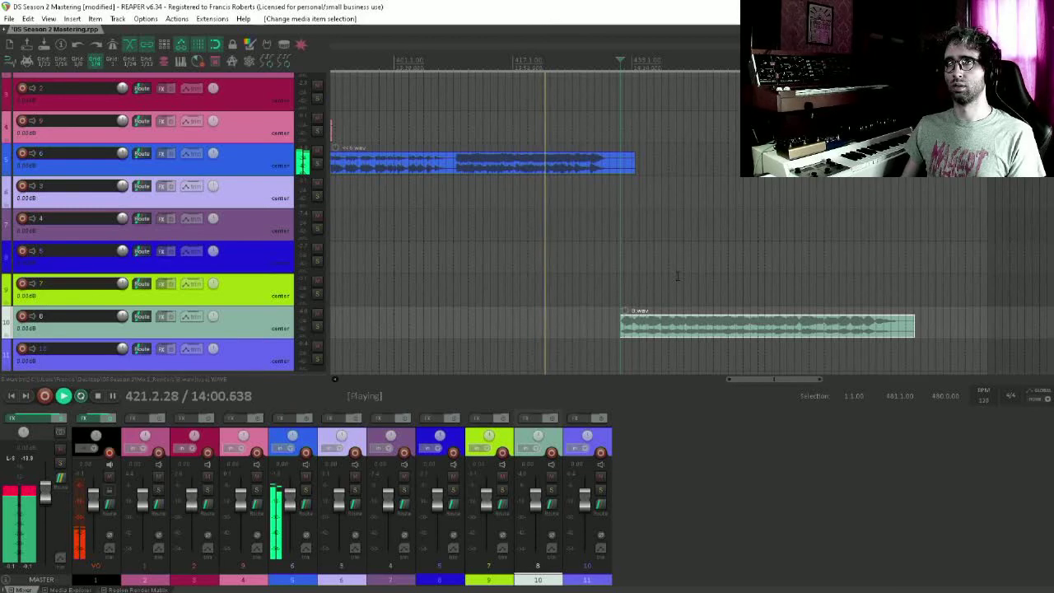
scroll(671, 282, "down", 5)
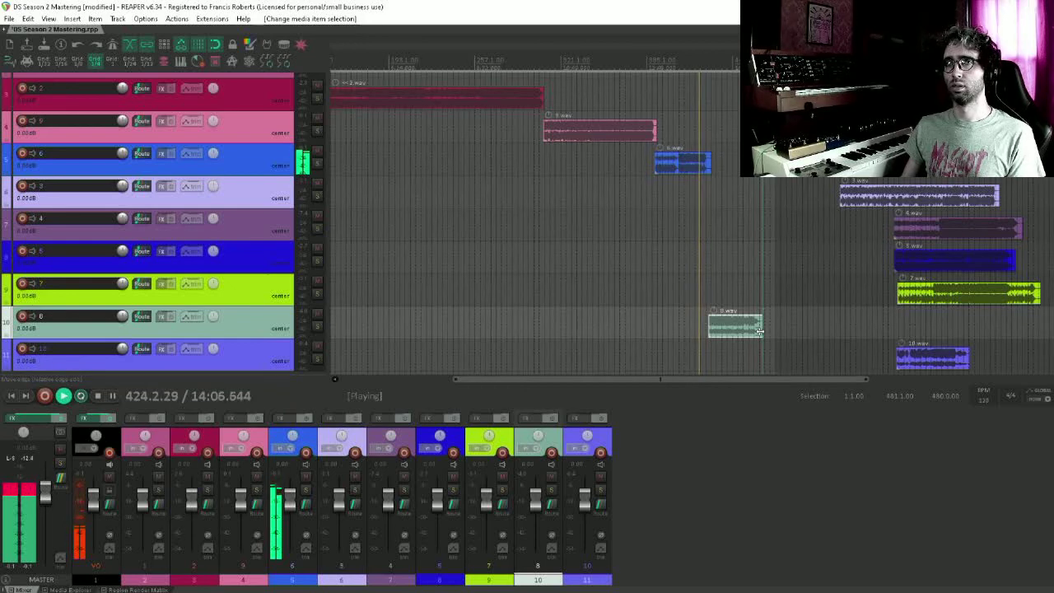
scroll(759, 331, "up", 6)
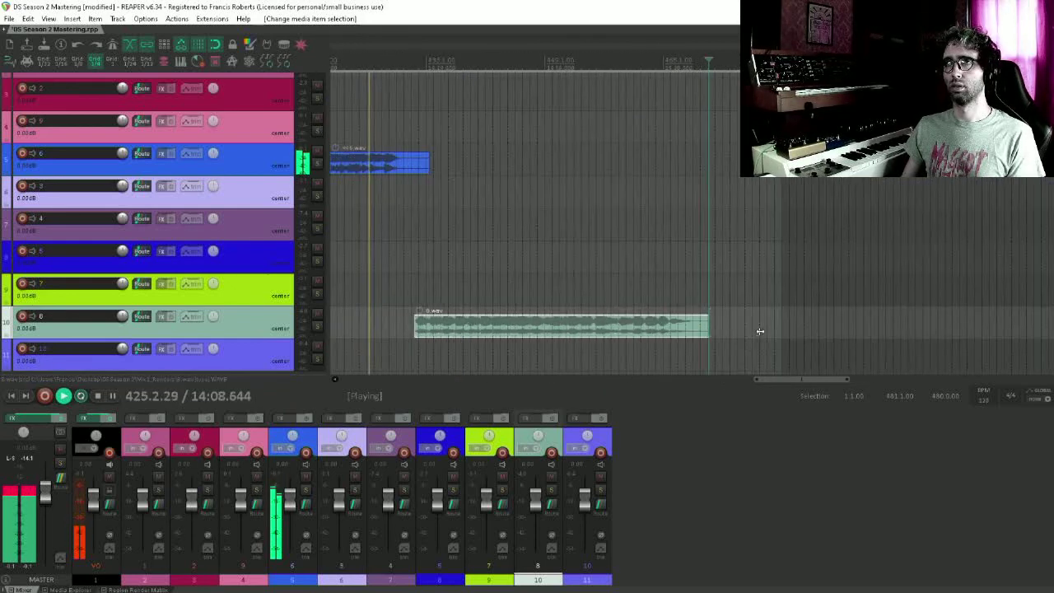
scroll(473, 300, "left", 2)
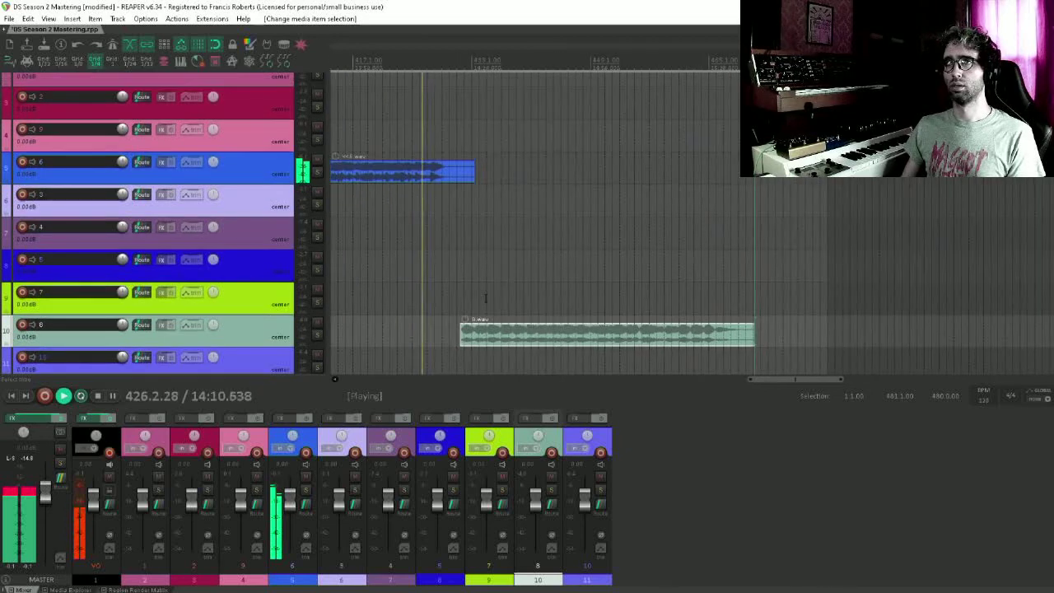
left_click(448, 181)
left_click_drag(470, 336, 466, 336)
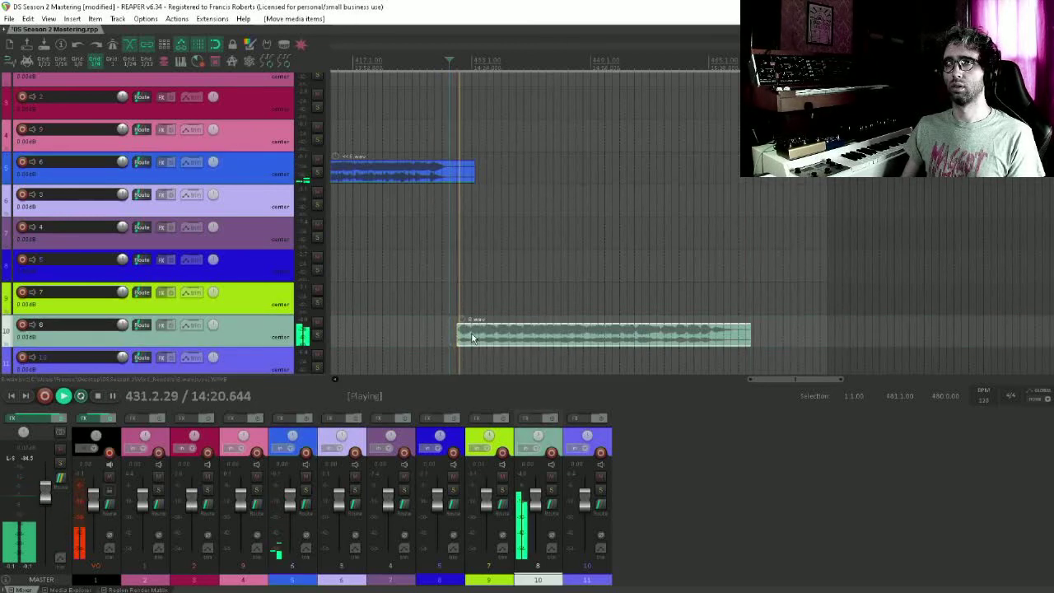
Move 8.wav later so a gap follows 6.wav, and replay the ending of 6.wav.
scroll(472, 303, "down", 5)
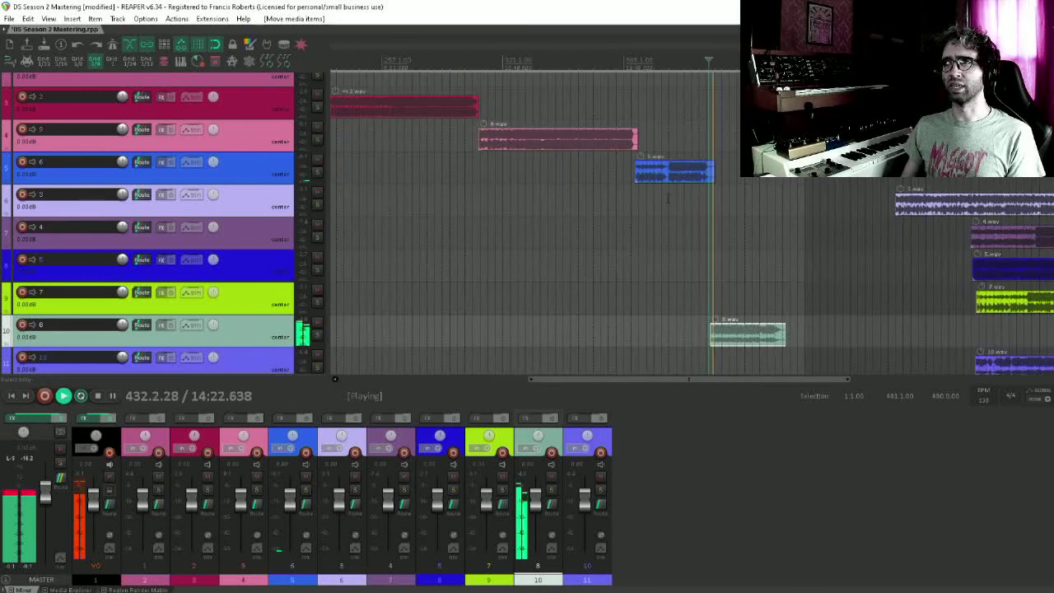
key("space")
left_click(700, 196)
scroll(702, 197, "up", 4)
key("space")
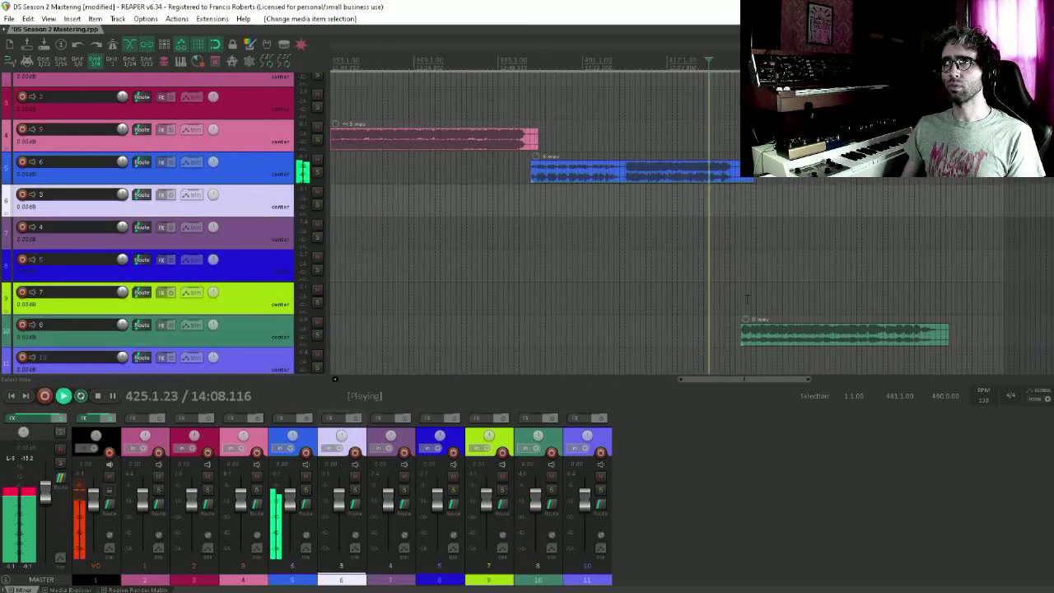
left_click_drag(774, 336, 805, 336)
left_click(723, 181)
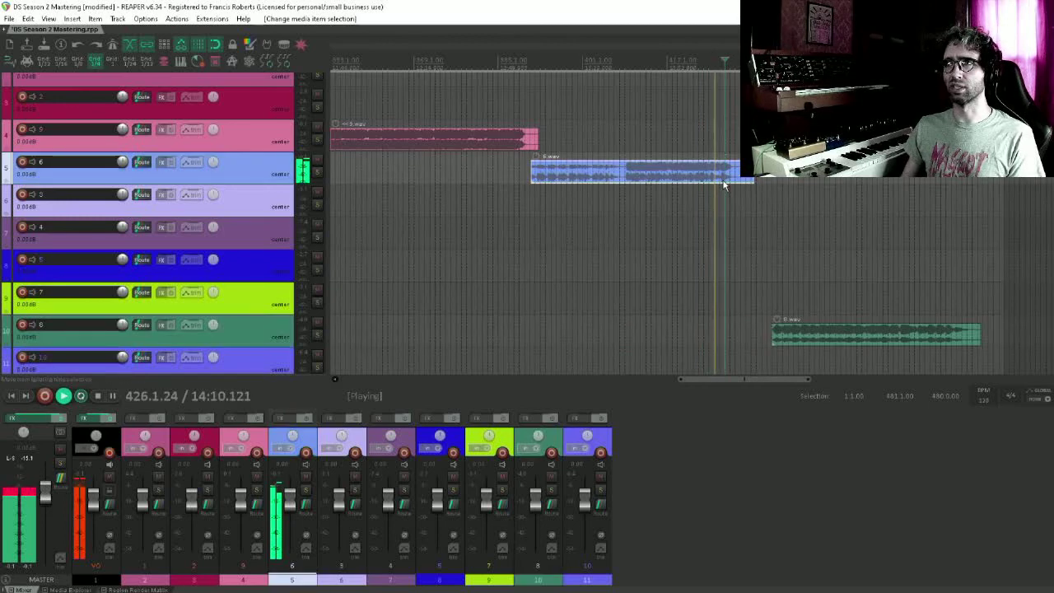
scroll(716, 184, "up", 3)
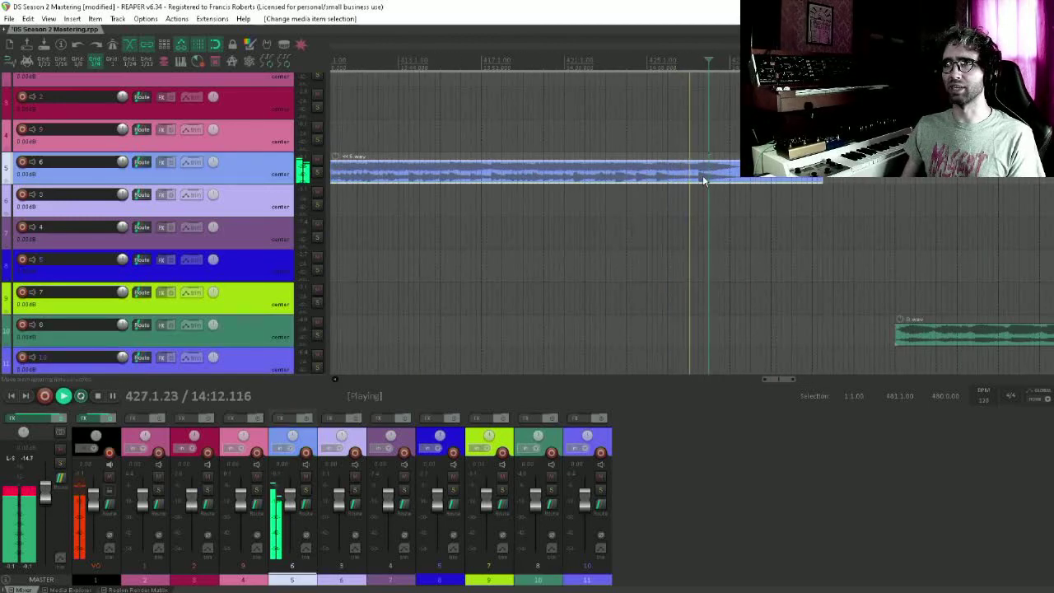
scroll(716, 176, "down", 5)
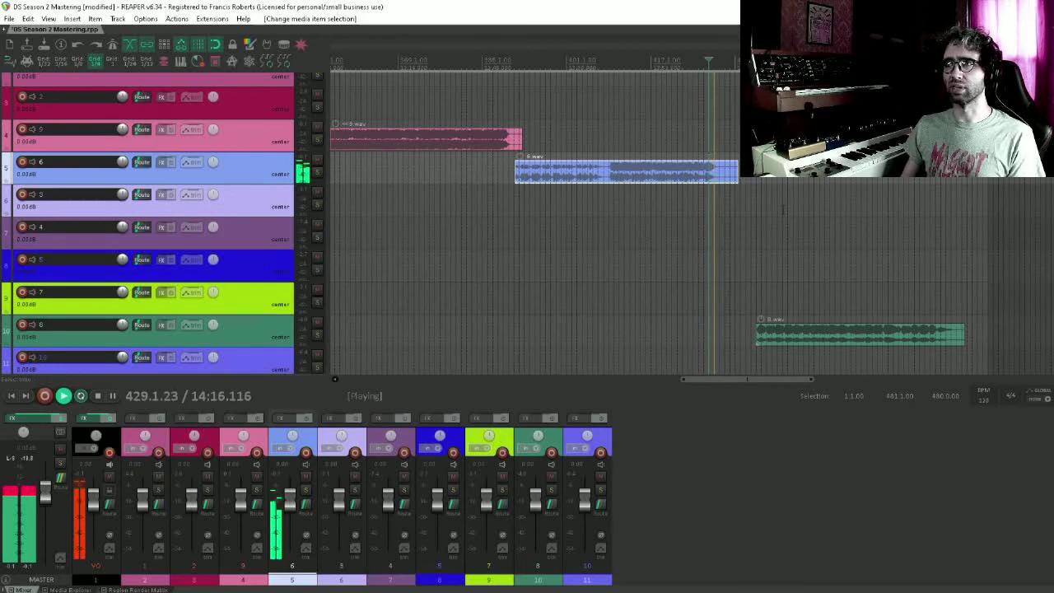
Audition the opening of 3.wav against the ending of 6.wav by jumping playback between the two.
scroll(820, 290, "right", 6)
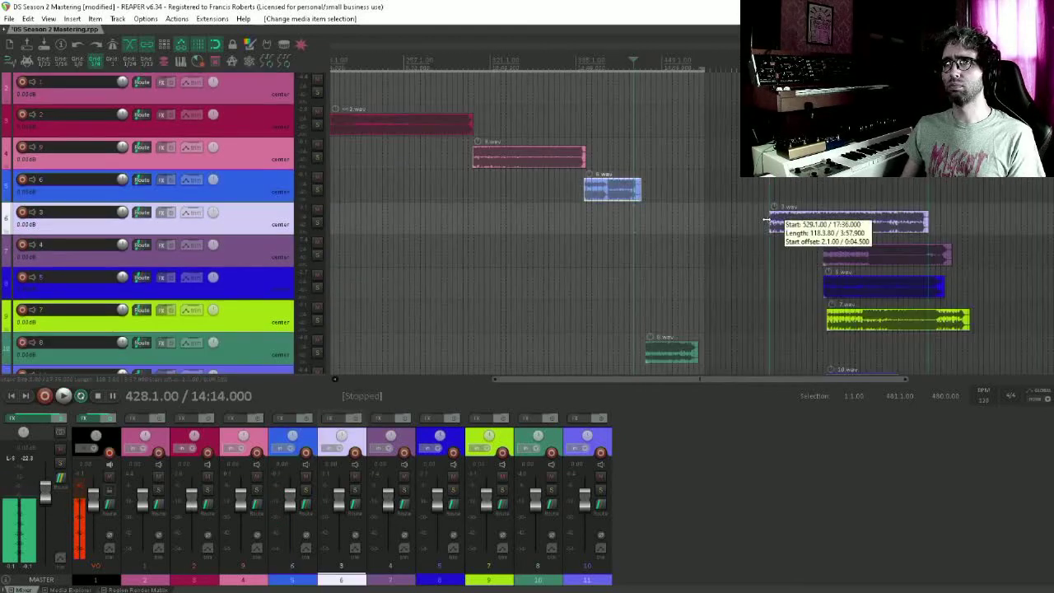
left_click(782, 222)
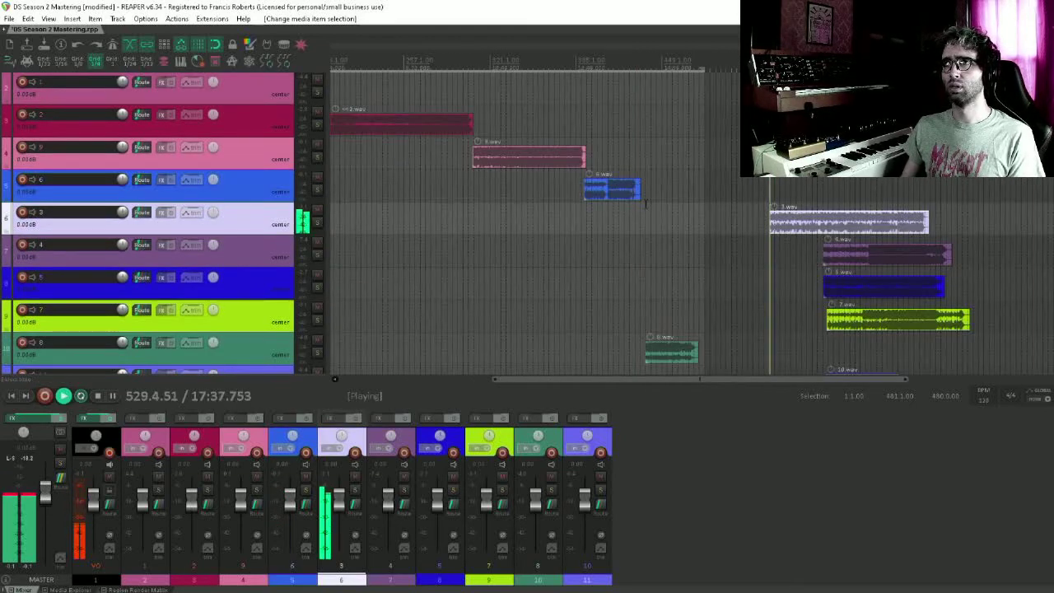
scroll(651, 198, "down", 2)
scroll(660, 198, "up", 2)
scroll(765, 209, "left", 6)
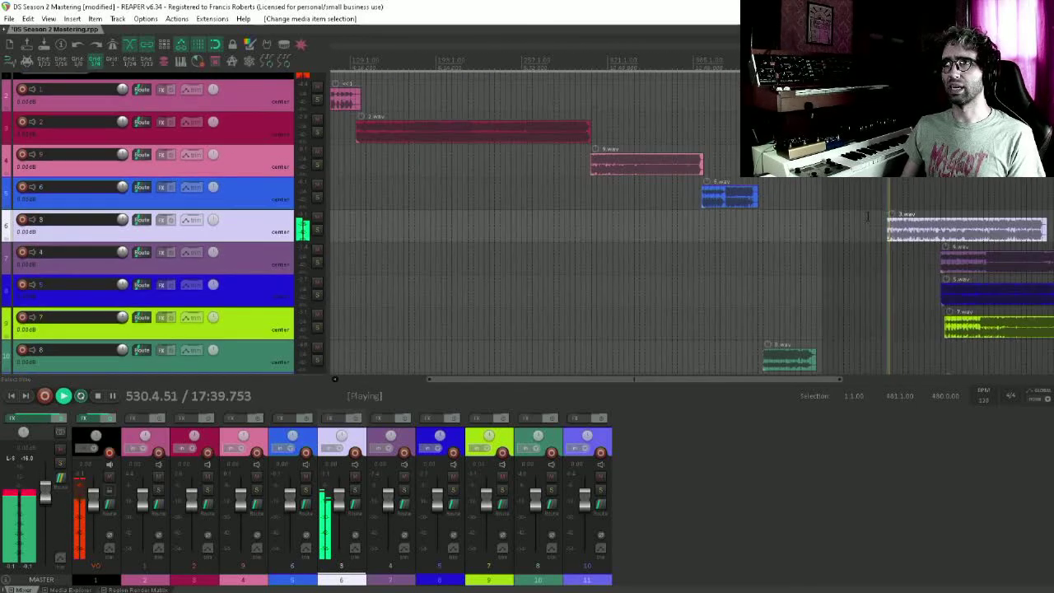
left_click(748, 218)
scroll(747, 218, "up", 3)
scroll(903, 252, "right", 6)
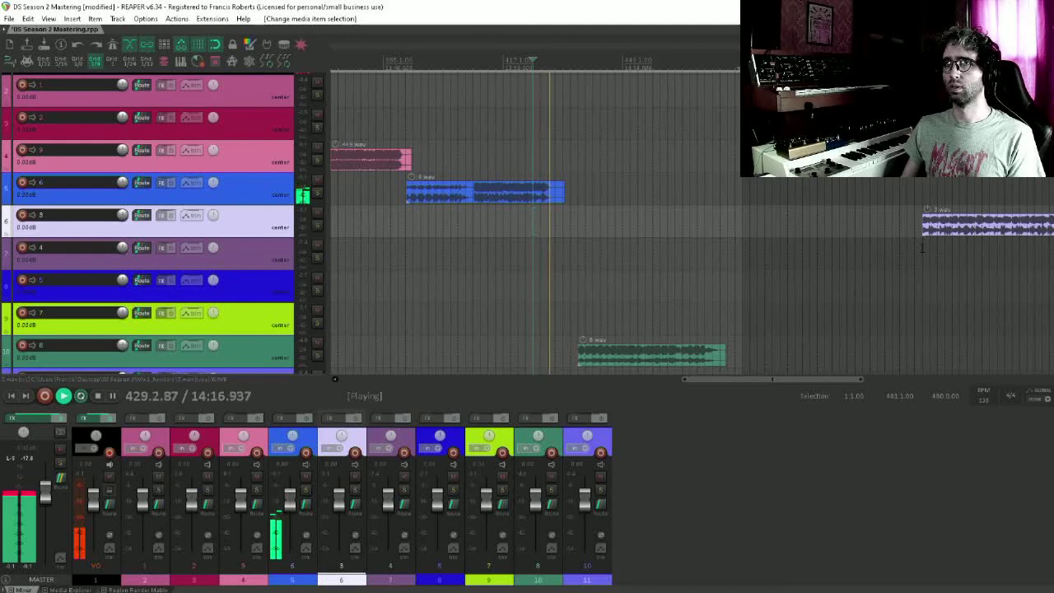
left_click(922, 249)
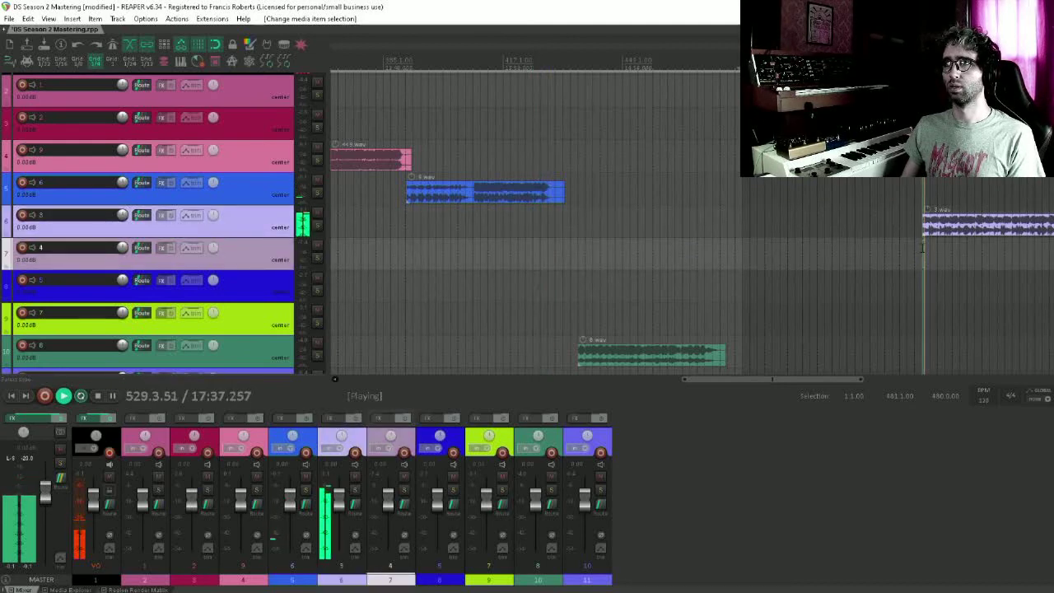
Try 3.wav directly after 6.wav, clear the time selection and return 3.wav to the group of unplaced songs.
scroll(922, 249, "down", 5)
key("space")
left_click(689, 262)
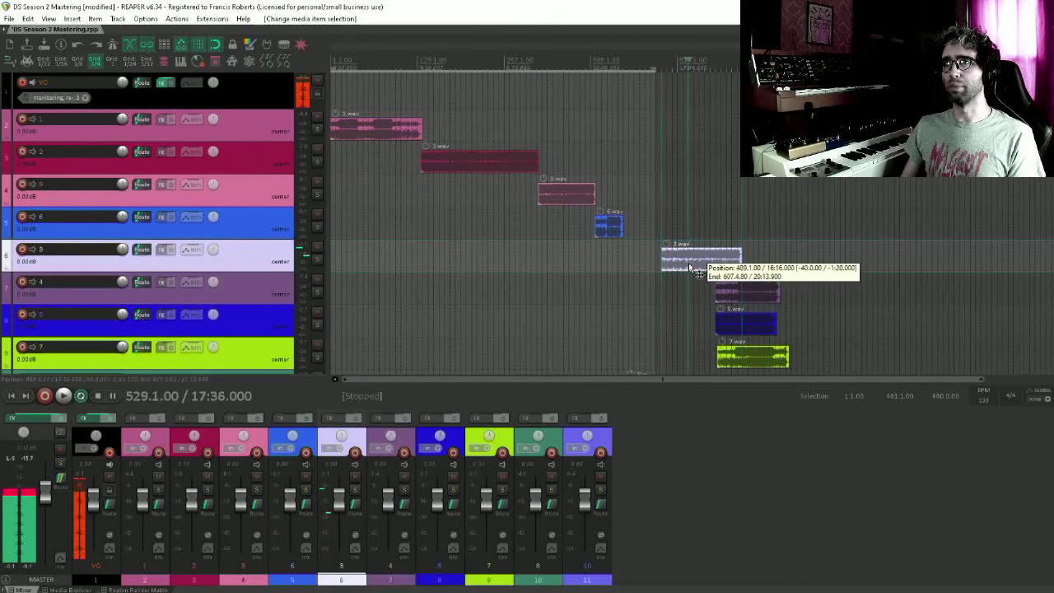
left_click_drag(690, 267, 656, 262)
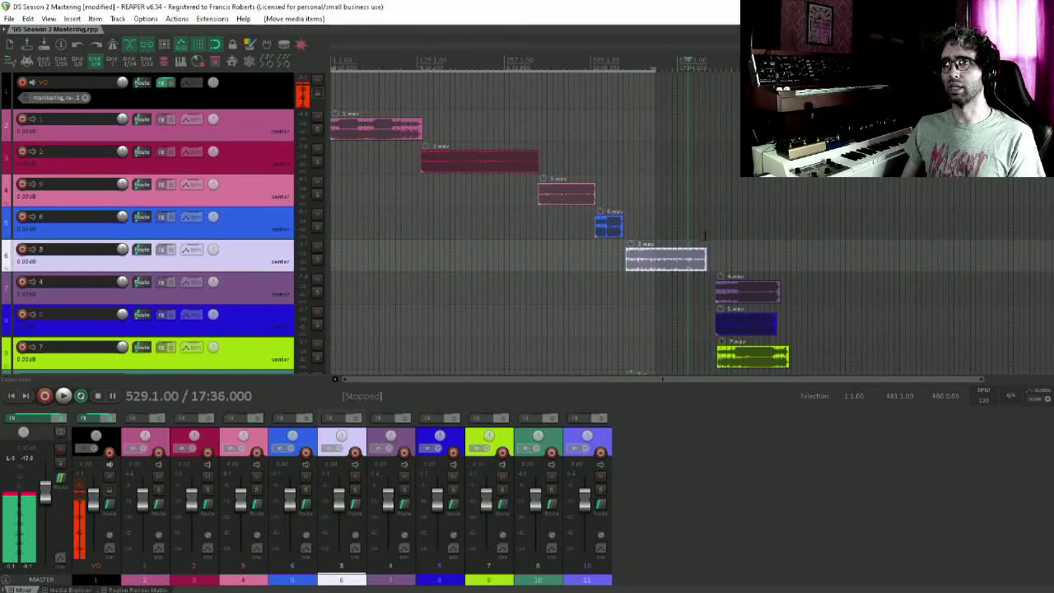
left_click_drag(704, 237, 184, 220)
key("Escape")
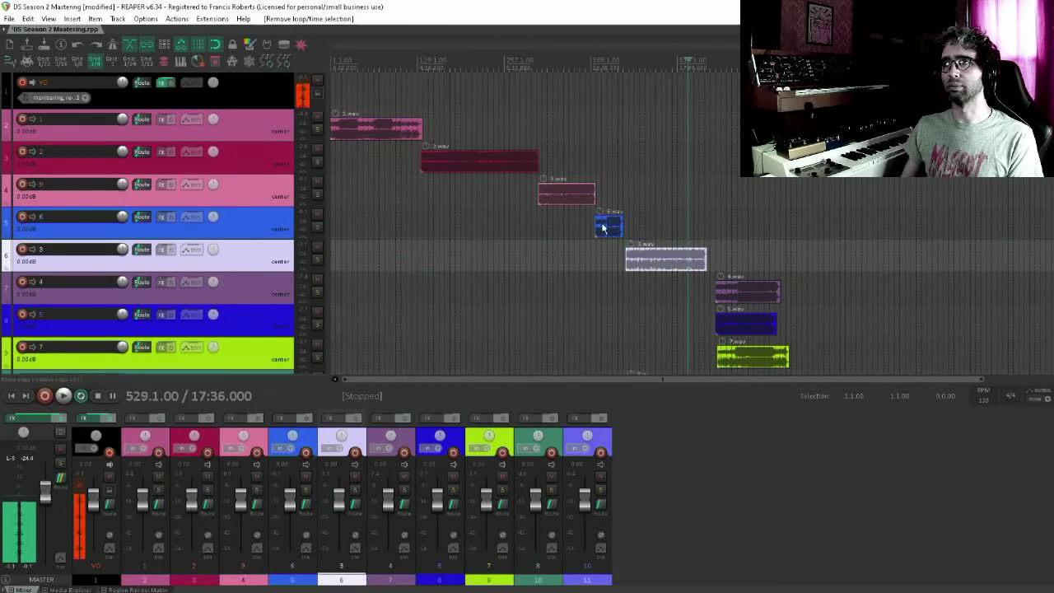
left_click_drag(722, 243, 715, 217)
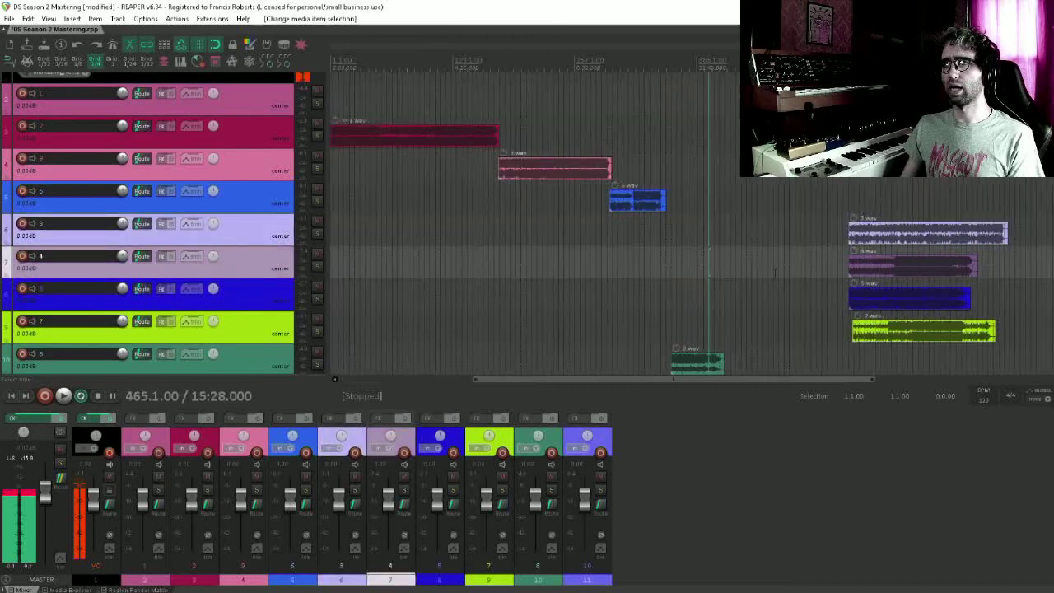
Move 8.wav back in line with the unplaced songs and place 10.wav directly after 6.wav.
scroll(816, 223, "up", 3)
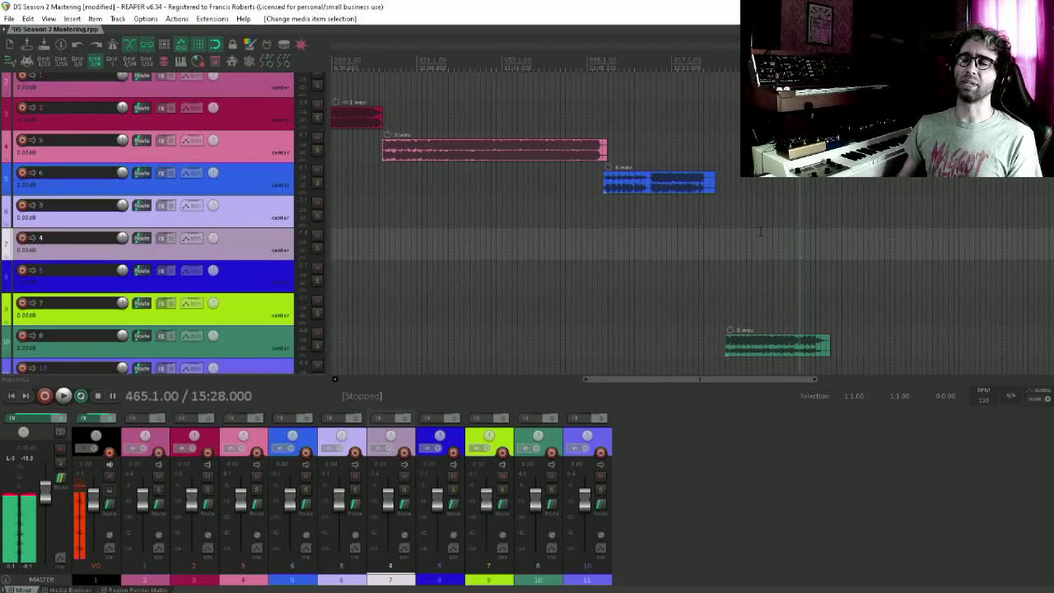
left_click(699, 192)
scroll(698, 191, "down", 2)
scroll(586, 185, "right", 3)
scroll(586, 185, "down", 2)
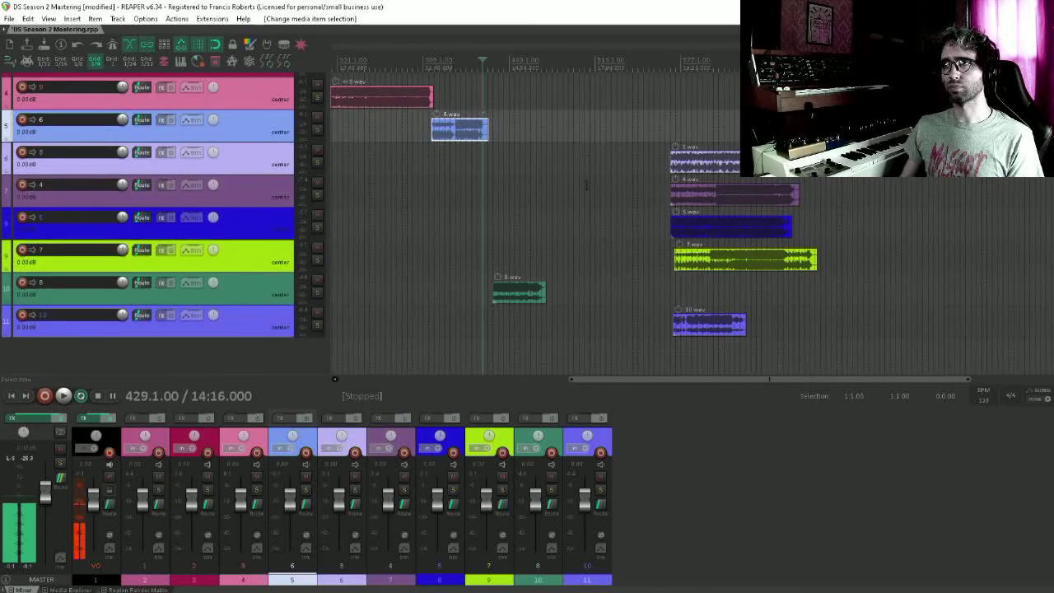
left_click_drag(519, 299, 507, 327)
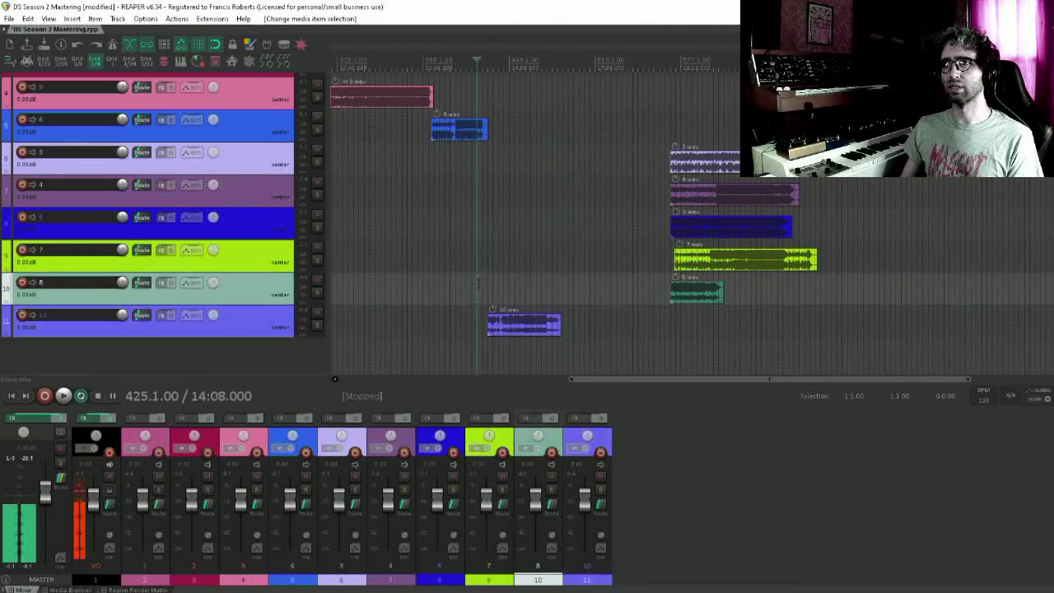
Shift 10.wav slightly earlier to overlap 6.wav's tail and listen to the transition between them.
scroll(670, 303, "up", 5)
key("space")
left_click_drag(790, 325, 769, 325)
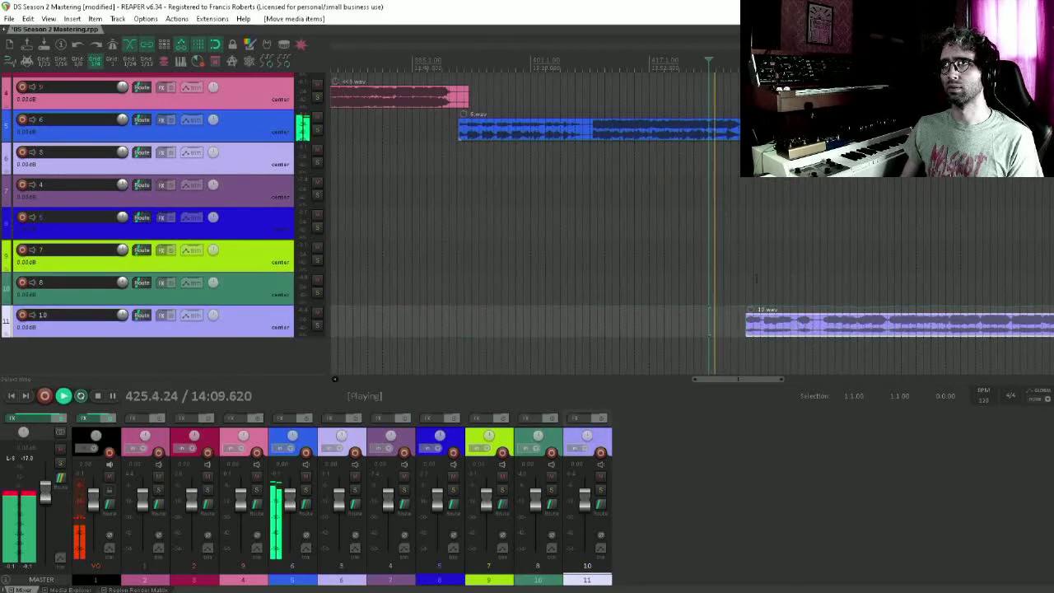
scroll(728, 221, "up", 3)
left_click(786, 326)
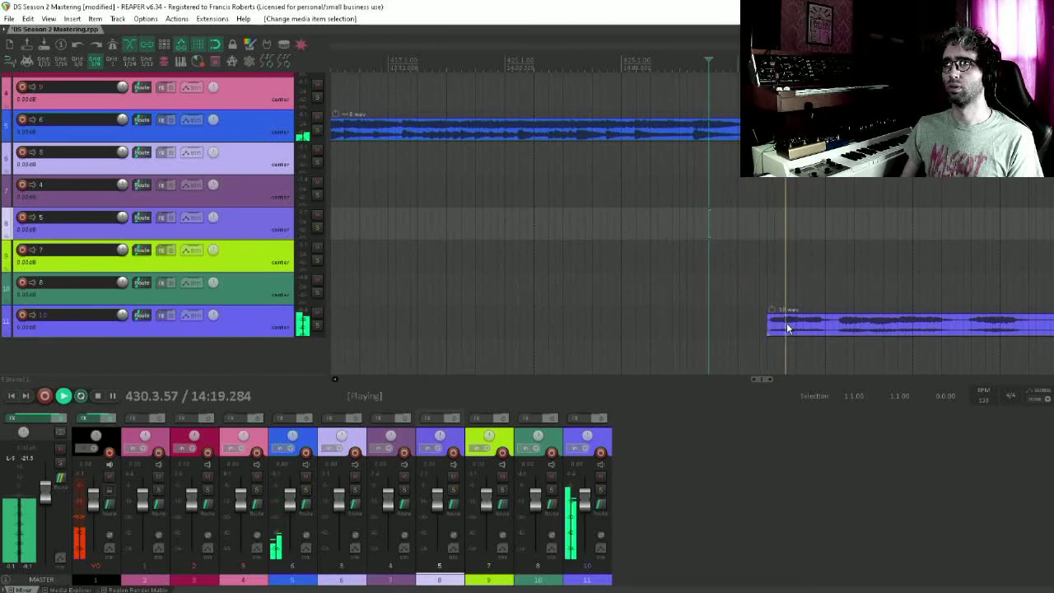
scroll(786, 324, "down", 3)
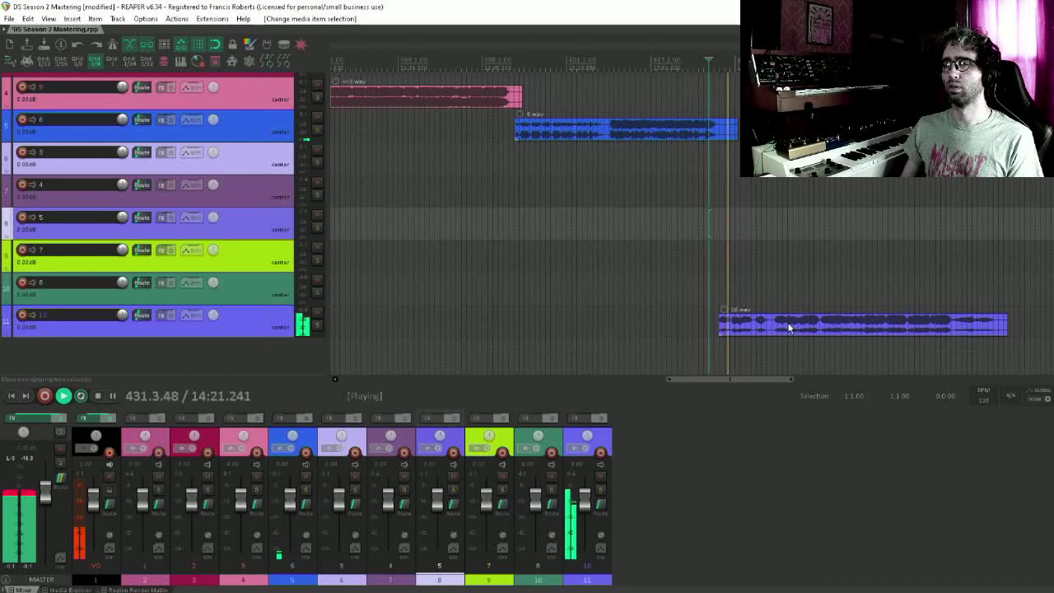
scroll(790, 321, "down", 3)
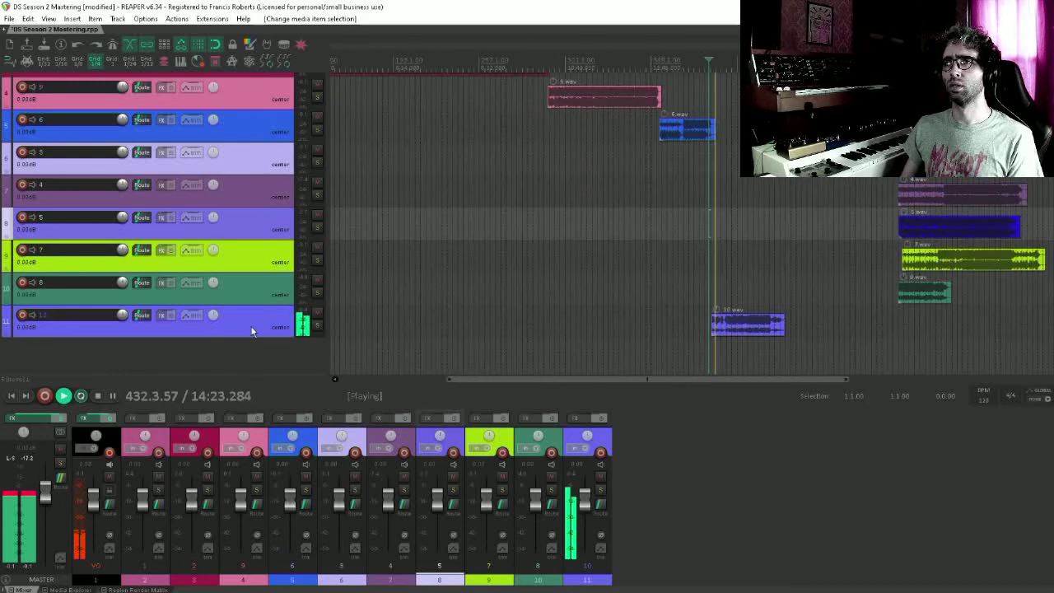
Move track 10 directly below track 6 and listen to the ending of 10.wav.
left_click_drag(252, 331, 242, 144)
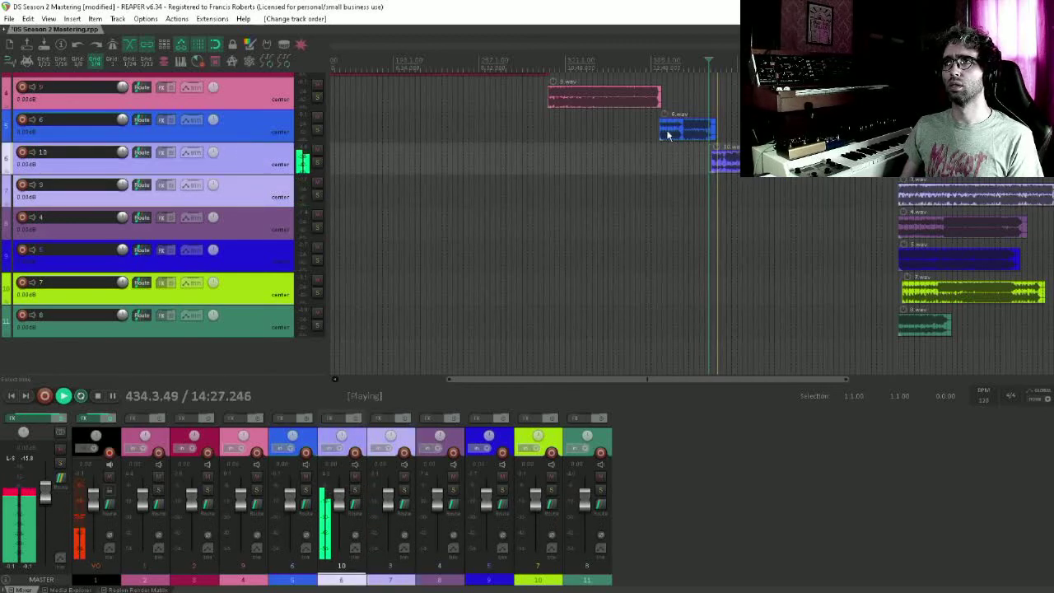
left_click(774, 125)
scroll(639, 160, "up", 6)
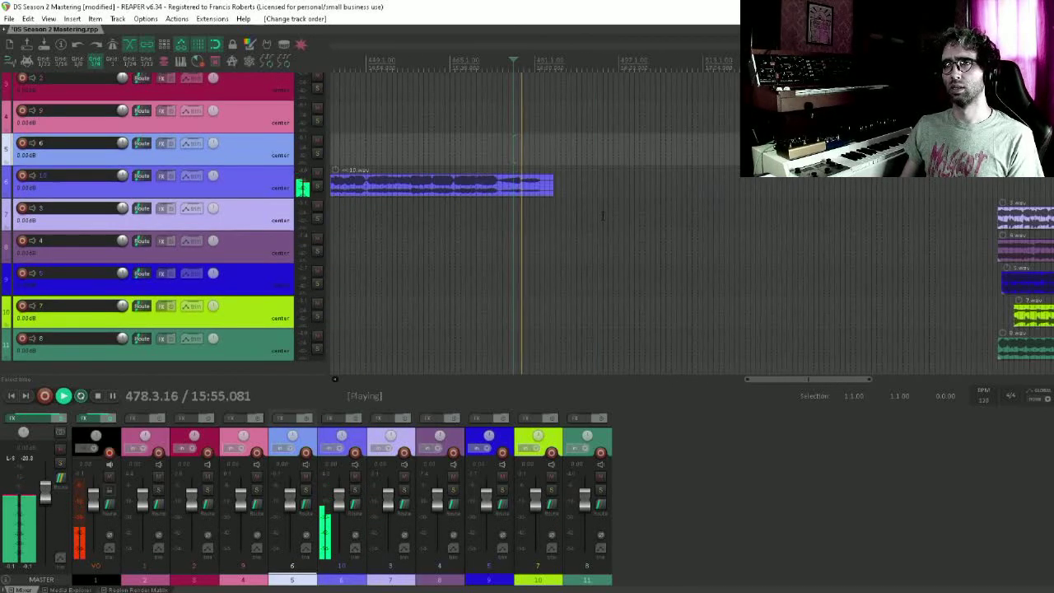
scroll(602, 173, "down", 5)
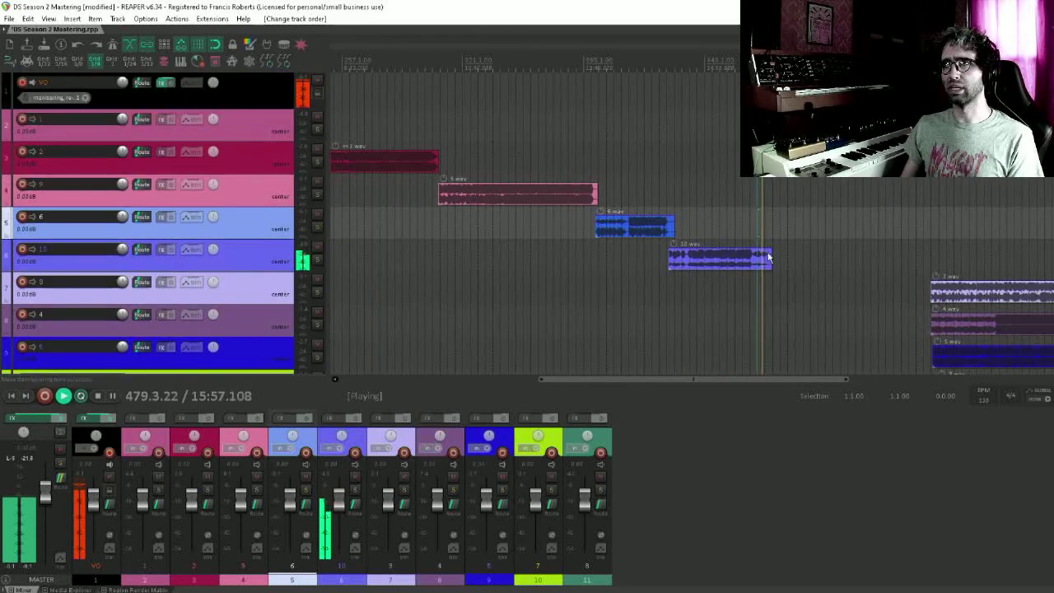
Stop playback and make a time selection from the project start to bar 485, just past the end of 10.wav.
key("space")
left_click_drag(768, 257, 301, 311)
scroll(452, 267, "down", 3)
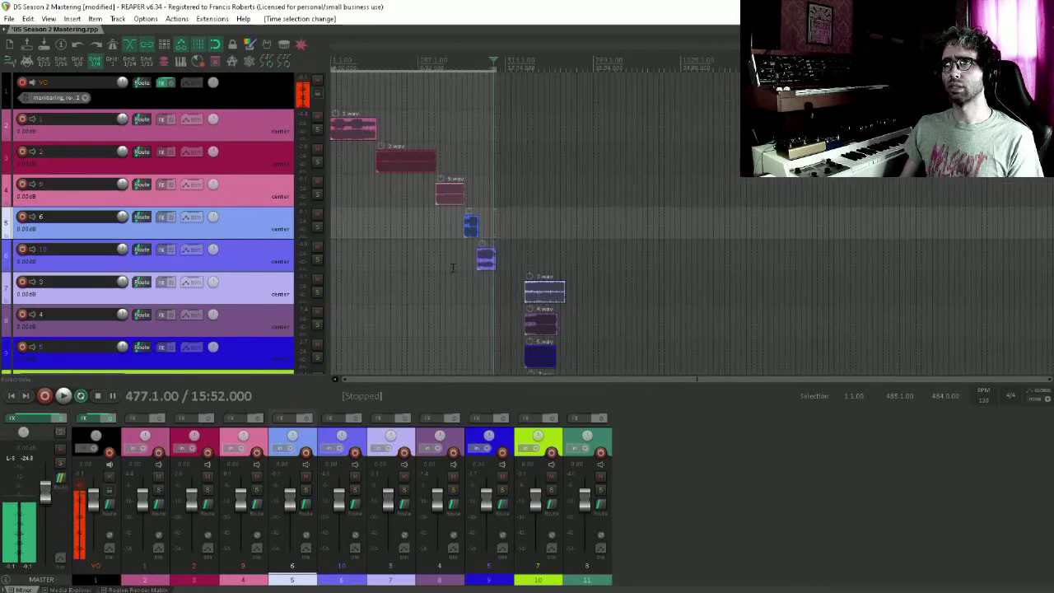
Place 4.wav shortly after 10.wav, starting at bar 489, and set the edit cursor at its start.
scroll(629, 263, "up", 3)
scroll(804, 228, "right", 5)
scroll(804, 228, "down", 2)
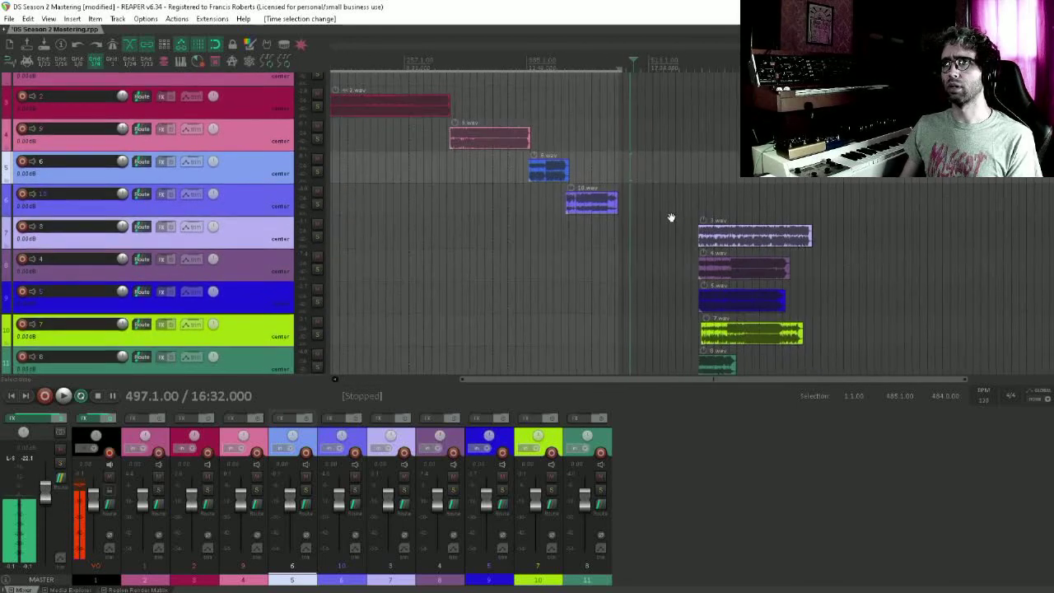
left_click(637, 211)
scroll(692, 258, "right", 3)
scroll(692, 258, "down", 1)
left_click_drag(575, 215, 532, 227)
left_click(486, 197)
scroll(485, 198, "up", 10)
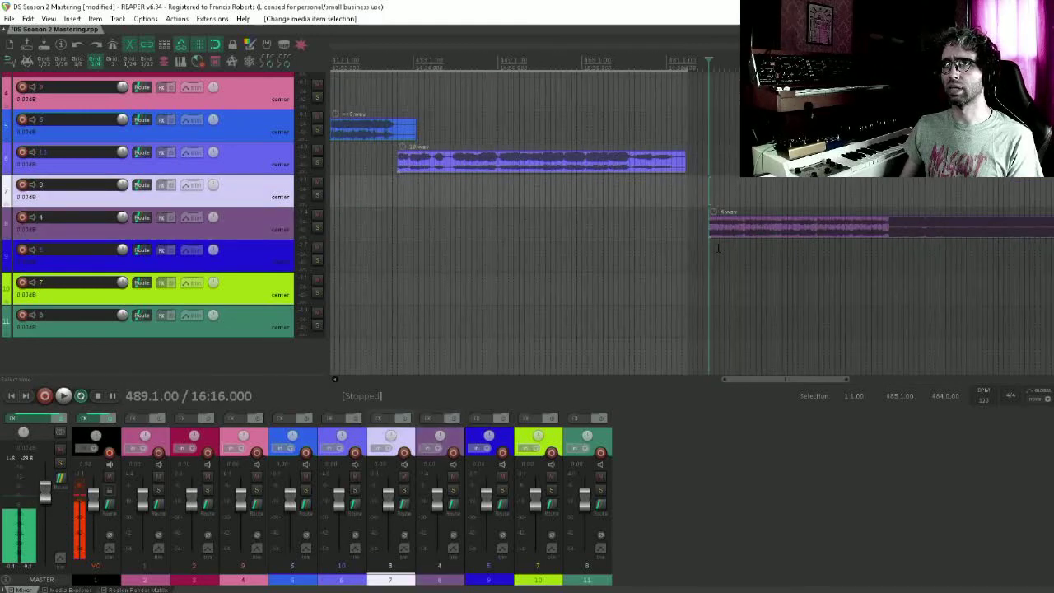
Listen to the opening of 4.wav and then to a passage in its middle section.
key("space")
scroll(865, 224, "down", 5)
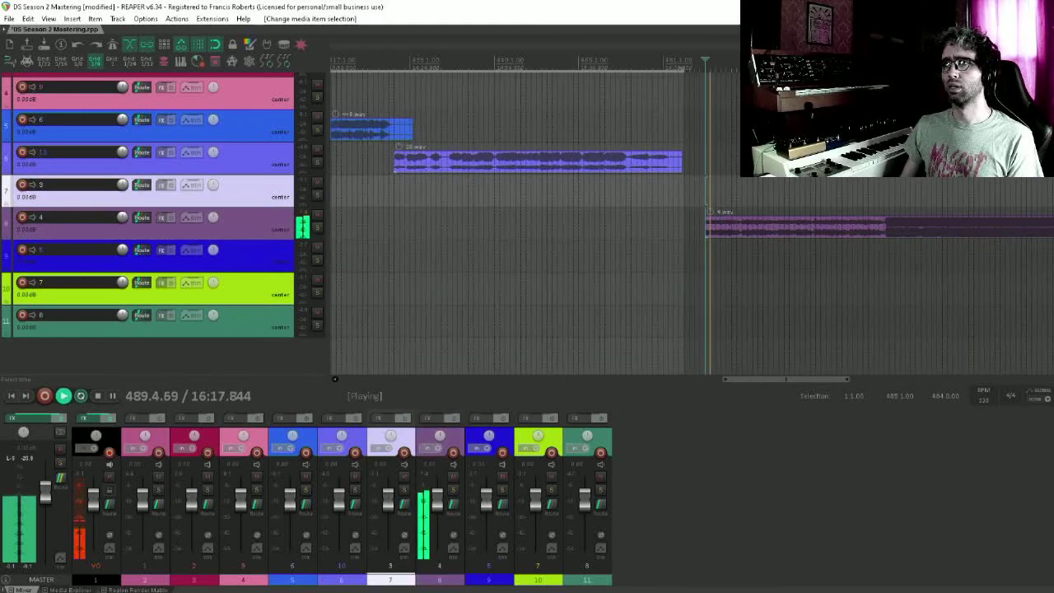
left_click(893, 165)
left_click(885, 191)
scroll(648, 217, "right", 4)
scroll(647, 217, "up", 1)
scroll(648, 218, "down", 3)
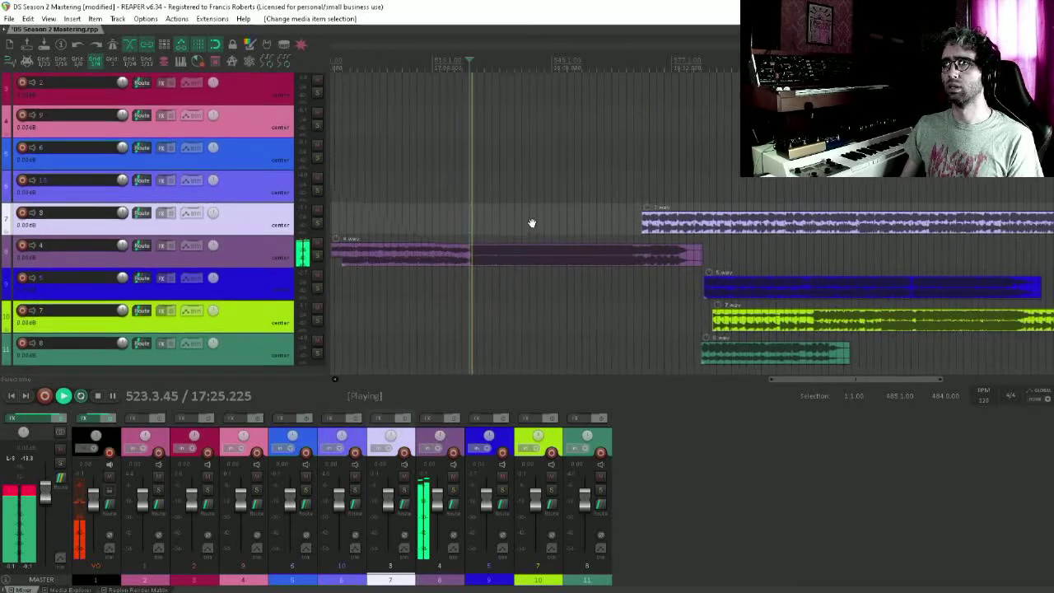
Shift 3.wav, 5.wav, 7.wav and 8.wav later so 3.wav starts after 4.wav, and listen to the ending of 4.wav.
left_click_drag(645, 155, 884, 348)
left_click_drag(729, 209, 596, 228)
left_click(589, 194)
scroll(591, 196, "up", 4)
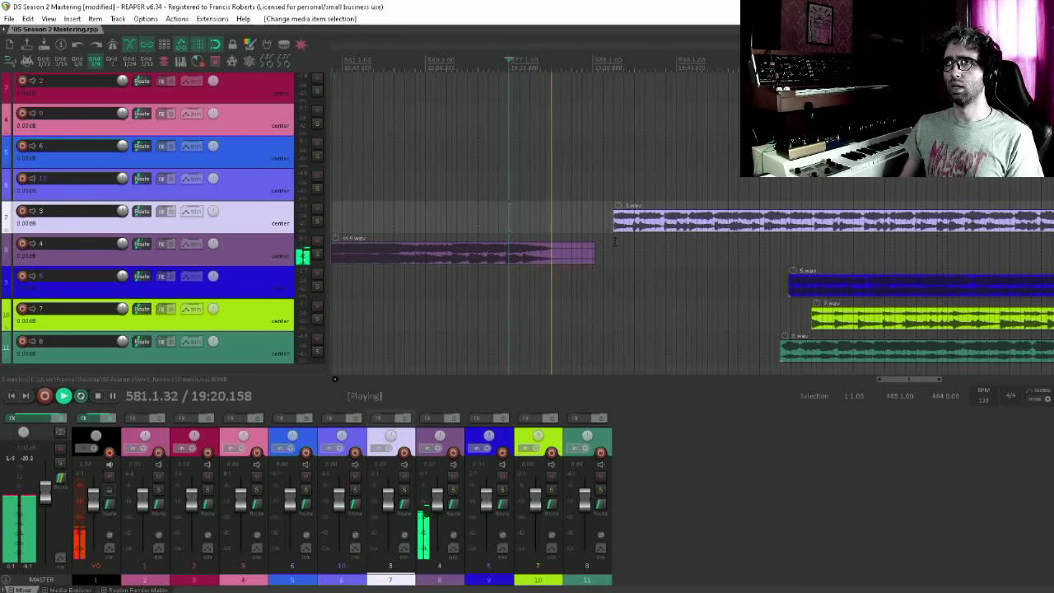
Move 3.wav slightly earlier to meet the end of 4.wav, and reorder track 4 directly above track 3.
left_click(614, 242)
left_click_drag(614, 241, 593, 239)
scroll(454, 159, "right", 3)
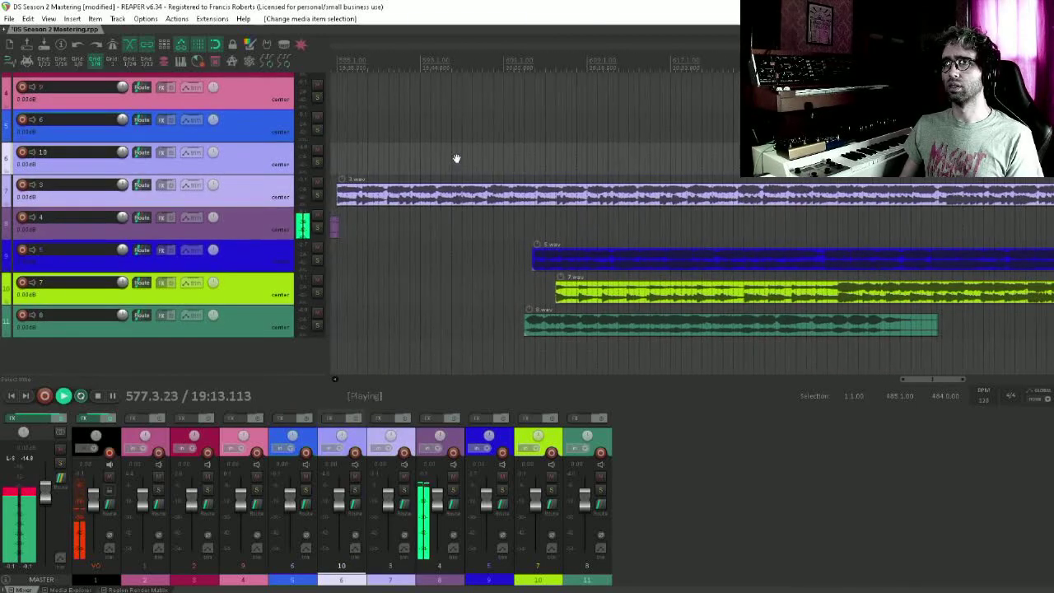
scroll(454, 160, "left", 2)
left_click_drag(274, 275, 273, 237)
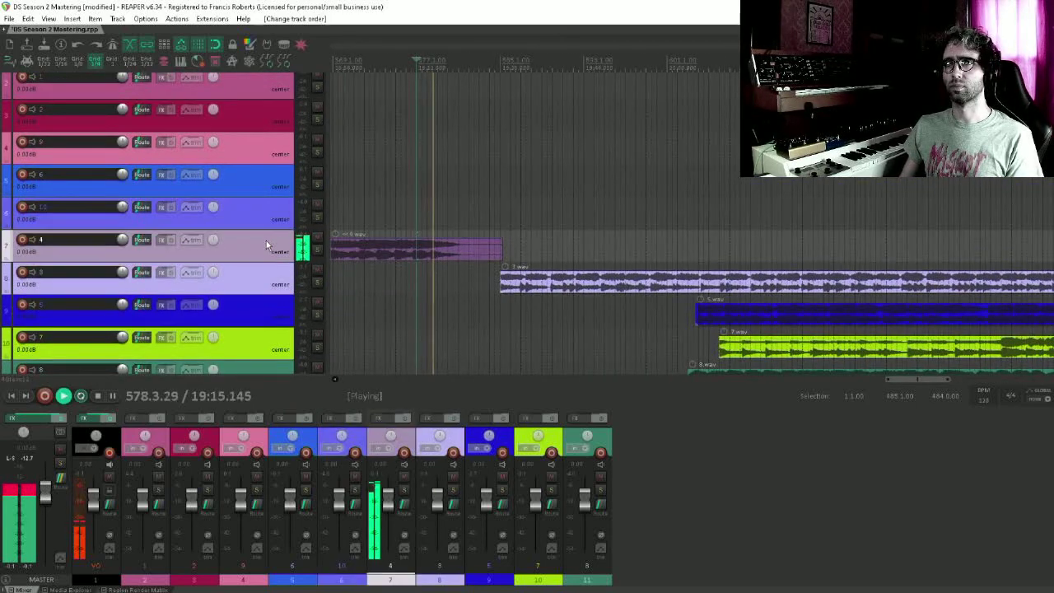
Move 5.wav, 7.wav and 8.wav together to just after the end of 3.wav and stop playback.
scroll(253, 247, "down", 2)
scroll(712, 258, "right", 3)
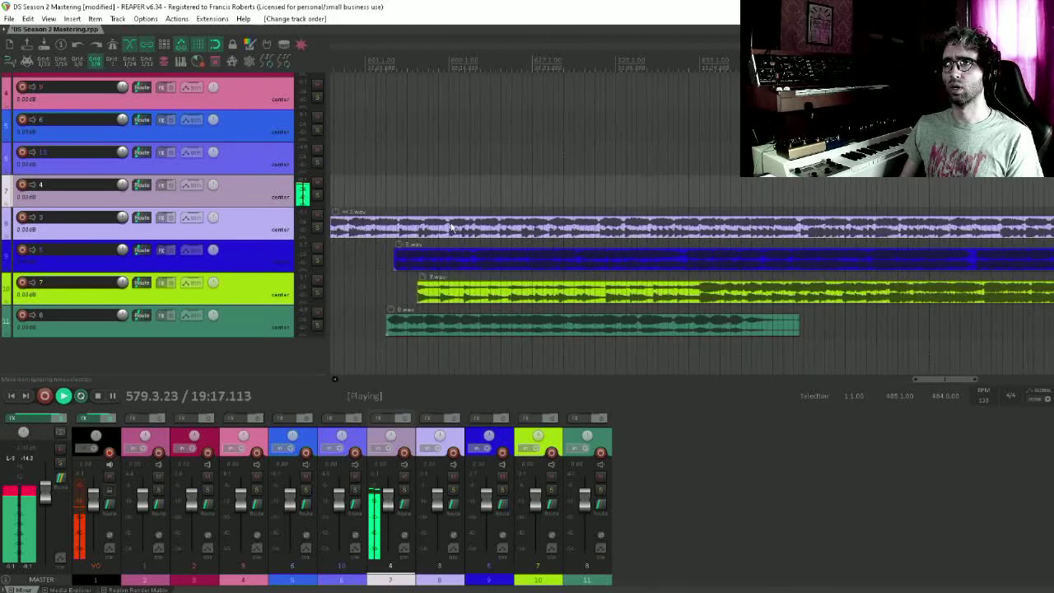
scroll(765, 258, "left", 3)
scroll(824, 258, "down", 3)
left_click_drag(602, 245, 818, 257)
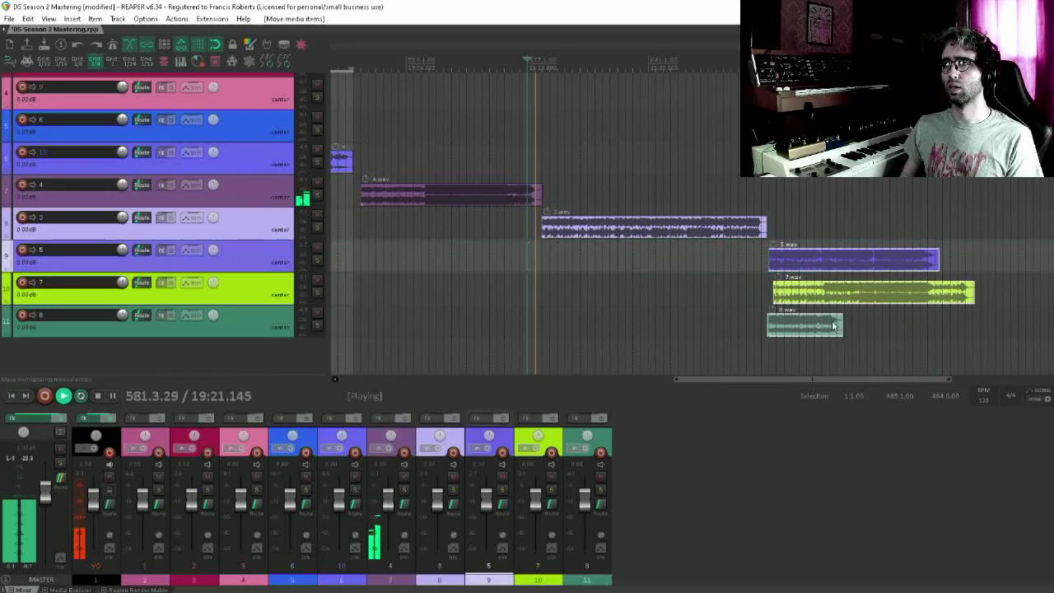
key("space")
Move 7.wav and 8.wav later, clear of 5.wav's start, and listen to 3.wav's ending and 5.wav's opening.
left_click(792, 296)
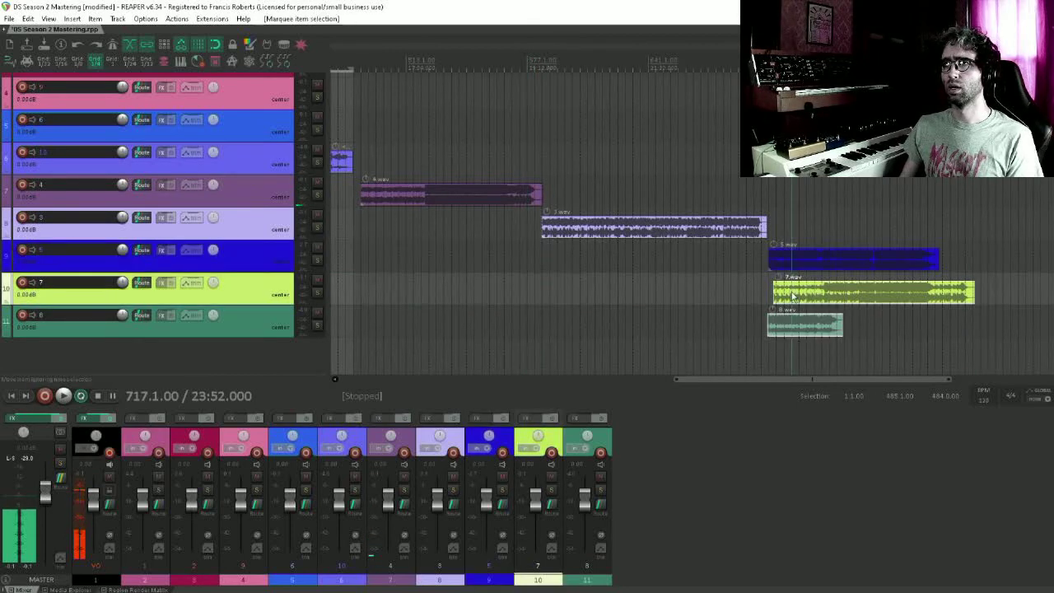
left_click_drag(798, 305, 854, 305)
left_click(784, 288)
scroll(774, 288, "up", 5)
key("space")
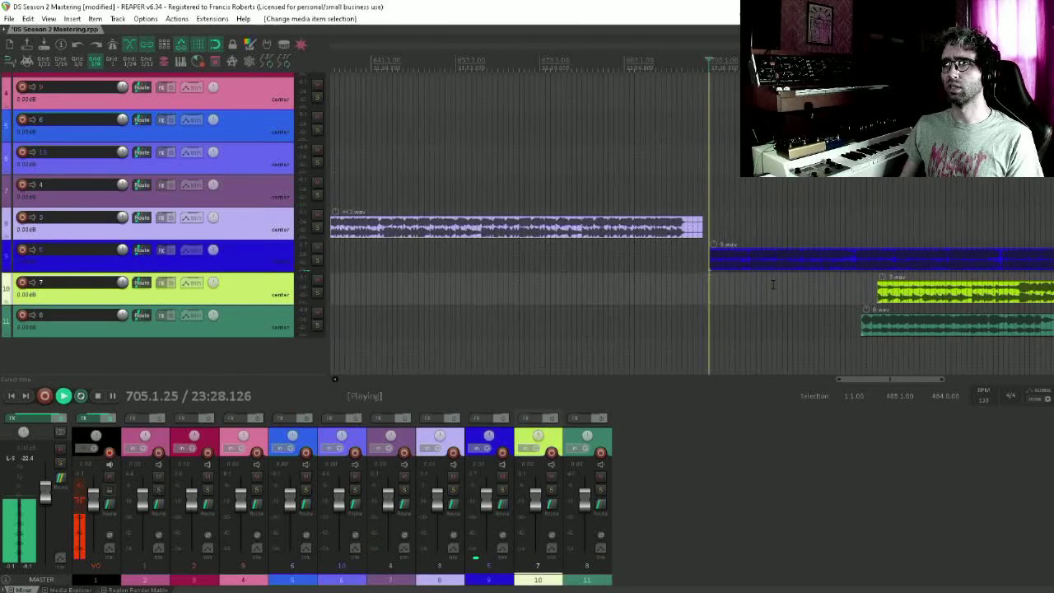
left_click(640, 257)
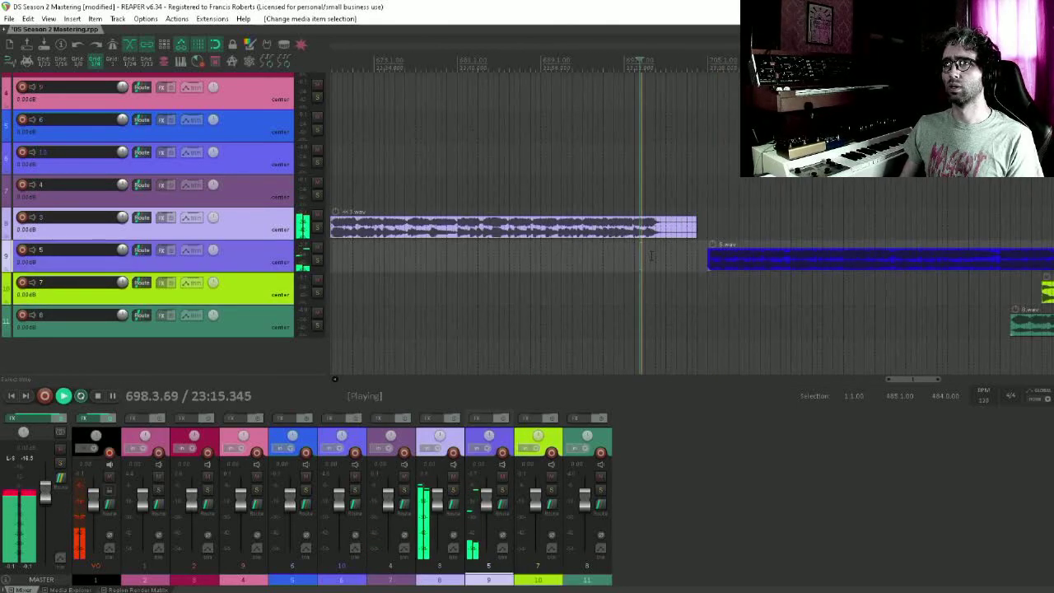
left_click(709, 277)
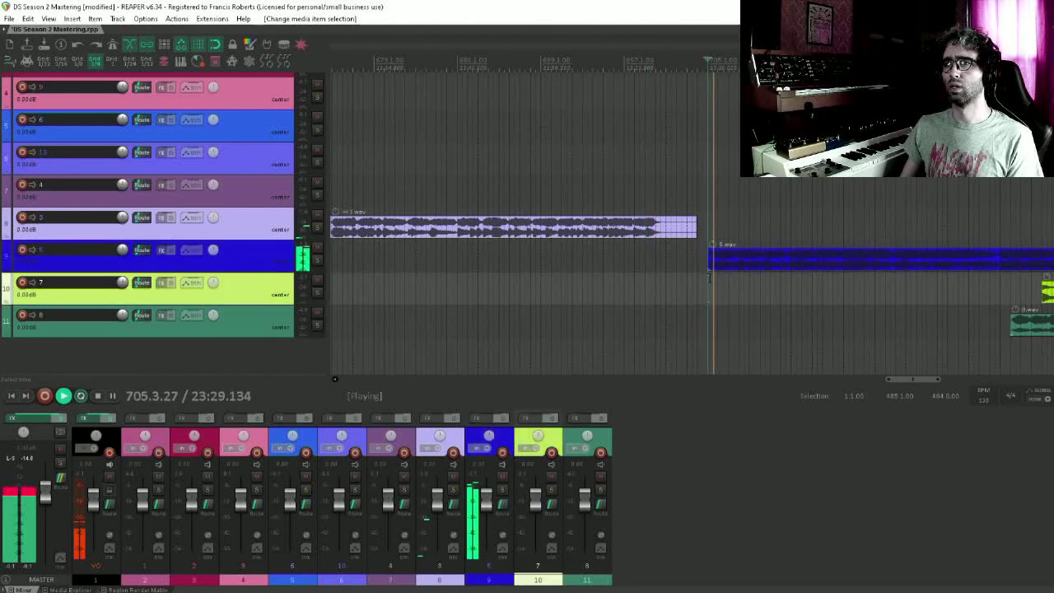
Shift 5.wav slightly earlier to overlap 3.wav's tail and play the transition from bar 697.
key("space")
left_click(734, 262)
left_click_drag(735, 262, 708, 262)
left_click(659, 256)
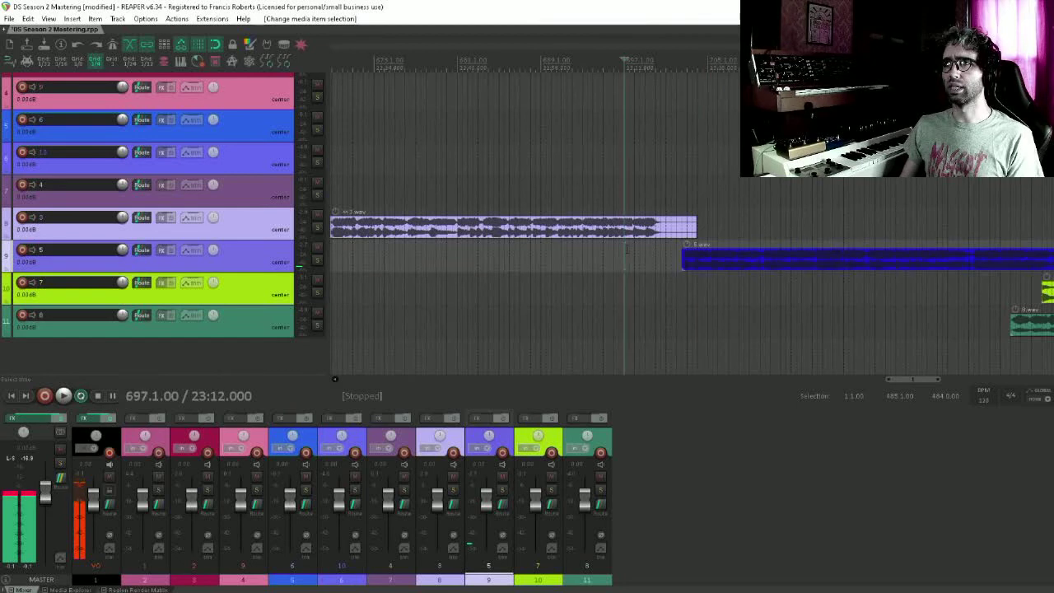
key("space")
scroll(658, 255, "up", 4)
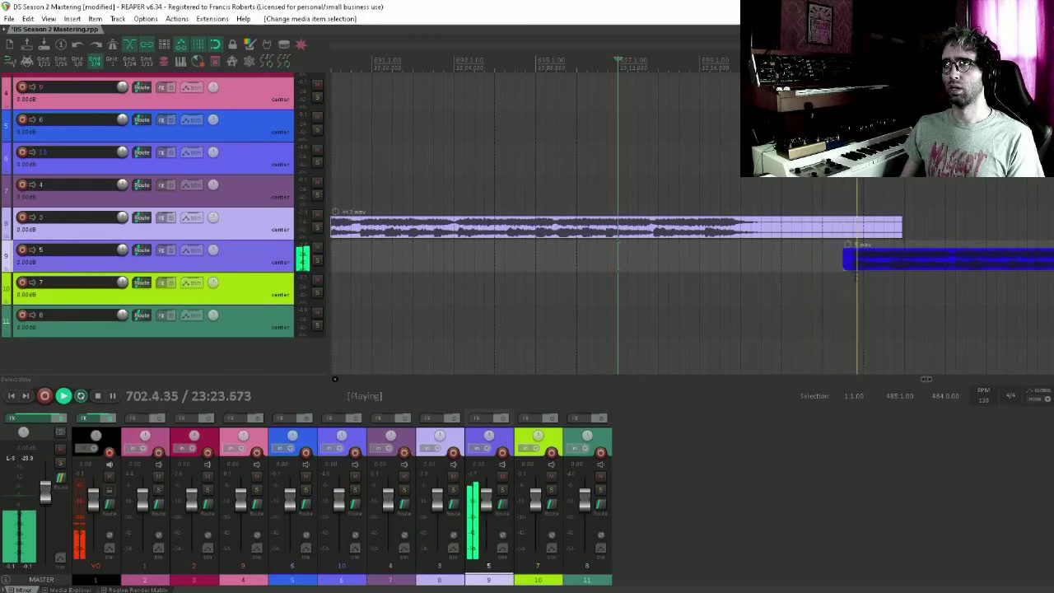
Place 7.wav right after the end of 5.wav, and 8.wav just after the end of 7.wav.
scroll(855, 276, "down", 10)
left_click_drag(623, 286, 661, 336)
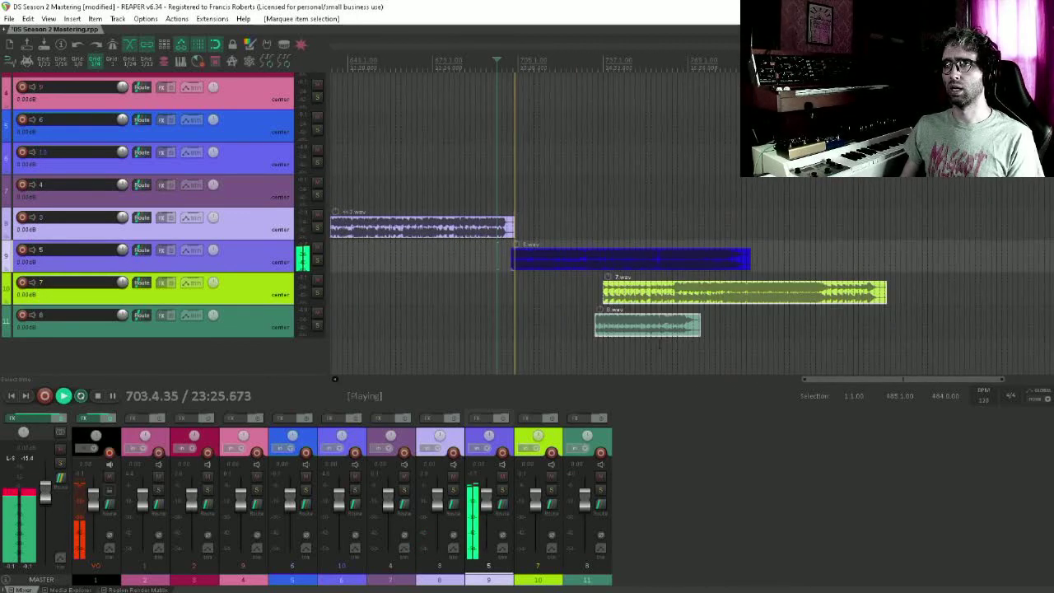
left_click_drag(681, 298, 831, 301)
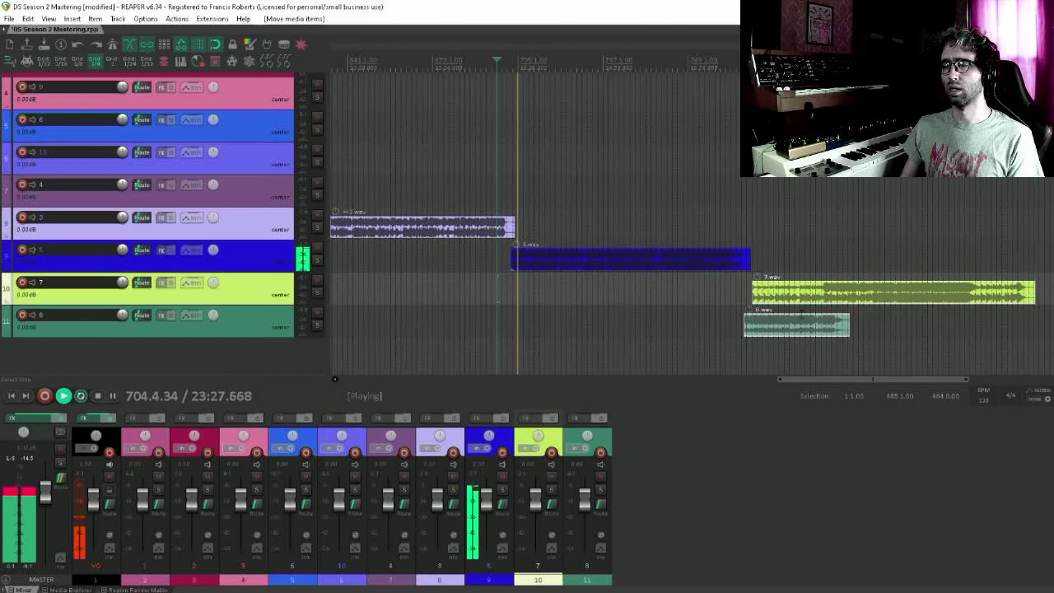
left_click_drag(785, 325, 976, 312)
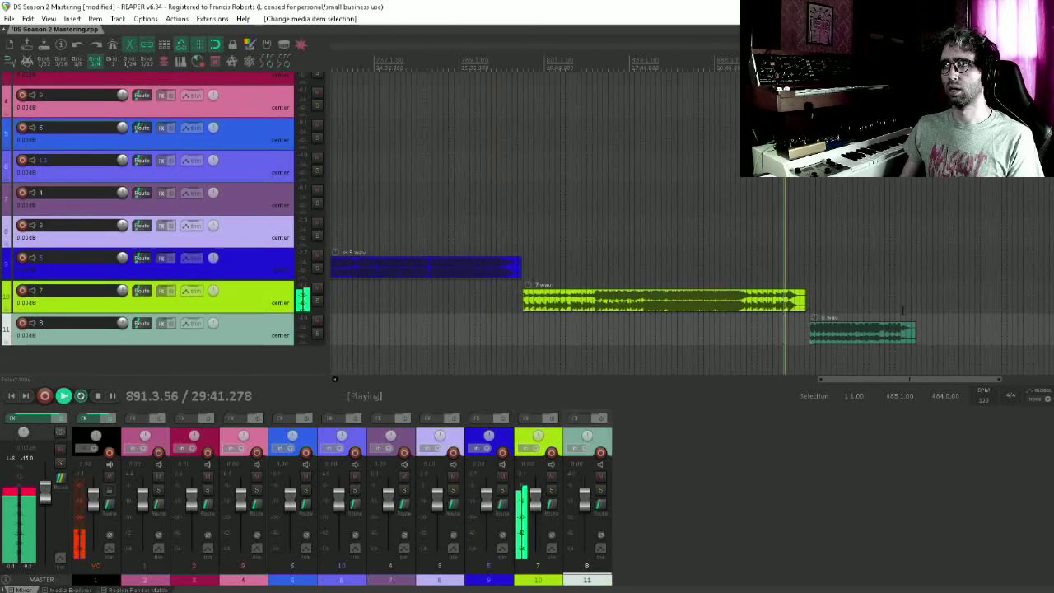
Listen to the endings of 7.wav and 8.wav.
scroll(902, 311, "up", 5)
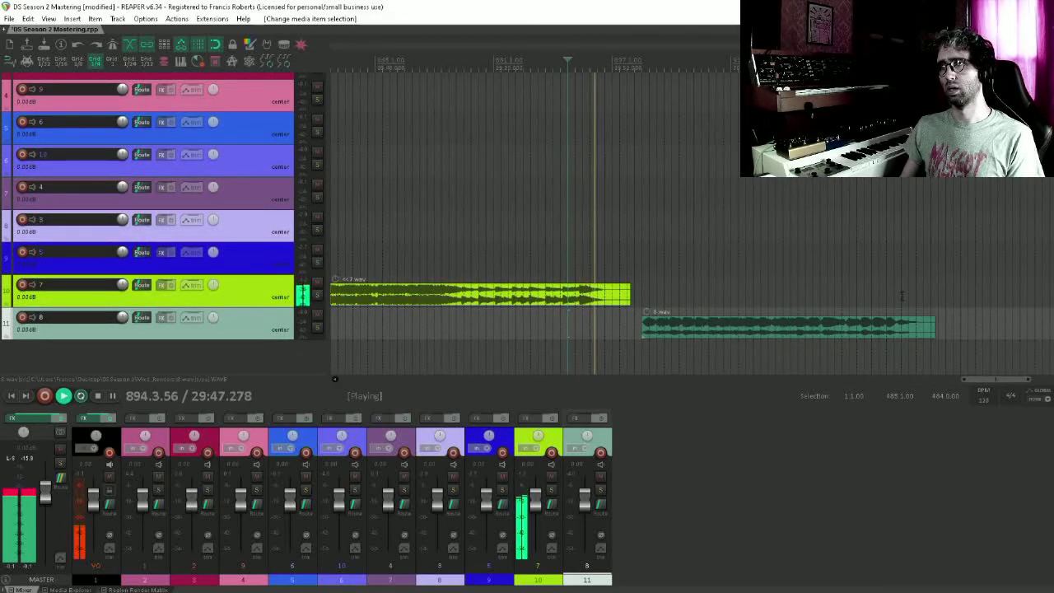
left_click(901, 296)
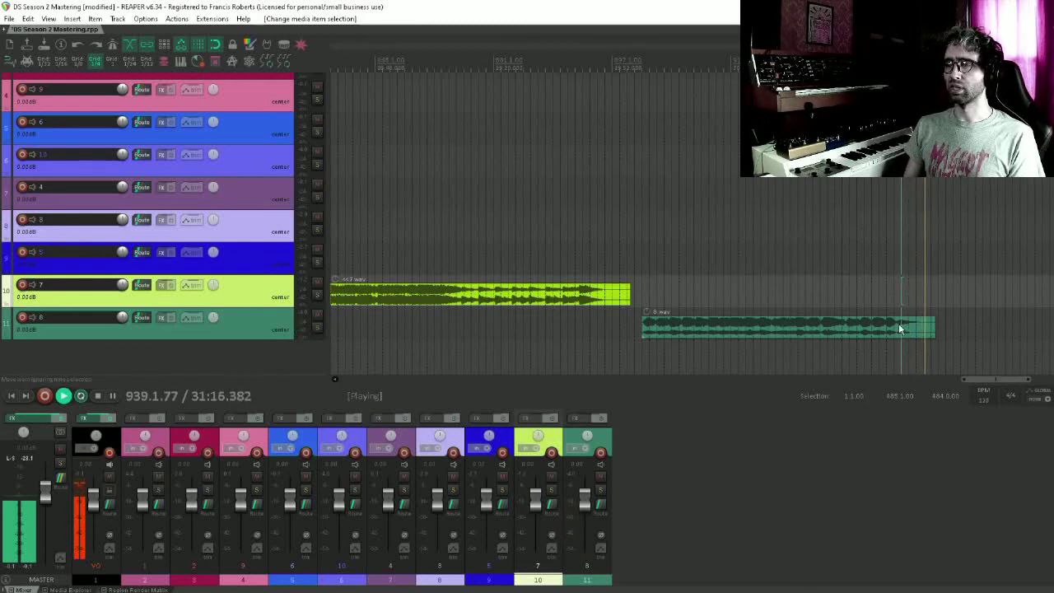
key("space")
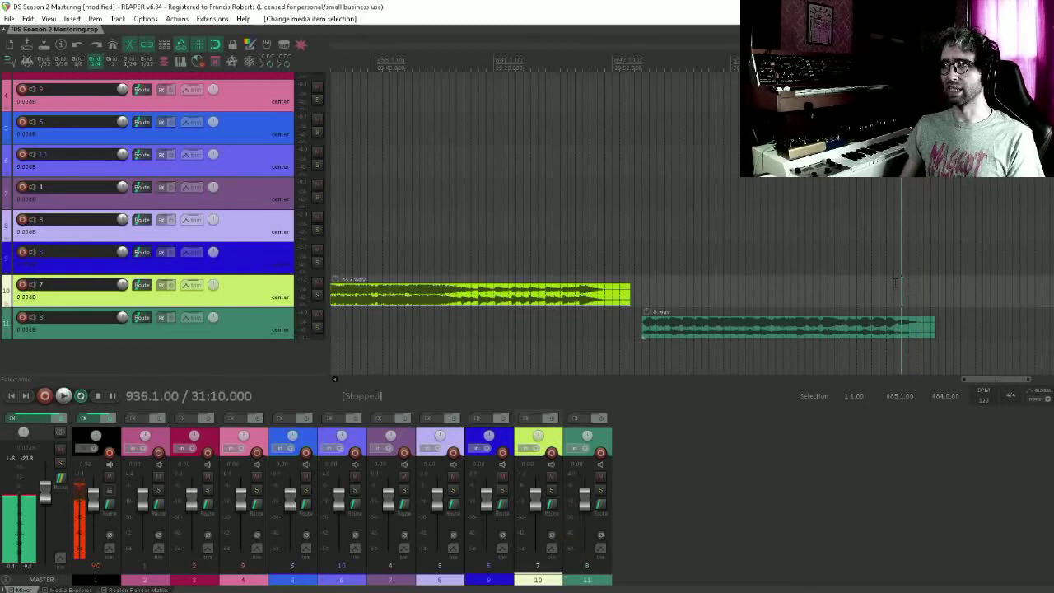
key("space")
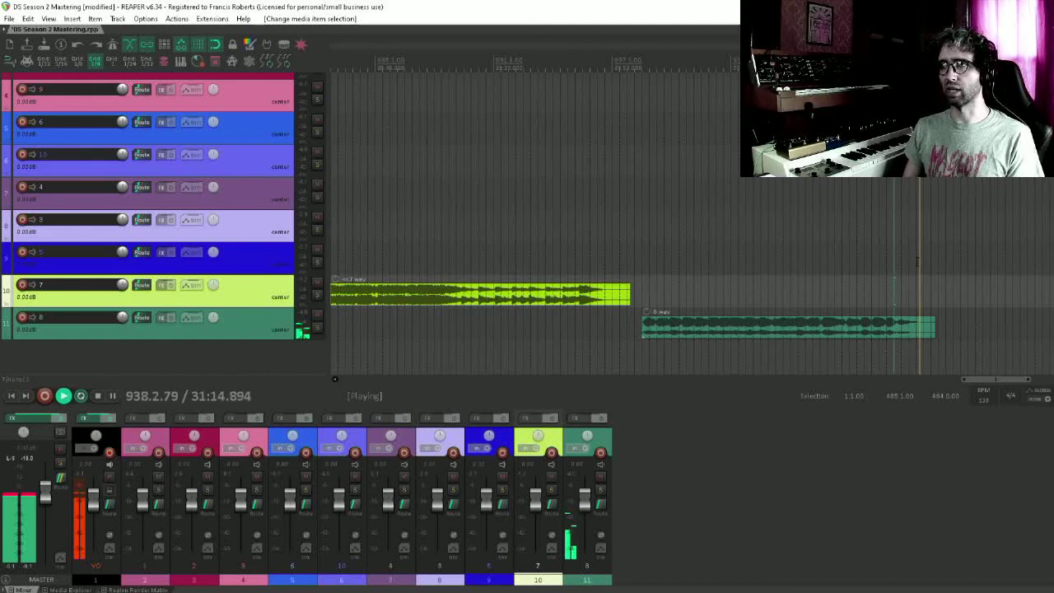
Return to the project start, stop playback, and remove the time selection while reviewing the full track sequence.
key("w")
scroll(916, 262, "down", 10)
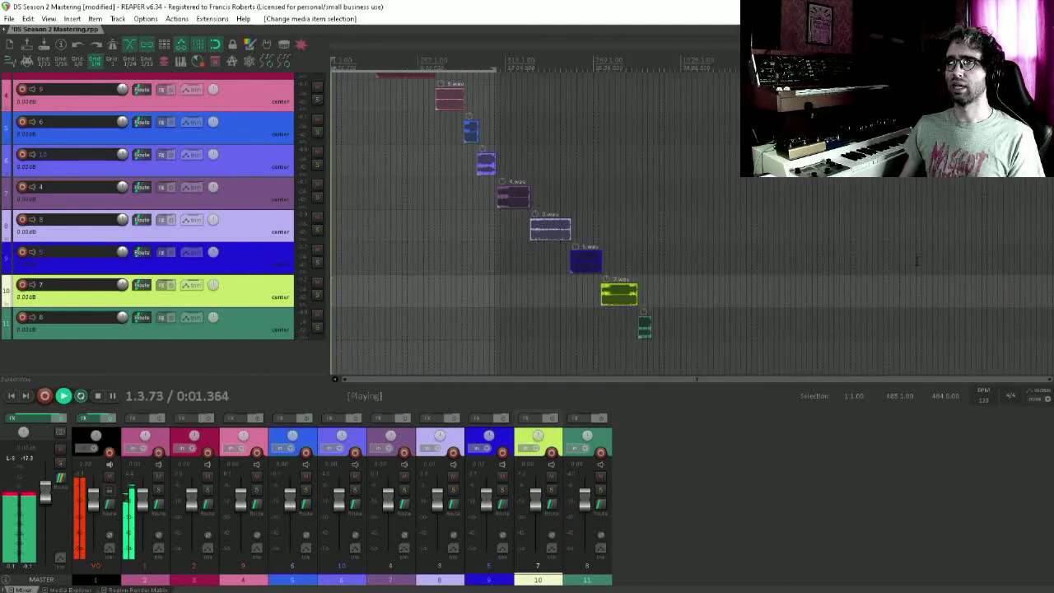
left_click_drag(708, 185, 709, 236)
key("space")
scroll(658, 214, "up", 1)
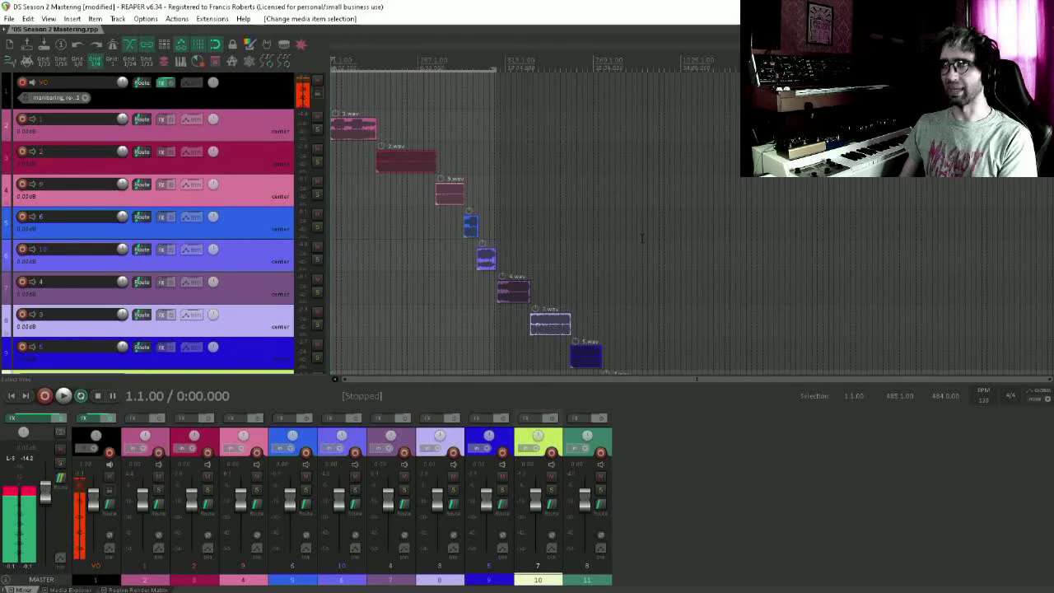
left_click(424, 209)
scroll(482, 90, "down", 3)
scroll(370, 175, "up", 3)
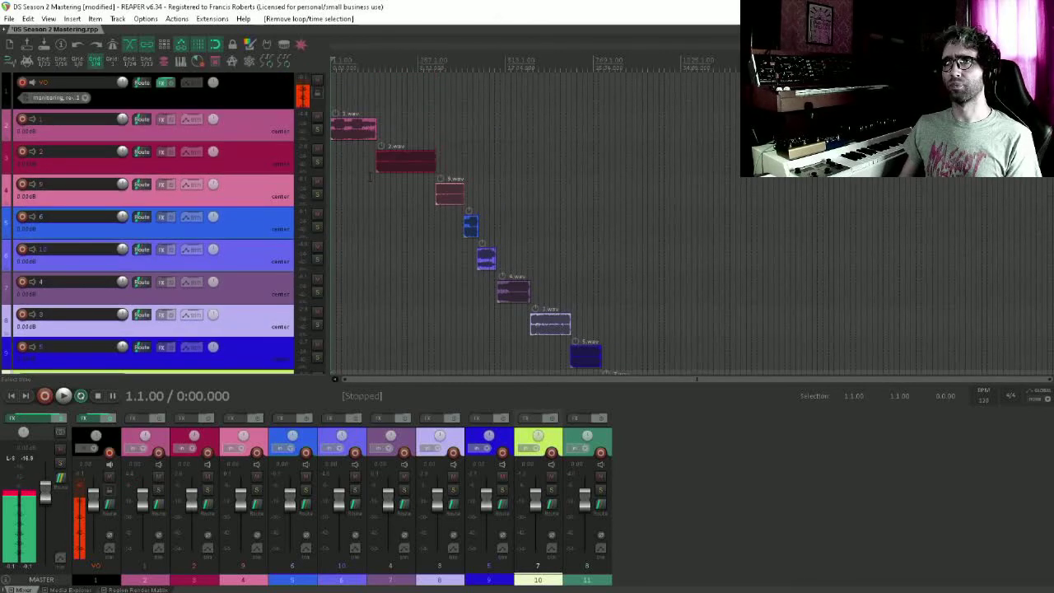
Check the short silence at the very start of 1.wav with a time selection, clear it, and play the opening.
left_click(358, 171)
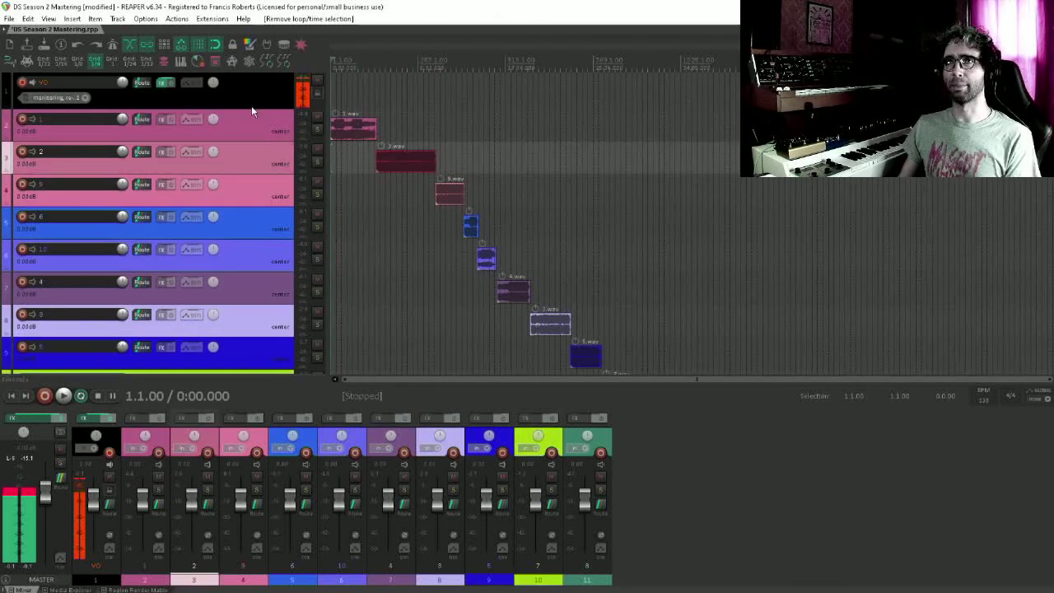
scroll(450, 126, "up", 6)
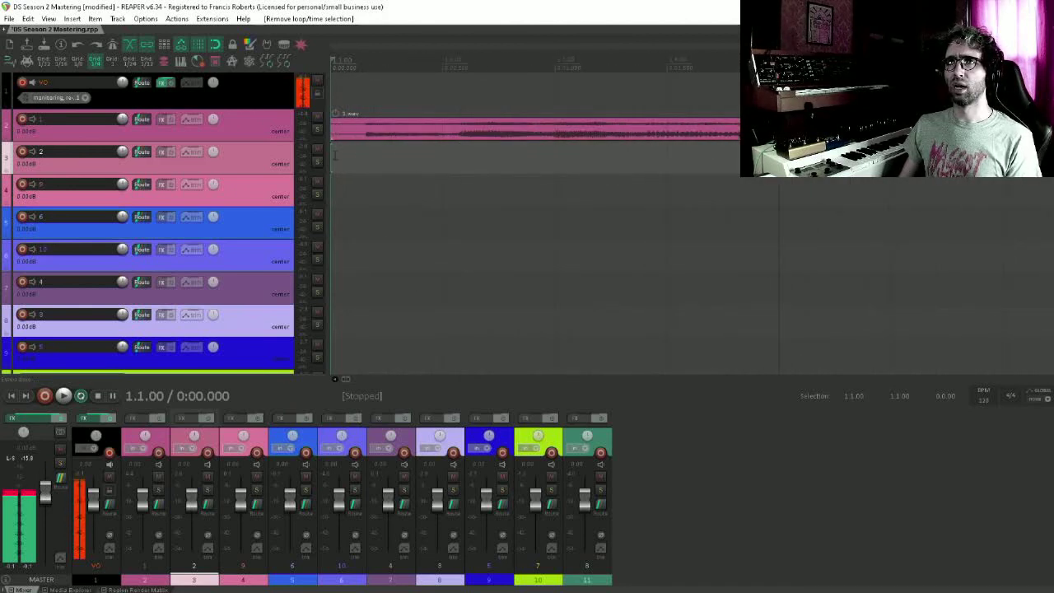
scroll(437, 144, "up", 2)
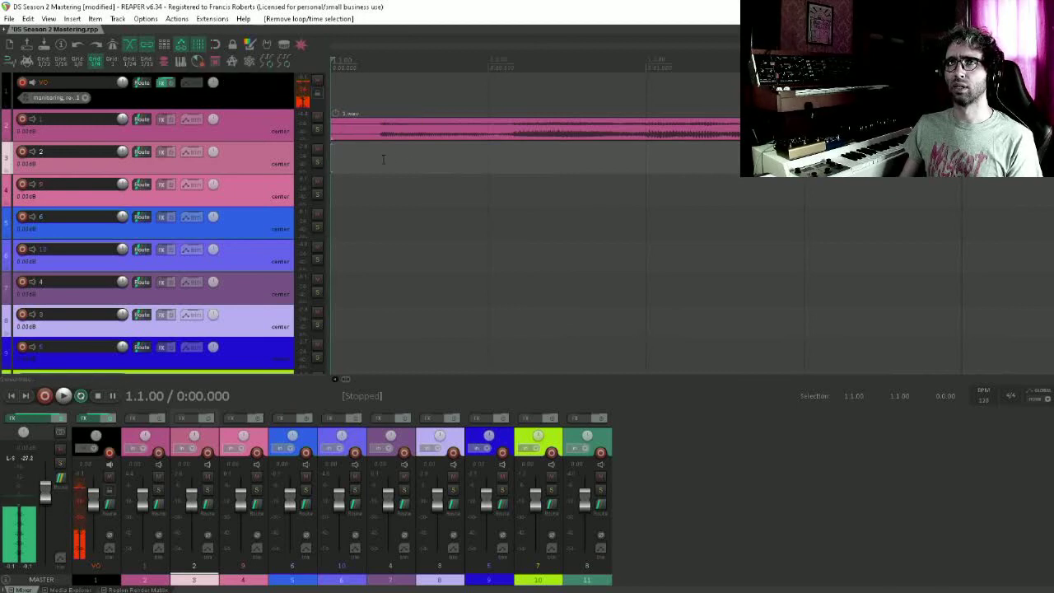
left_click_drag(379, 159, 332, 158)
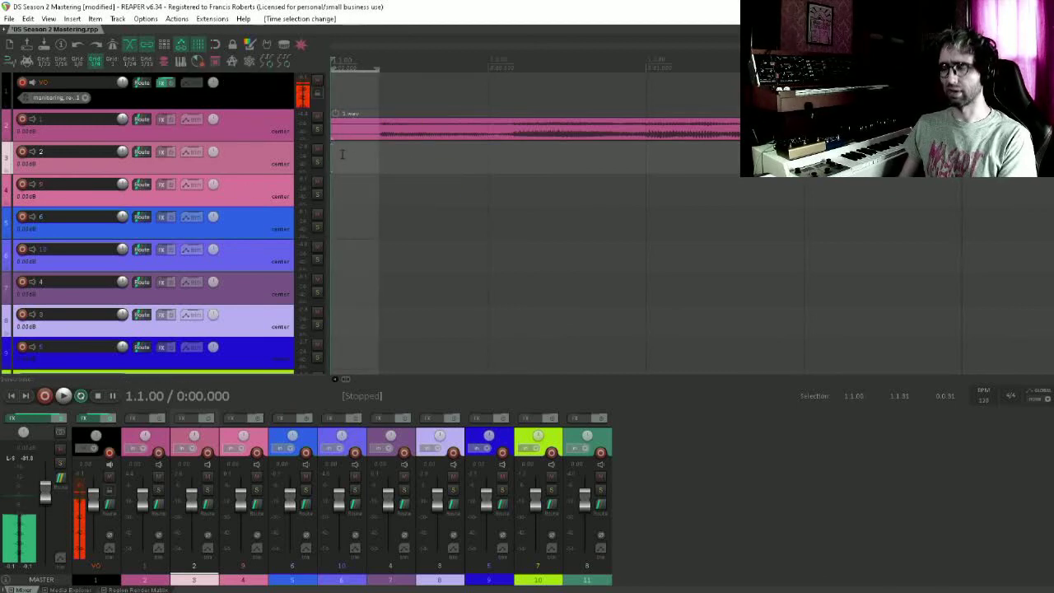
left_click(342, 154)
key("space")
key("space")
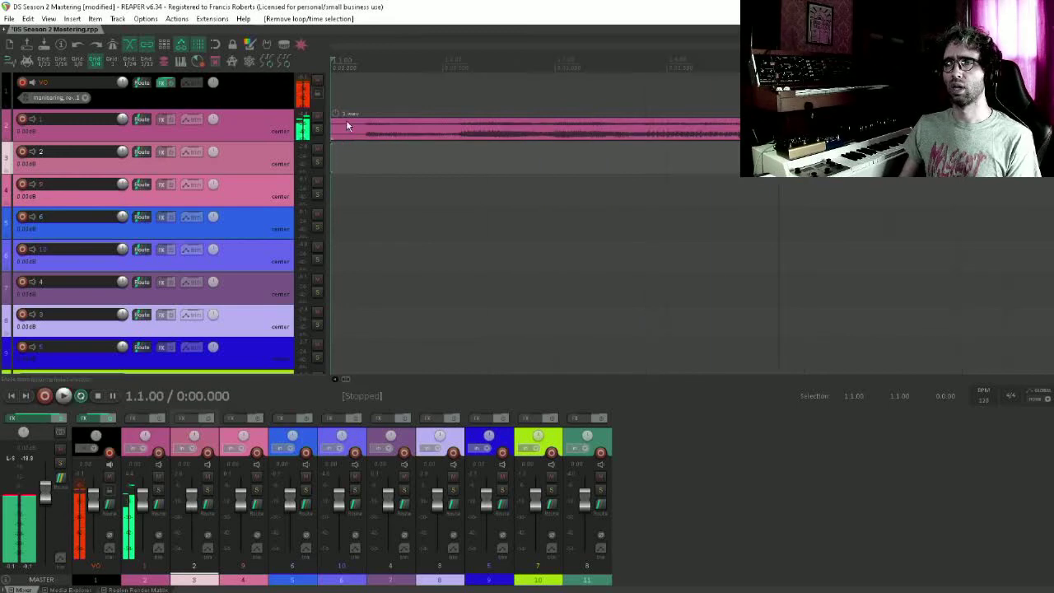
Listen to the ending of 1.wav from bar 129 and examine its fading tail up close.
scroll(347, 126, "down", 6)
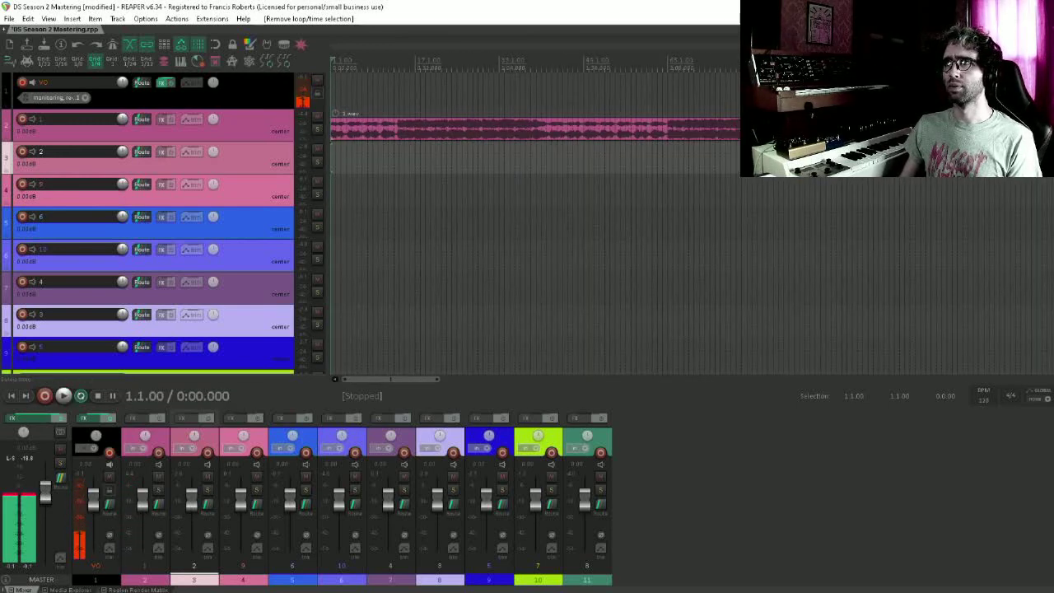
left_click(1006, 156)
key("space")
scroll(1006, 157, "up", 6)
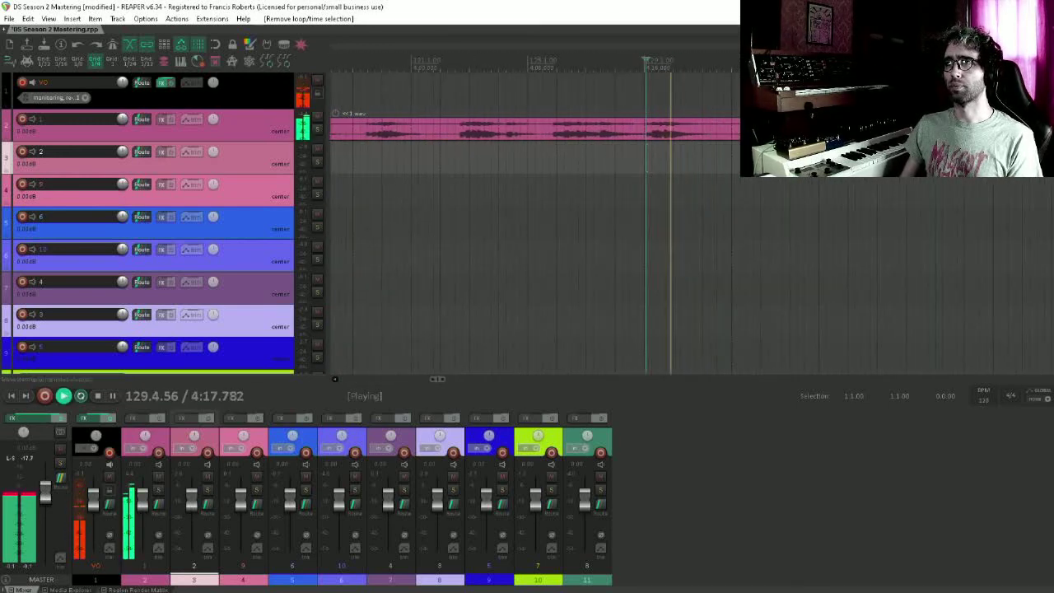
scroll(1006, 156, "up", 2)
scroll(1006, 156, "up", 1)
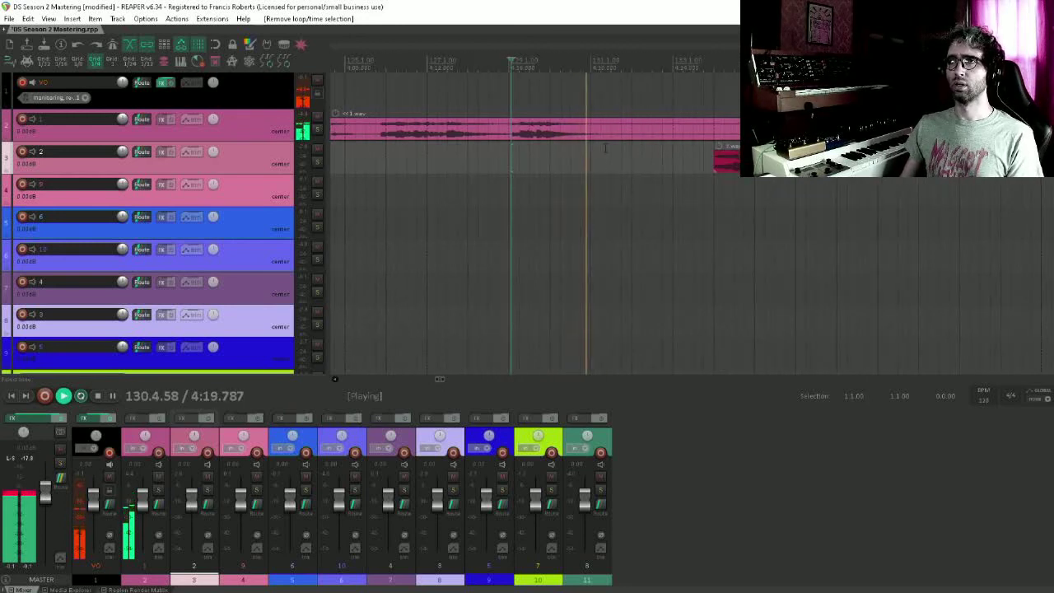
Split 1.wav at 133.3.96, delete its silent tail, and move 2.wav earlier to meet the new end.
key("space")
left_click(703, 127)
key("s")
key("Delete")
left_click_drag(771, 167, 735, 168)
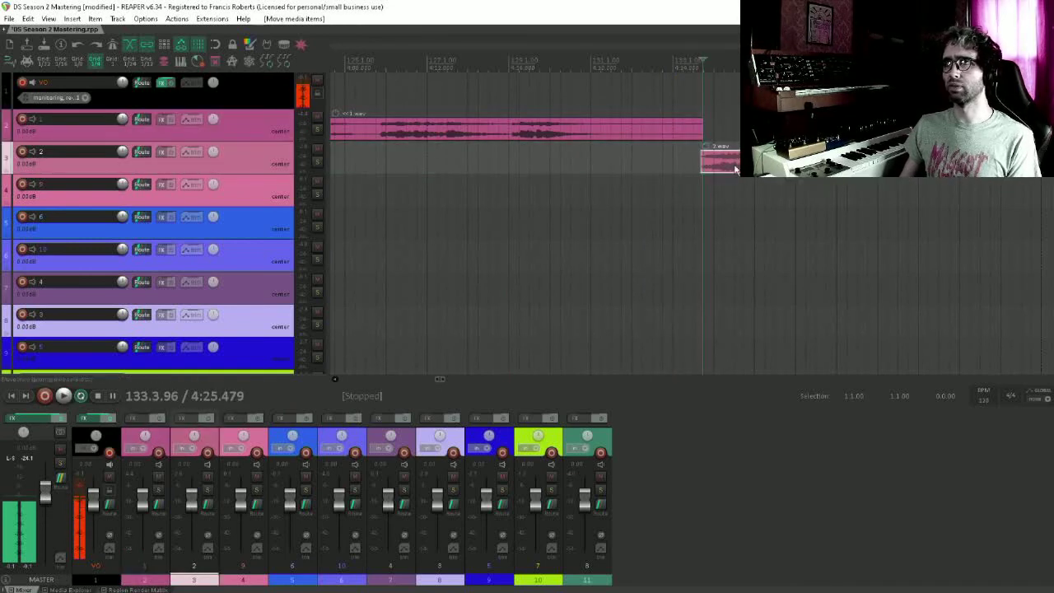
Fine-tune the start of 2.wav at the end of 1.wav and play the transition from 133.2.45.
left_click(688, 199)
scroll(688, 199, "up", 3)
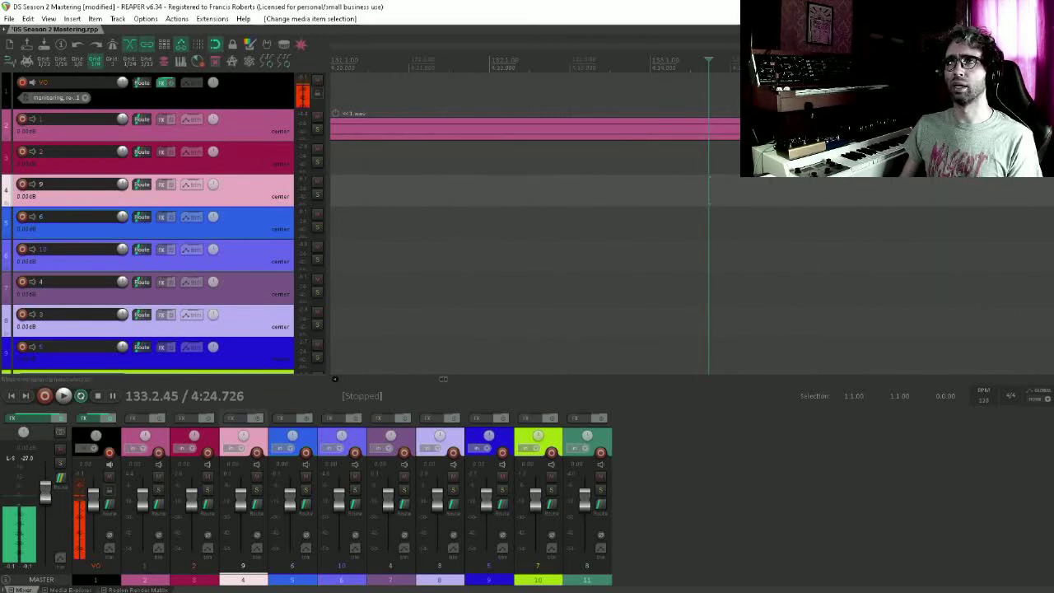
left_click_drag(772, 160, 780, 183)
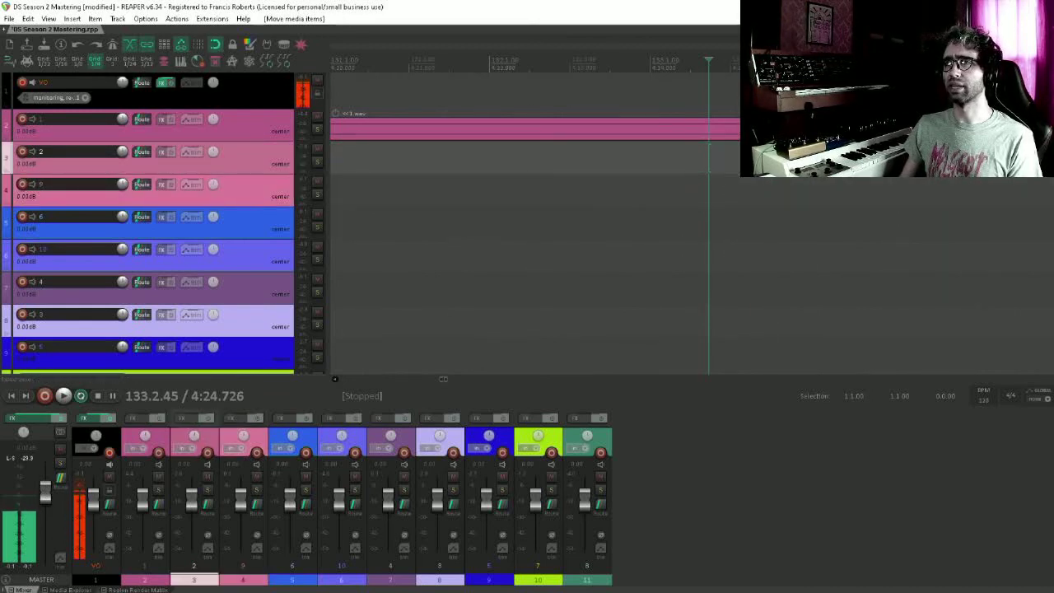
key("space")
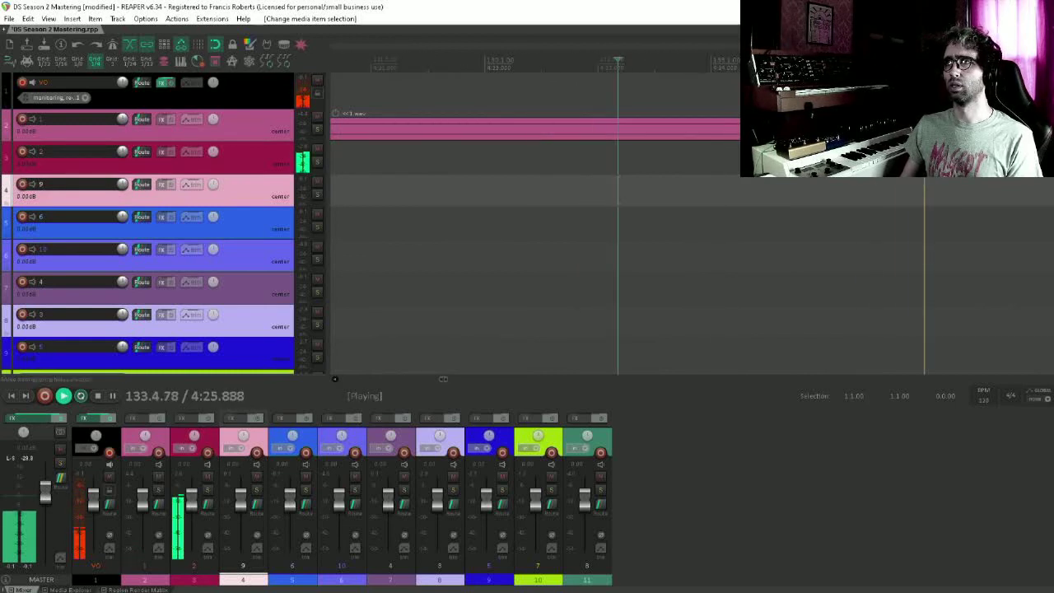
Replay the transition from 1.wav into 2.wav from a few bars before the join, and save the project.
left_click_drag(878, 159, 877, 185)
key("space")
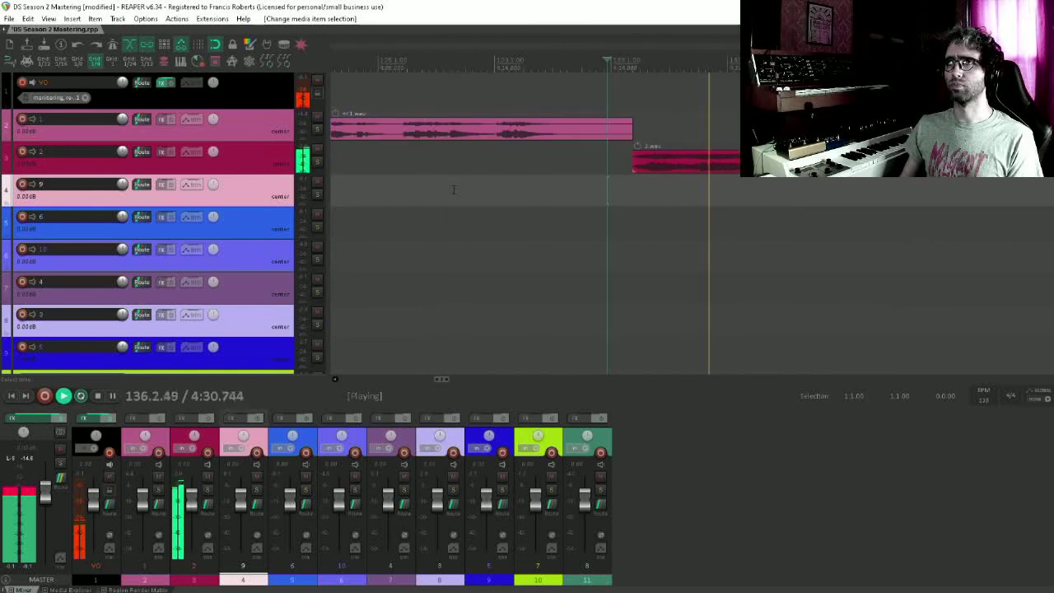
left_click(527, 164)
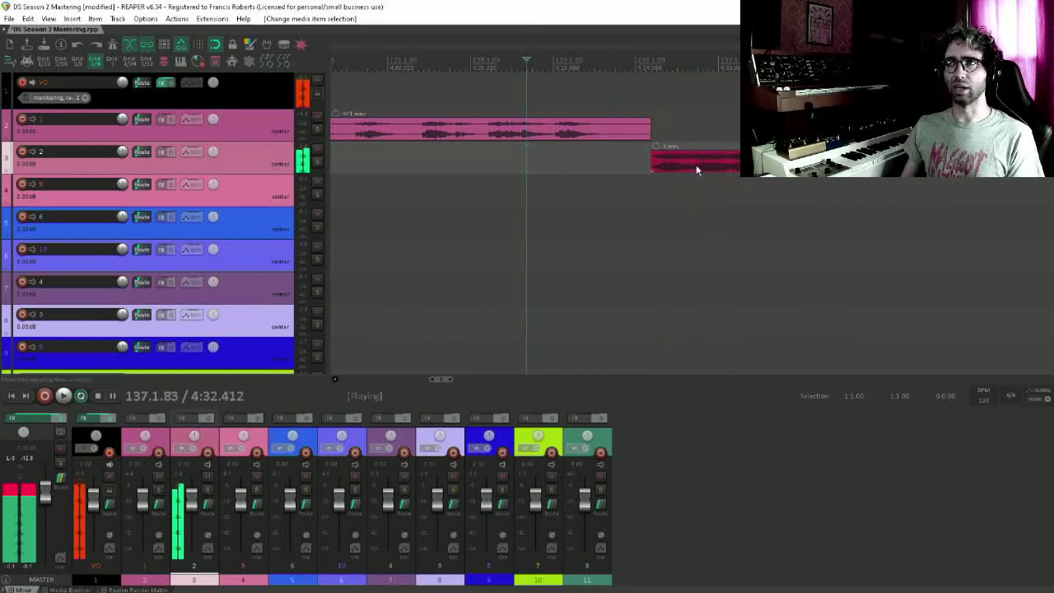
key("space")
left_click(656, 195)
scroll(656, 195, "right", 2)
key("ctrl+s")
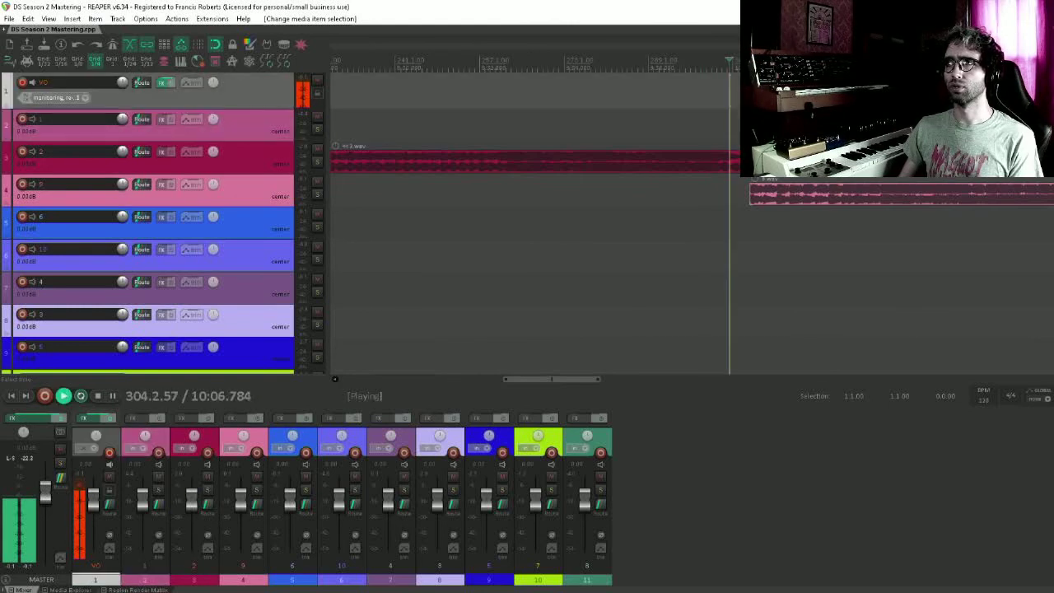
Play the ending of 2.wav from 304.2.57 and move 9.wav earlier to meet its end.
scroll(696, 221, "up", 6)
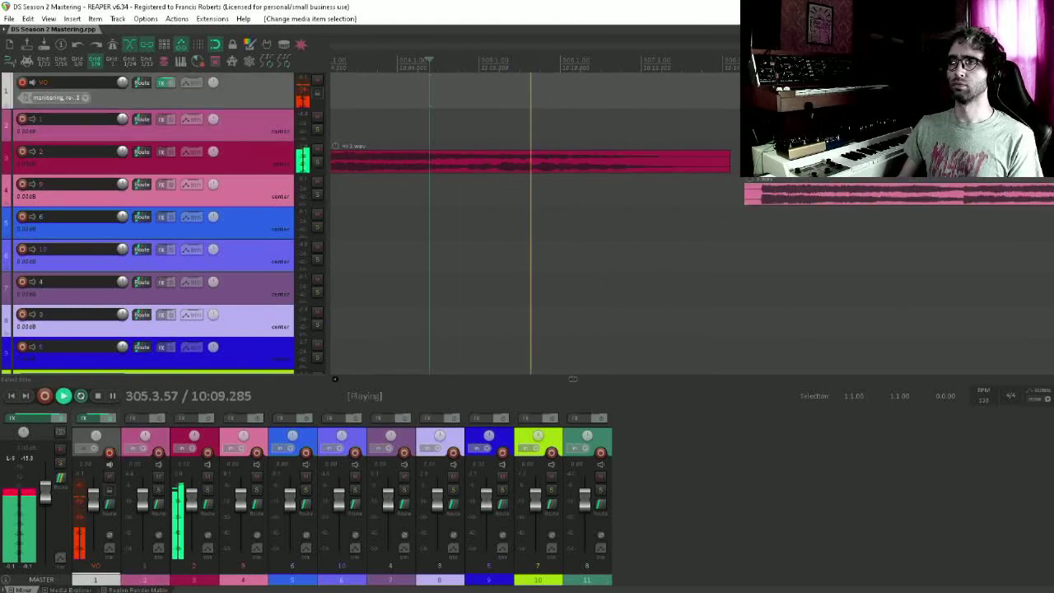
left_click_drag(786, 195, 771, 194)
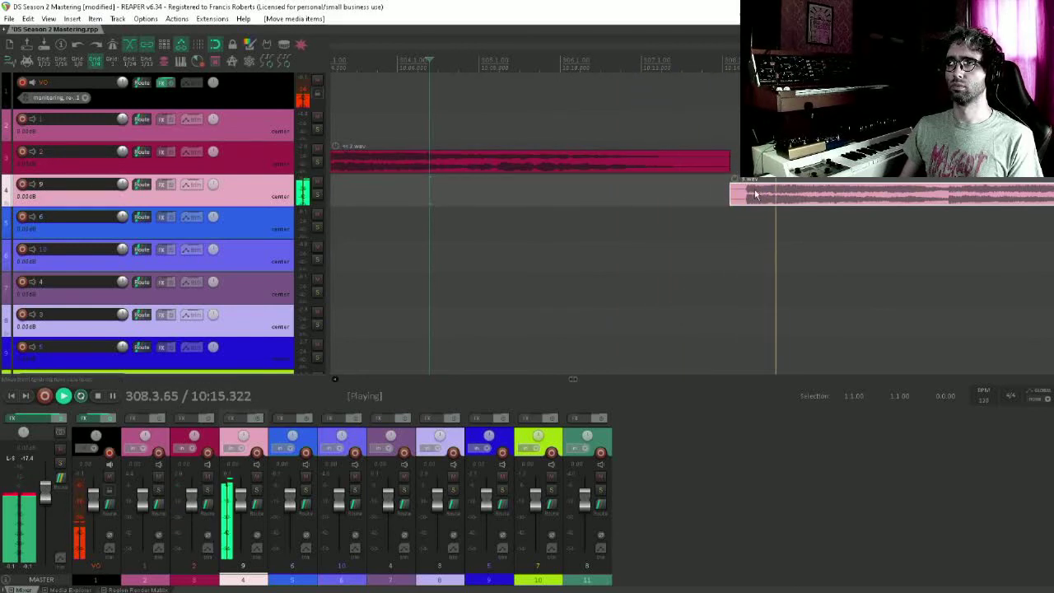
left_click(721, 163)
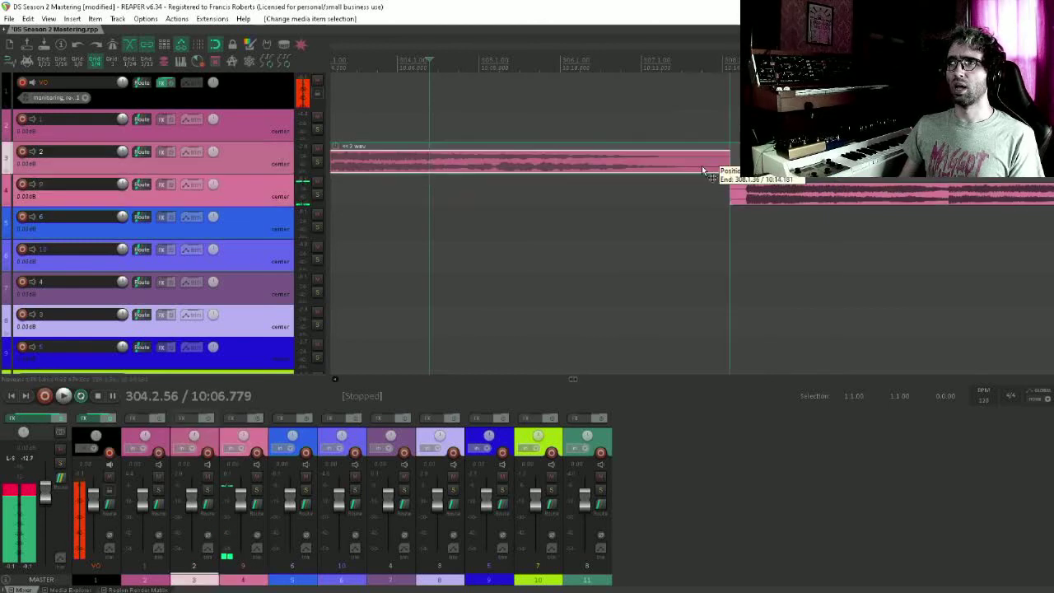
key("space")
Split 2.wav at 307.2.75 and delete its silent tail.
left_click(636, 152)
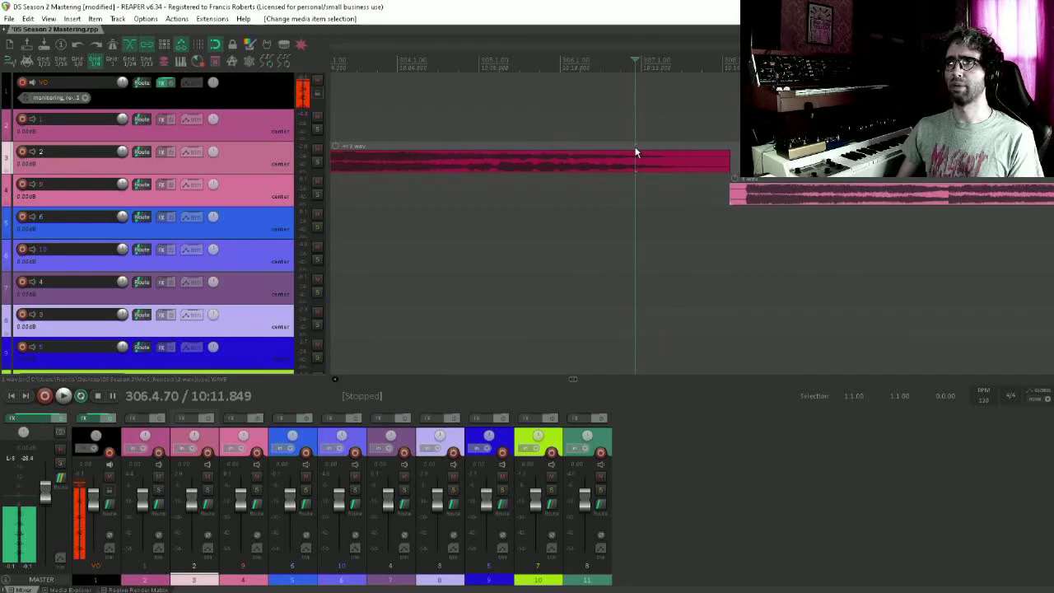
left_click(677, 140)
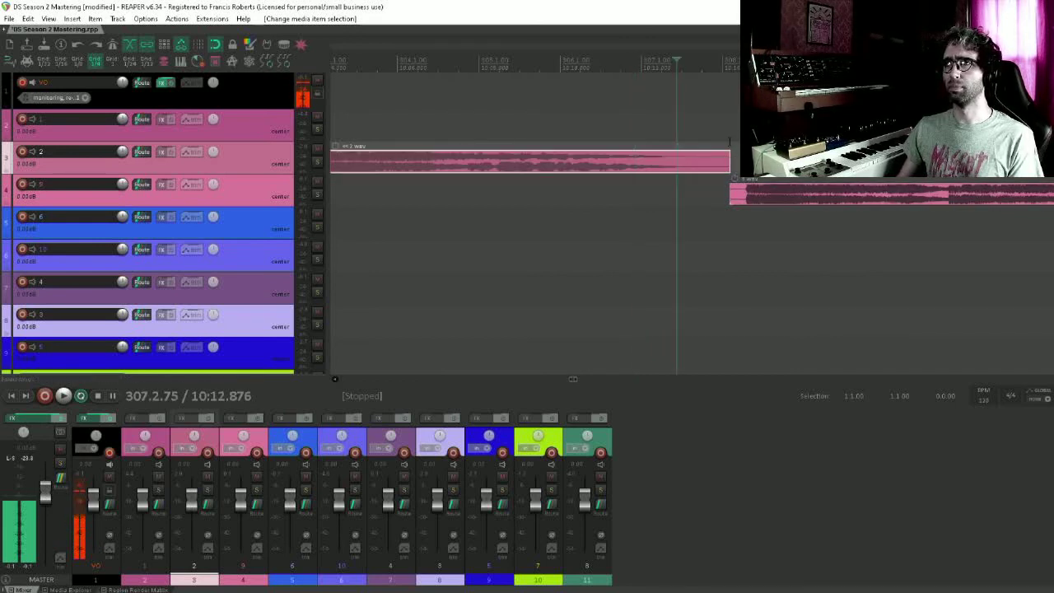
key("s")
key("Delete")
Add a long fade-out to 2.wav starting just before bar 305, and play the ending into 9.wav.
left_click_drag(677, 153, 462, 155)
left_click(549, 161)
key("space")
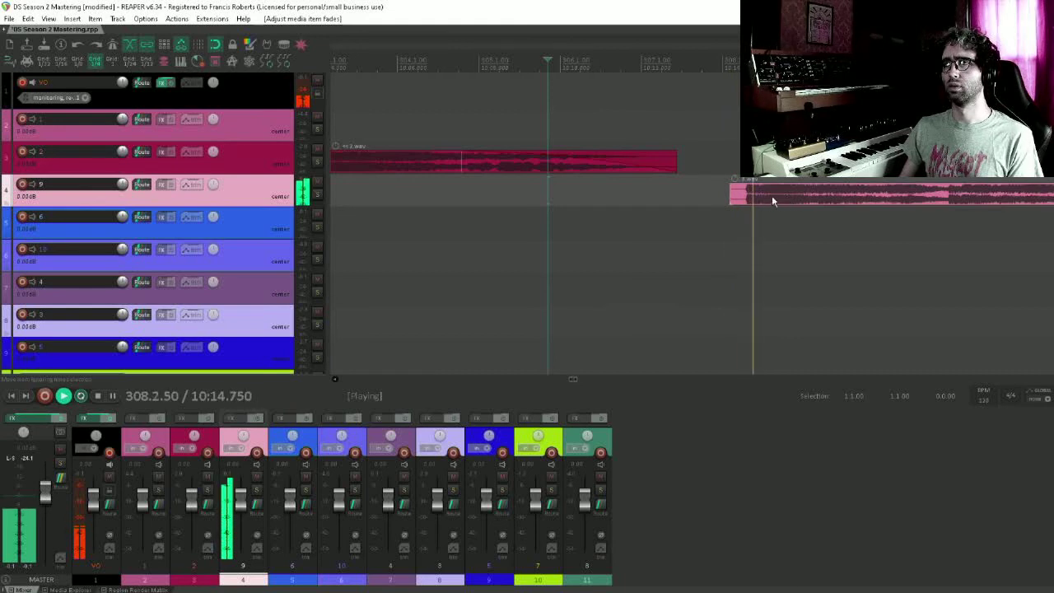
key("space")
Split 9.wav just before its audio begins and delete the silent start.
left_click(740, 198)
scroll(745, 202, "up", 4)
scroll(745, 202, "up", 6)
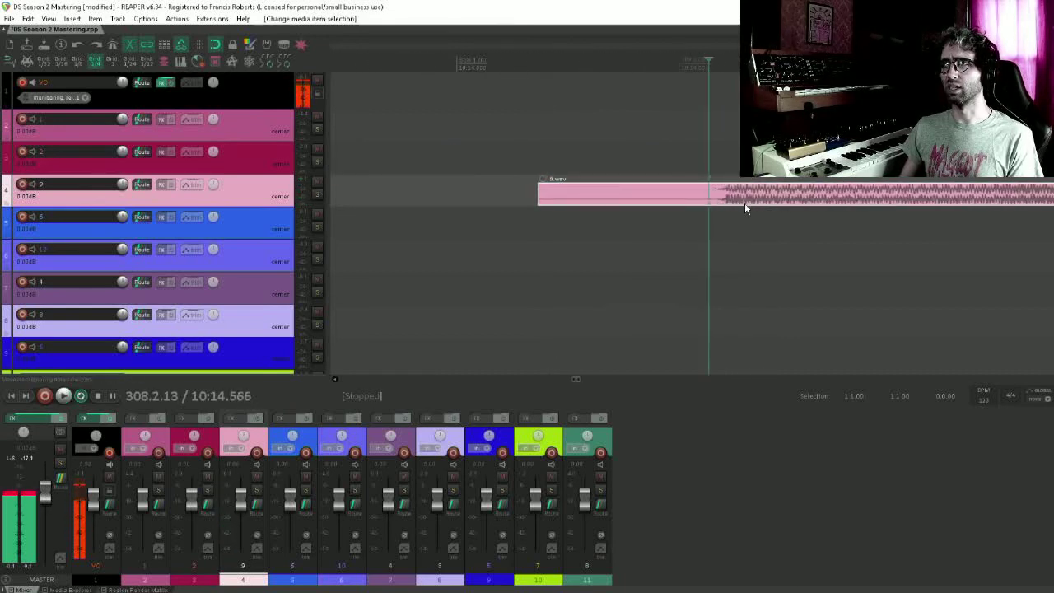
left_click(745, 204)
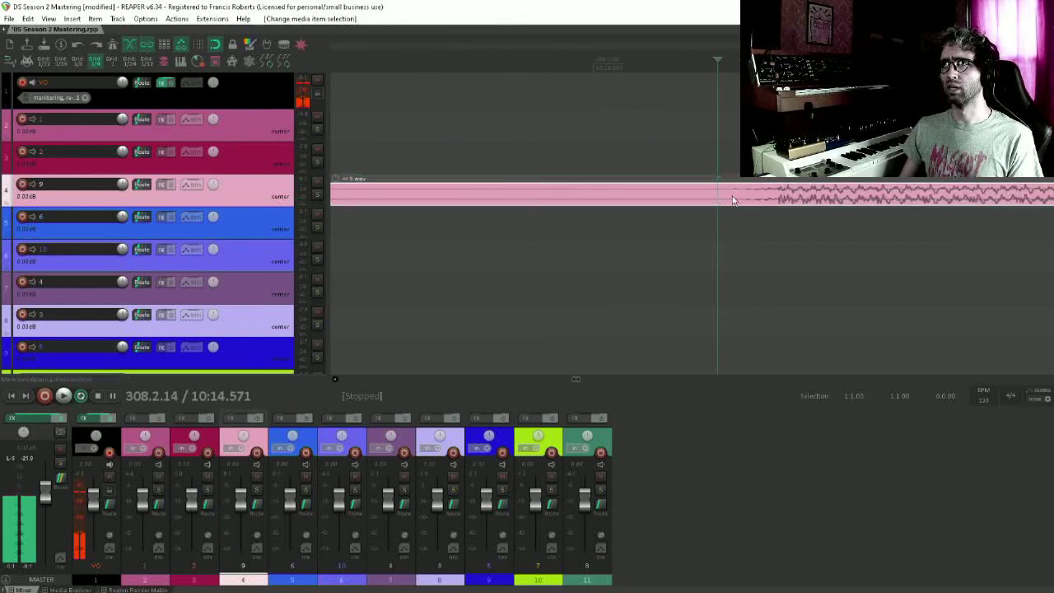
key("s")
left_click(708, 195)
key("Delete")
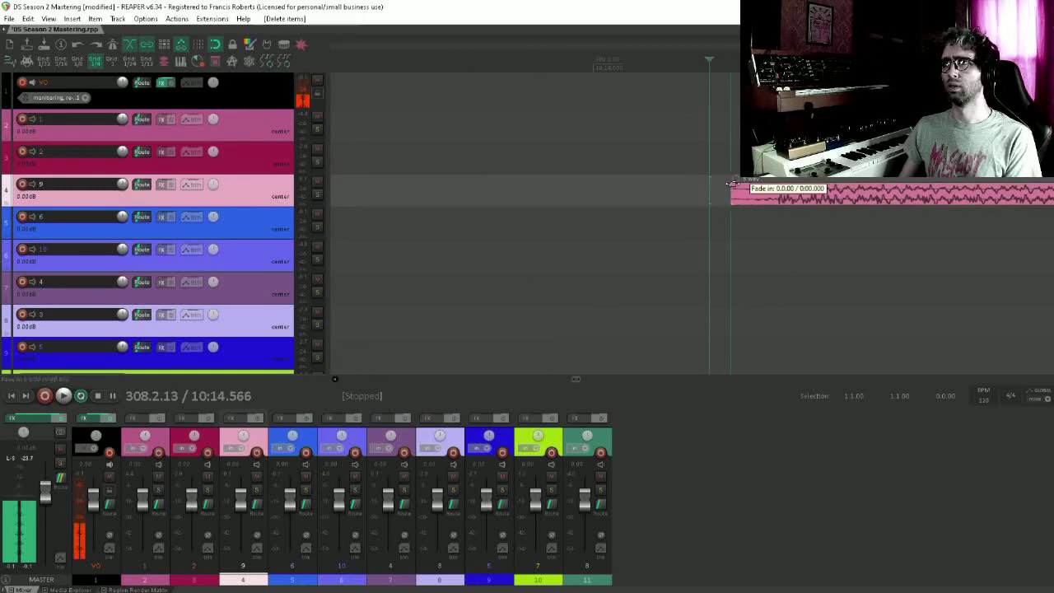
Add a short fade-in to 9.wav and move it earlier to start just before bar 308.
left_click(729, 184)
scroll(748, 190, "down", 4)
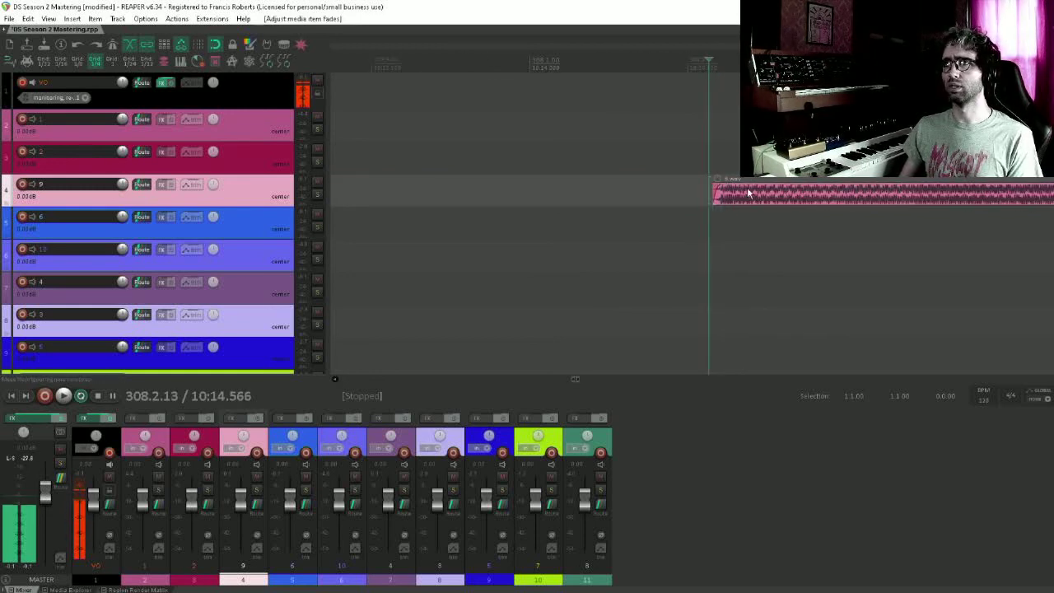
scroll(762, 190, "down", 3)
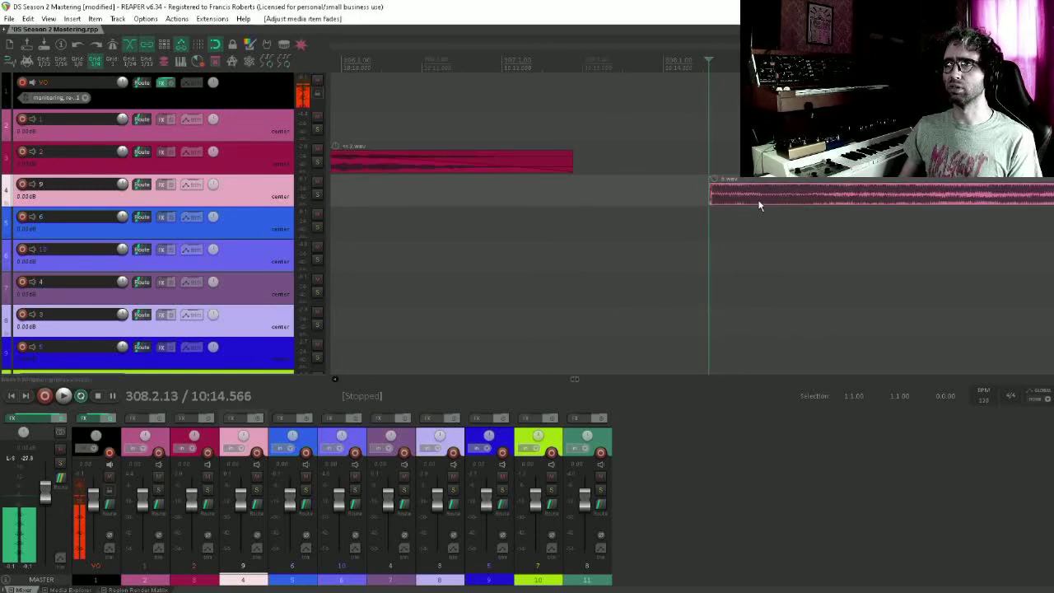
left_click_drag(758, 201, 702, 200)
Play the transition from 2.wav into 9.wav from 306.3.93 twice to judge the gap between the songs.
left_click(460, 201)
key("space")
scroll(541, 231, "right", 2)
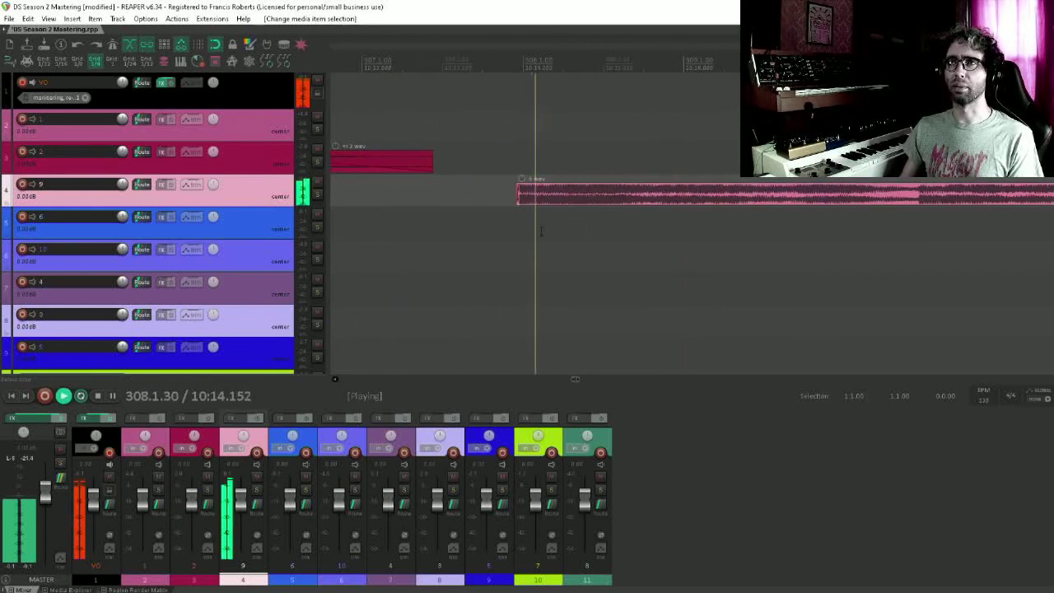
key("space")
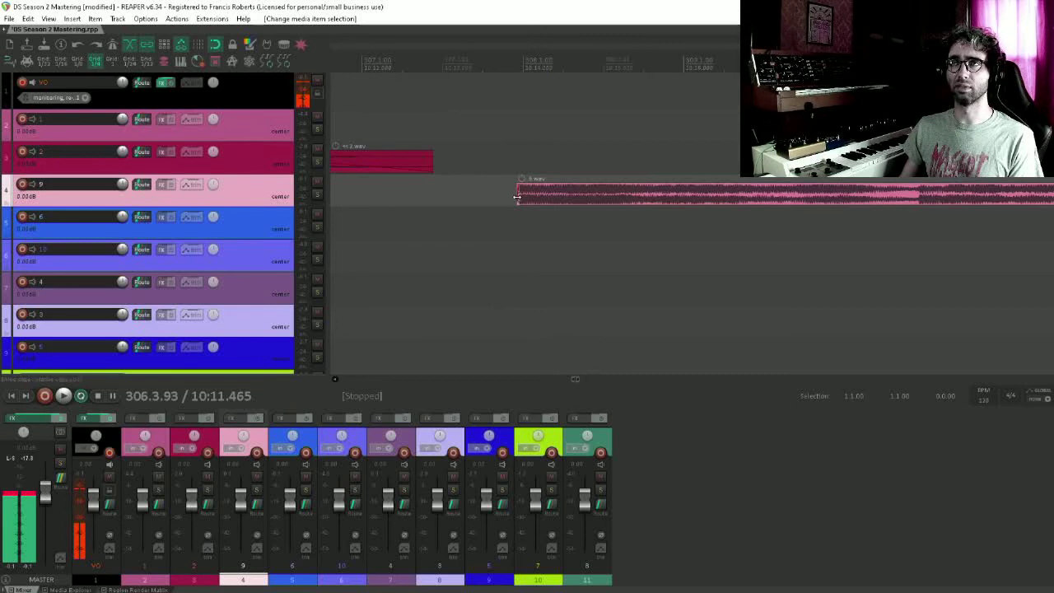
scroll(527, 202, "up", 1)
key("space")
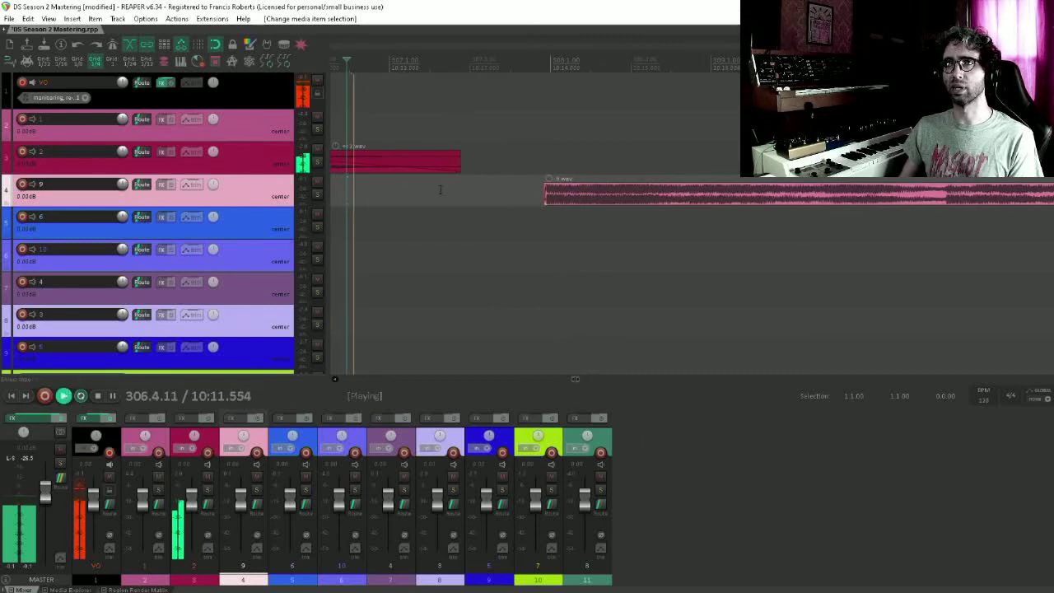
scroll(568, 189, "up", 3)
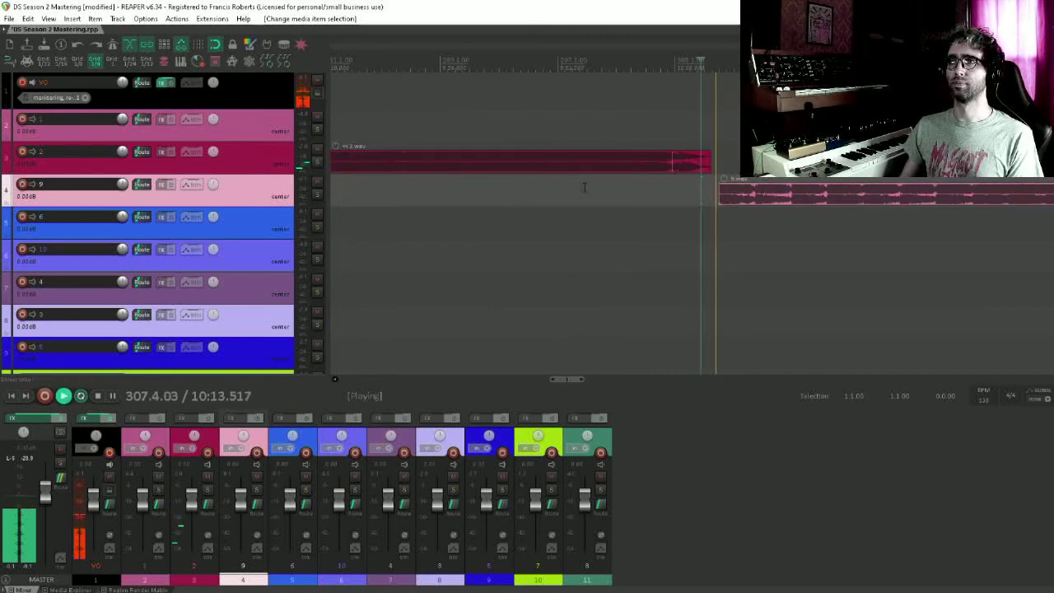
scroll(584, 188, "up", 4)
key("space")
Nudge 9.wav slightly later and play the transition again from 304.2.93.
left_click_drag(738, 193, 746, 193)
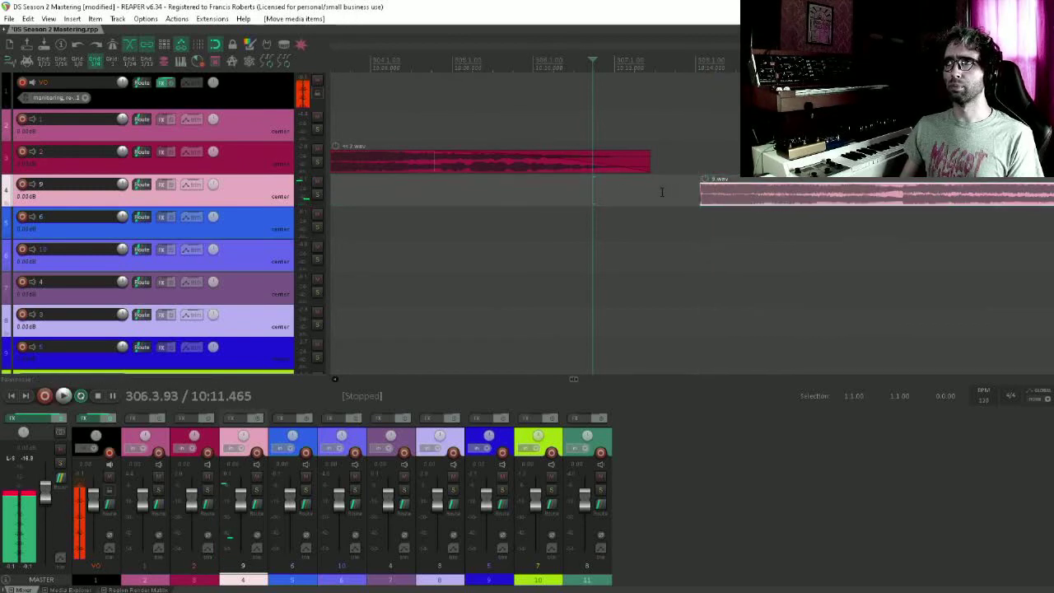
key("space")
left_click(414, 223)
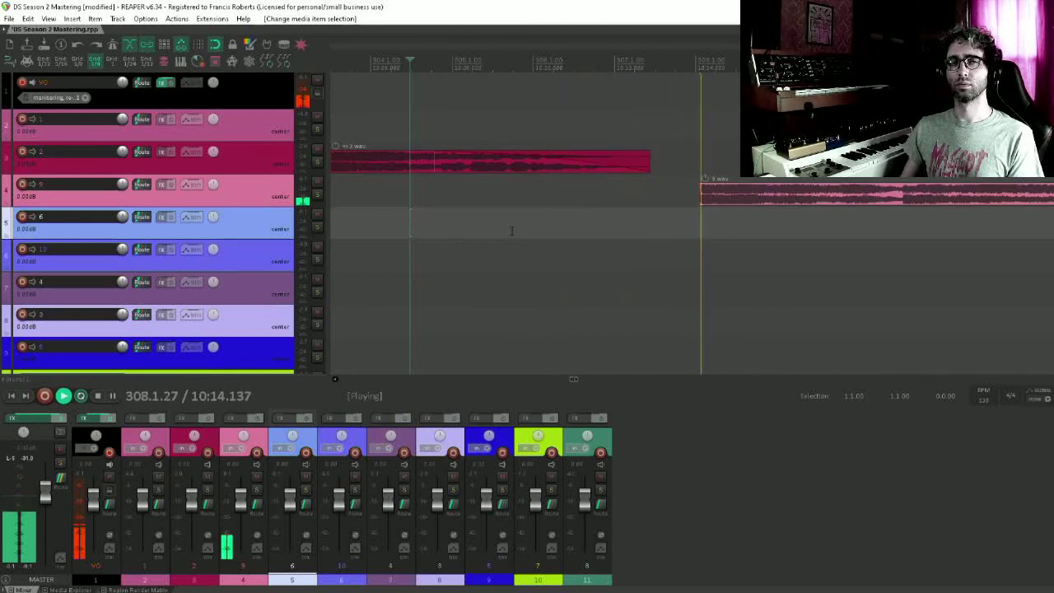
scroll(826, 196, "down", 5)
key("space")
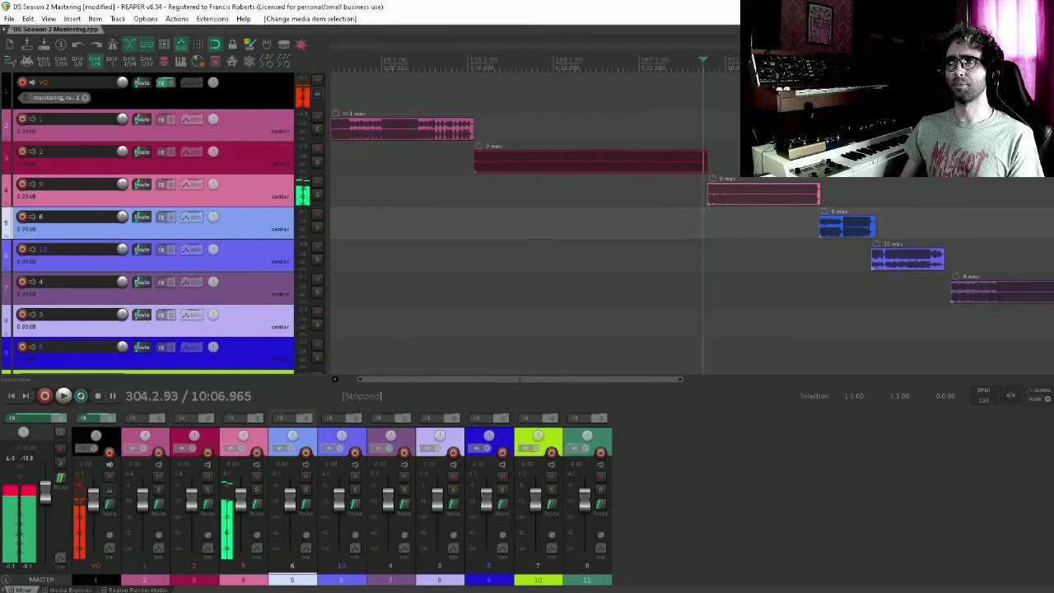
Move 6.wav later, clear of the end of 9.wav, and play the ending of 9.wav.
left_click(824, 223)
scroll(824, 222, "up", 5)
left_click_drag(735, 222, 817, 222)
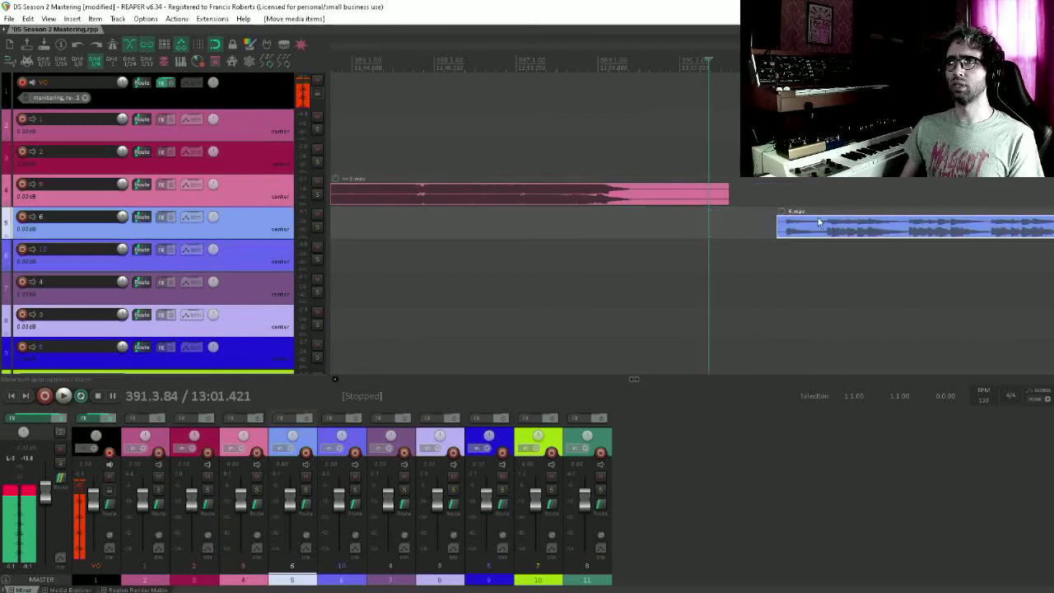
left_click(474, 230)
key("space")
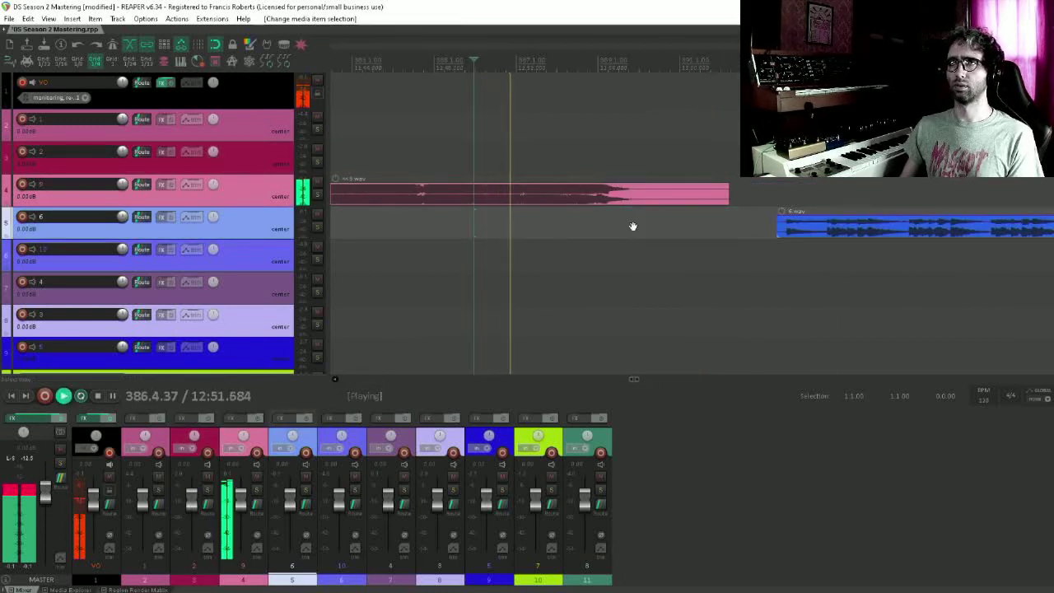
left_click_drag(632, 226, 562, 241)
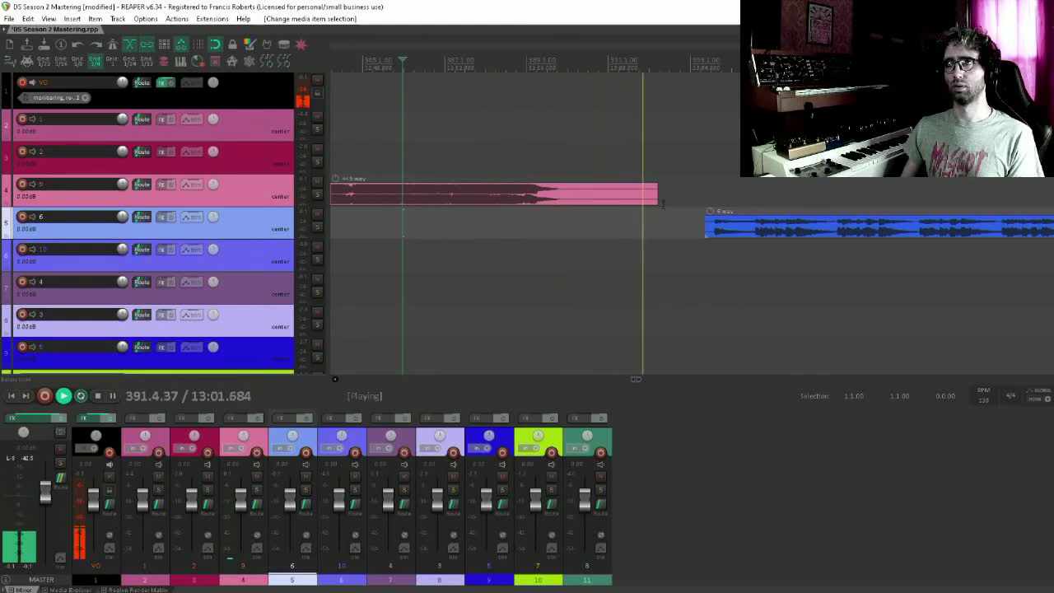
Move 6.wav earlier to meet the end of 9.wav and play the fading end of 9.wav from 389.2.11.
left_click_drag(735, 230, 689, 231)
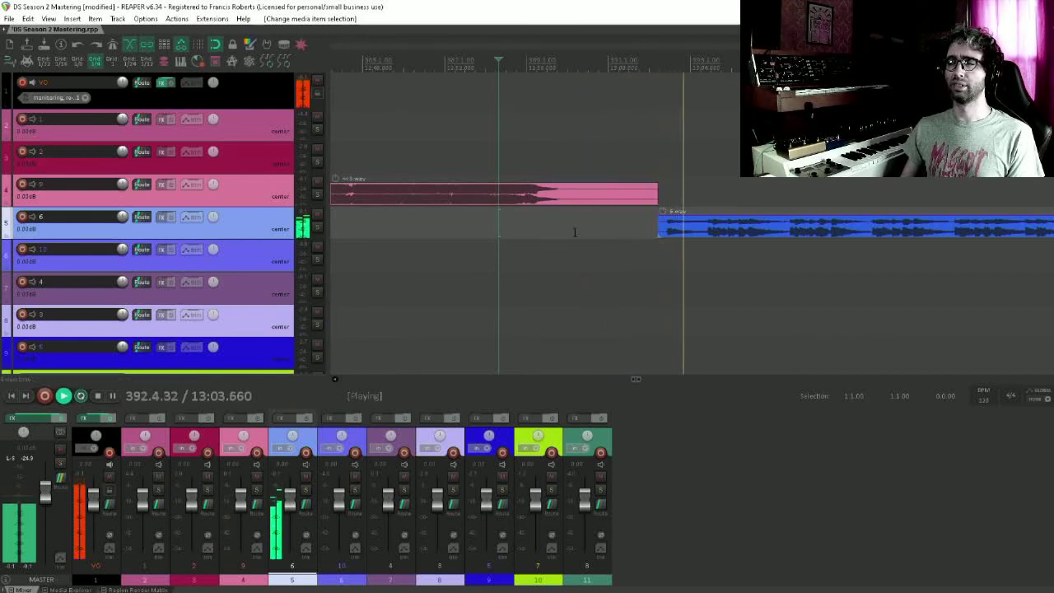
left_click(540, 228)
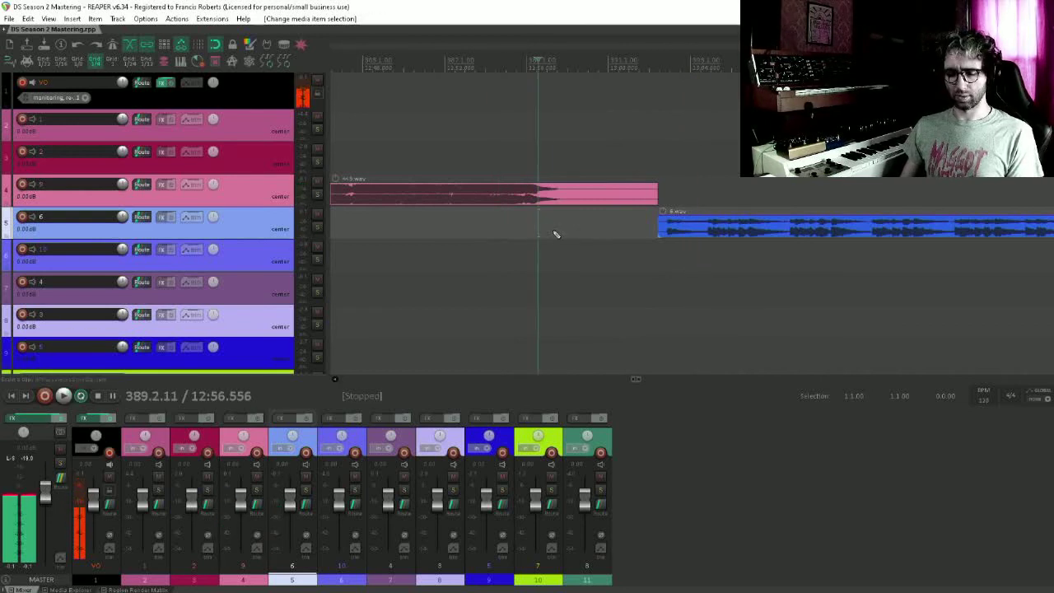
scroll(595, 223, "up", 5)
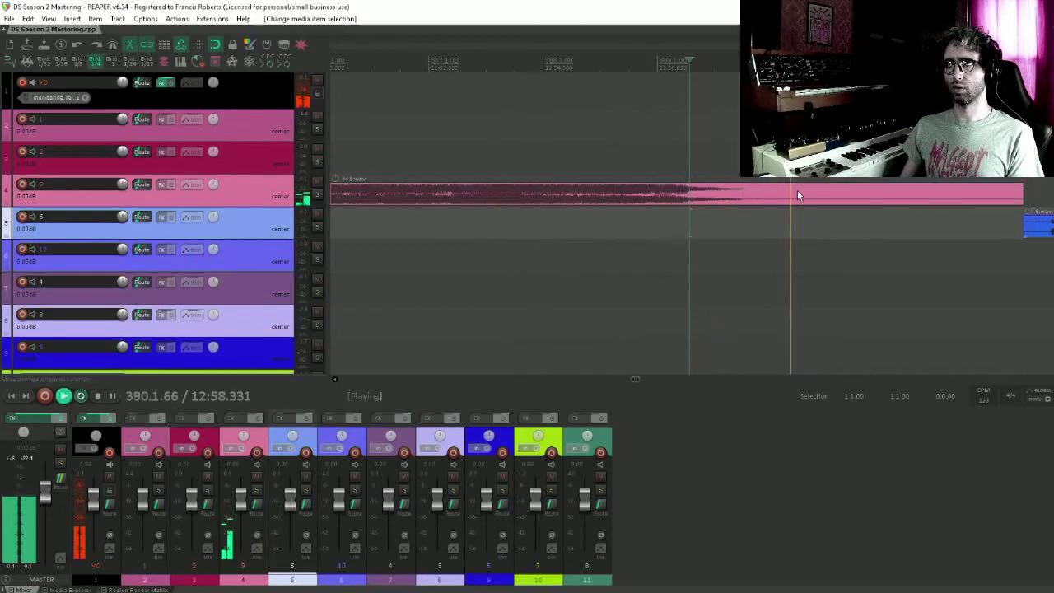
key("space")
Listen to the tail of 9.wav, shorten its end to about 391.3, and move 6.wav earlier to meet it.
left_click(831, 195)
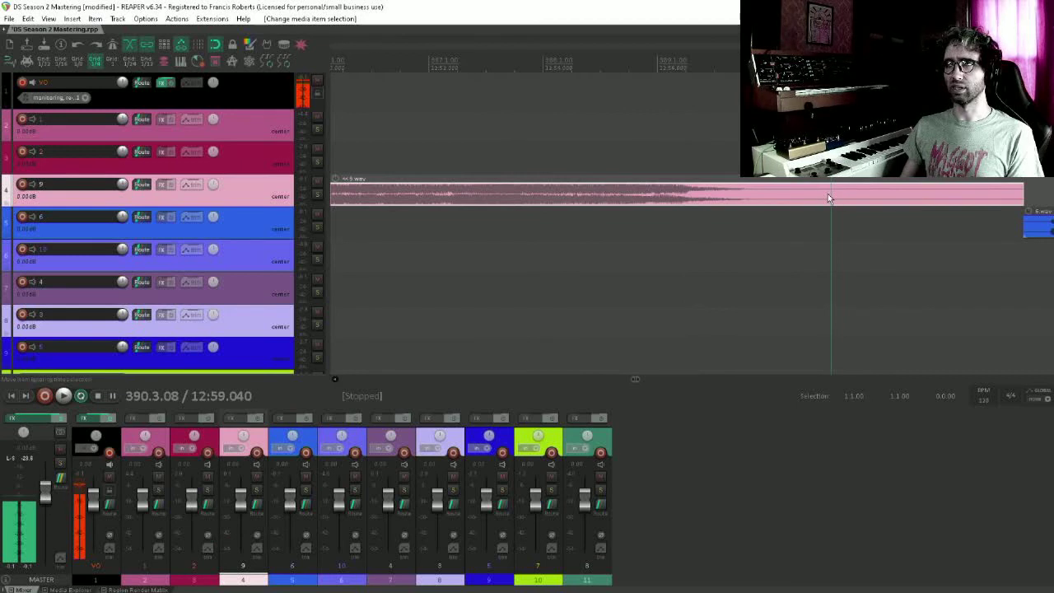
left_click(718, 241)
key("space")
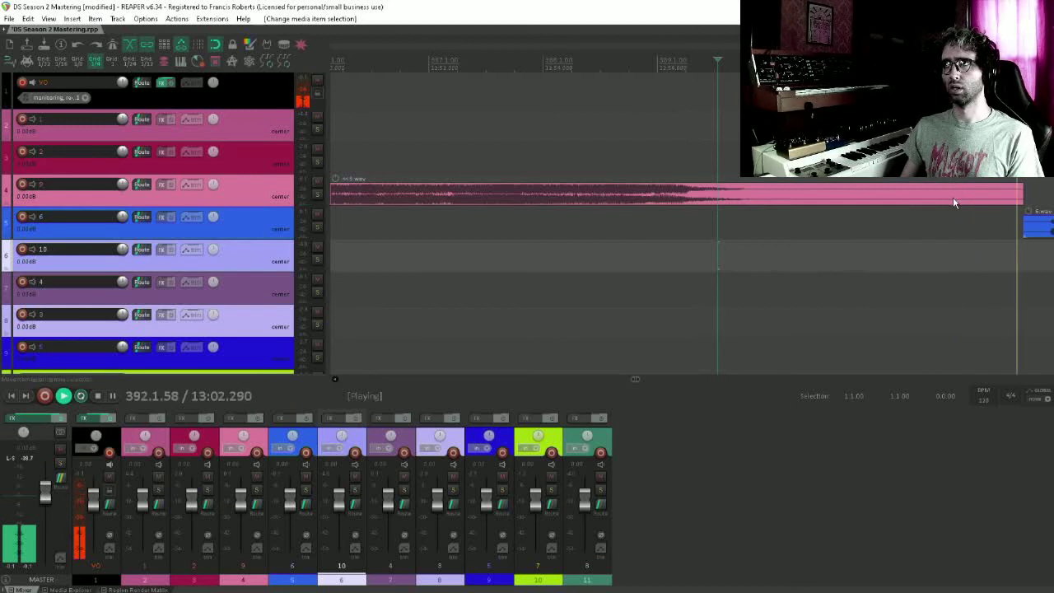
key("space")
left_click_drag(1021, 194, 943, 192)
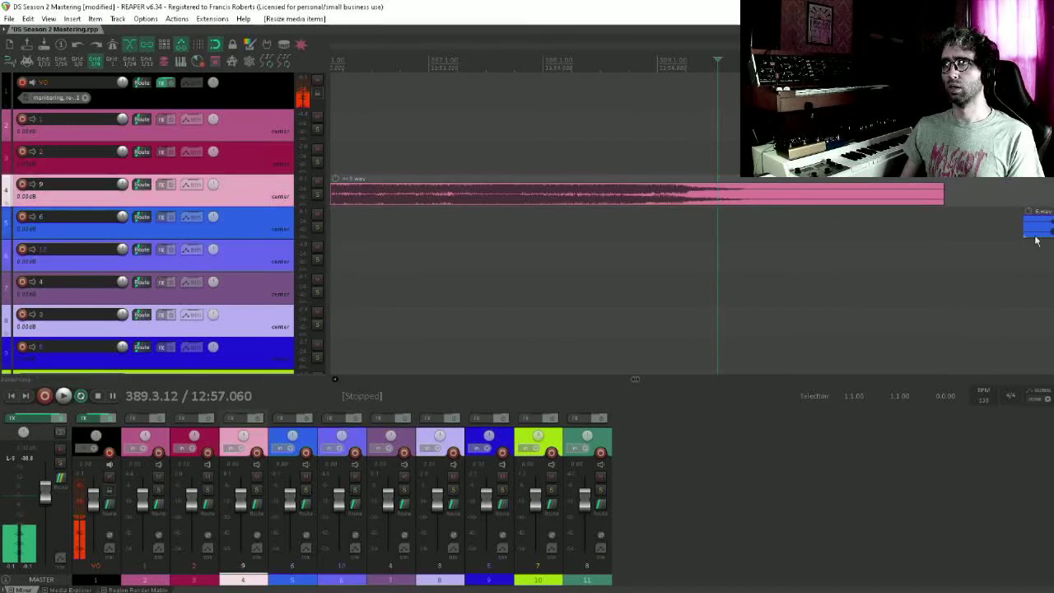
left_click_drag(1051, 232, 984, 235)
Split 6.wav at 391.3.84, delete its silent start, and give the new start a short fade-in.
left_click(967, 236)
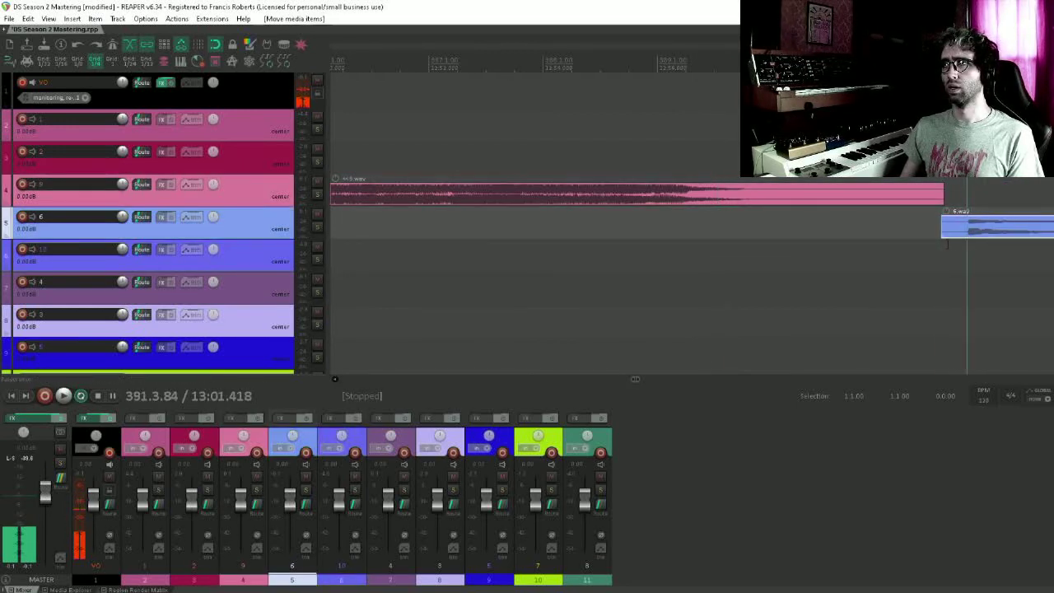
key("s")
key("Delete")
scroll(980, 227, "up", 5)
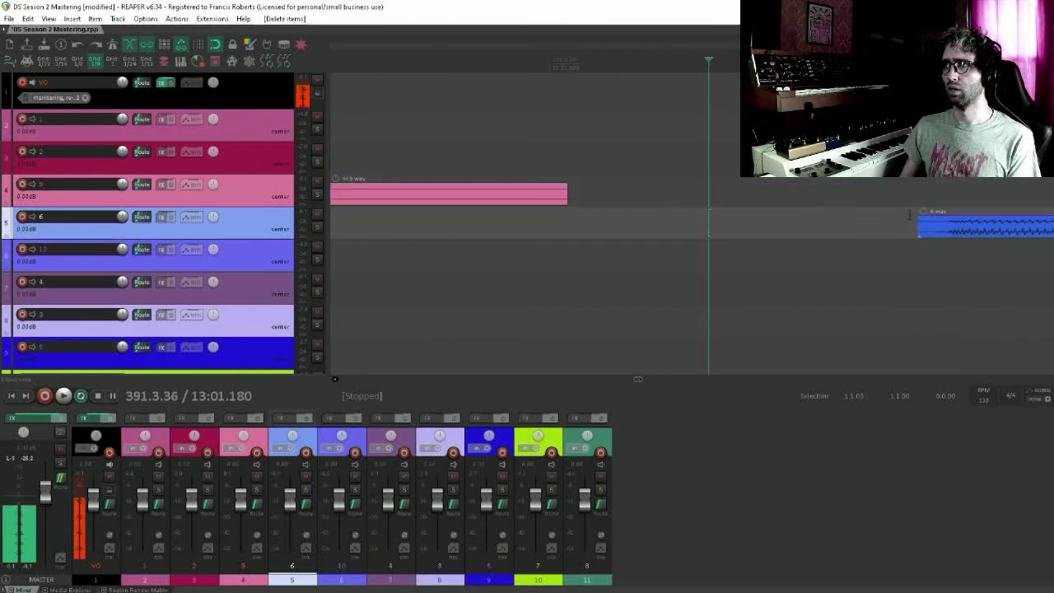
left_click_drag(920, 218, 926, 220)
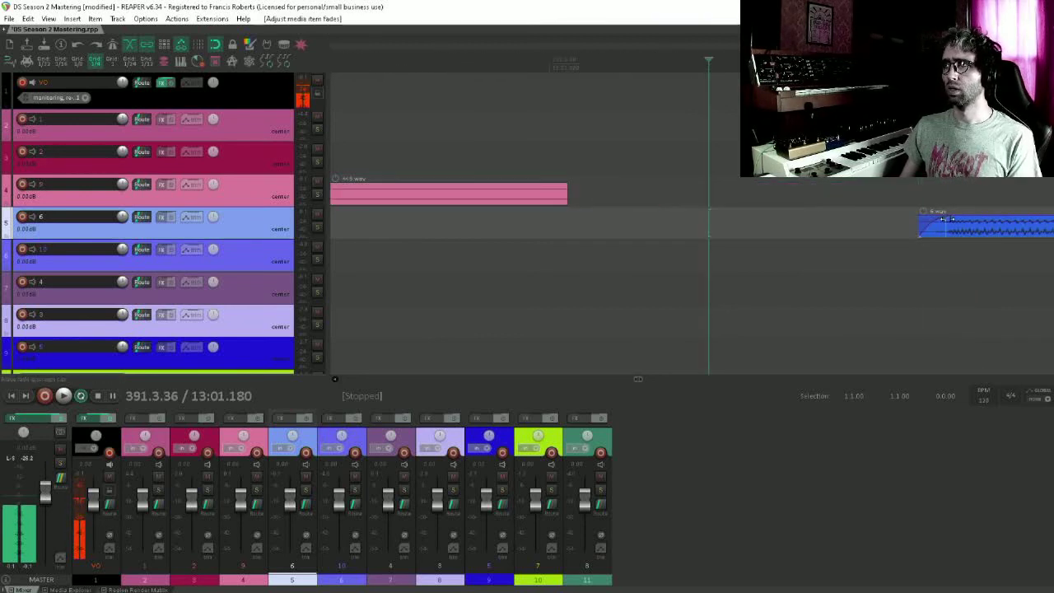
Add a fade-out over the tail of 9.wav and play the transition into 6.wav.
left_click(567, 235)
left_click(699, 191)
left_click_drag(700, 186, 553, 184)
left_click(575, 254)
key("space")
scroll(752, 216, "right", 3)
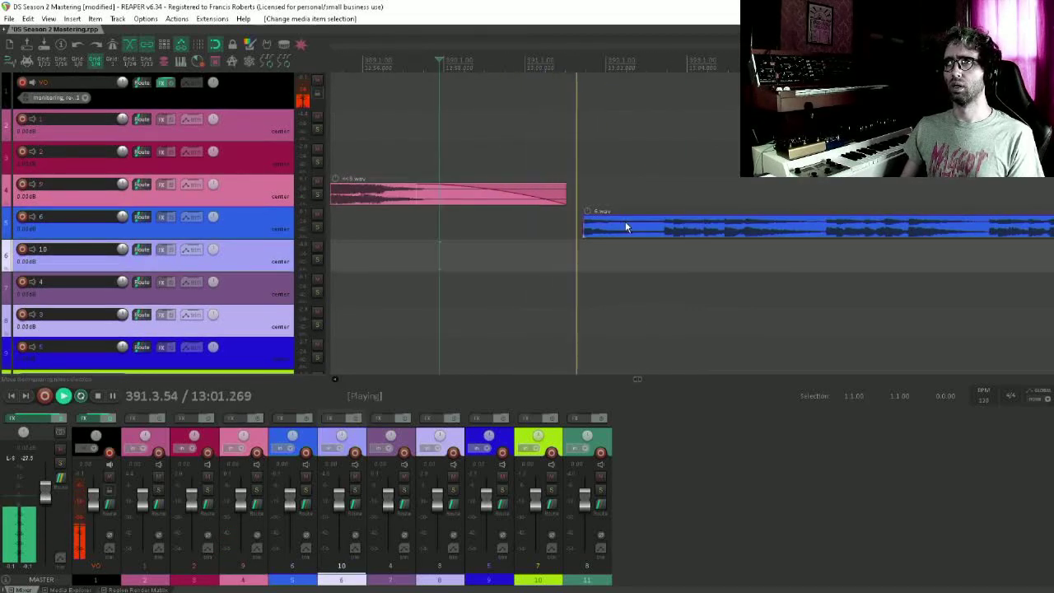
scroll(618, 227, "down", 4)
scroll(618, 227, "down", 2)
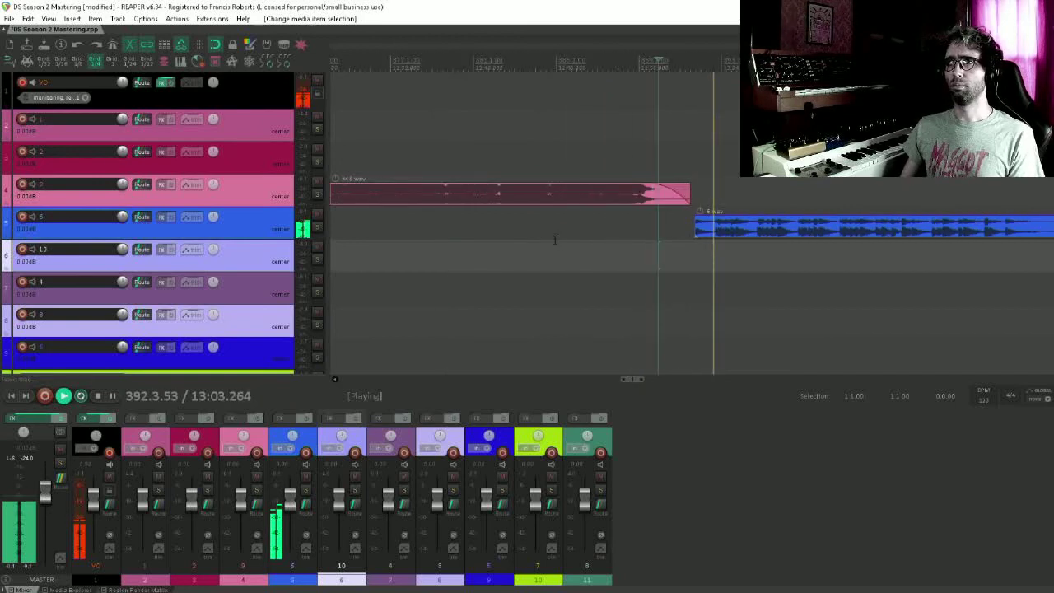
Replay the transition from the faded tail of 9.wav into the start of 6.wav.
left_click(552, 228)
scroll(707, 141, "right", 5)
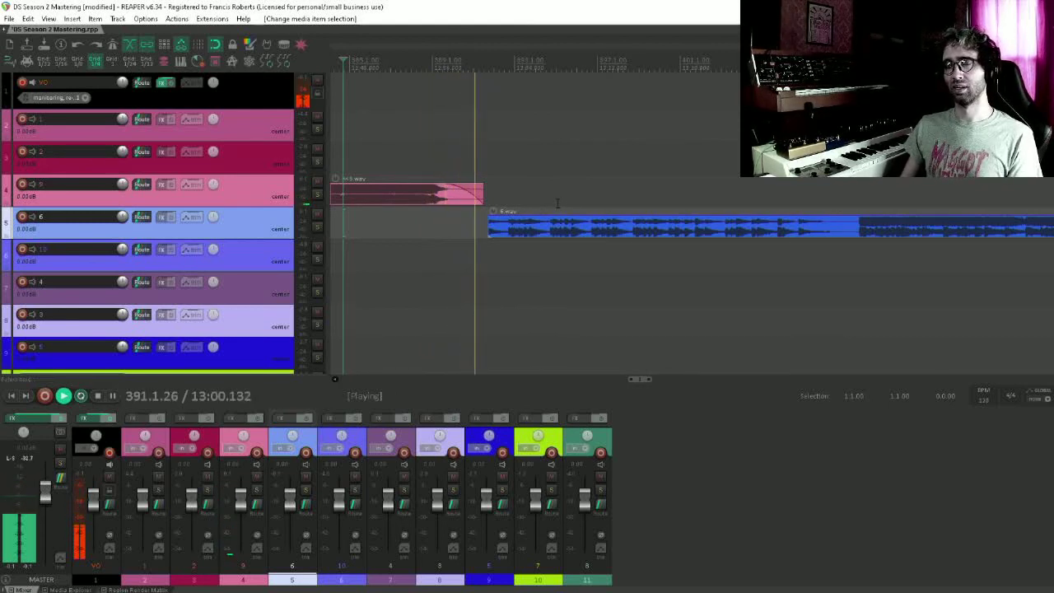
scroll(558, 204, "down", 5)
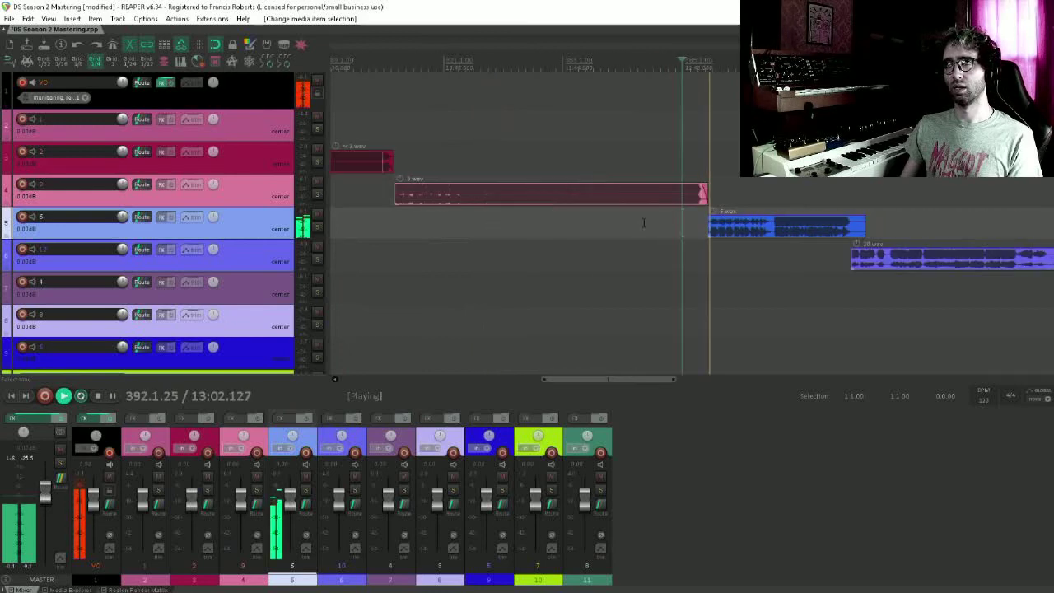
Play the end of 6.wav where it overlaps the start of 10.wav.
left_click_drag(752, 194, 531, 186)
left_click(611, 174)
key("space")
scroll(611, 174, "up", 5)
left_click_drag(681, 184, 534, 193)
left_click(656, 235)
scroll(656, 235, "up", 3)
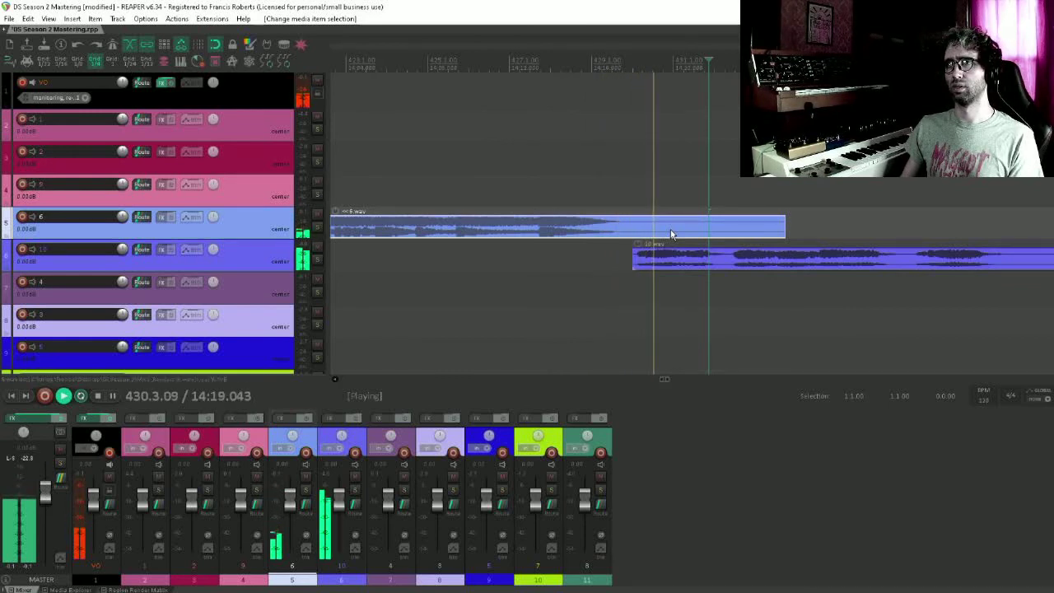
scroll(688, 274, "down", 5)
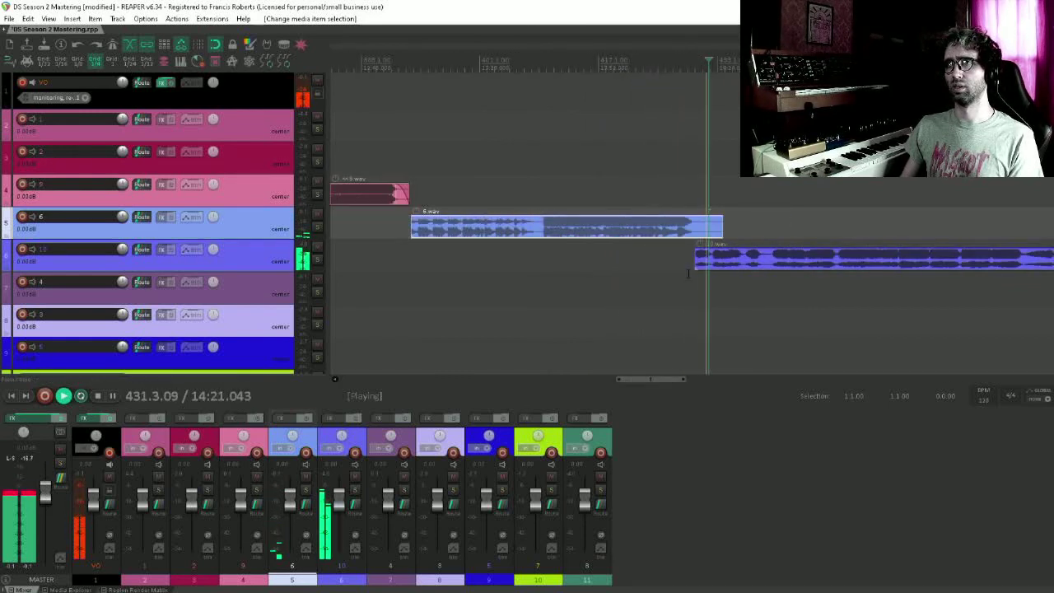
Play the final notes of 6.wav and move 10.wav later so it starts at about 431.3.
left_click_drag(786, 237, 666, 354)
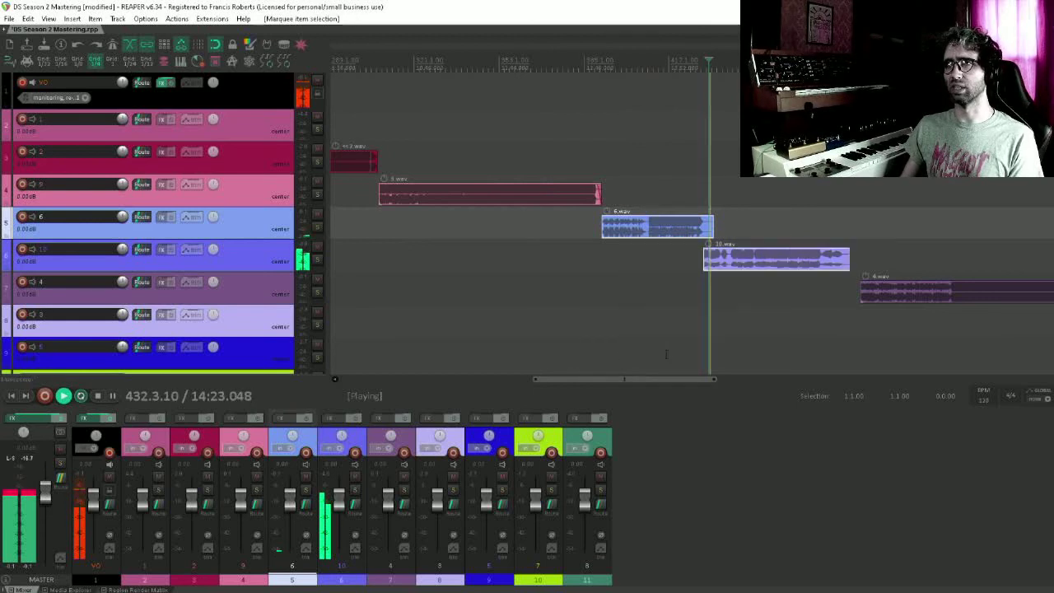
scroll(786, 271, "up", 4)
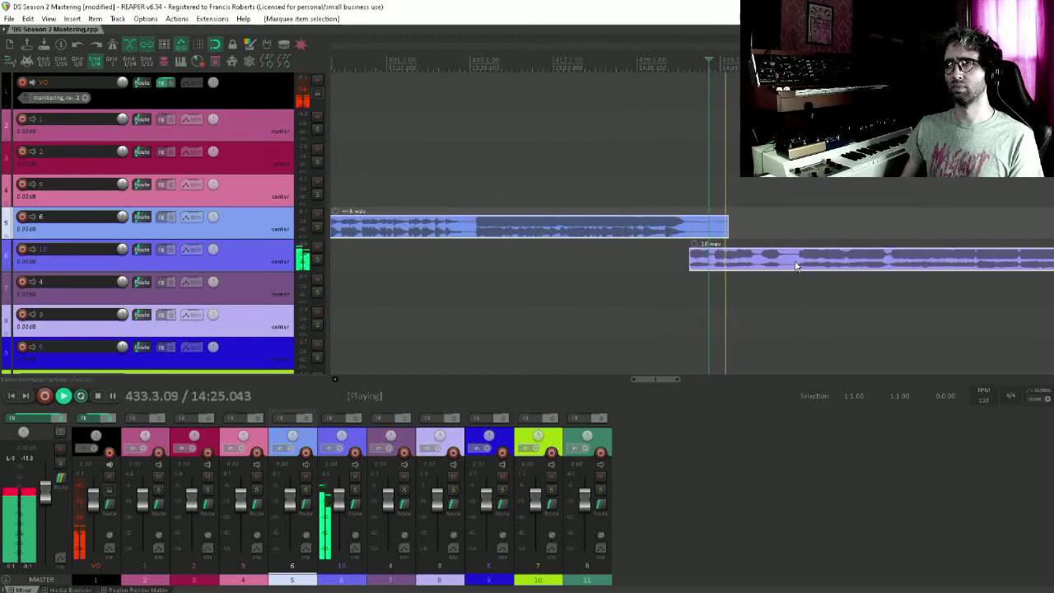
key("space")
left_click(712, 251)
scroll(712, 251, "up", 4)
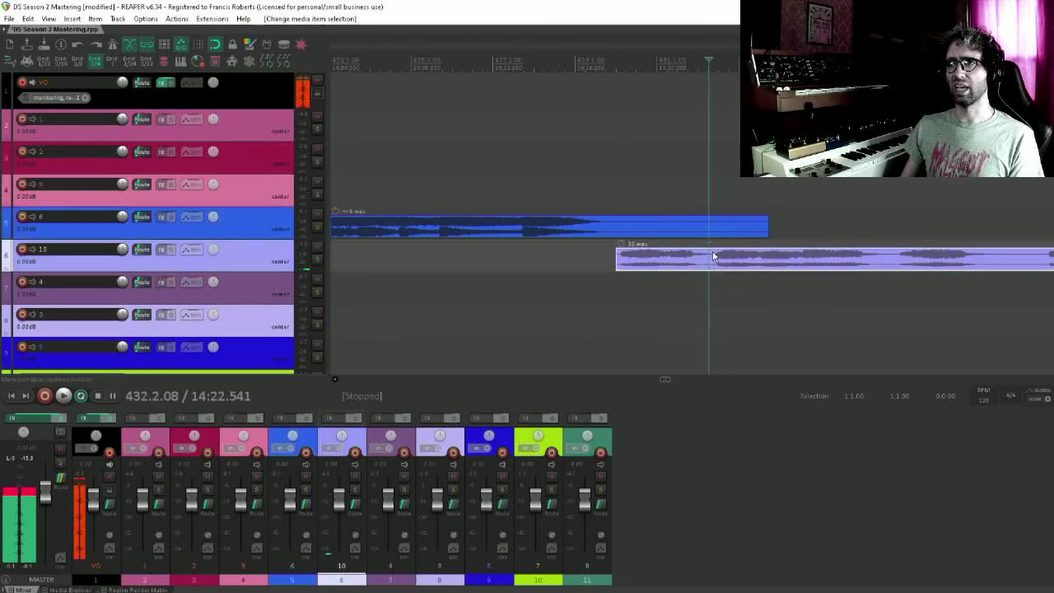
left_click(505, 252)
key("space")
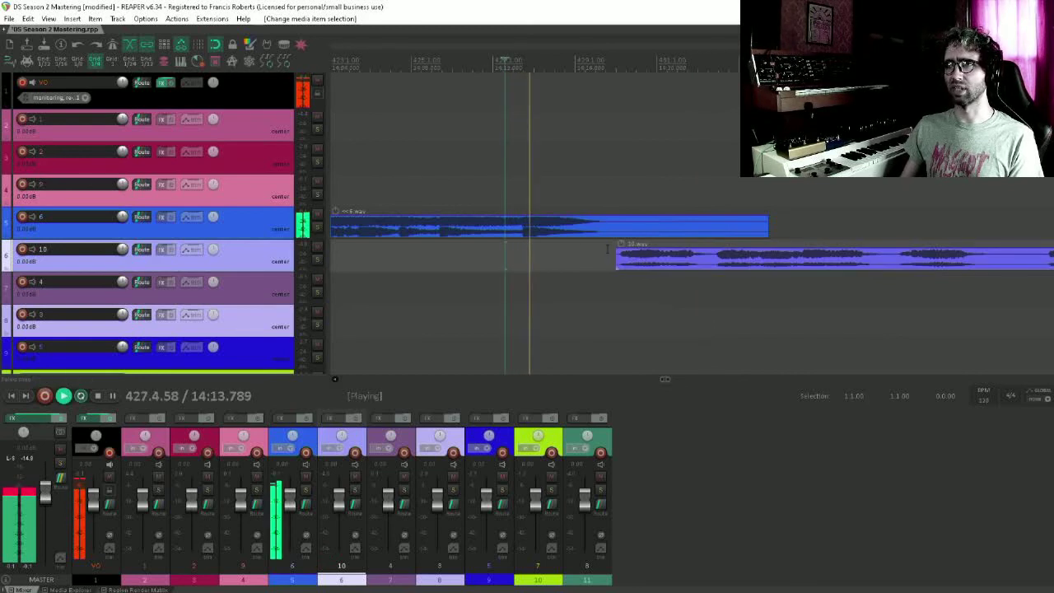
left_click_drag(640, 259, 704, 258)
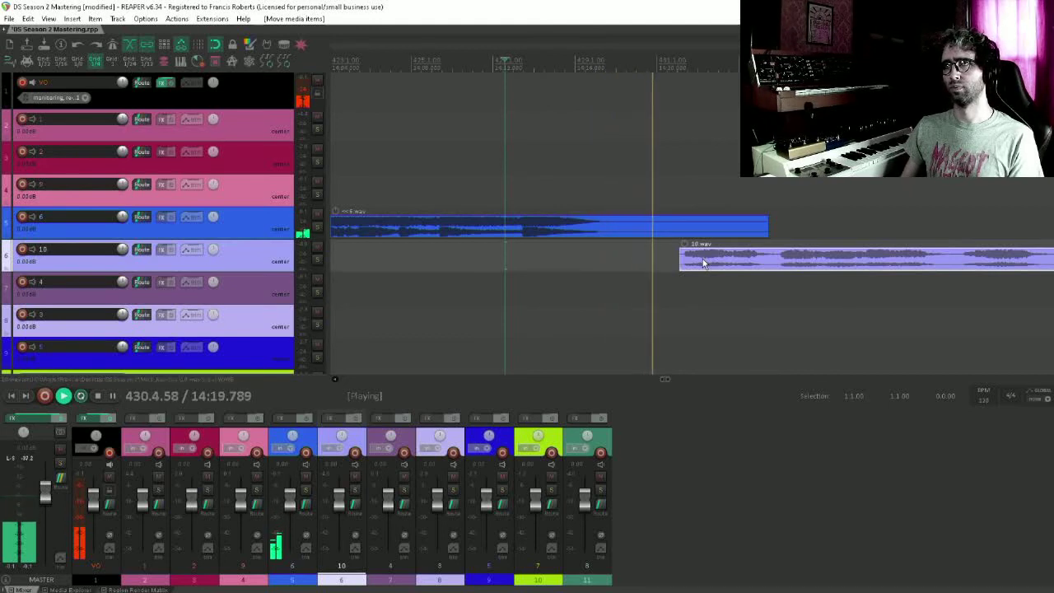
Listen to the decaying tail of 6.wav from 430.2.36 to judge where it should end.
left_click(630, 245)
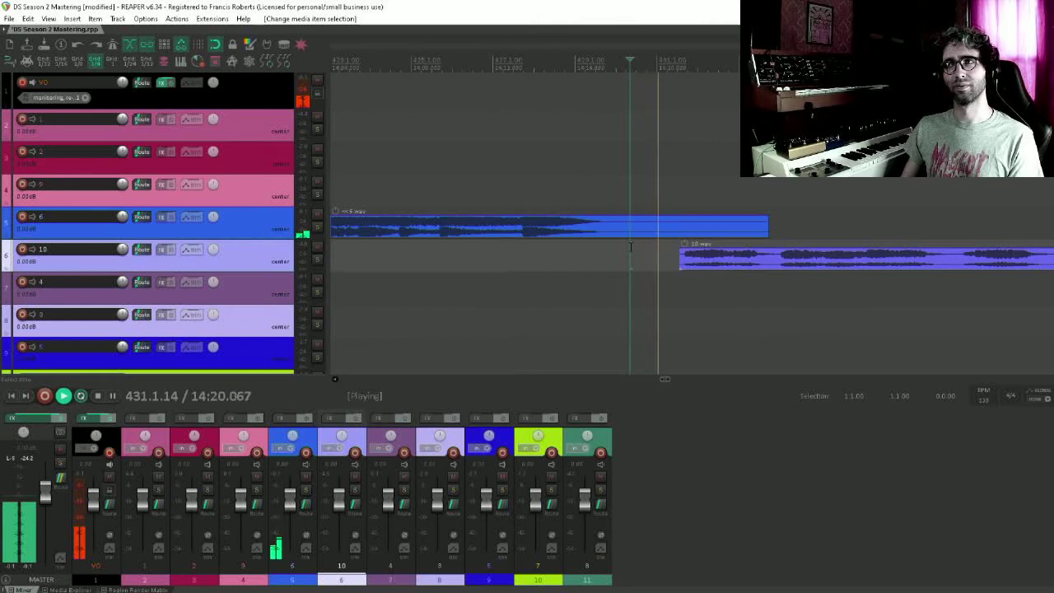
left_click(630, 245)
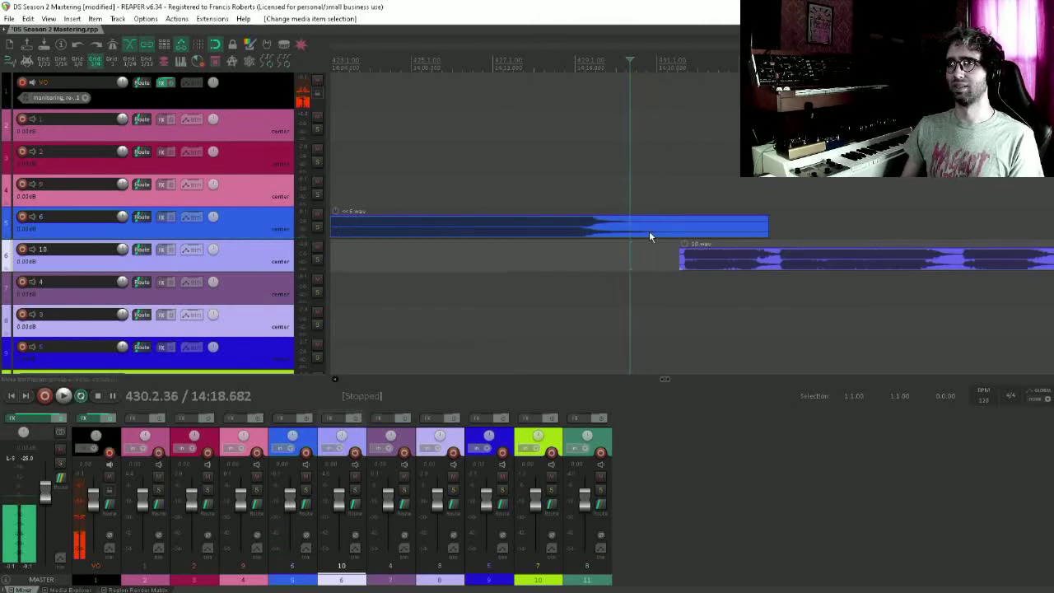
scroll(648, 233, "up", 3)
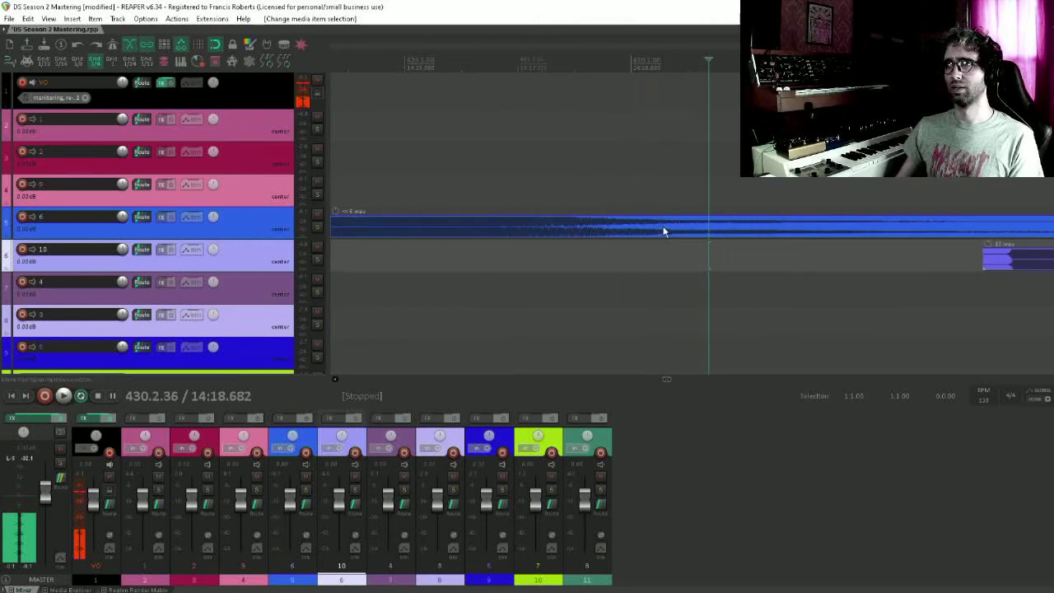
key("space")
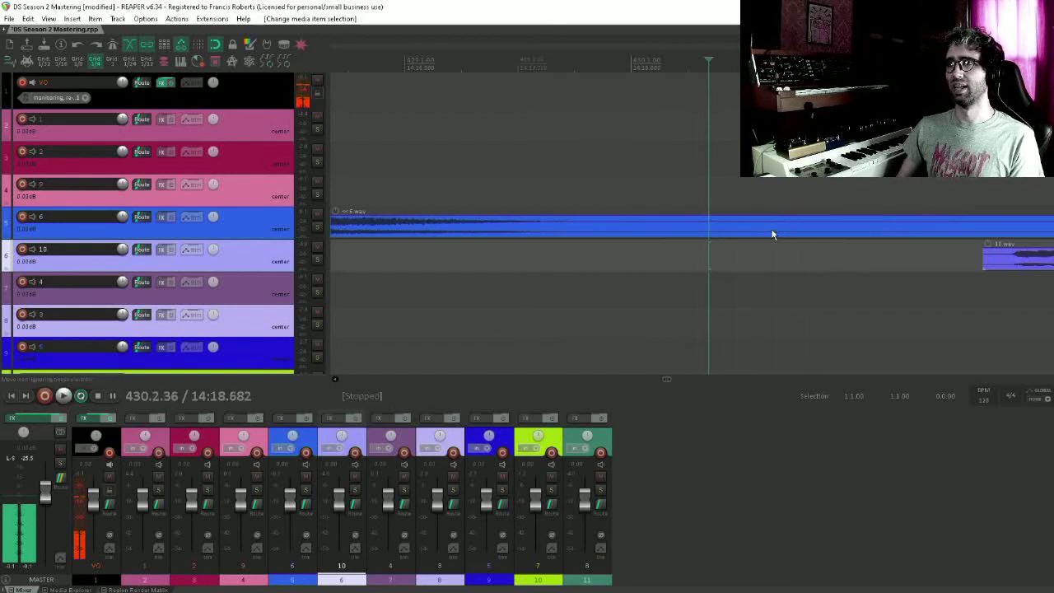
left_click(773, 233)
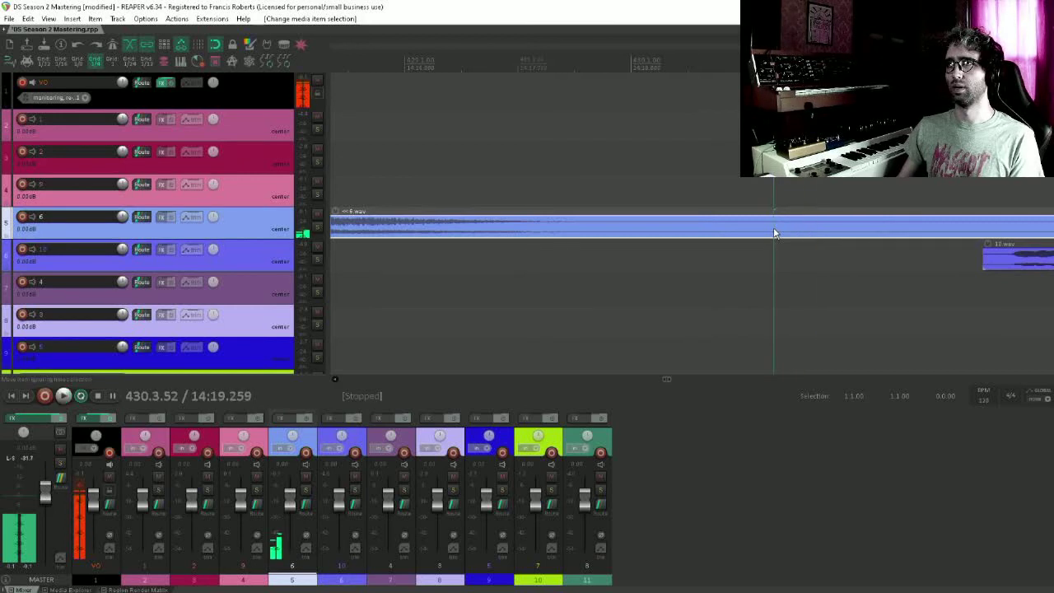
key("ctrl+z")
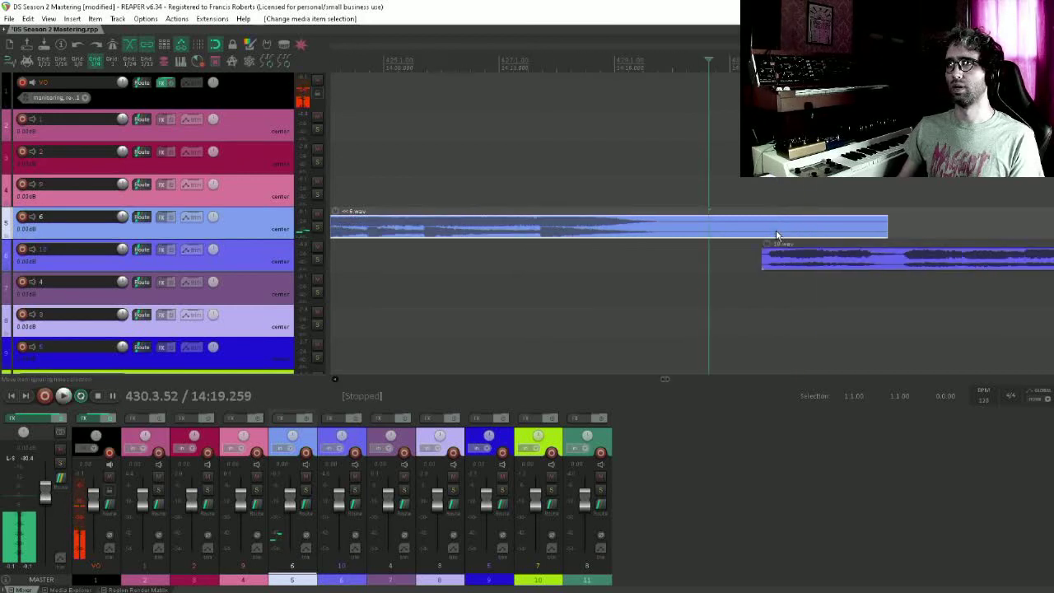
Split 6.wav at 430.3.78, delete the remainder, fade out the new end, and play it.
left_click(711, 228)
key("s")
key("Delete")
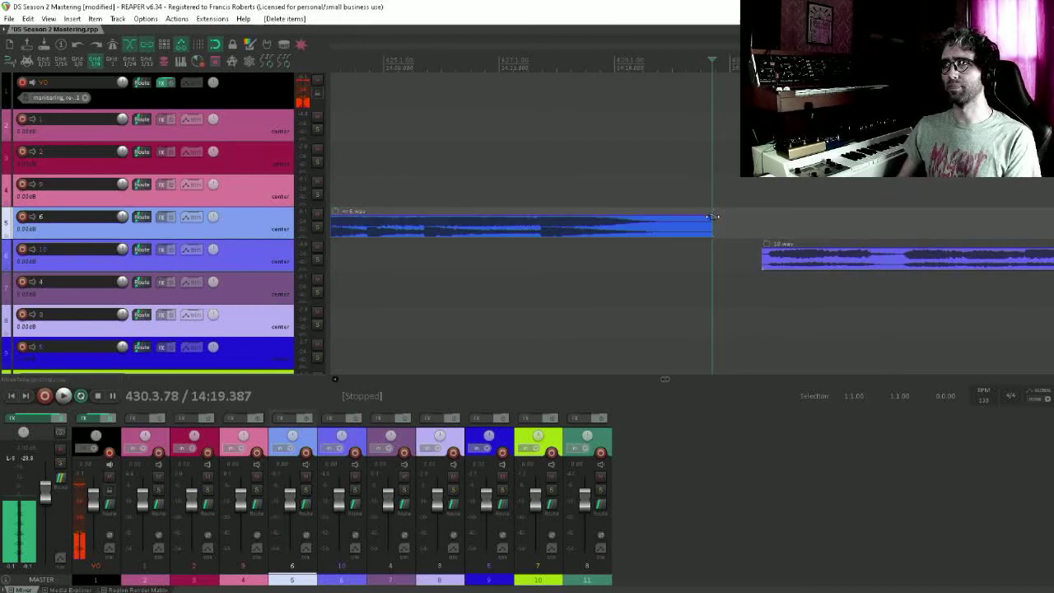
left_click_drag(711, 217, 605, 227)
left_click(532, 280)
key("space")
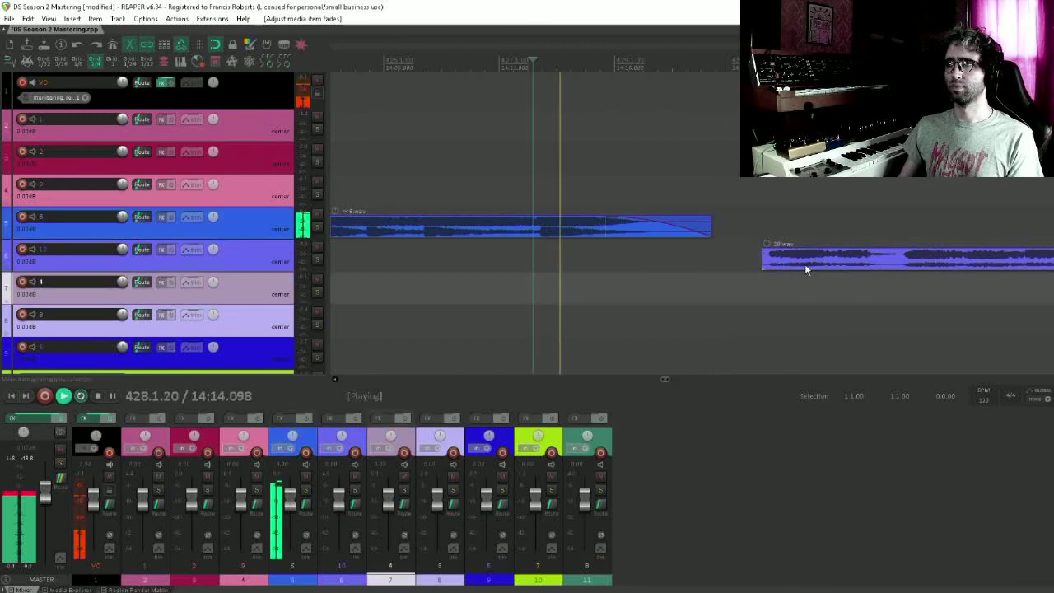
Move 10.wav earlier to start at about 430.4.73 and play the transition from the end of 6.wav.
left_click(766, 259)
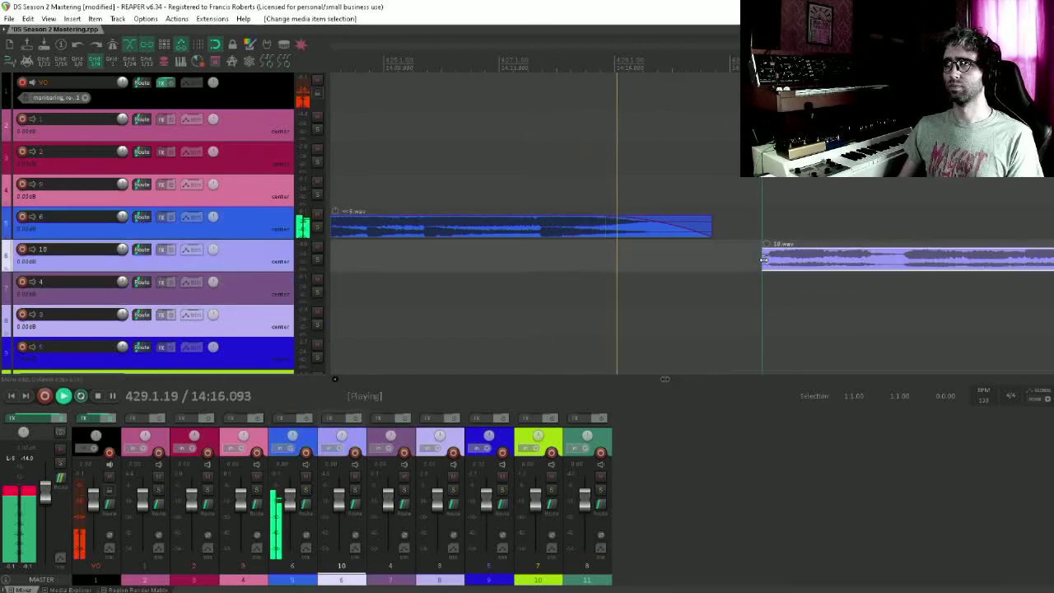
mouse_move(766, 259)
left_mouse_down()
mouse_move(778, 249)
mouse_move(803, 254)
mouse_move(766, 258)
left_mouse_up()
key("space")
left_click(525, 280)
key("space")
scroll(525, 280, "down", 4)
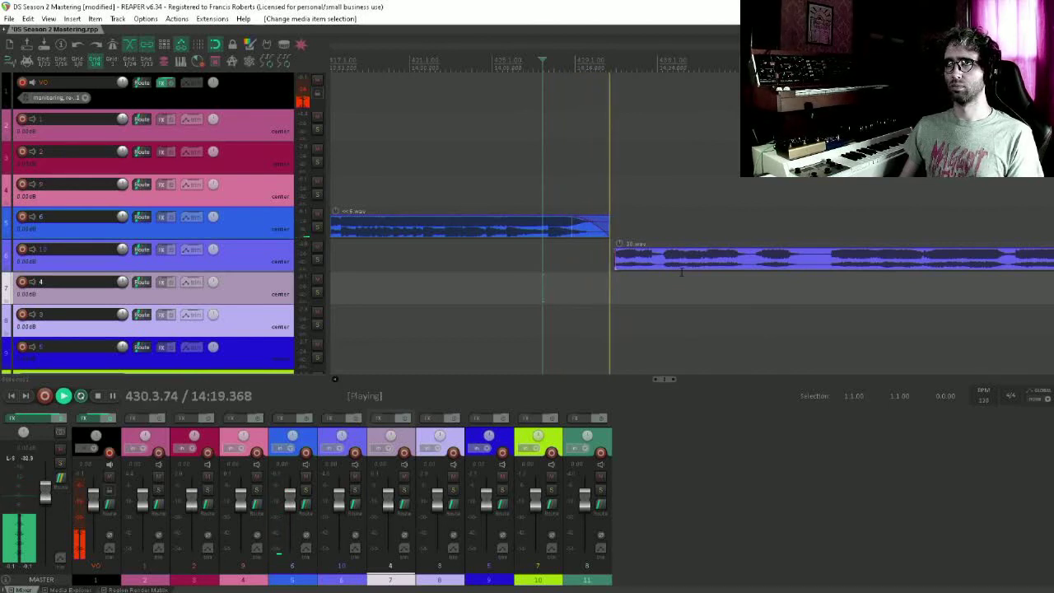
scroll(682, 271, "down", 3)
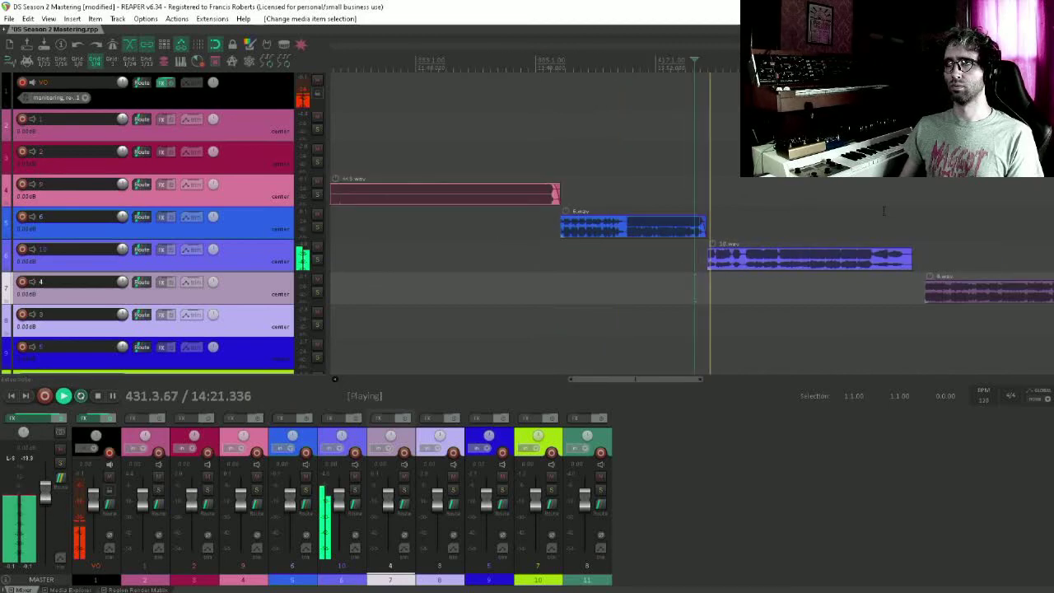
Play the closing section of 10.wav and add a short fade-out at its end.
left_click(884, 211)
left_click_drag(944, 212, 740, 302)
left_click(743, 294)
scroll(743, 294, "up", 4)
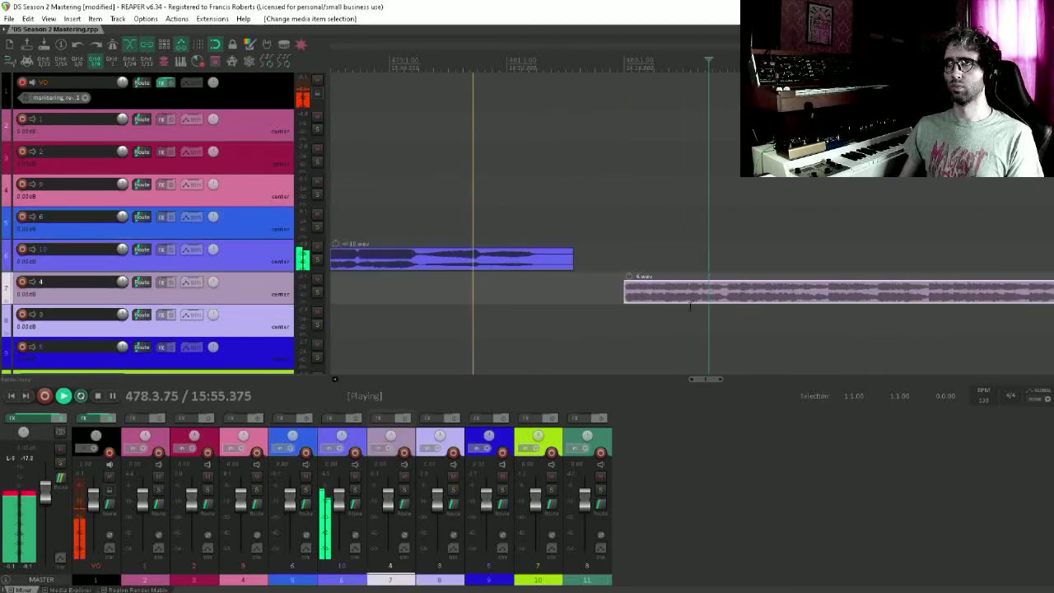
scroll(506, 271, "down", 5)
scroll(519, 270, "up", 7)
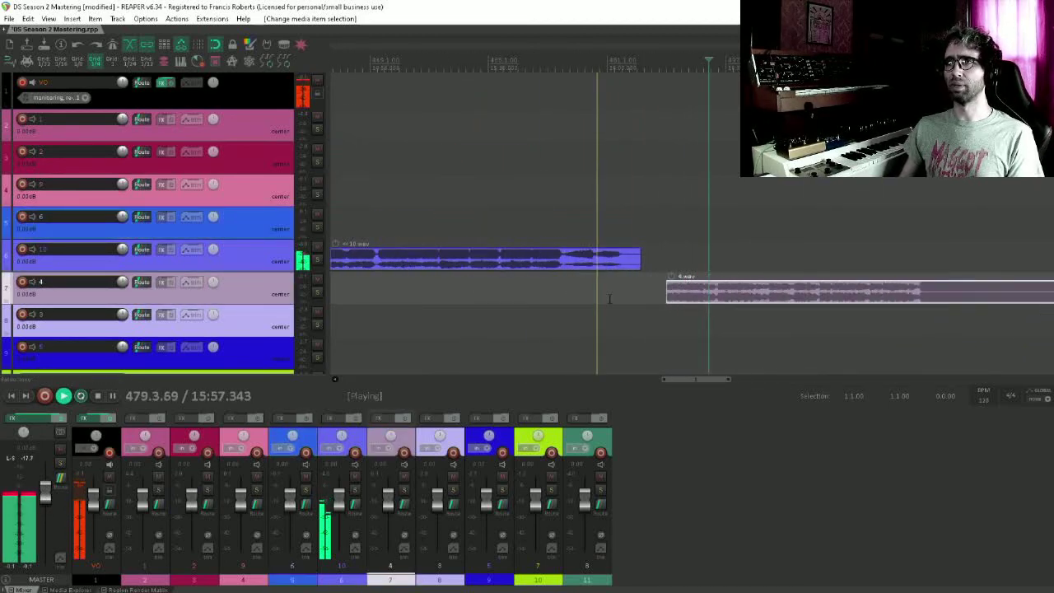
left_click(582, 259)
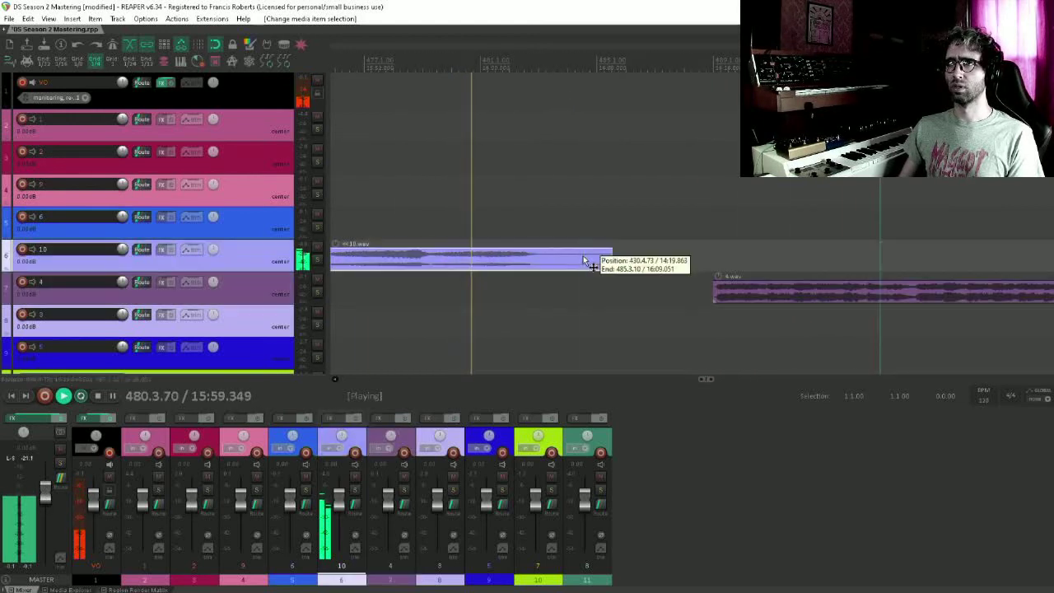
left_click_drag(610, 248, 584, 249)
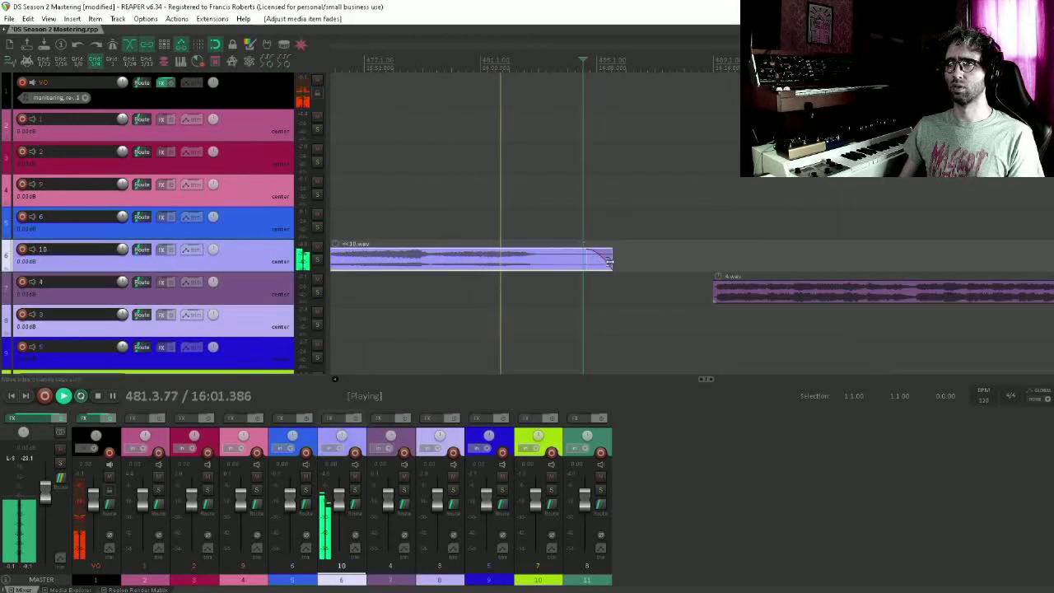
left_click(609, 262)
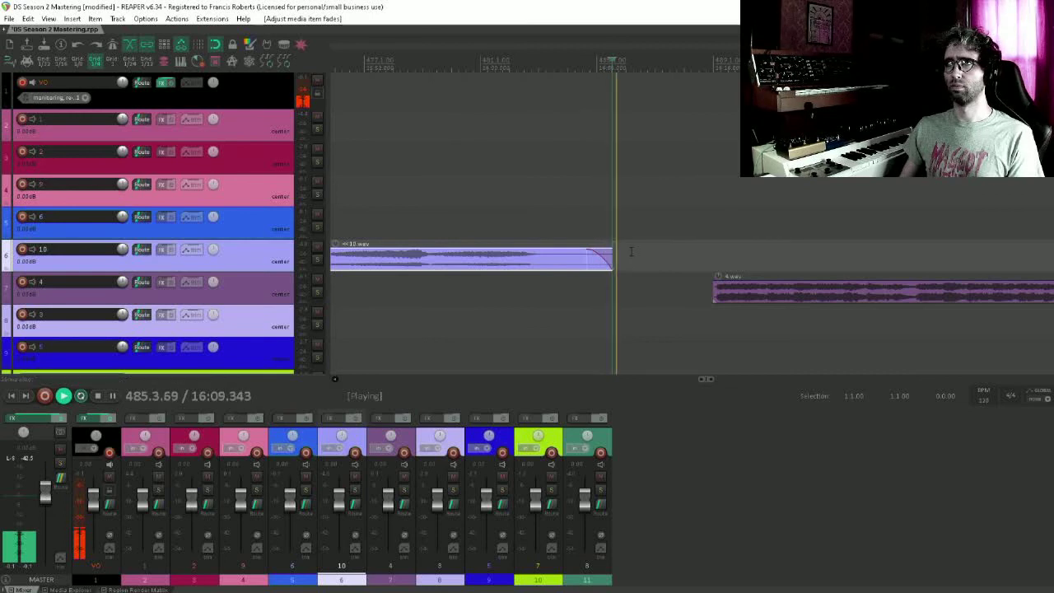
Add a marker at 487.1.00 after the end of 10.wav and move 4.wav to start at it.
left_click(651, 96)
key("space")
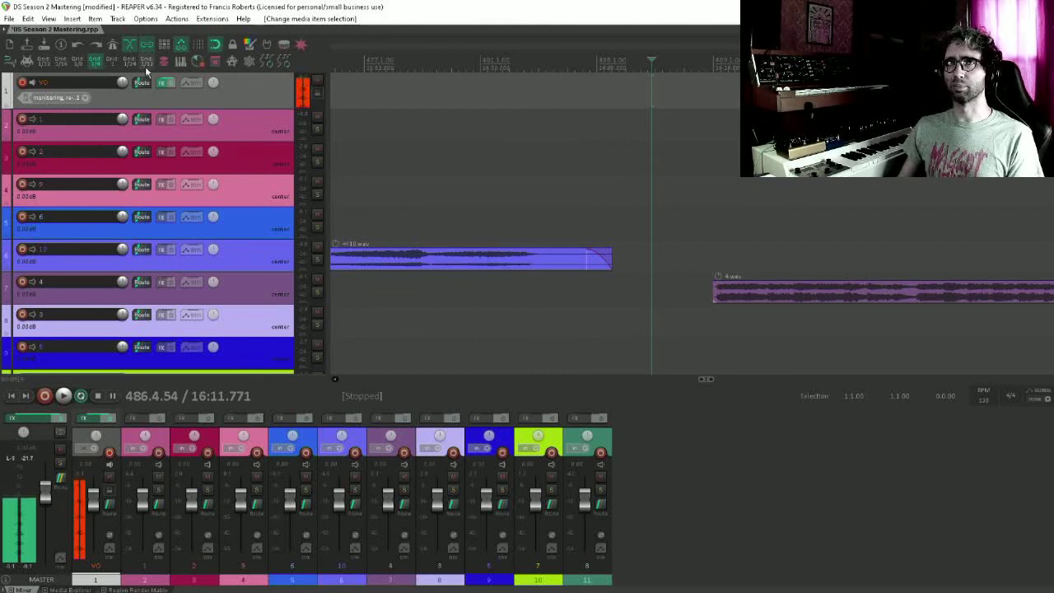
left_click(199, 48)
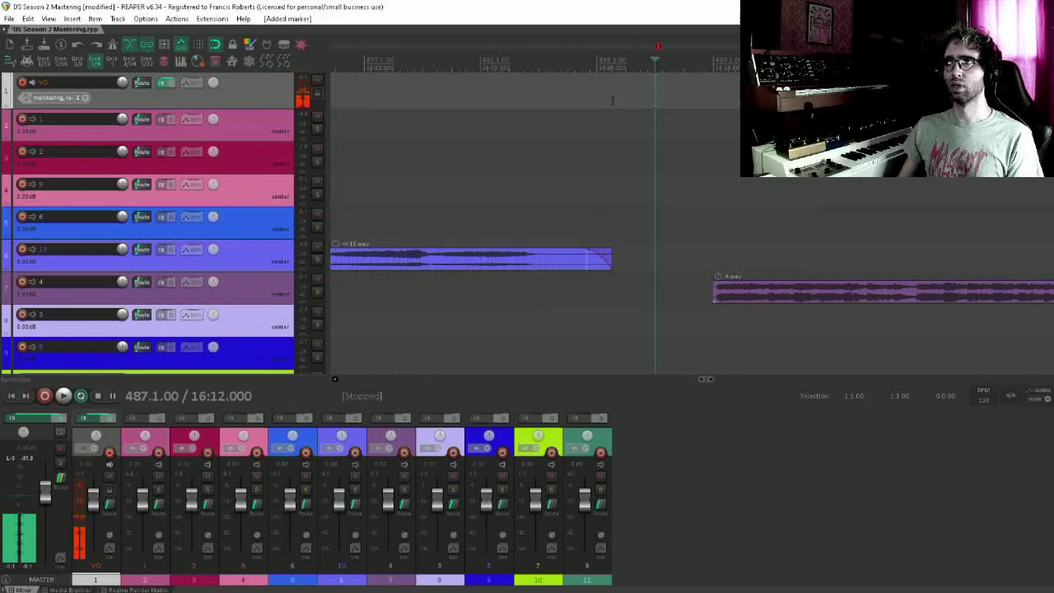
key("m")
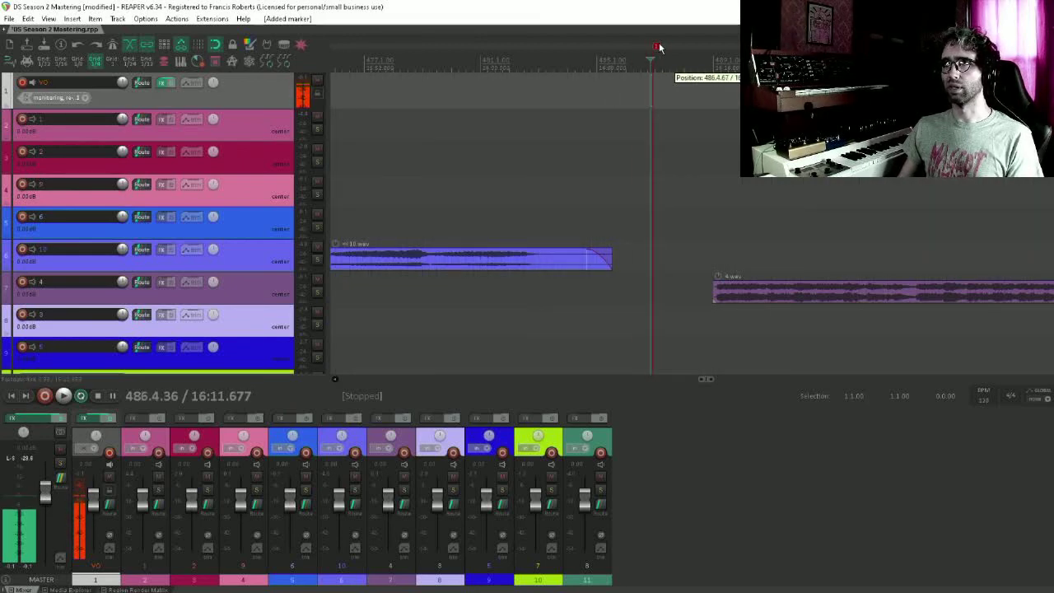
left_click_drag(658, 47, 662, 48)
scroll(771, 293, "down", 3)
mouse_move(772, 294)
left_mouse_down()
mouse_move(704, 240)
mouse_move(723, 235)
mouse_move(679, 244)
left_mouse_up()
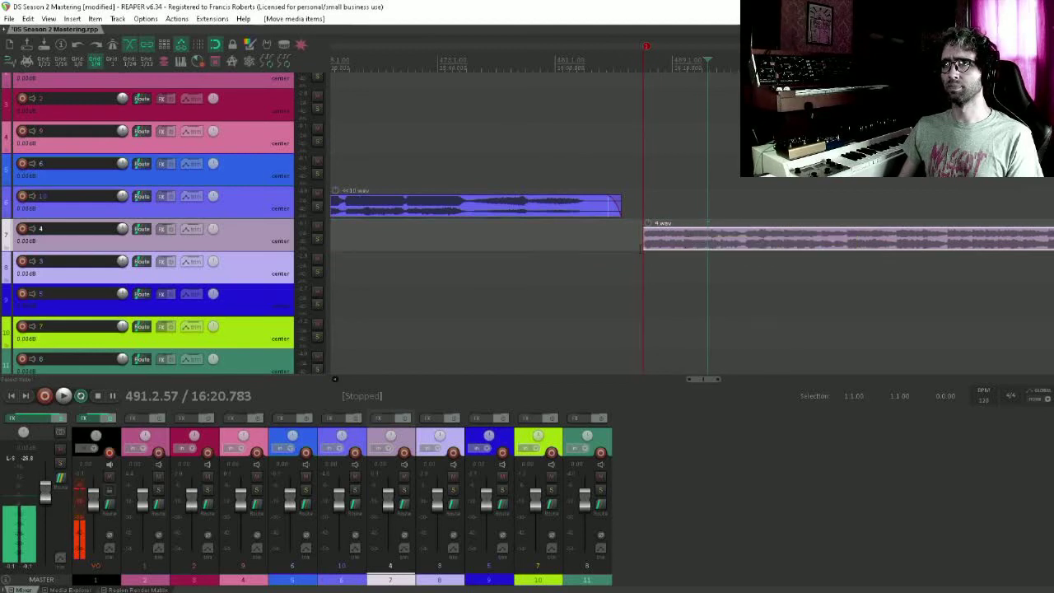
Give 4.wav a short fade-in over its quiet start and play its opening.
left_click(639, 250)
scroll(646, 253, "up", 10)
key("space")
key("space")
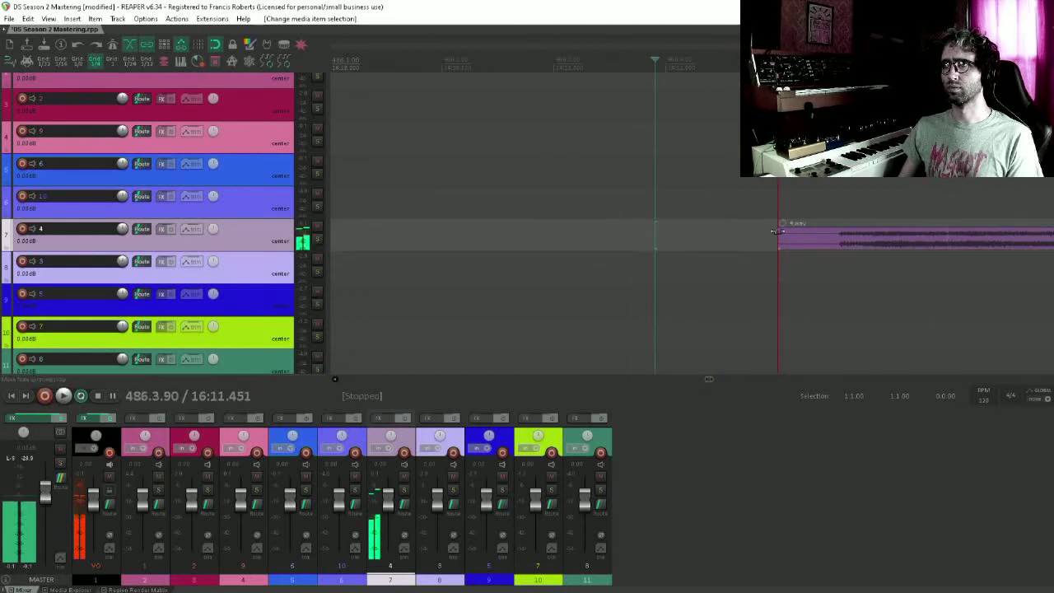
left_click_drag(773, 231, 831, 240)
scroll(830, 241, "down", 4)
key("space")
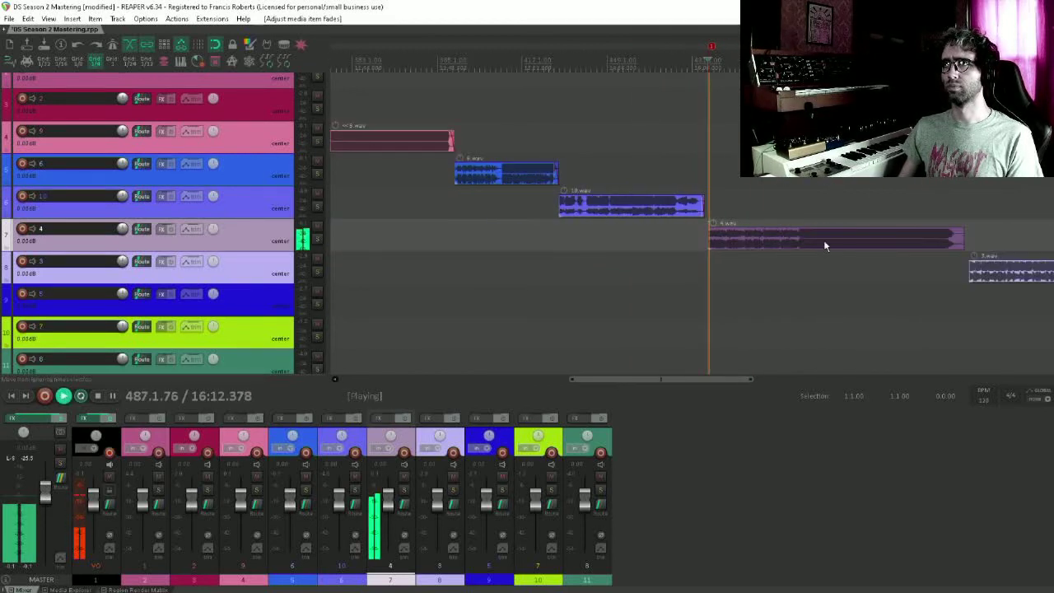
key("space")
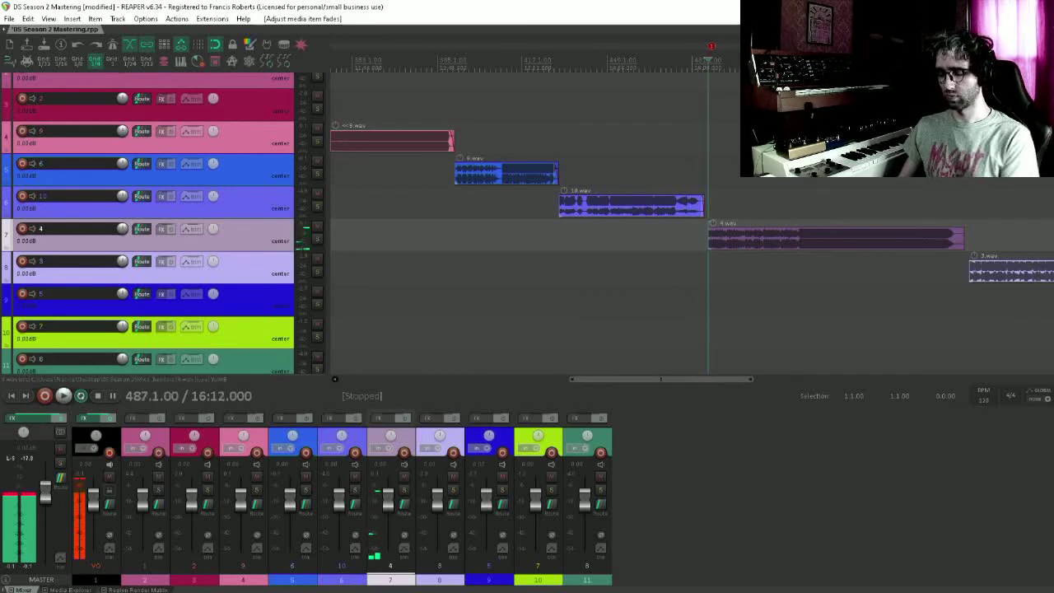
Return to the project start, add a short fade-in to 1.wav, and play it from 1.1.00.
key("Home")
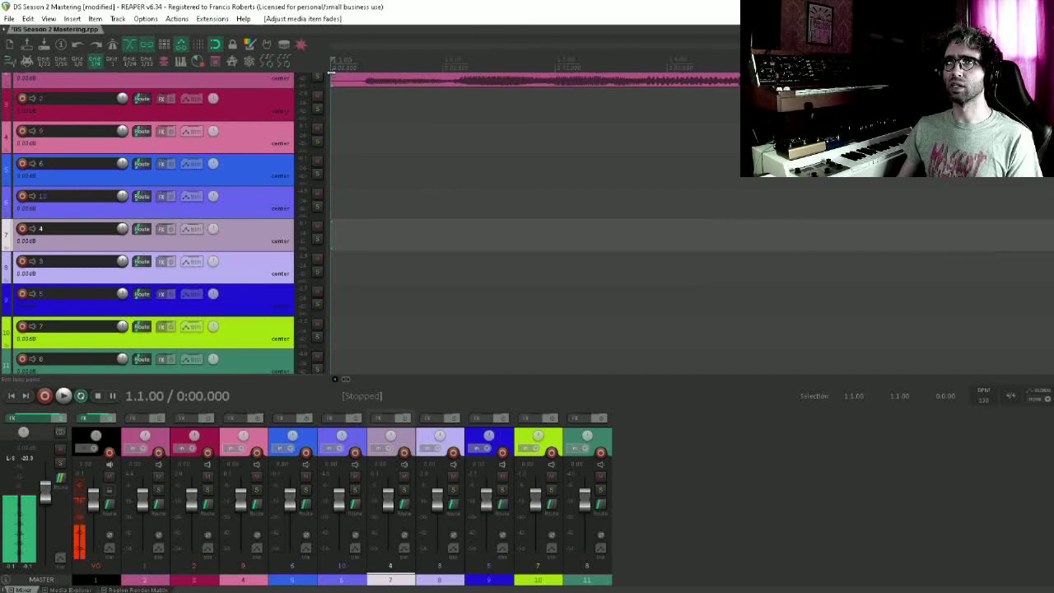
scroll(363, 196, "up", 2)
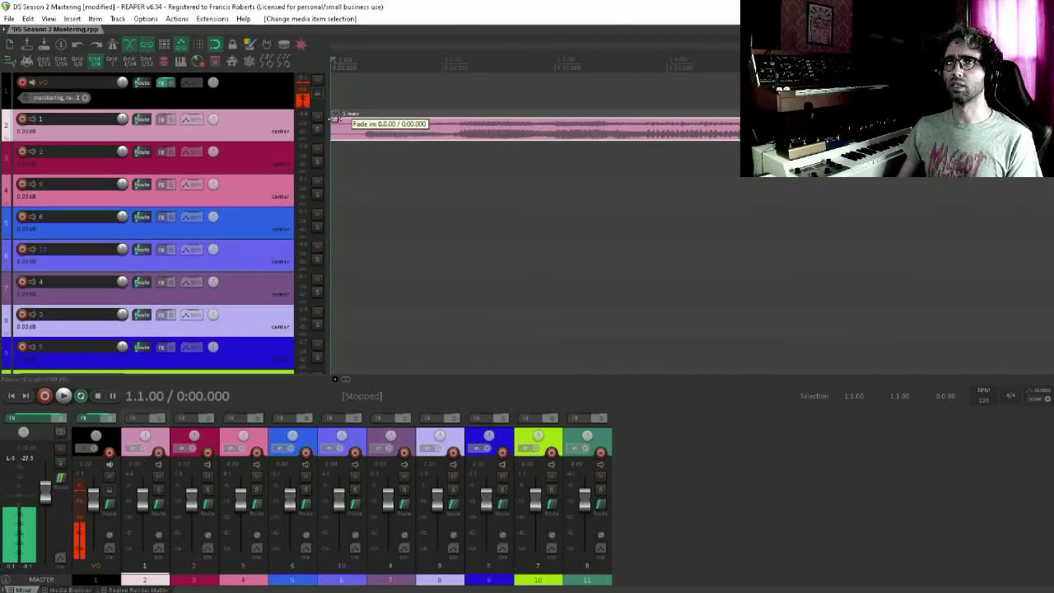
left_click_drag(335, 120, 354, 124)
key("space")
scroll(566, 205, "down", 4)
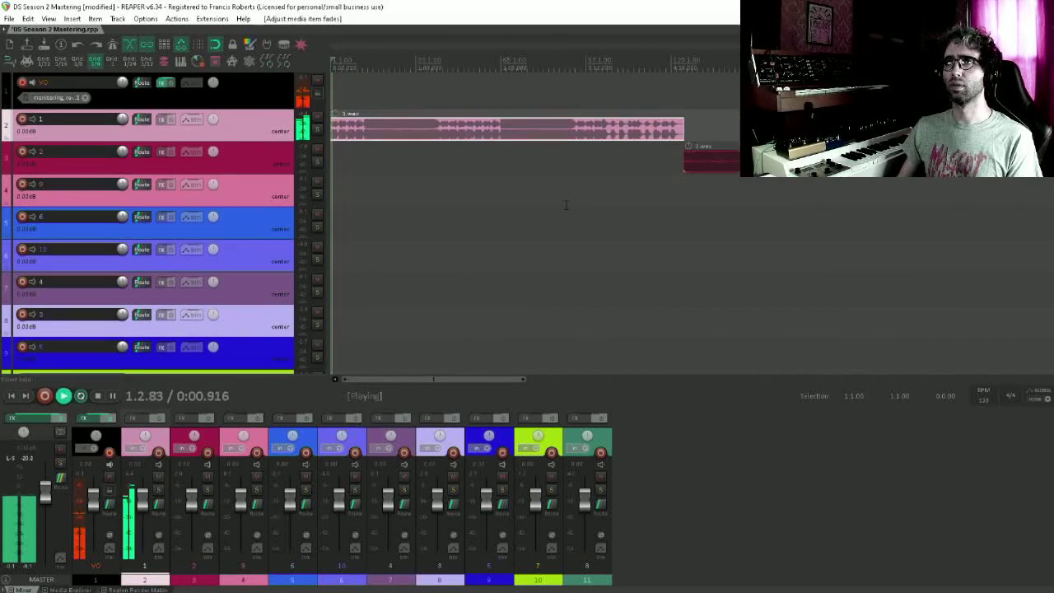
Play the opening of 4.wav at the side marker and compare it with the opening of 1.wav at the project start.
scroll(566, 205, "down", 3)
left_click(500, 49)
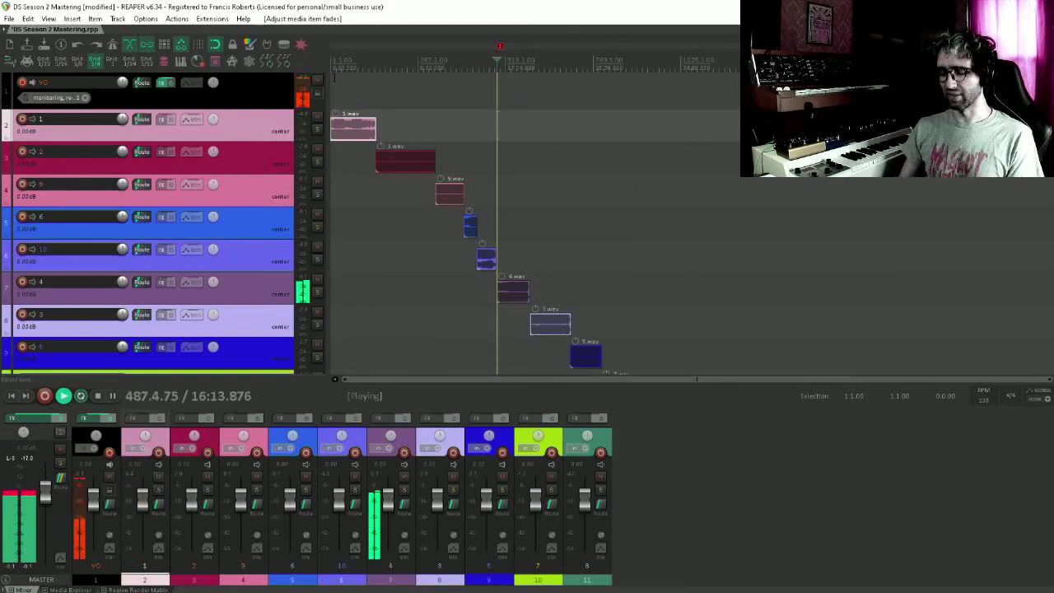
key("space")
key("w")
key("space")
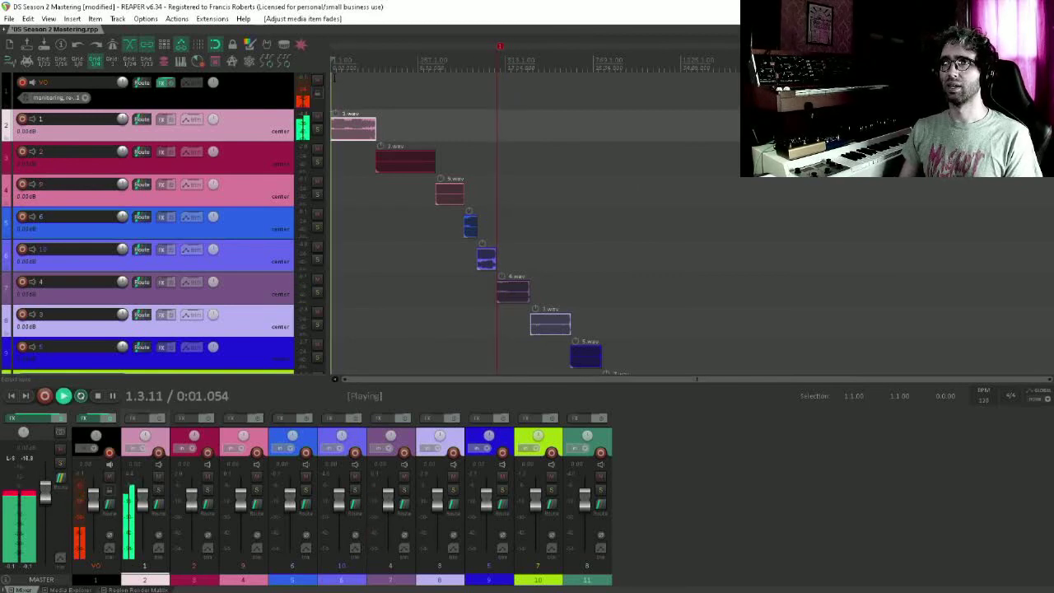
key("space")
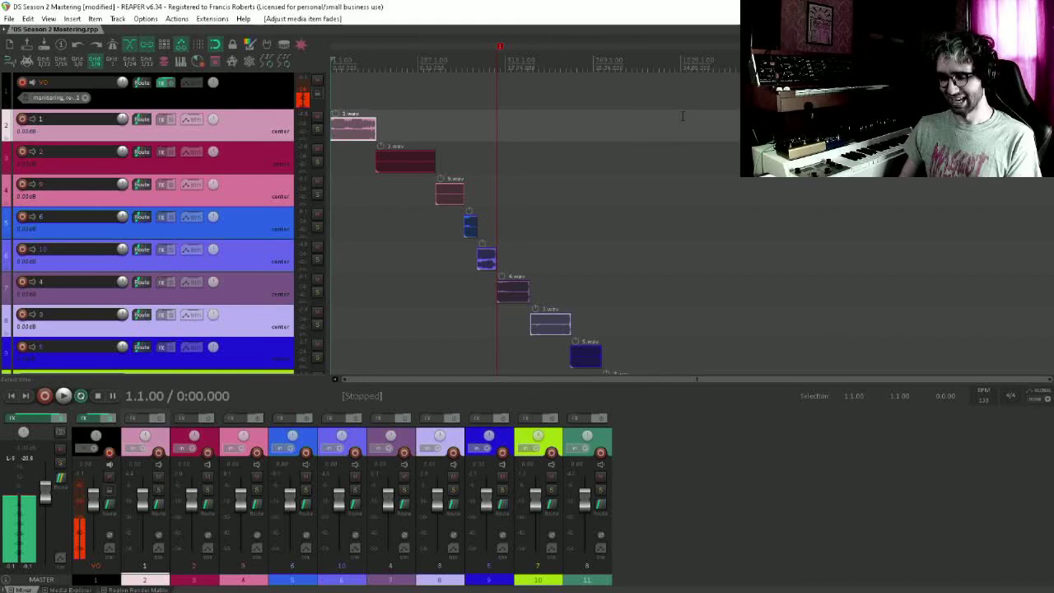
Play the closing section of 4.wav through its decaying tail and stop near its end.
left_click(521, 155)
scroll(521, 155, "up", 8)
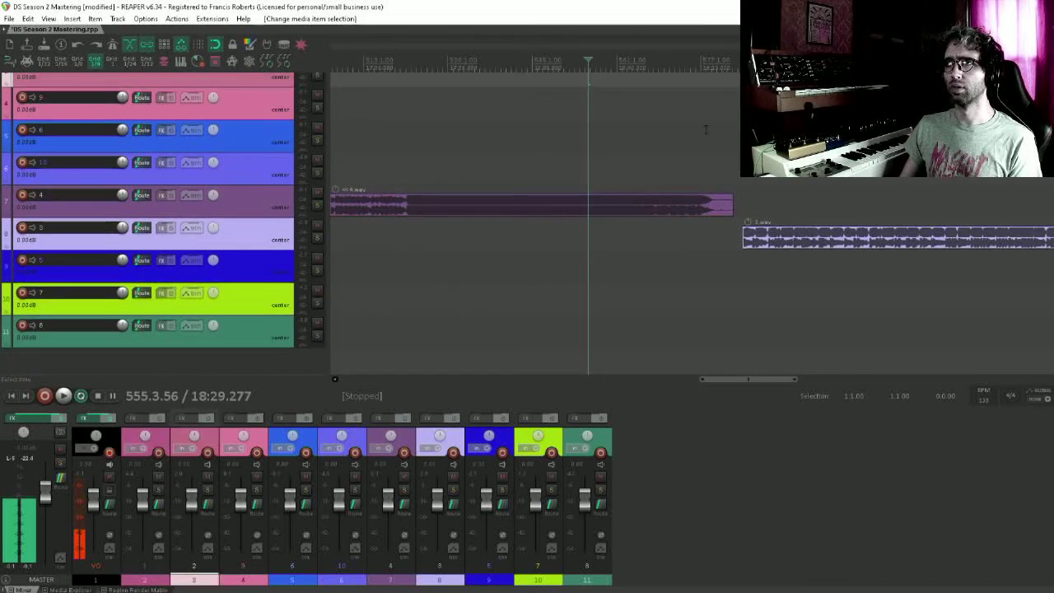
left_click(690, 131)
key("space")
scroll(636, 174, "up", 4)
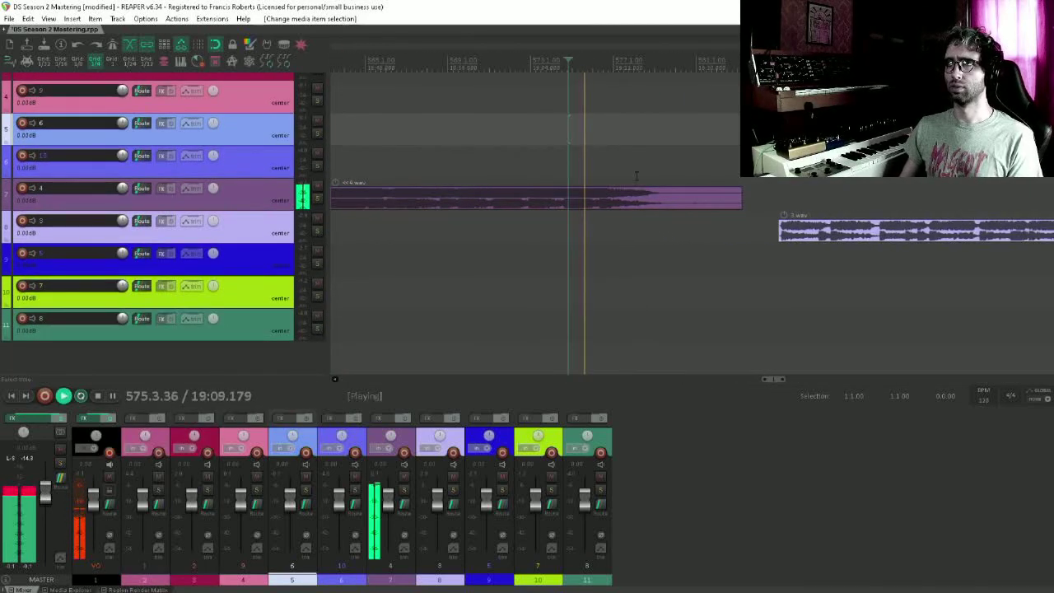
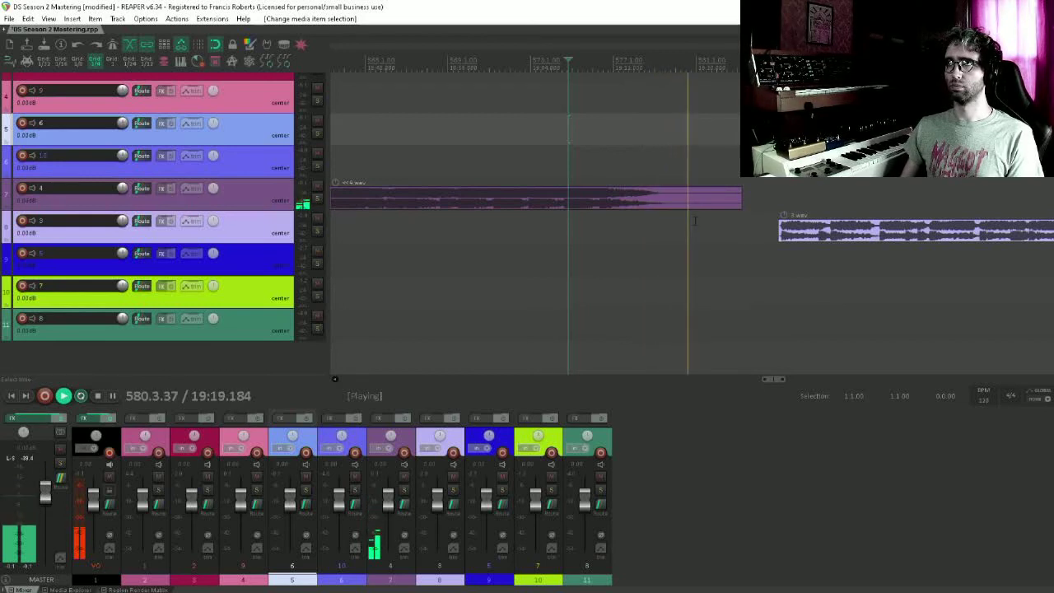
left_click(695, 200)
key("space")
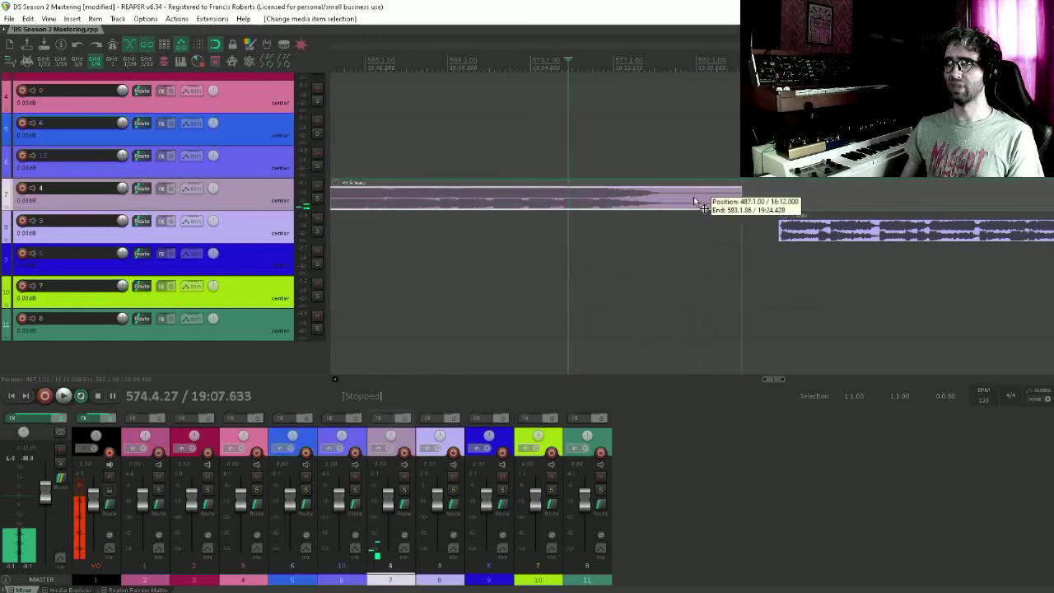
Split 4.wav at 580.4.80, delete the leftover tail, and add a fade-out over its ending.
scroll(696, 201, "up", 5)
key("s")
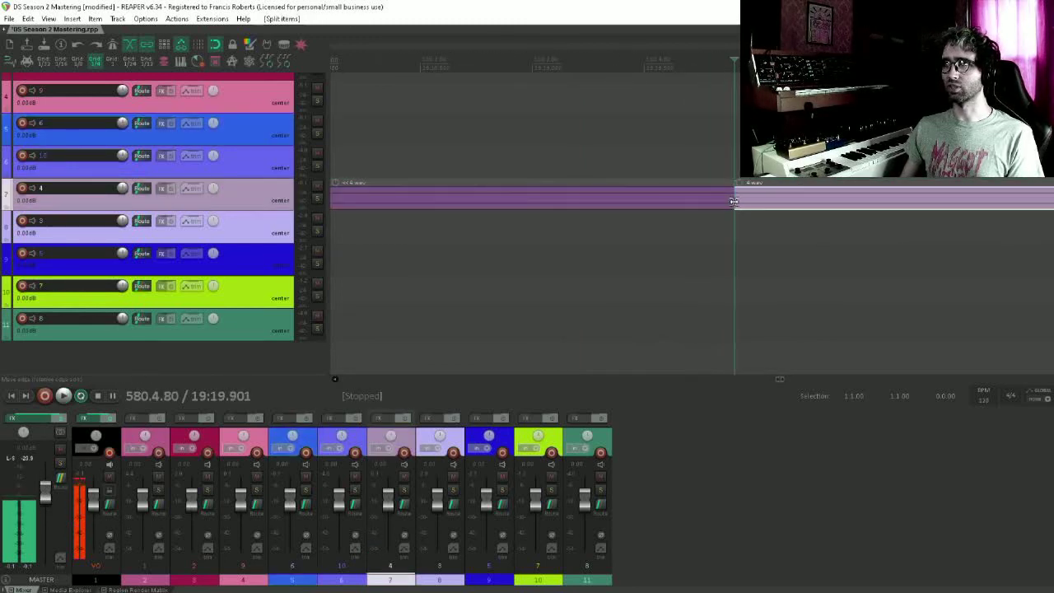
scroll(696, 201, "down", 4)
key("Delete")
left_click_drag(706, 189, 566, 190)
Play the faded ending of 4.wav and move 3.wav to start shortly after it, with a short fade-in.
left_click(484, 226)
key("space")
left_click_drag(1003, 227, 762, 214)
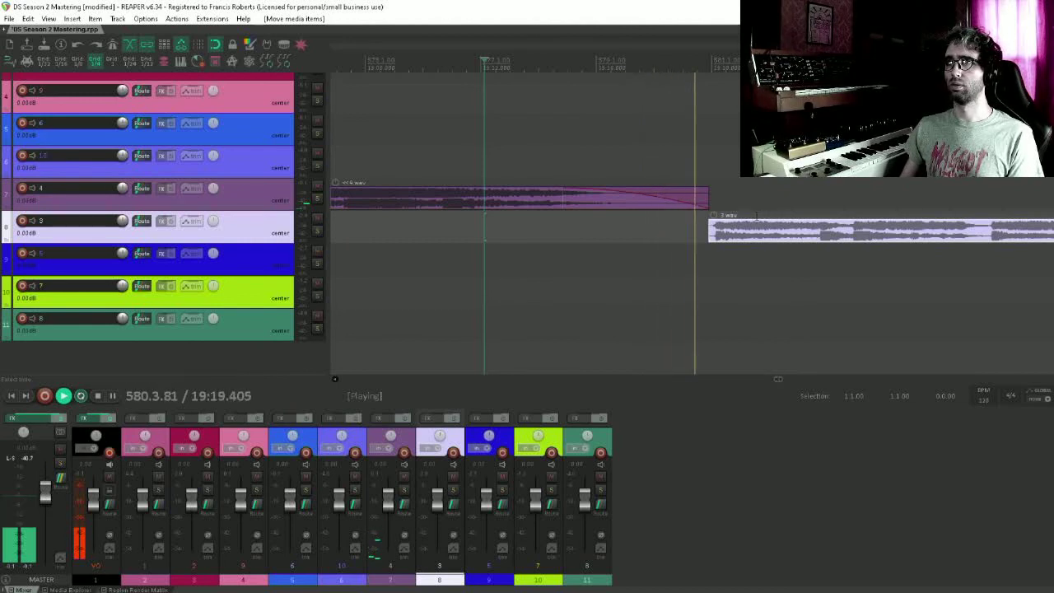
key("space")
mouse_move(728, 237)
left_mouse_down()
mouse_move(747, 238)
mouse_move(727, 224)
left_mouse_up()
left_click(626, 228)
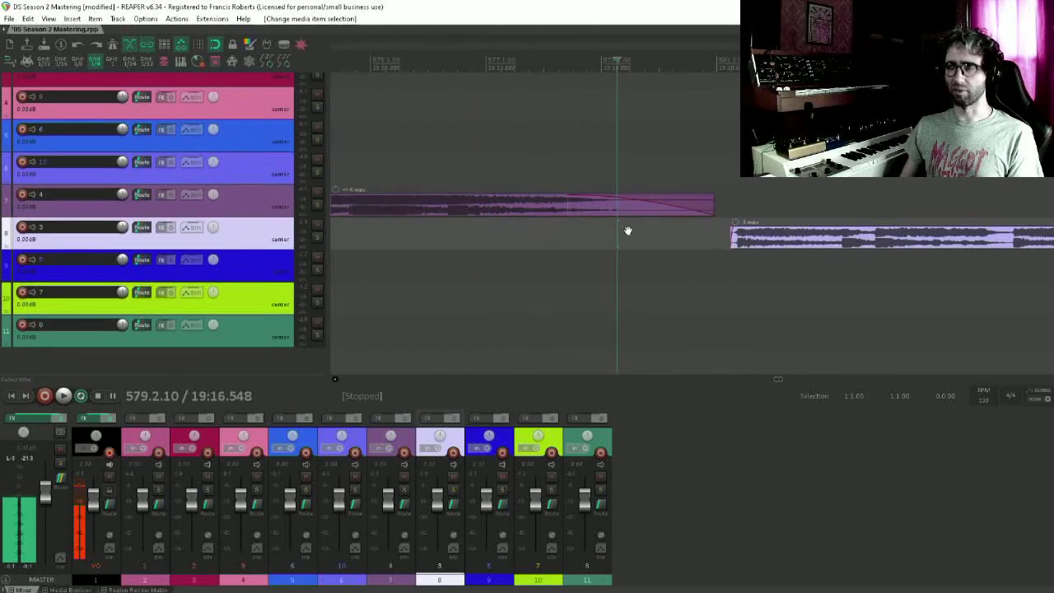
scroll(606, 262, "up", 1)
left_click_drag(642, 227, 599, 252)
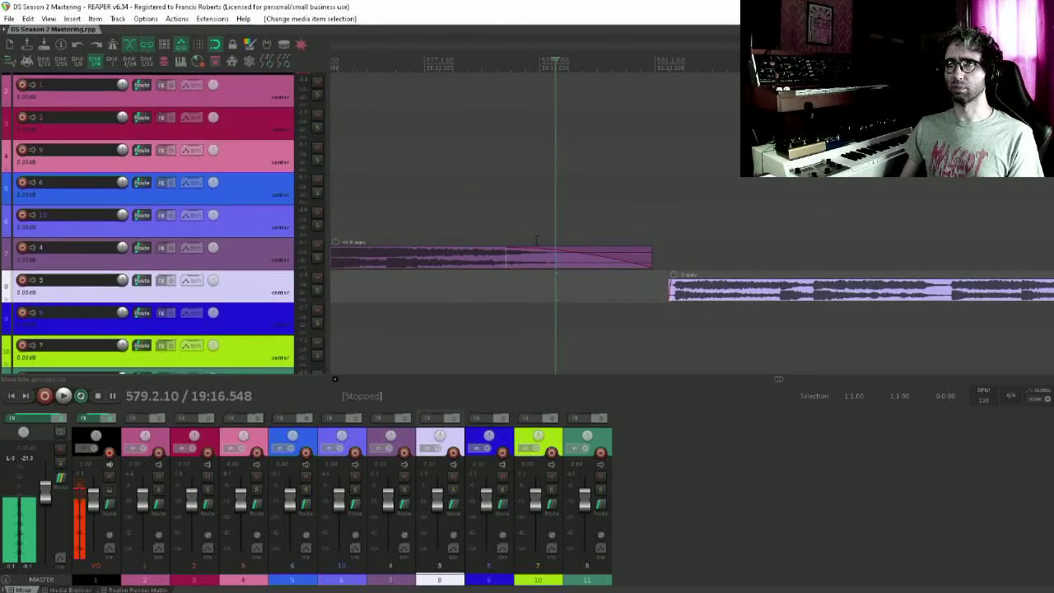
Play the transition from the faded end of 4.wav into the start of 3.wav.
left_click_drag(536, 239, 703, 212)
left_click(566, 160)
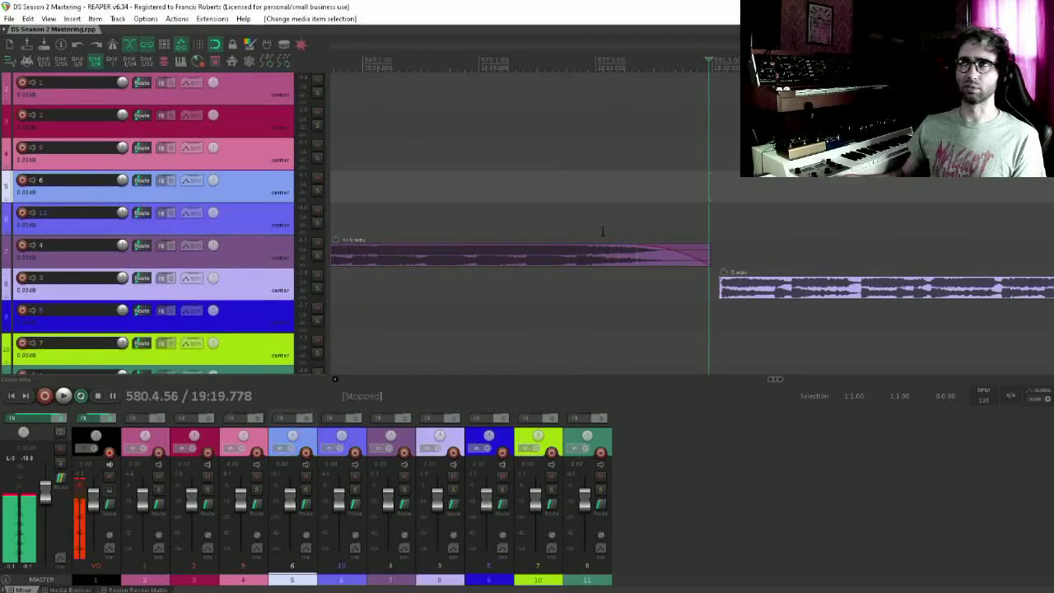
left_click(548, 175)
key("space")
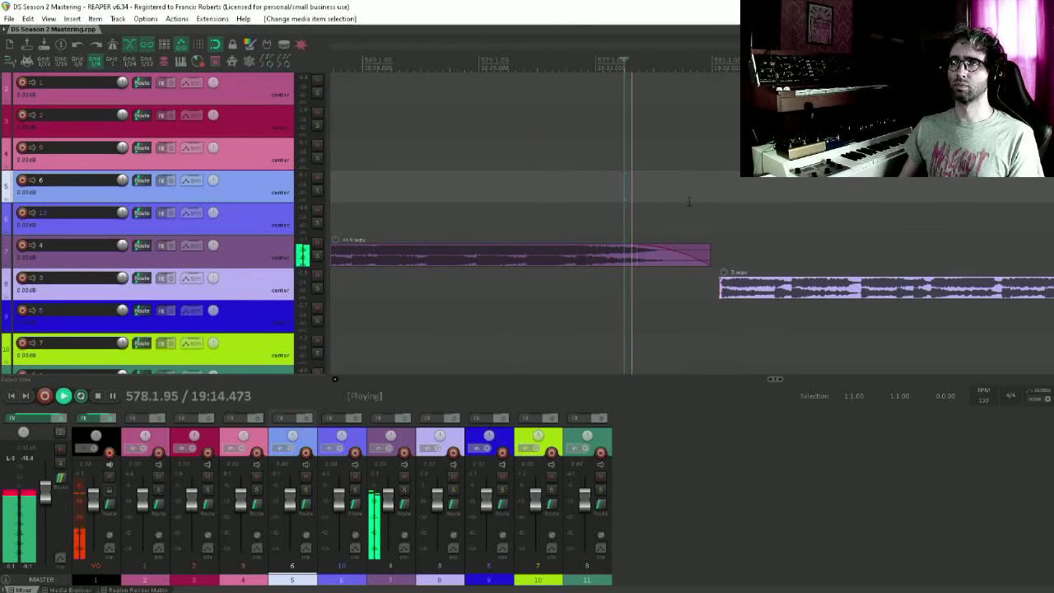
left_click_drag(689, 201, 627, 205)
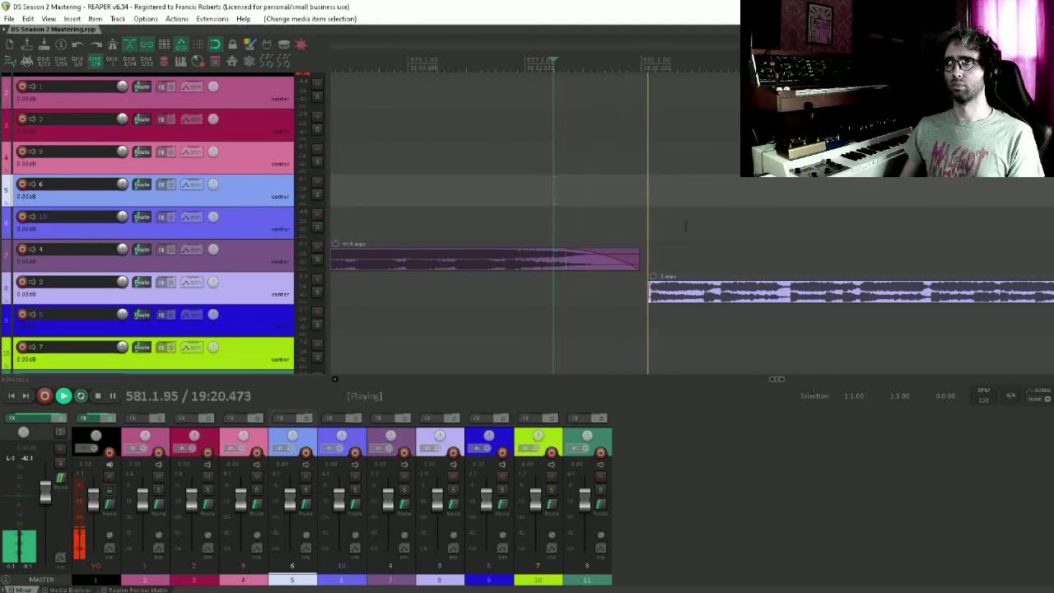
left_click_drag(757, 263, 364, 178)
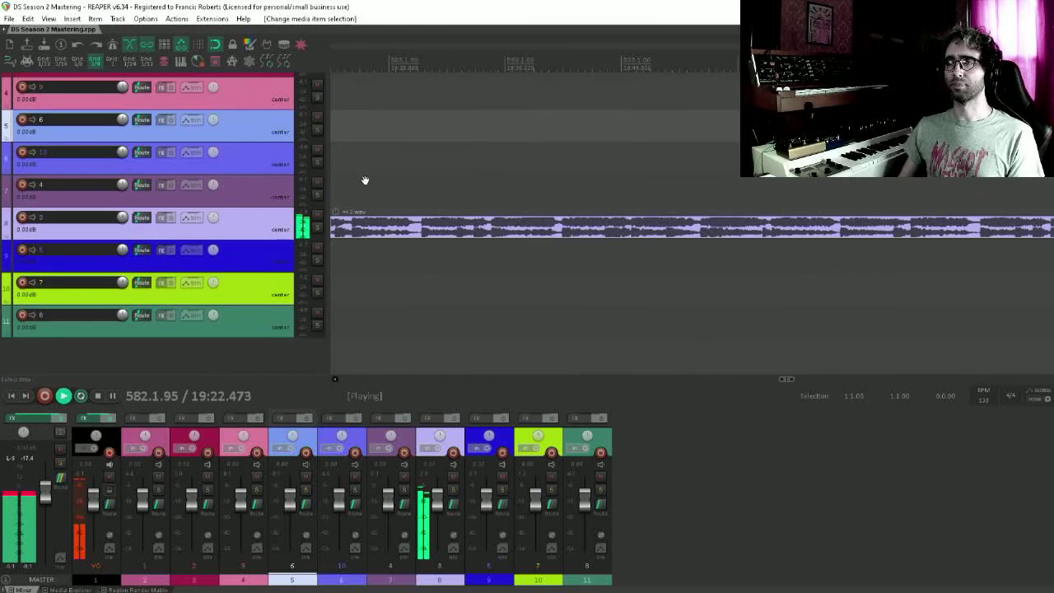
Play the closing section of 3.wav and move 5.wav up against its end.
scroll(757, 190, "down", 9)
left_click_drag(757, 190, 718, 196)
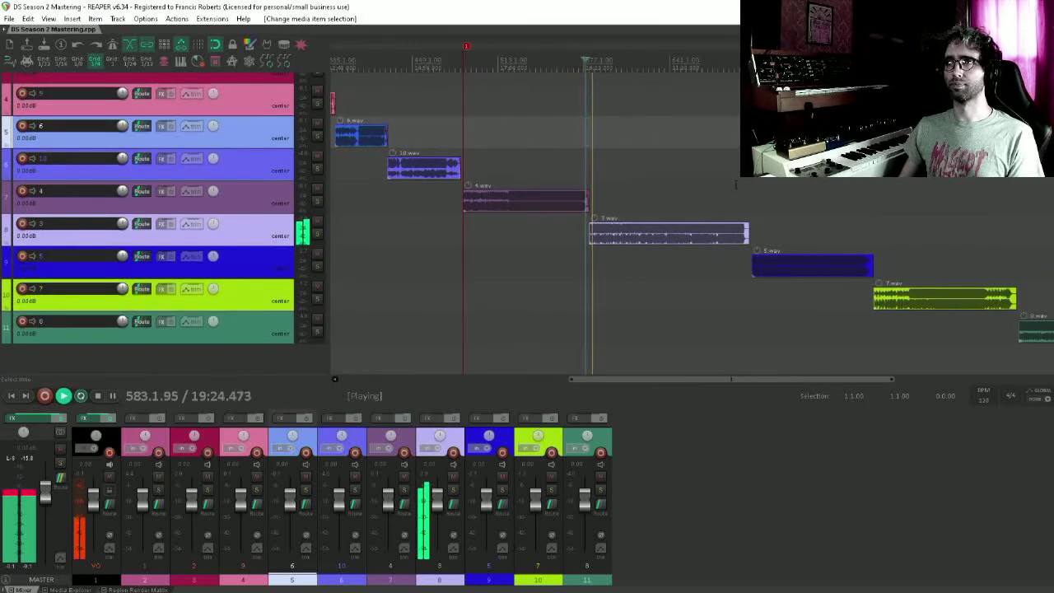
scroll(735, 184, "up", 8)
scroll(735, 184, "up", 1)
left_click_drag(782, 231, 690, 257)
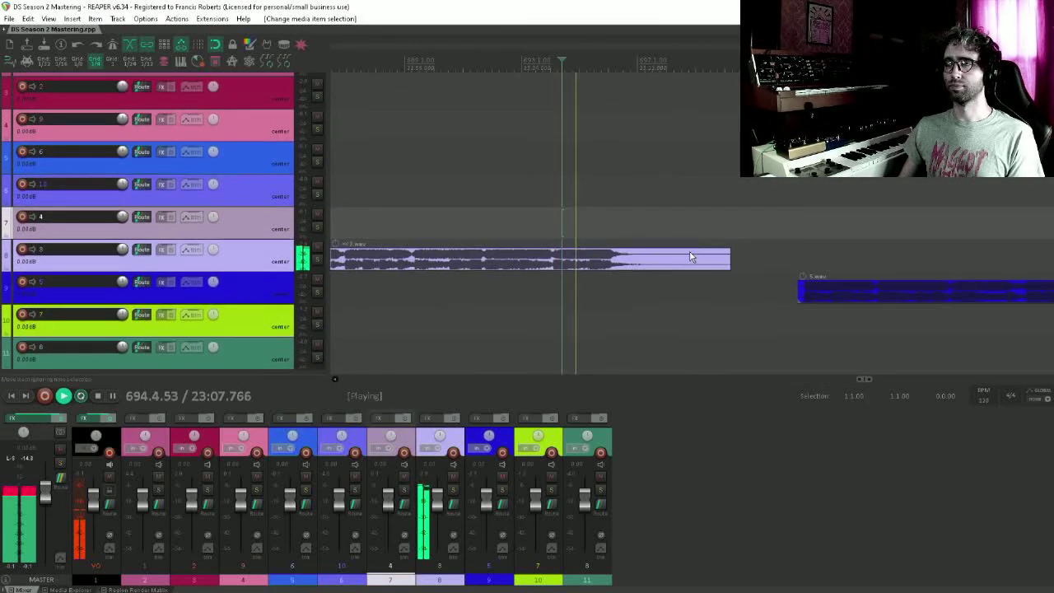
left_click_drag(860, 288, 792, 306)
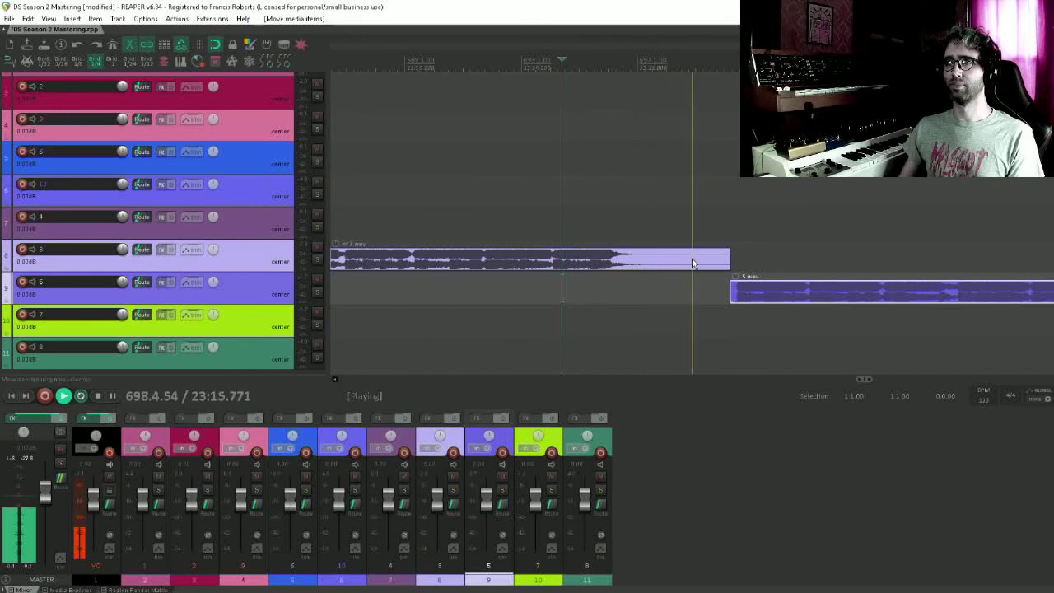
key("space")
Split 3.wav at 699.1.37, delete the leftover tail, and add a short fade-out at its end.
key("s")
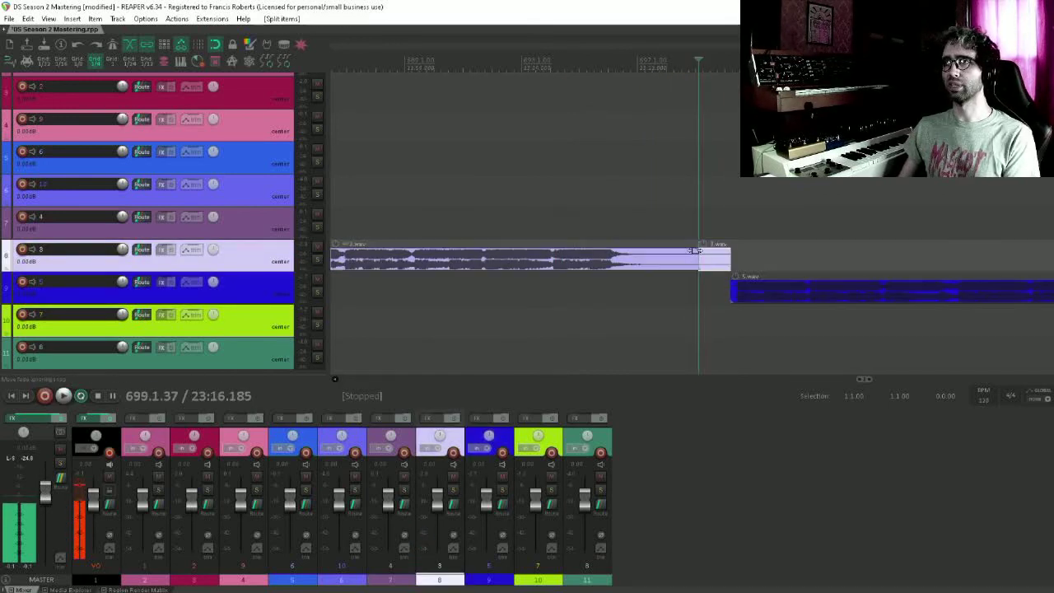
key("Delete")
left_click_drag(698, 248, 663, 249)
Move 5.wav, with a short fade-in, to the new end of 3.wav and play the transition between them.
left_click_drag(757, 288, 694, 285)
left_click(509, 285)
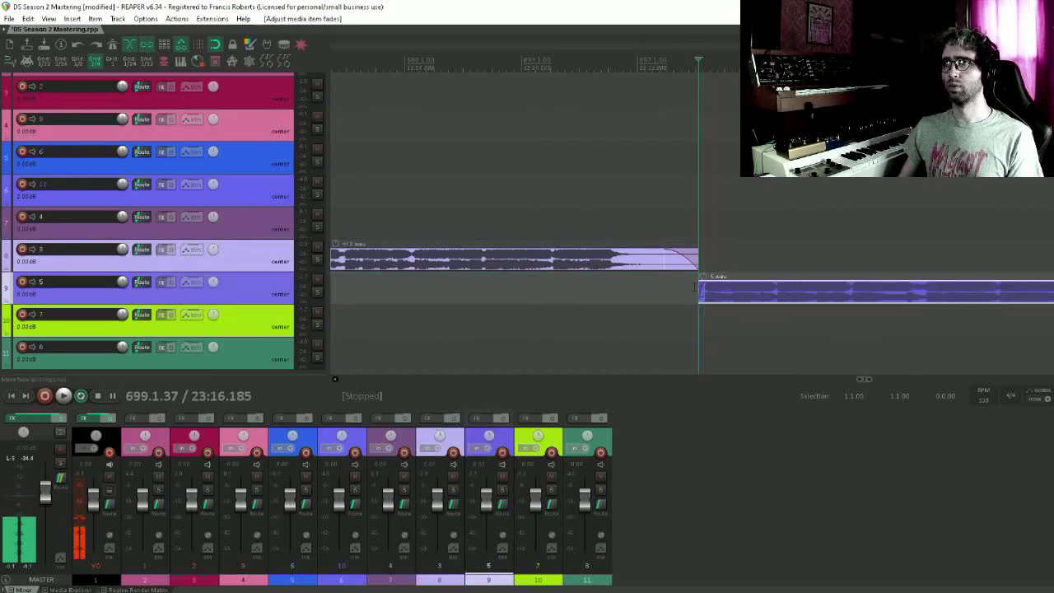
key("space")
left_click(527, 284)
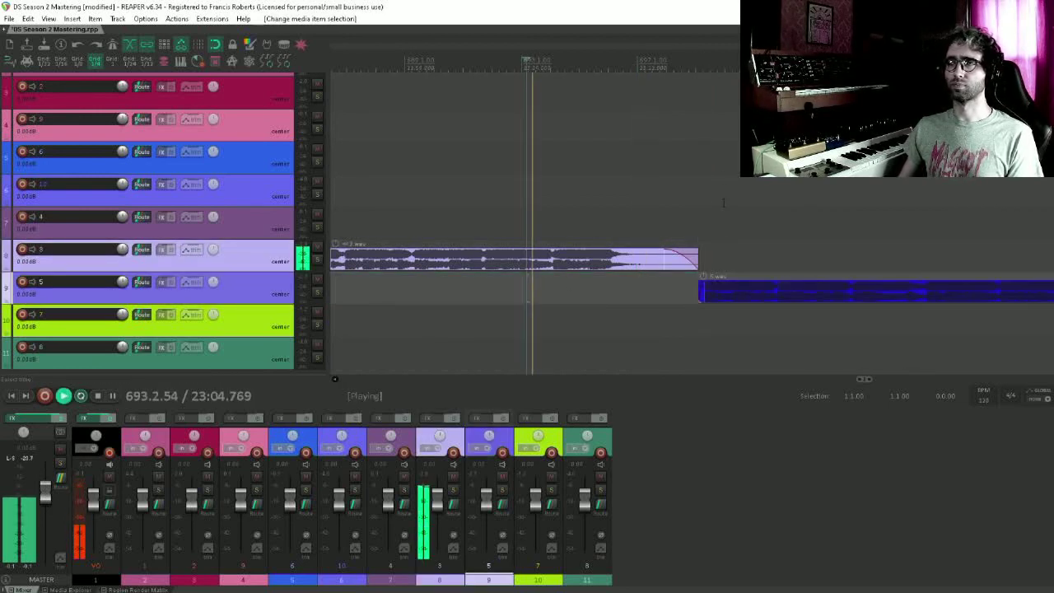
left_click_drag(722, 197, 505, 104)
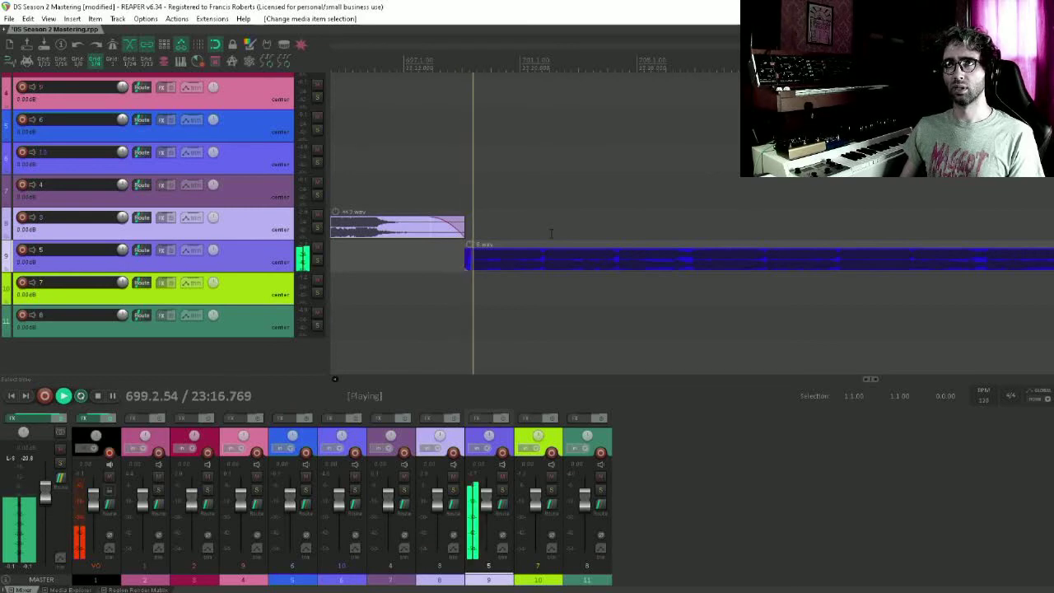
scroll(531, 233, "down", 4)
left_click_drag(769, 242, 560, 167)
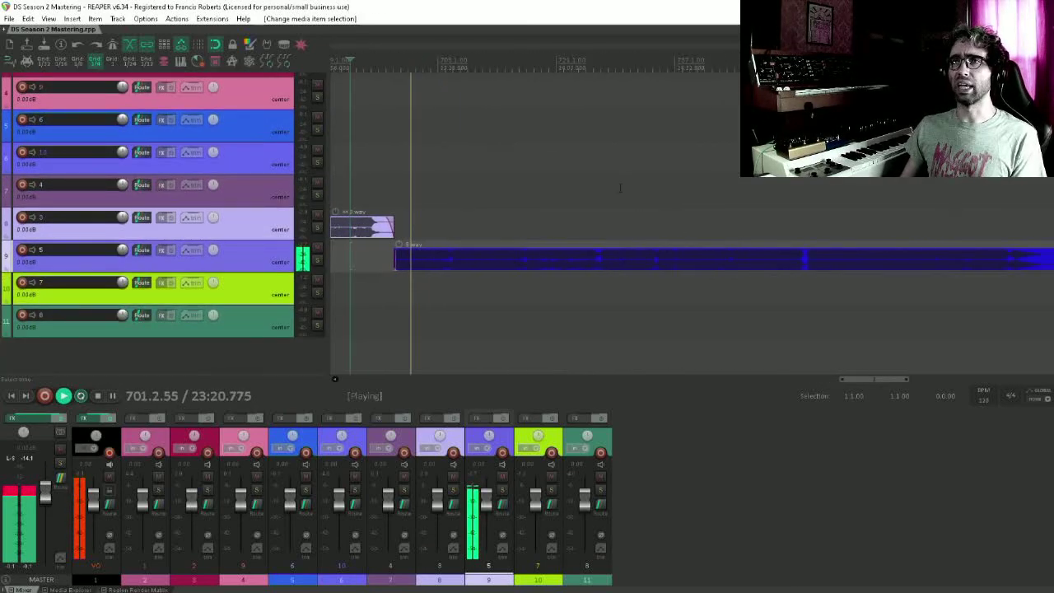
Save the project and play the closing section of 5.wav.
left_click(703, 255)
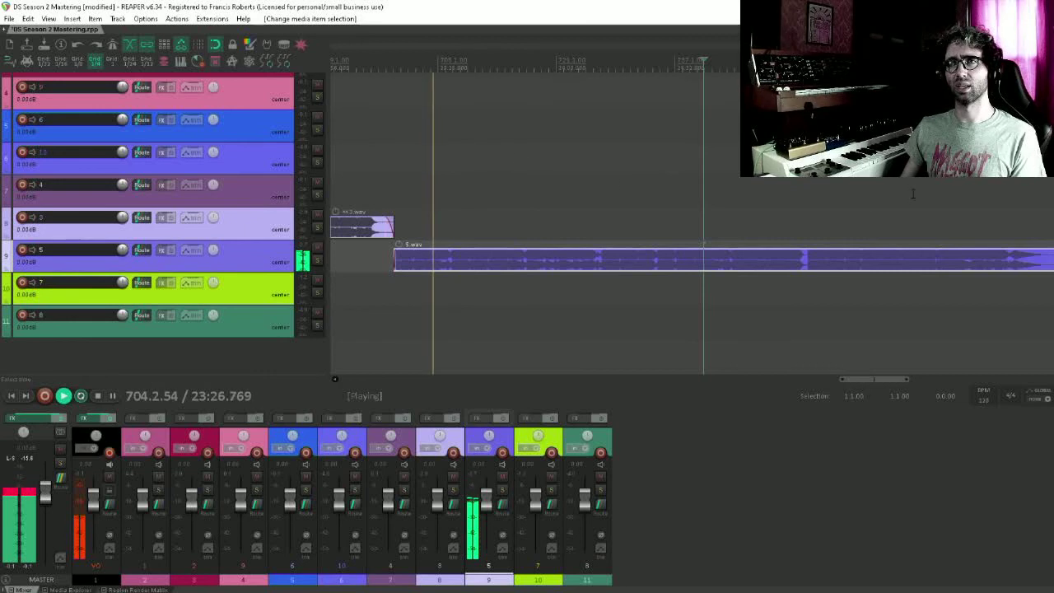
left_click(1013, 257)
scroll(992, 247, "right", 3)
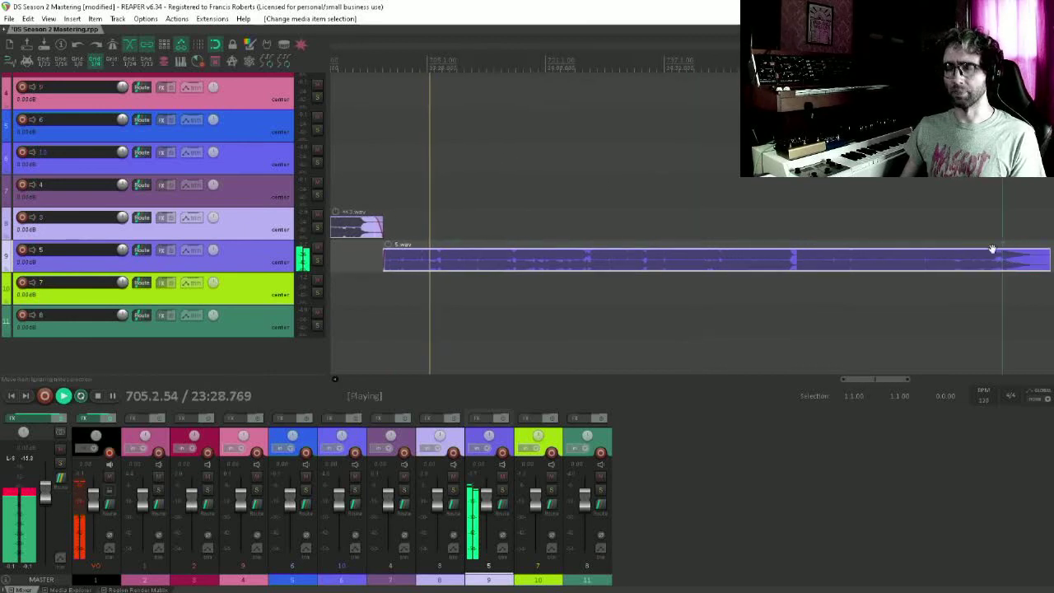
key("ctrl+s")
scroll(694, 177, "right", 3)
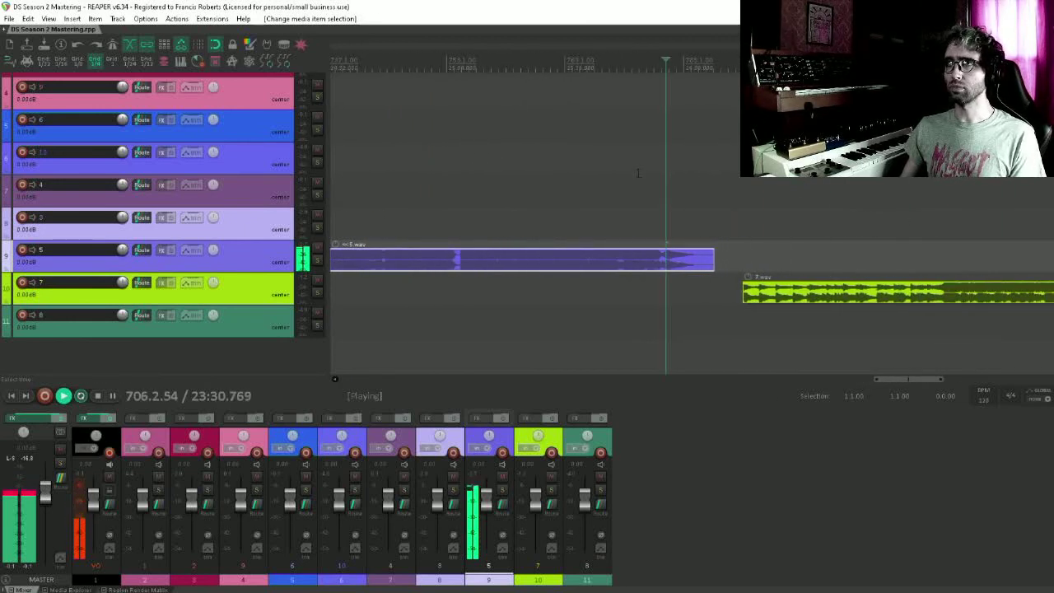
left_click(637, 172)
scroll(628, 153, "right", 2)
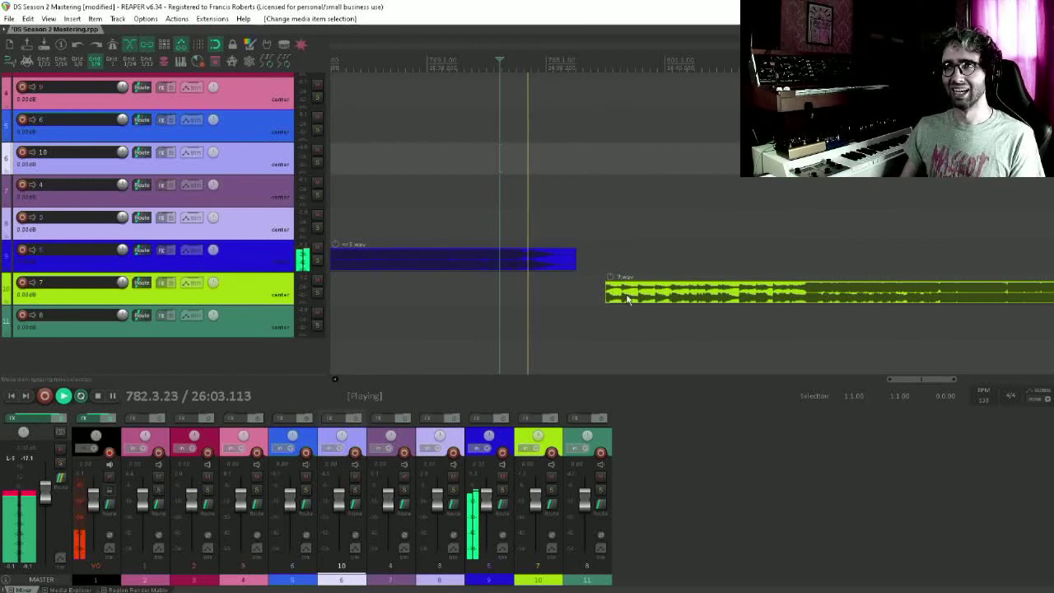
Move 7.wav close to the end of 5.wav while playing the ending of 5.wav.
left_click(555, 265)
scroll(565, 274, "up", 4)
left_click_drag(774, 301, 687, 301)
left_click_drag(827, 295, 753, 298)
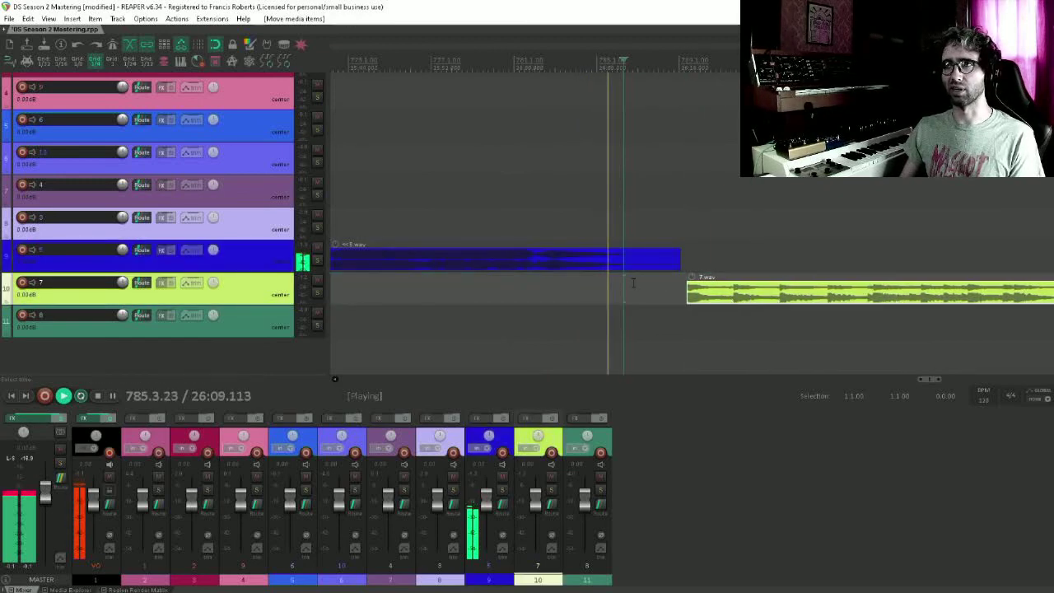
Play the last seconds of 5.wav, trim its quiet tail, and add a fade-out over the ending.
left_click(633, 283)
scroll(957, 264, "up", 3)
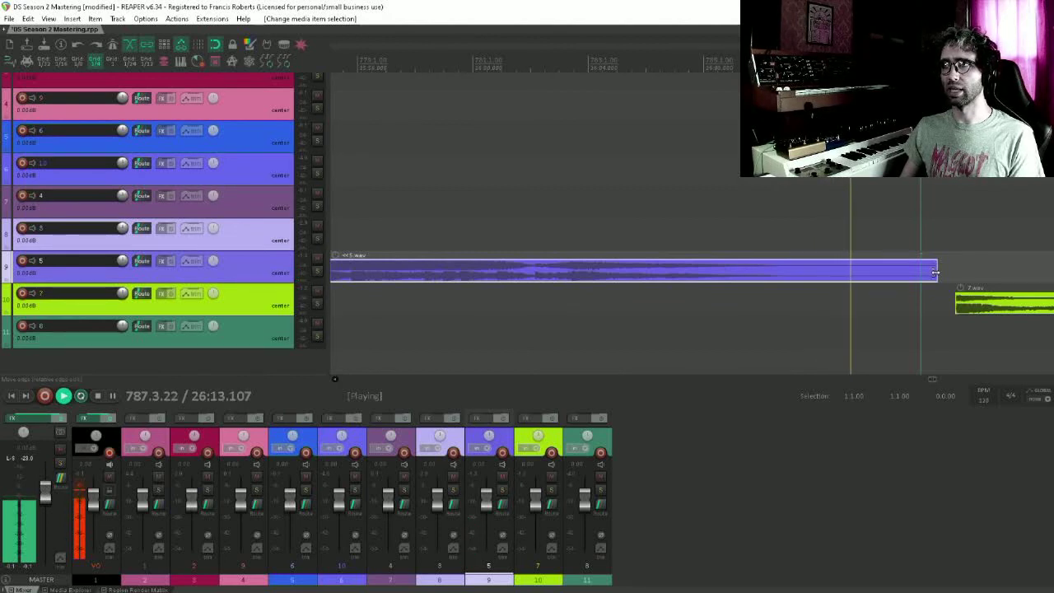
key("space")
left_click_drag(935, 272, 857, 266)
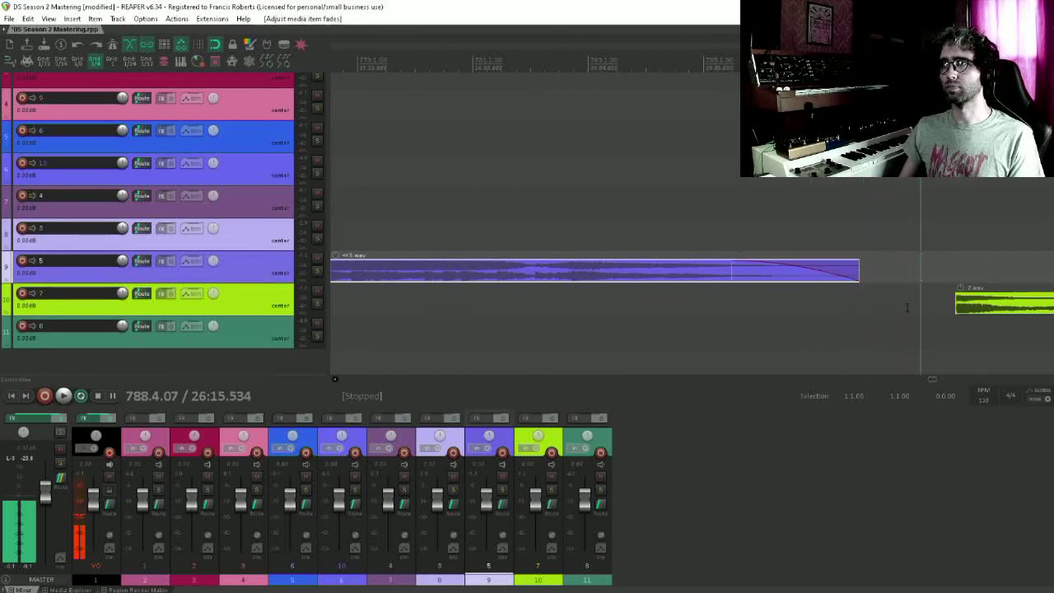
Move 7.wav to start at the trimmed end of 5.wav and give it a short fade-in.
left_click_drag(988, 303, 908, 306)
scroll(909, 306, "up", 6)
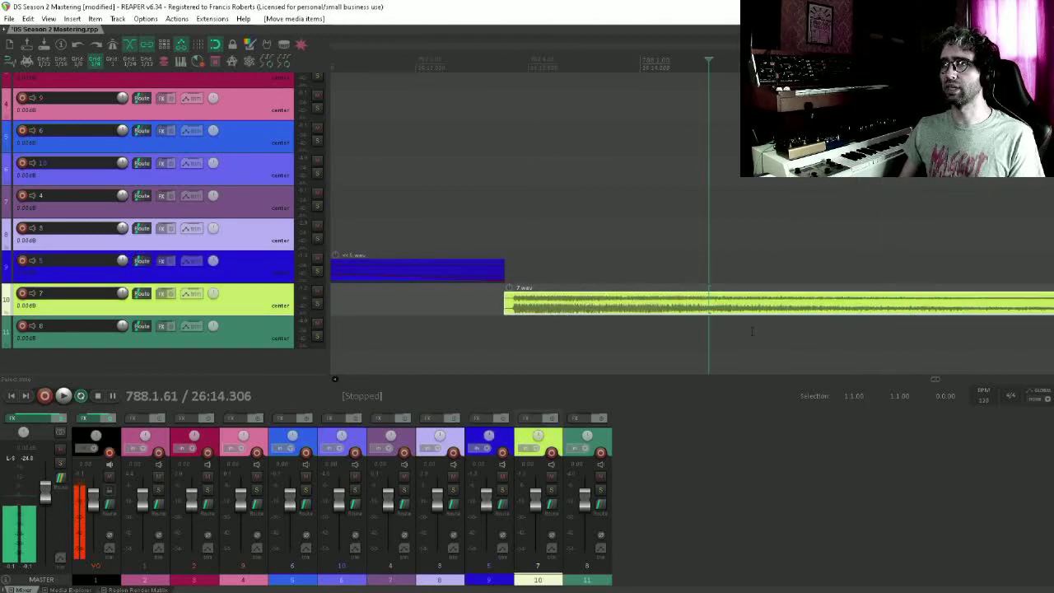
left_click_drag(538, 304, 546, 307)
Play the transition from the faded end of 5.wav into the opening of 7.wav.
scroll(546, 306, "down", 6)
left_click(384, 315)
key("space")
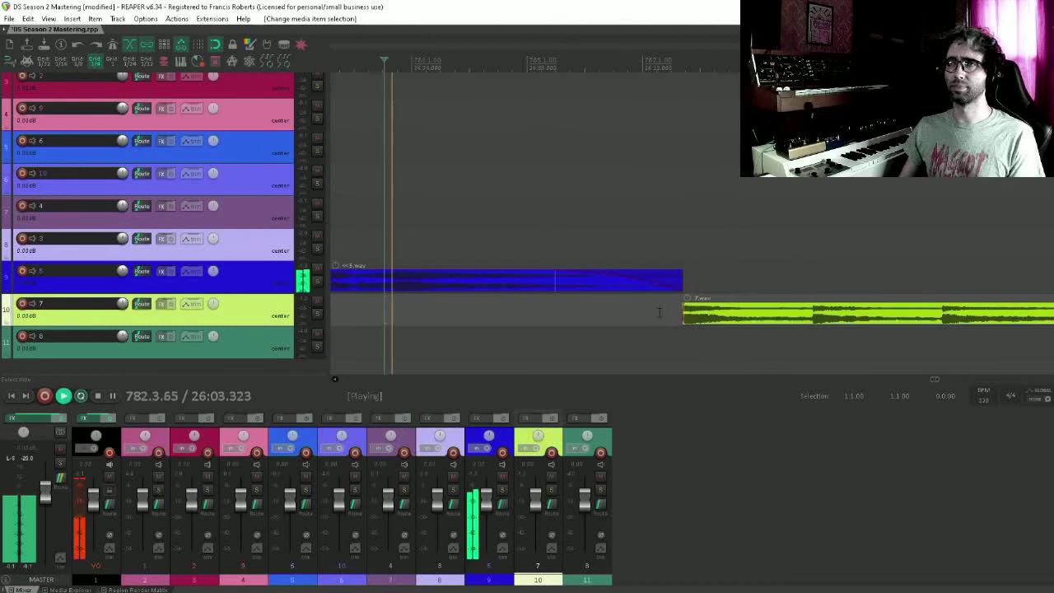
scroll(720, 231, "down", 6)
scroll(568, 193, "up", 2)
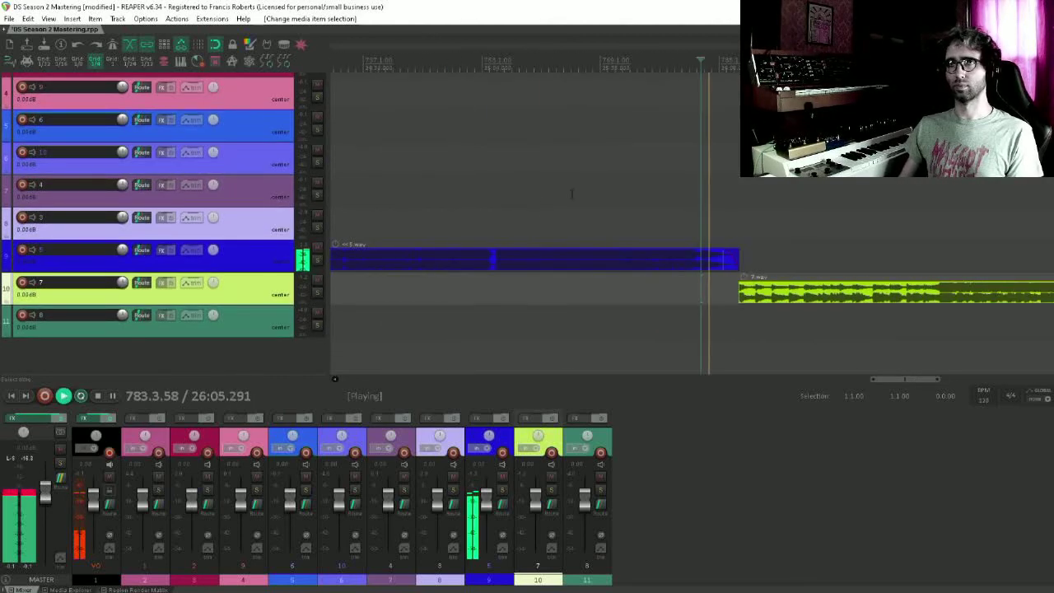
scroll(564, 189, "down", 4)
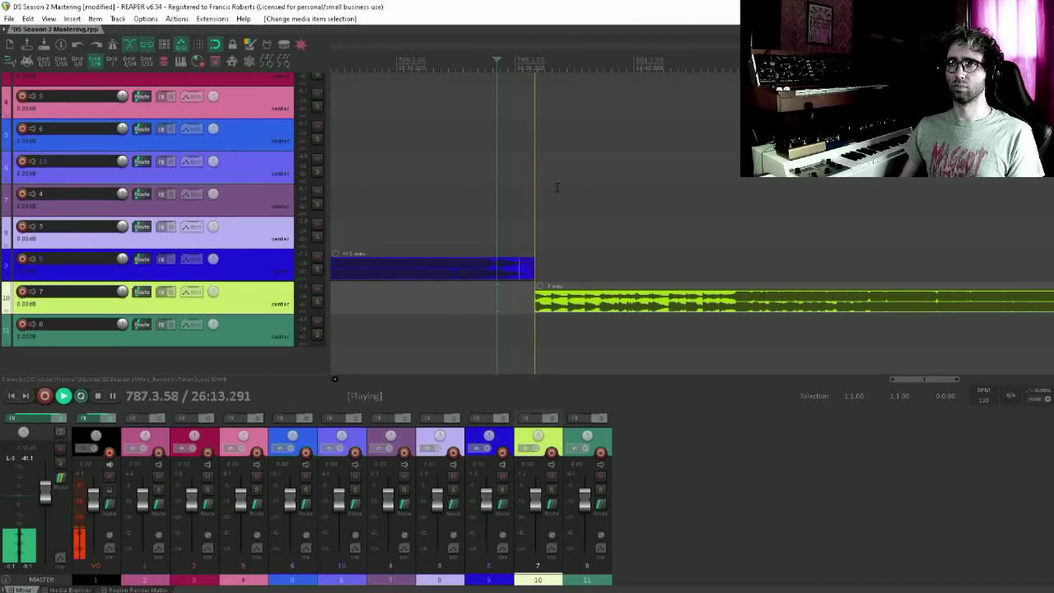
scroll(817, 257, "down", 3)
scroll(817, 258, "right", 5)
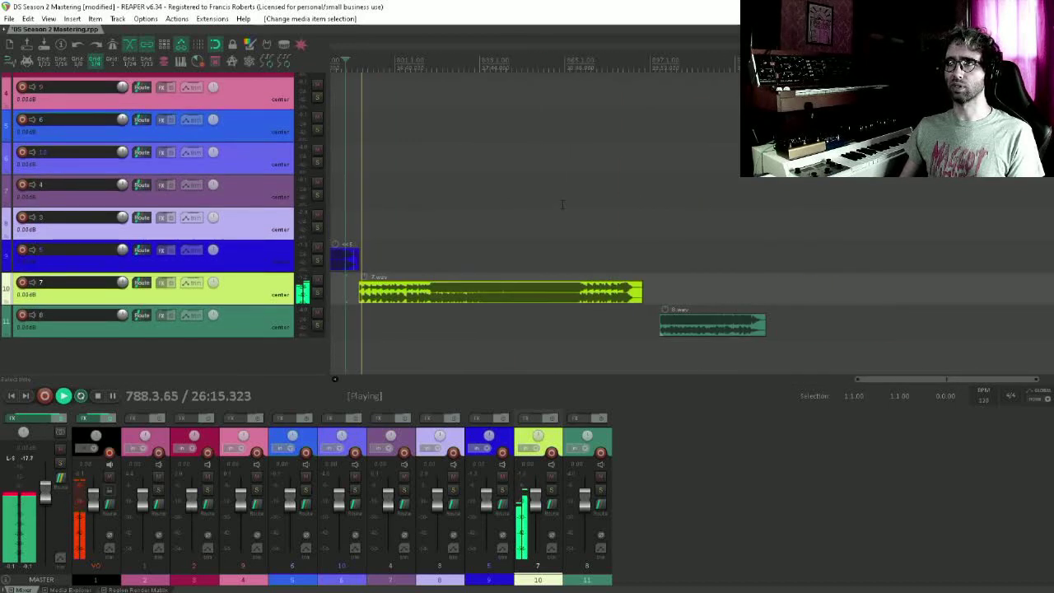
Audition the end of 7.wav and move 8.wav so it starts directly where 7.wav ends.
left_click(560, 205)
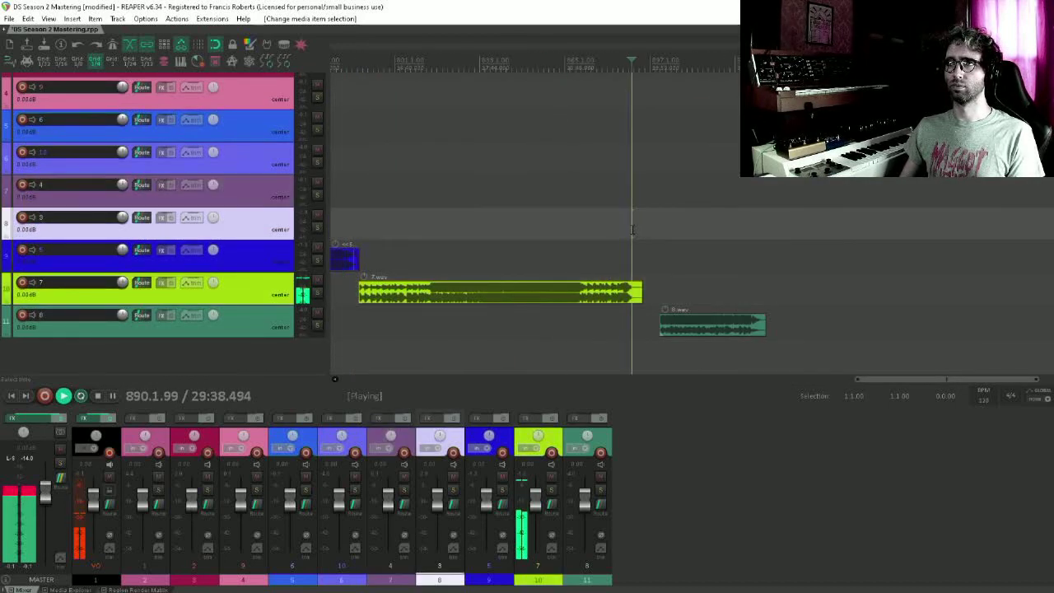
scroll(622, 190, "up", 4)
left_click_drag(680, 325, 609, 325)
scroll(609, 324, "up", 3)
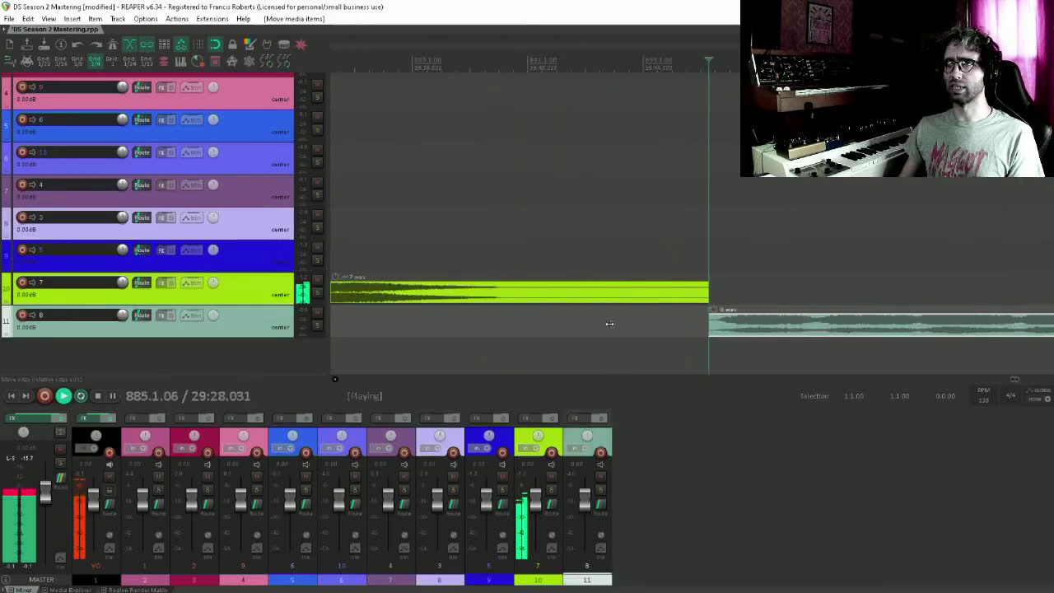
Fade out the end of 7.wav and add a short fade-in at the start of 8.wav.
left_click_drag(708, 283, 609, 279)
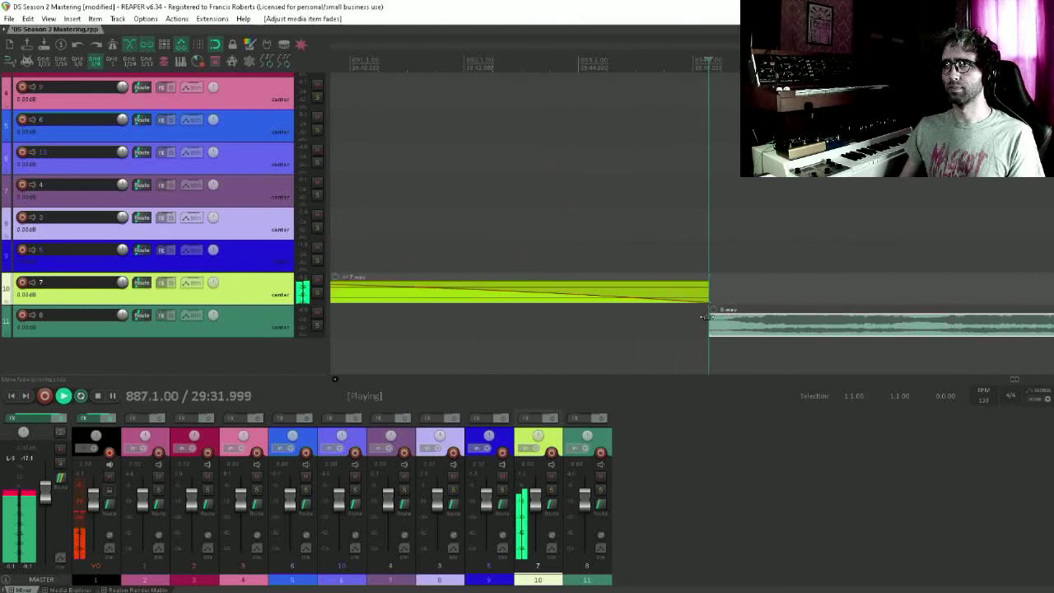
left_click(745, 329)
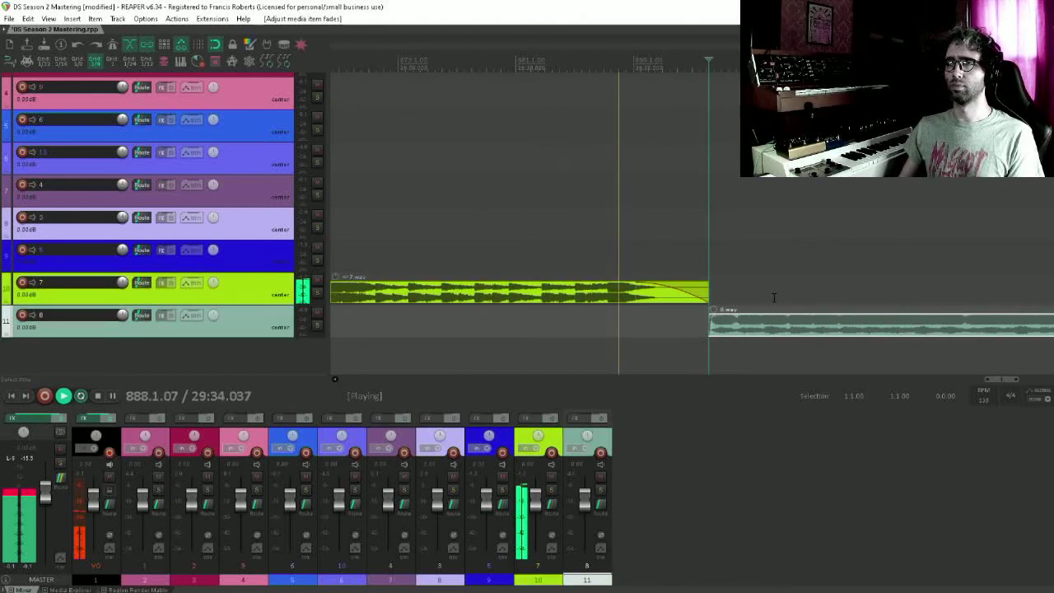
scroll(745, 317, "down", 6)
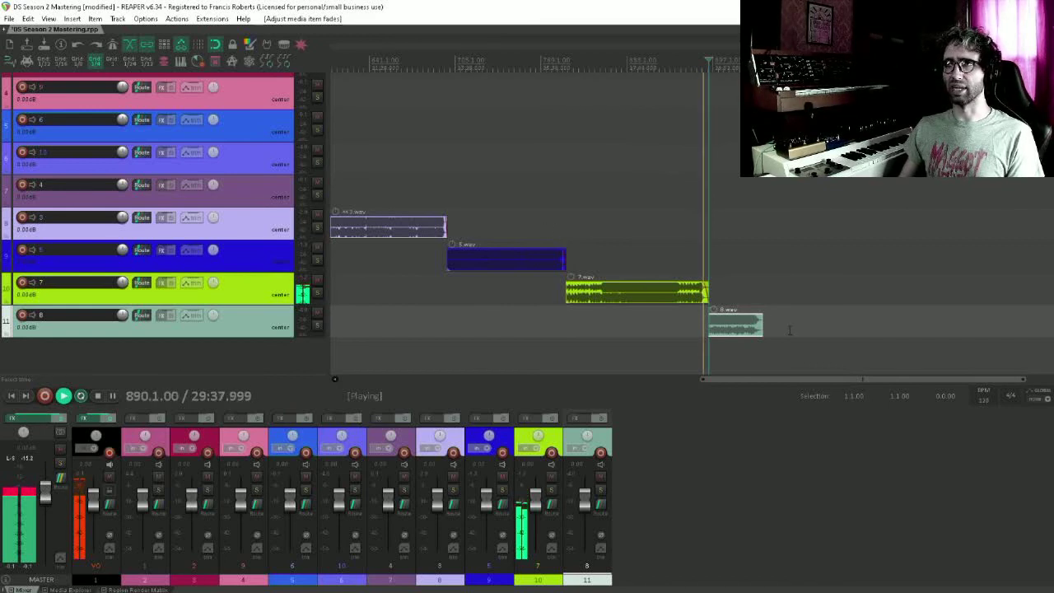
Trim the quiet tail off 7.wav while keeping a fade-out, and replay its ending.
scroll(788, 330, "up", 3)
scroll(781, 330, "up", 3)
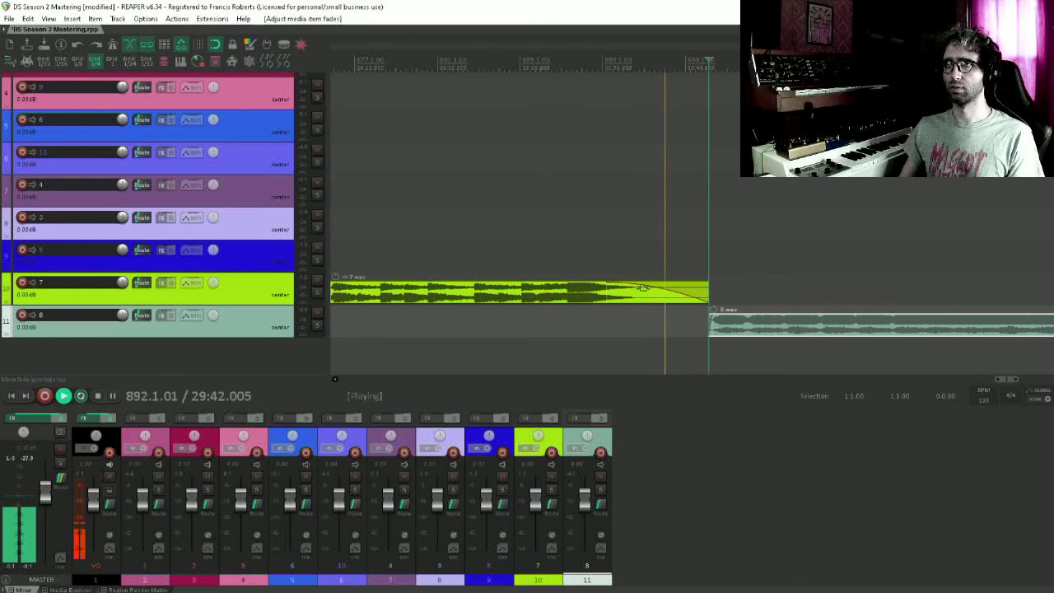
key("space")
mouse_move(643, 288)
left_mouse_down()
mouse_move(706, 294)
mouse_move(655, 297)
left_mouse_up()
left_click(593, 311)
key("space")
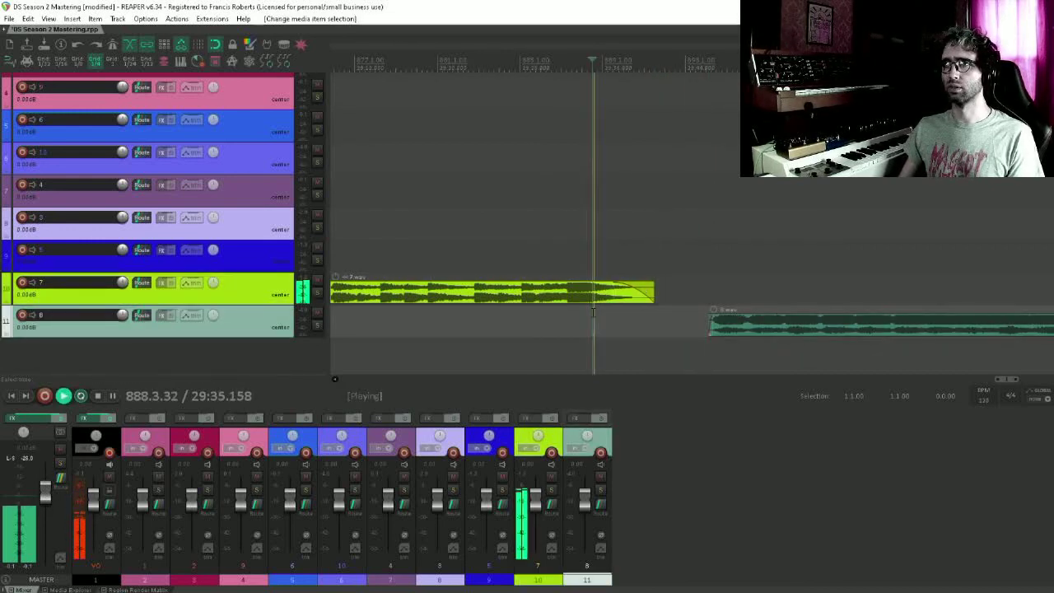
Move 8.wav up behind the trimmed end of 7.wav with a small gap, and play the transition.
left_click_drag(747, 321, 695, 320)
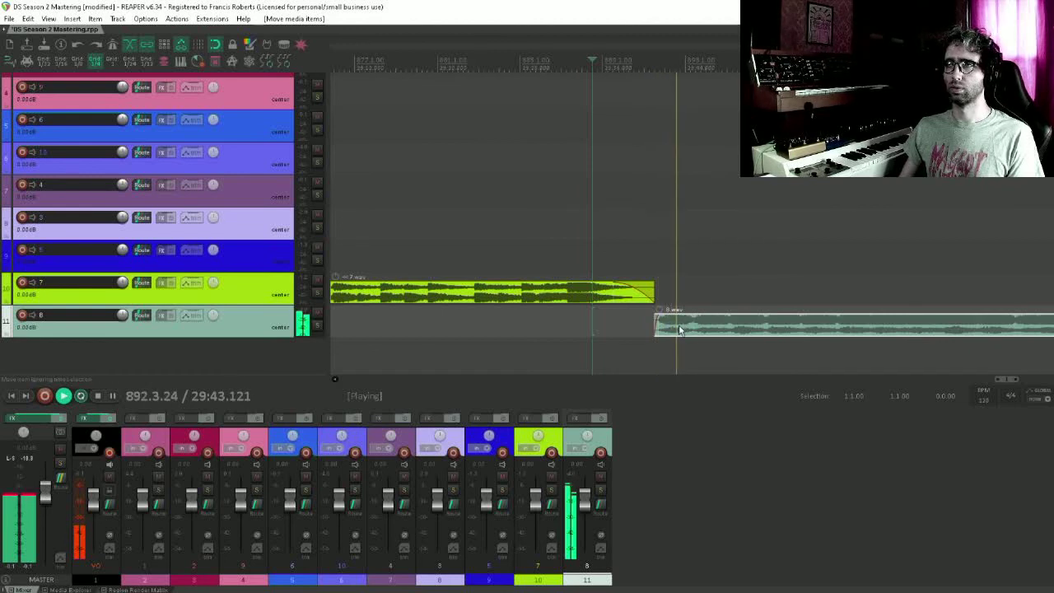
scroll(679, 329, "up", 3)
left_click_drag(679, 329, 702, 330)
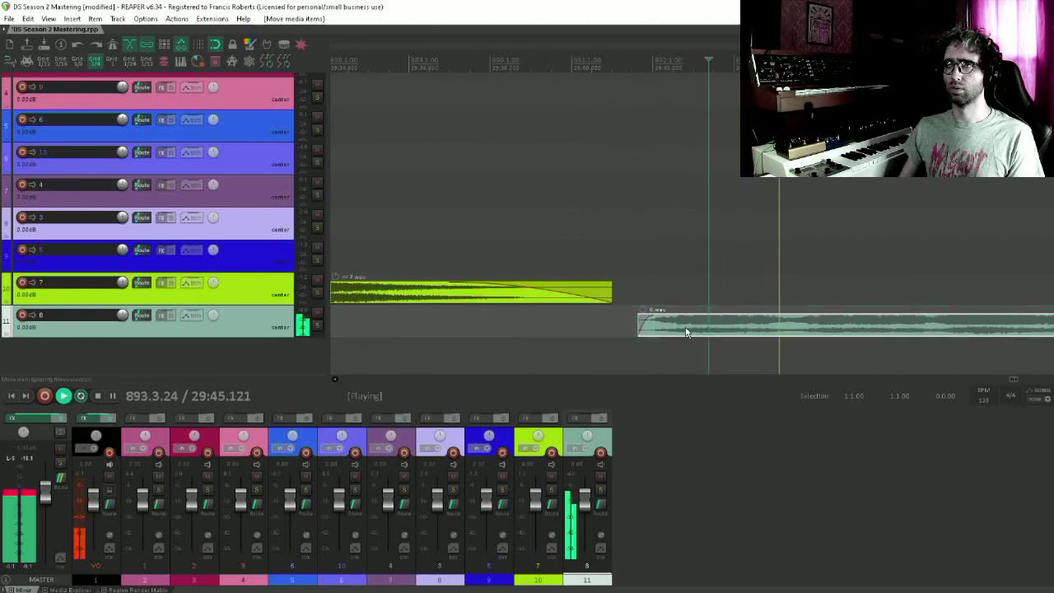
left_click(629, 307)
scroll(692, 280, "down", 6)
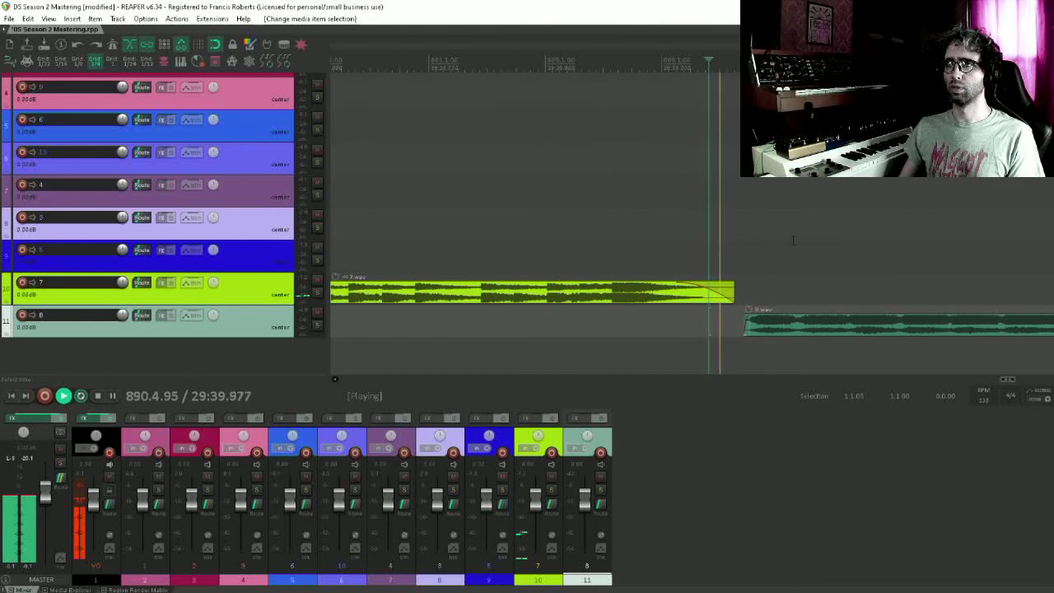
Audition the end of 8.wav, add a fade-out to it, and stop playback with the cursor just past the item.
left_click(871, 237)
left_click(890, 317)
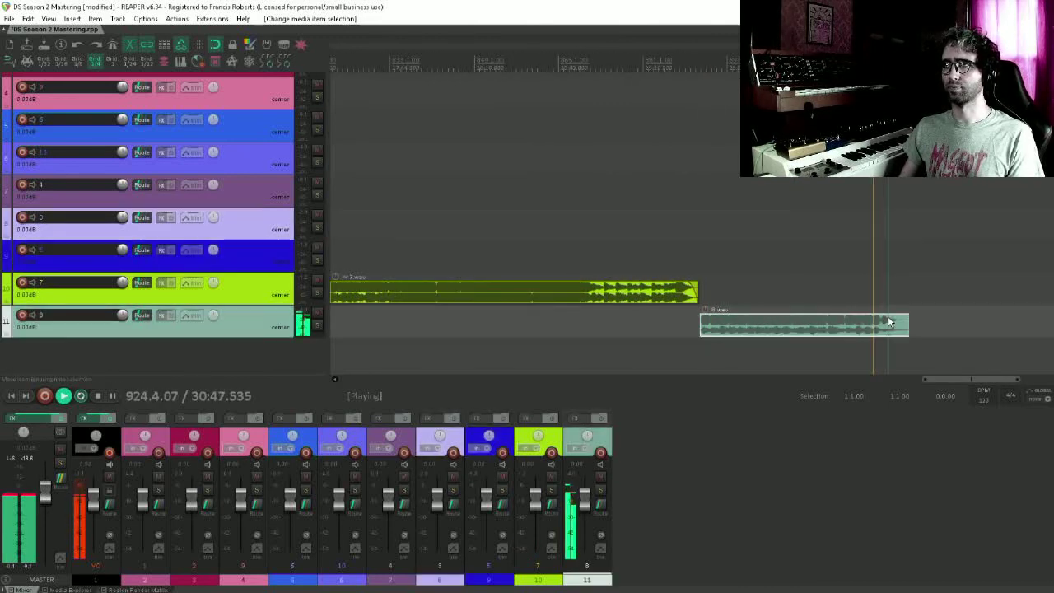
scroll(888, 321, "up", 4)
left_click_drag(819, 313, 708, 318)
key("space")
left_click(870, 326)
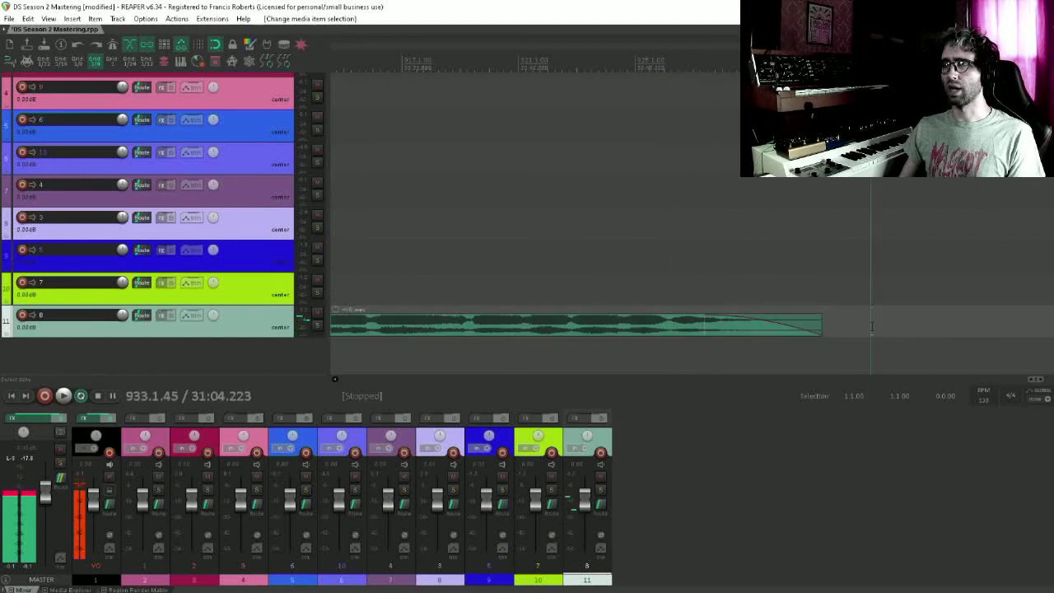
Show the grid lines and add a marker at 933.1.00, just after the end of 8.wav.
left_click(199, 45)
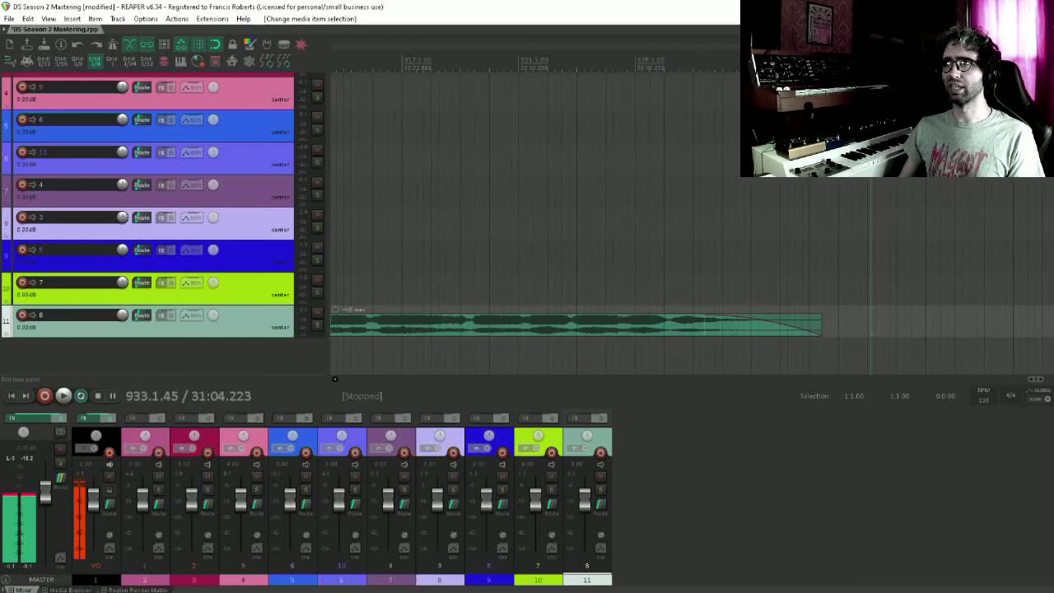
left_click(867, 325)
key("m")
scroll(691, 222, "down", 10)
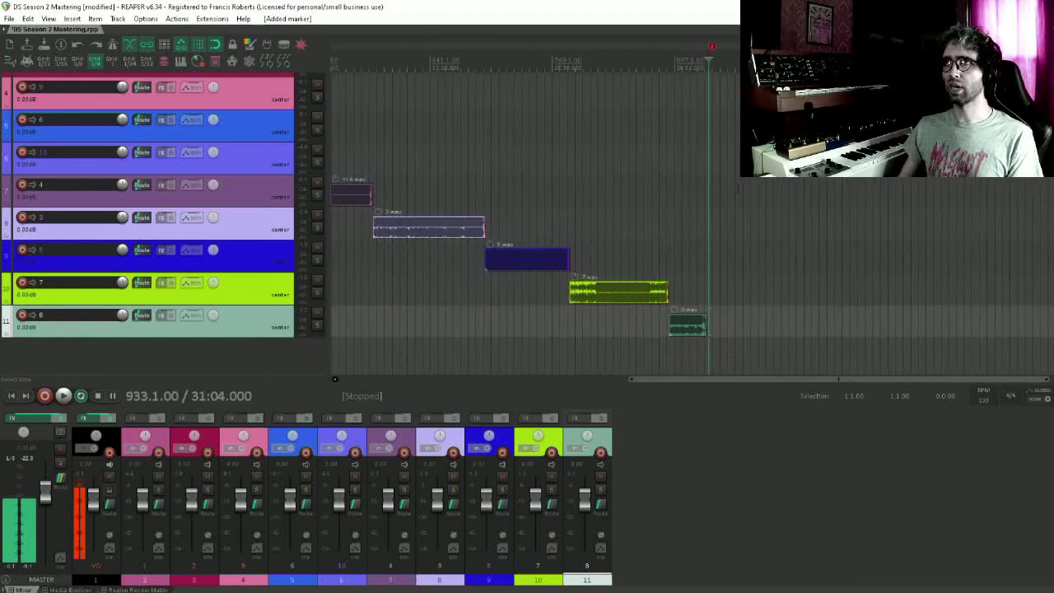
Select the time range between the markers at 487.1.00 and 933.1.00.
left_click_drag(540, 229, 753, 326)
double_click(680, 68)
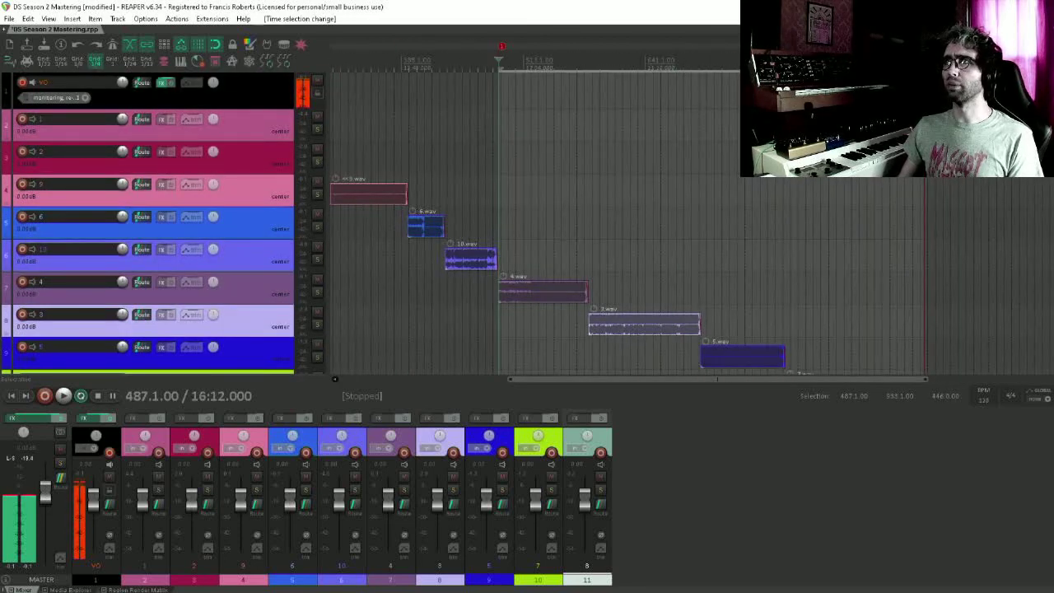
left_click_drag(924, 65, 920, 65)
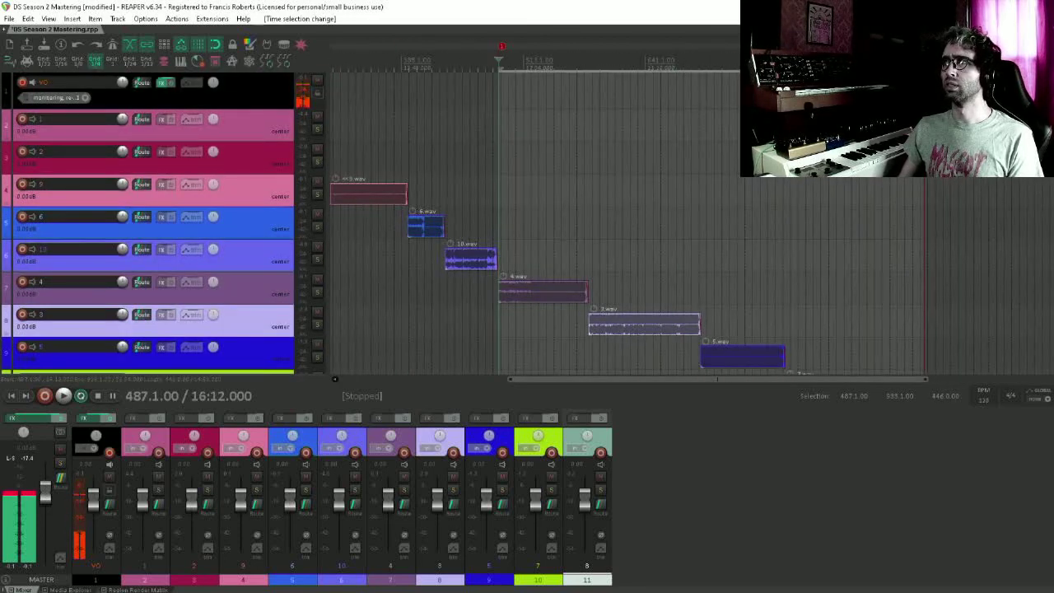
Return to the project start and select the time range from 1.1.00 to 487.1.00.
key("Home")
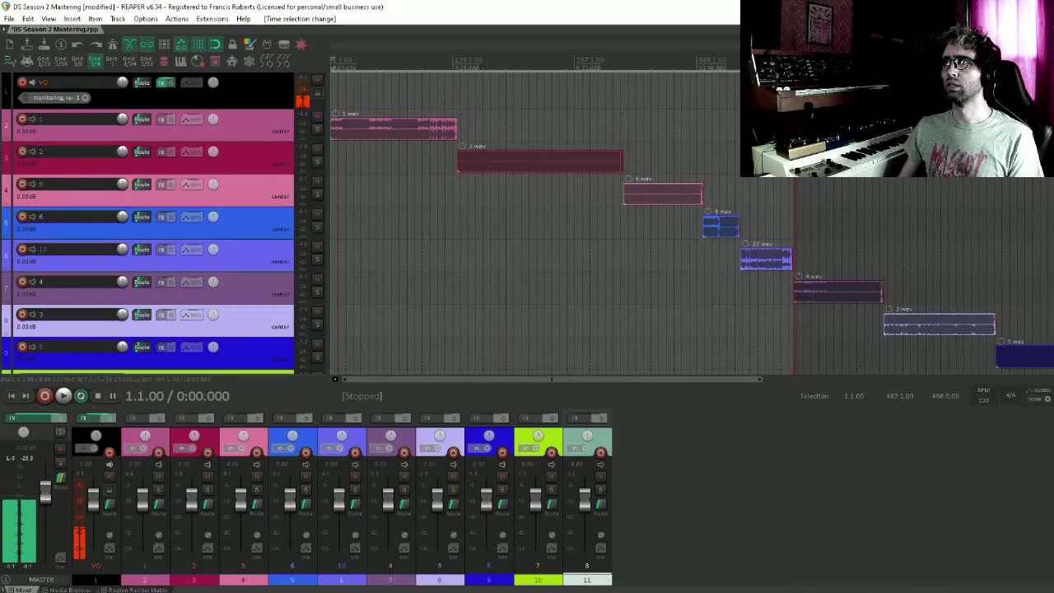
scroll(691, 222, "up", 4)
scroll(691, 222, "down", 4)
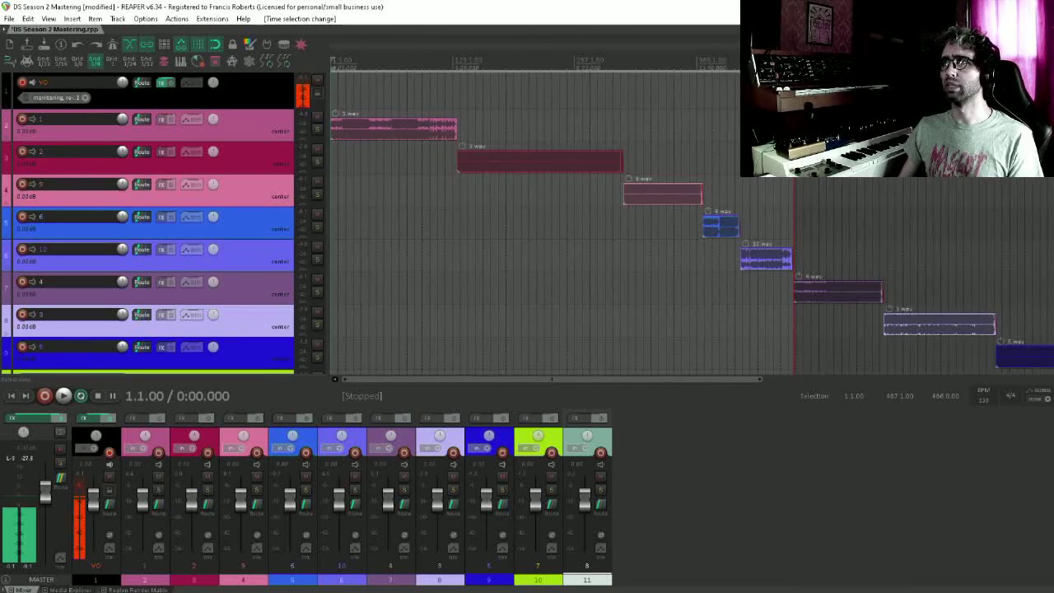
Play the fade-out of 10.wav and the gap before 4.wav to check where the first half ends.
scroll(692, 222, "right", 1)
left_click(745, 64)
scroll(747, 222, "up", 4)
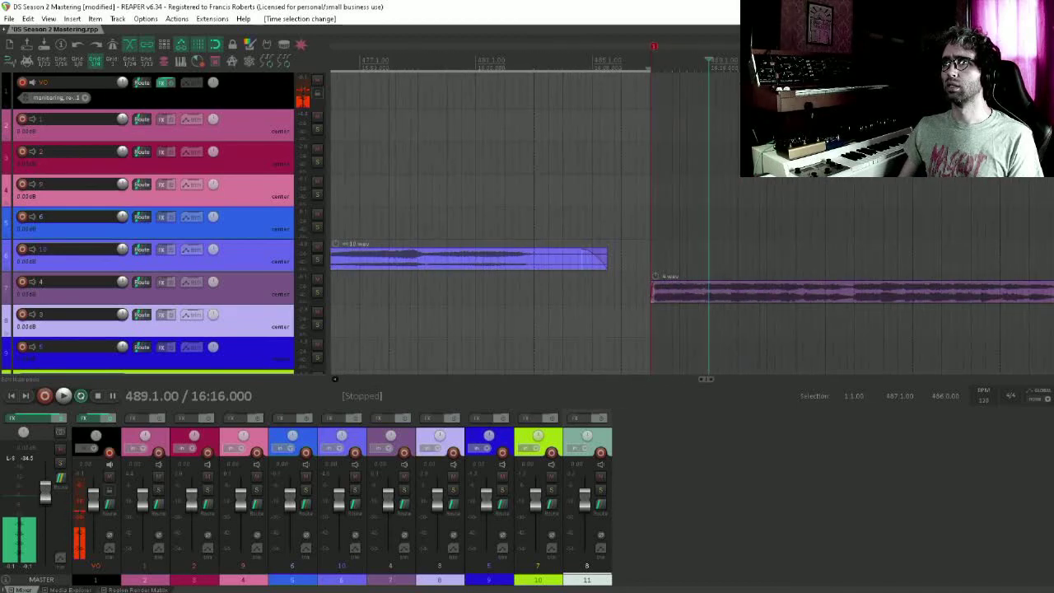
left_click(577, 64)
key("space")
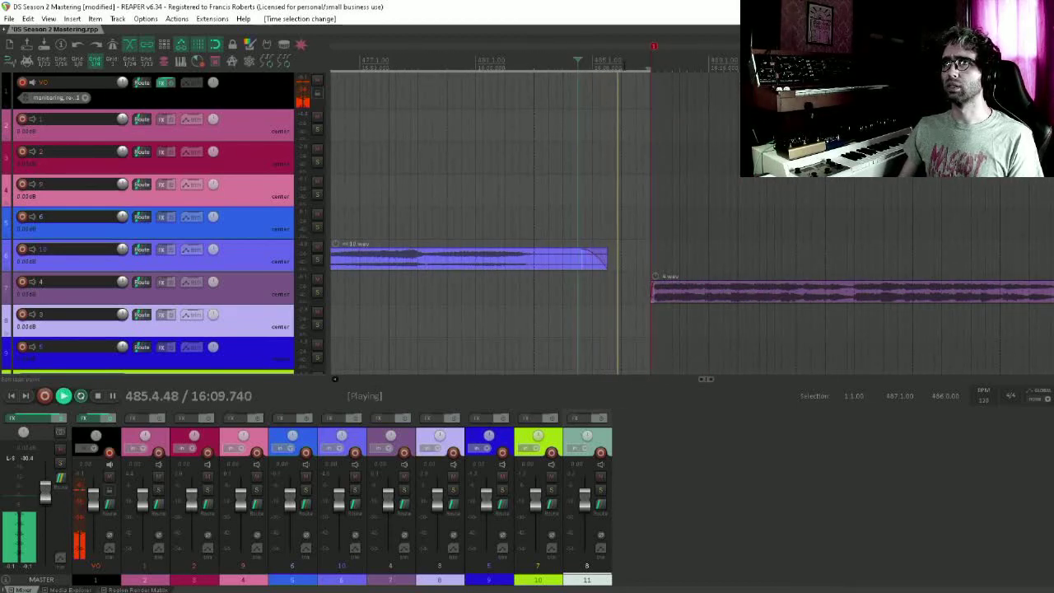
left_click(628, 65)
key("space")
left_click(609, 73)
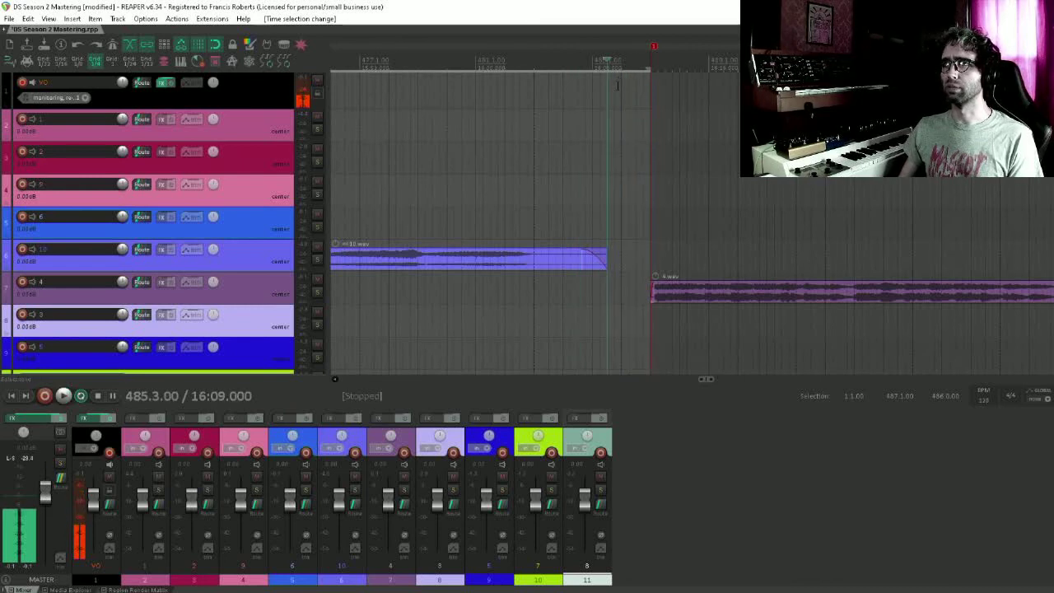
Move the mid-project marker to 486.1.00 and add another marker at 487.1.00, where 4.wav starts.
scroll(621, 95, "up", 3)
left_click(766, 198)
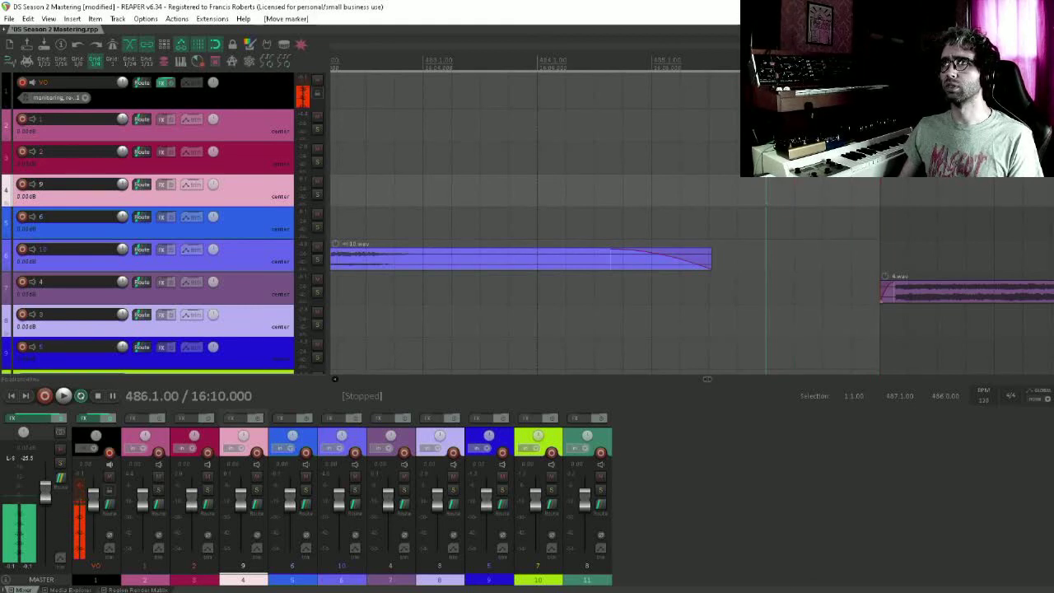
left_click(880, 125)
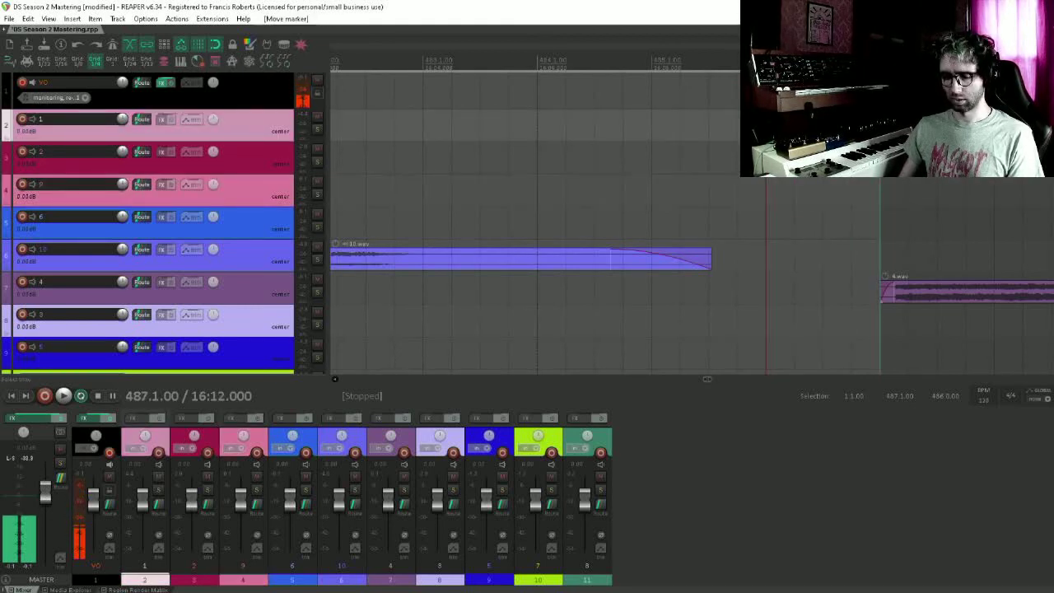
Select the time range from 1.1.00 to 486.1.00 and save the project.
double_click(699, 55)
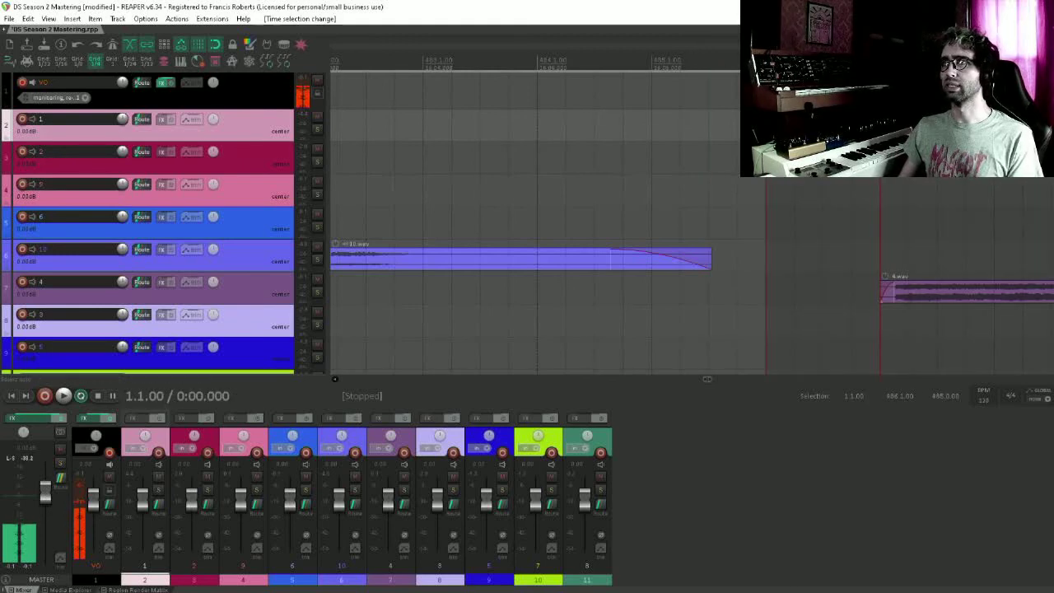
scroll(664, 148, "down", 10)
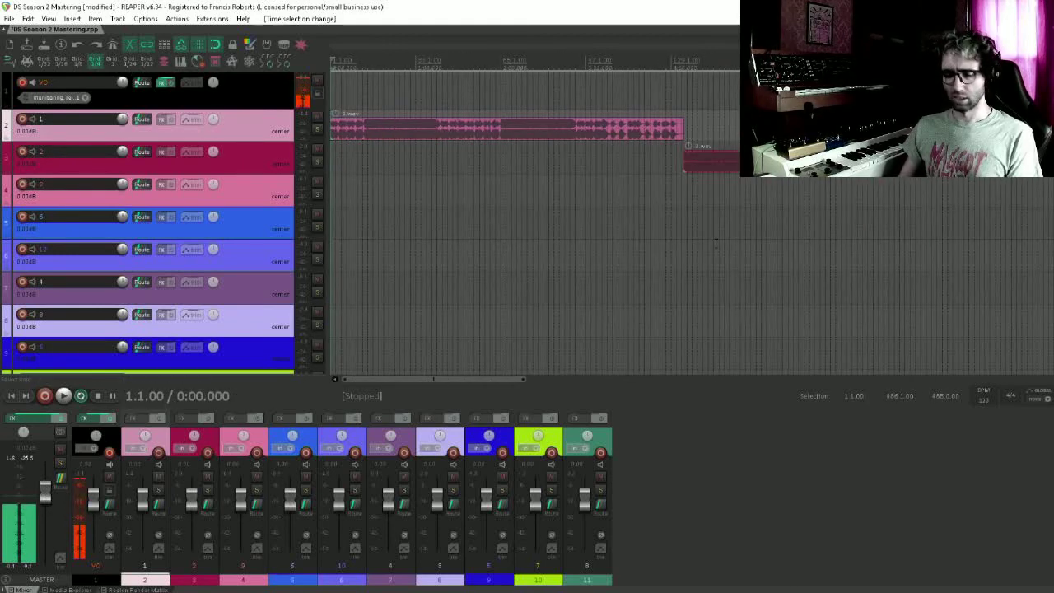
key("ctrl+s")
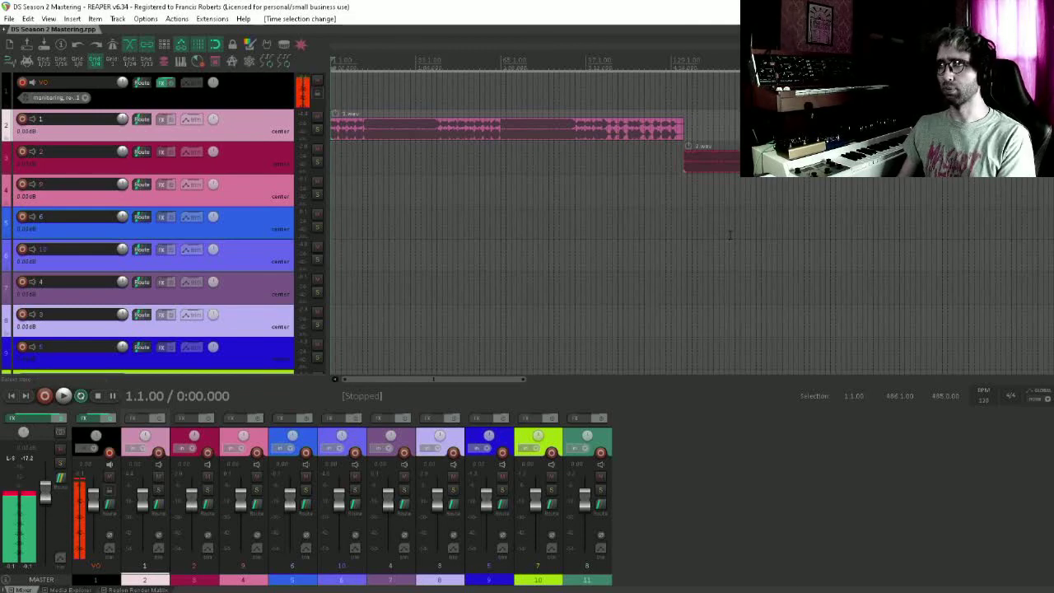
Select all ten song tracks below the VO track and give them the same golden-yellow colour.
scroll(729, 235, "down", 6)
scroll(729, 167, "down", 2)
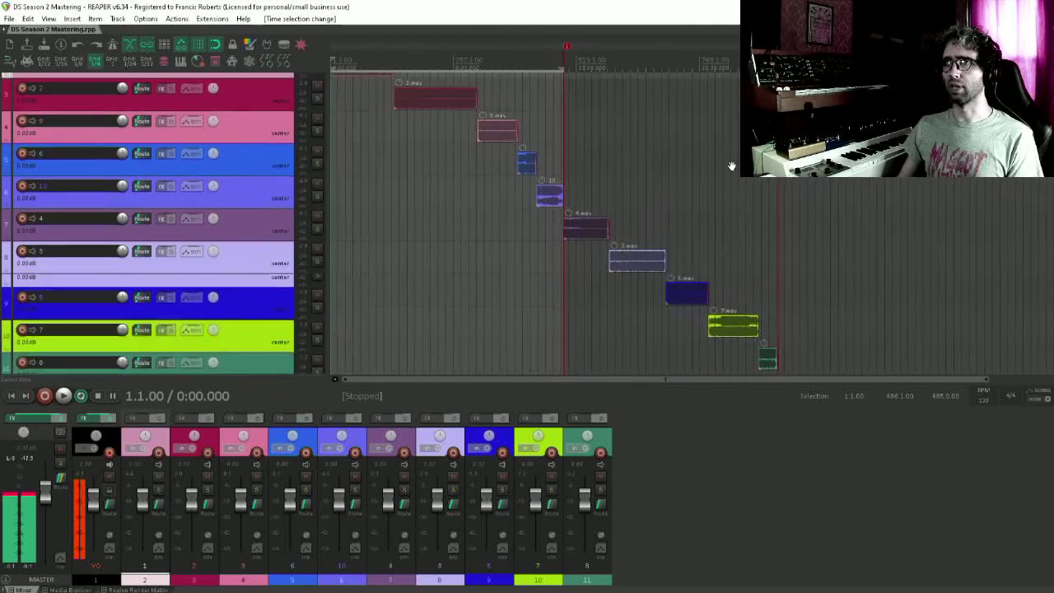
scroll(301, 260, "up", 2)
scroll(167, 235, "down", 1)
scroll(165, 231, "down", 1)
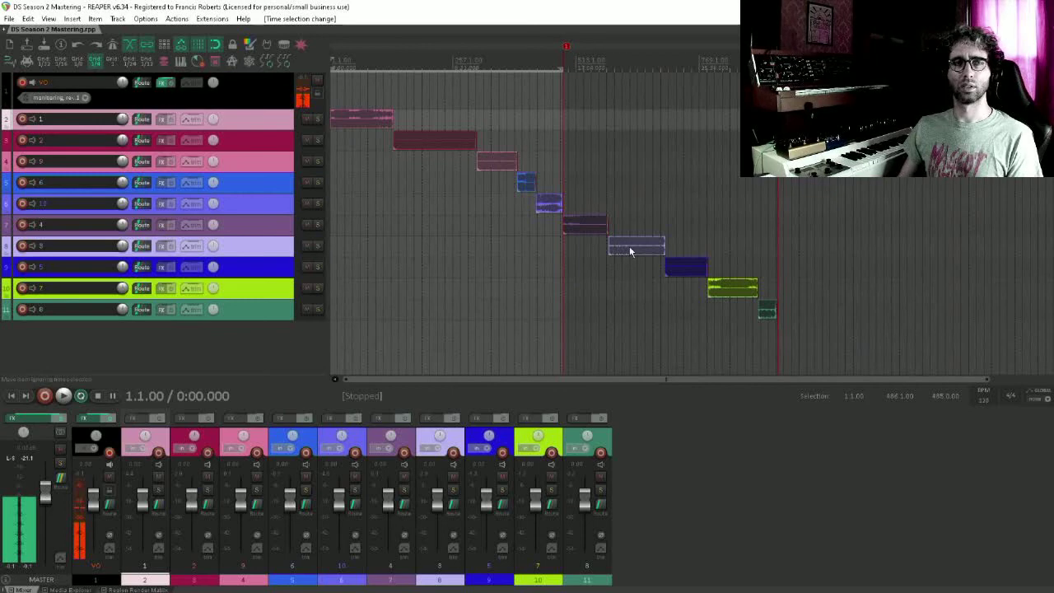
left_click(245, 318)
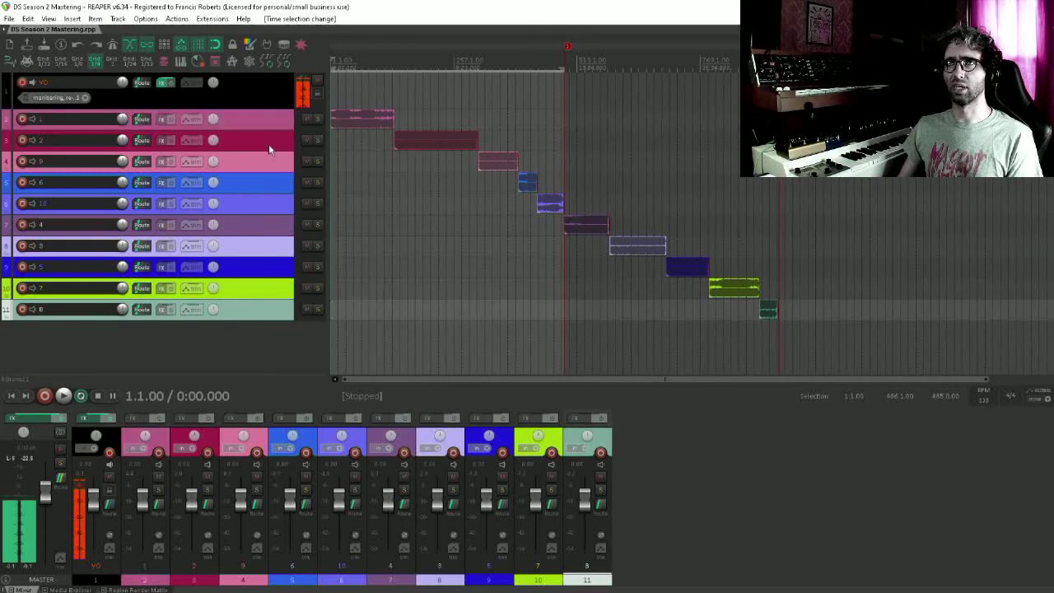
left_click(268, 122, "shift")
left_click(252, 44)
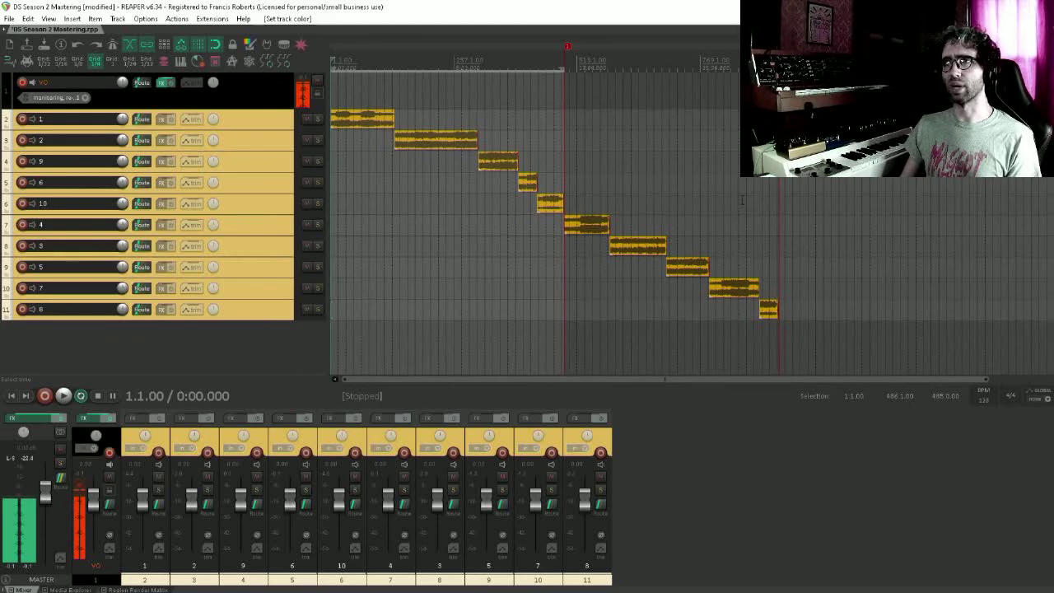
Place the cursor at several points in the sequence and play 4.wav briefly from 529.1.00.
left_click(585, 186)
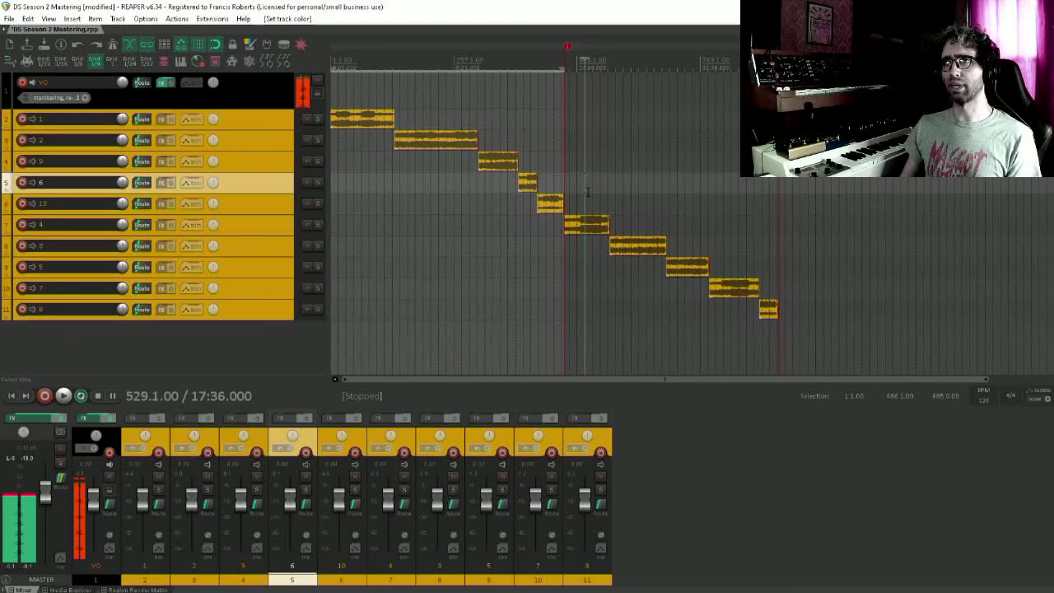
left_click(738, 247)
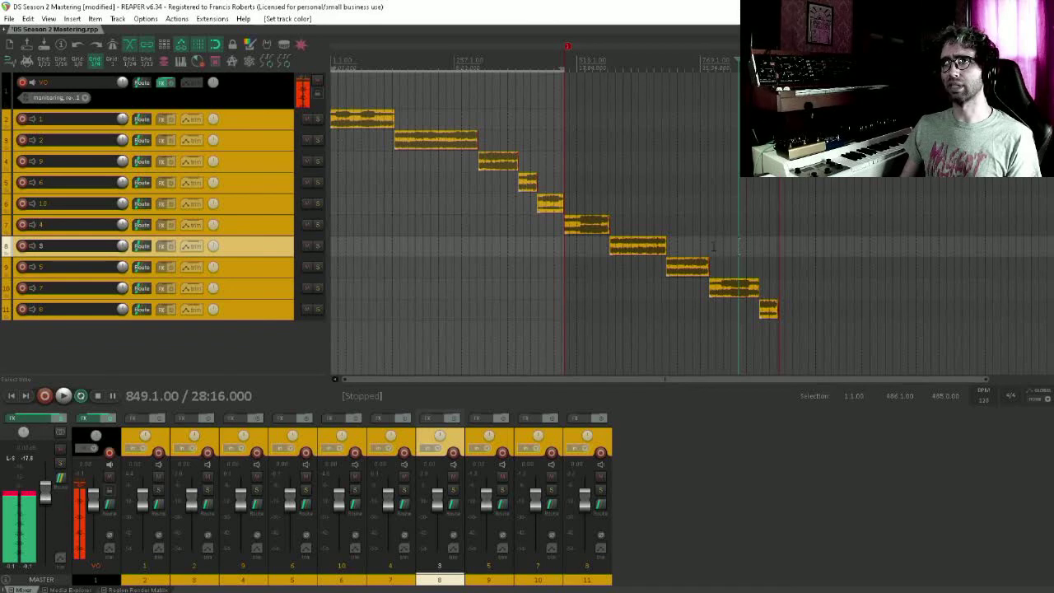
left_click(501, 124)
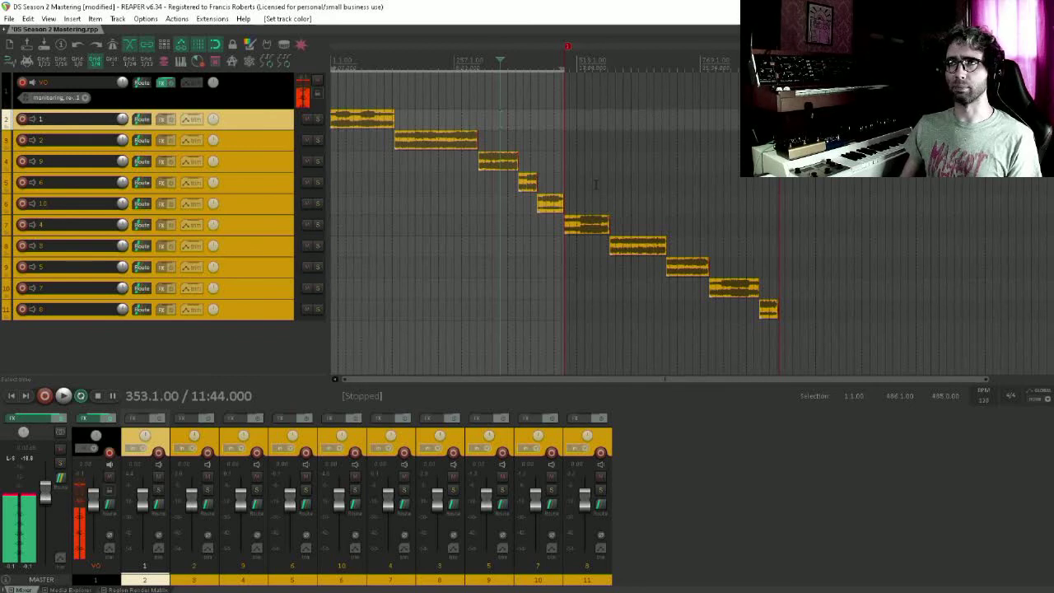
left_click(587, 185)
key("space")
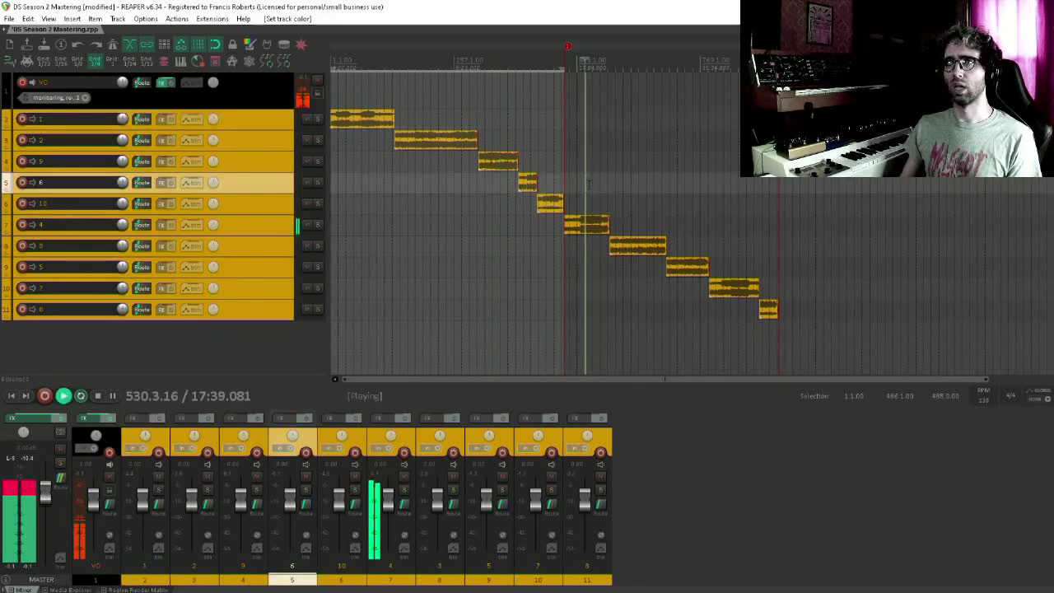
key("space")
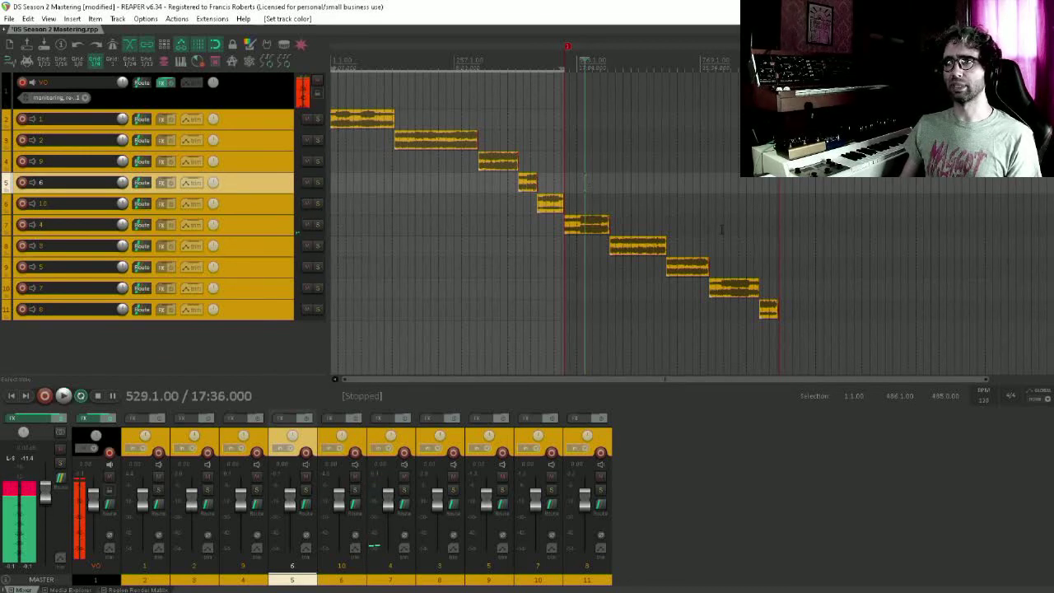
Play short passages of song 7 from 849.1.00, song 9 from 353.1.00 and 337.1.00, and song 1 from 81.1.00.
left_click(739, 231)
key("space")
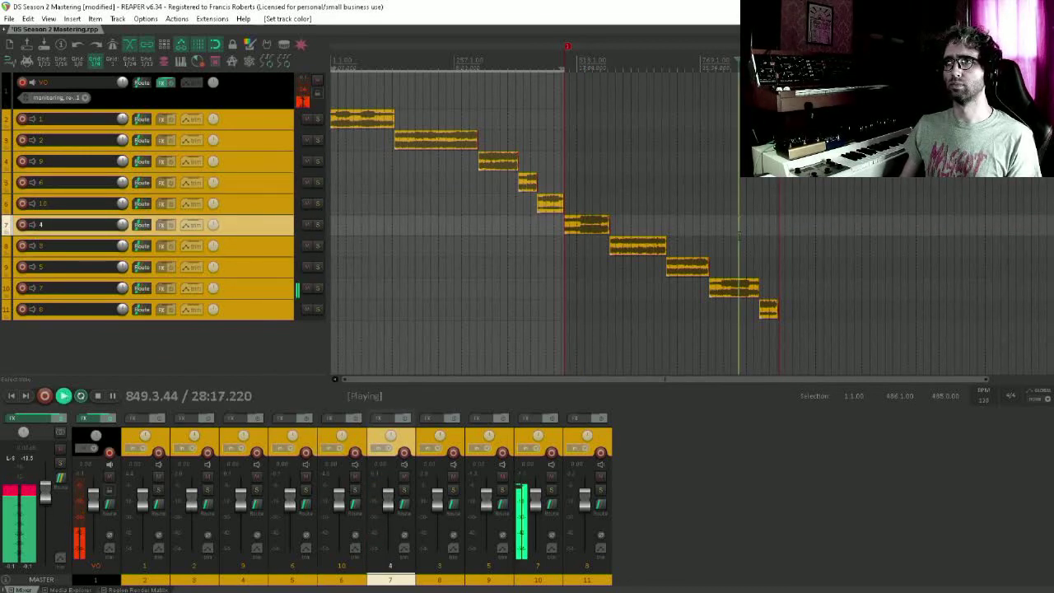
key("space")
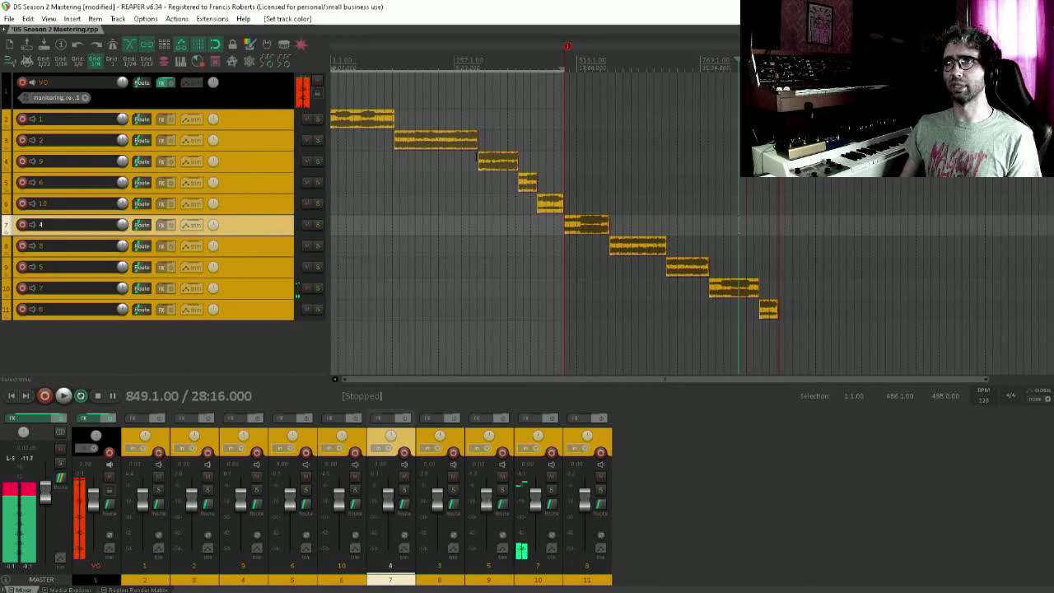
left_click(501, 115)
key("space")
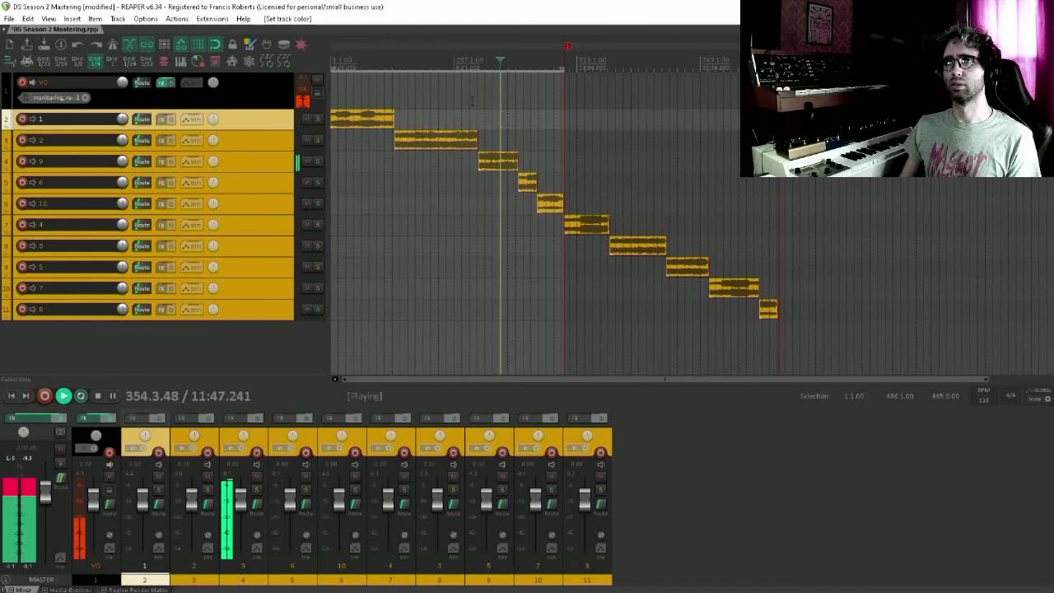
left_click(493, 105)
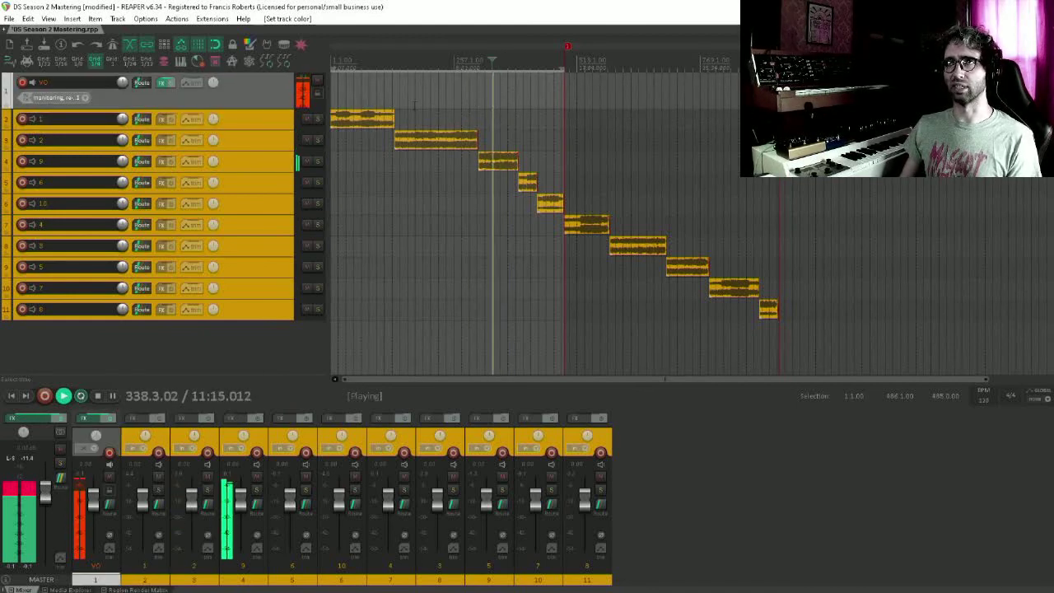
left_click(363, 95)
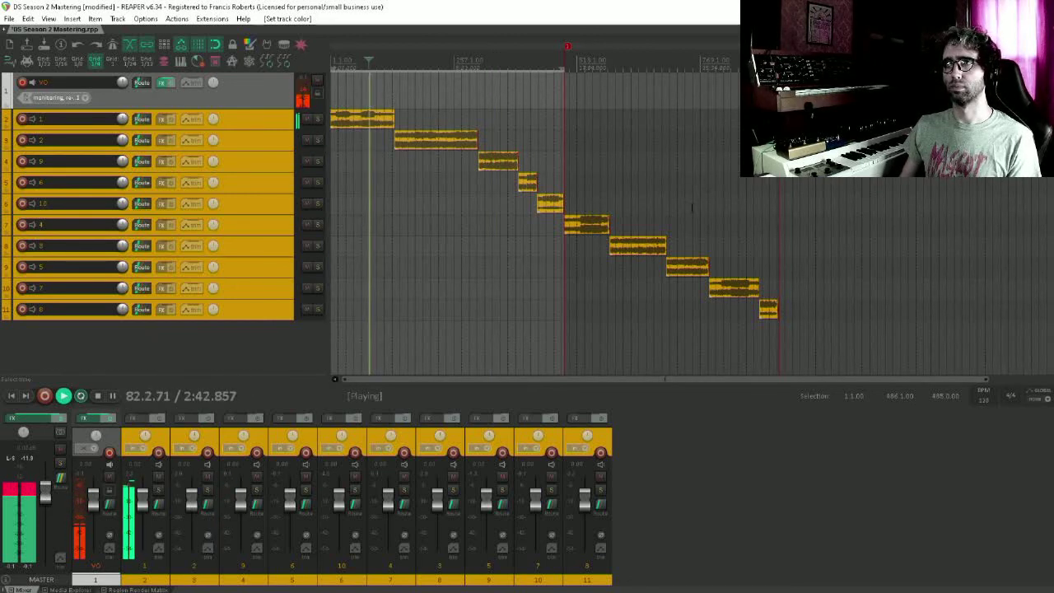
Compare songs 7, 4, 9, 6, 10 and 8 by jumping playback between them, and return the cursor to the project start.
left_click(740, 215)
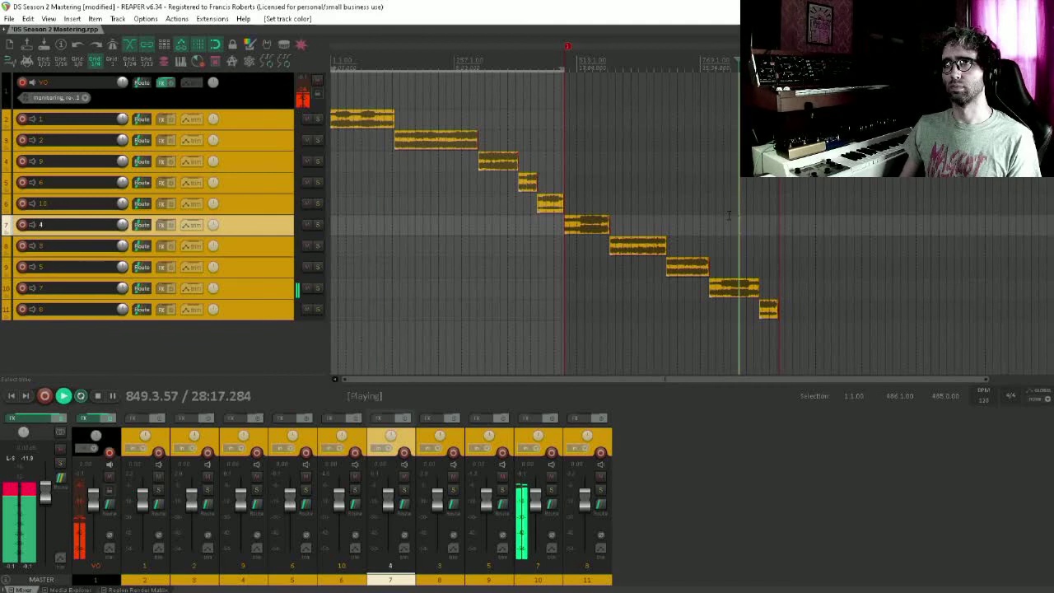
left_click(588, 167)
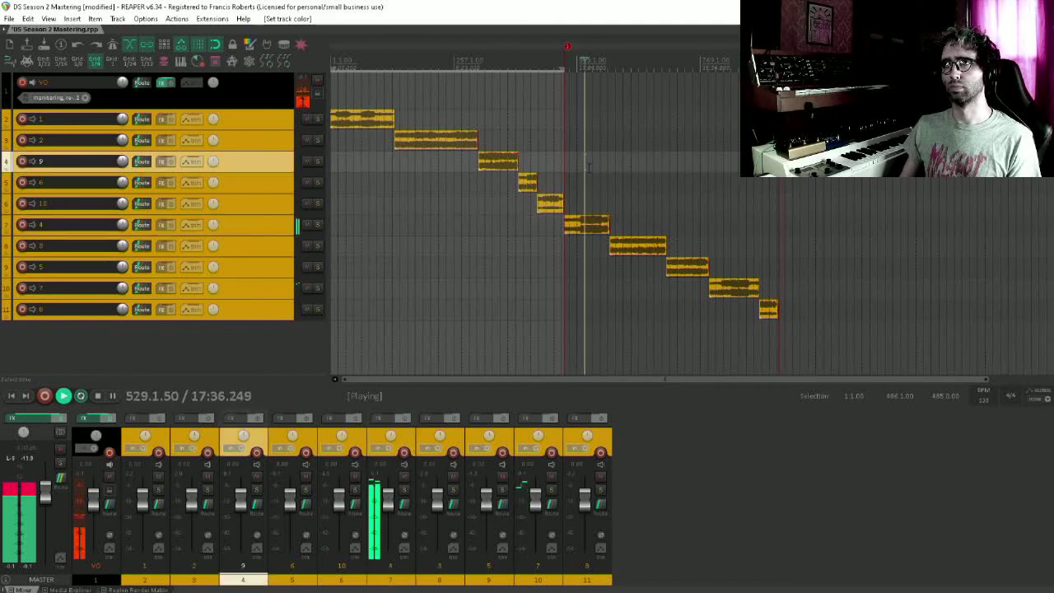
left_click(534, 136)
left_click(485, 136)
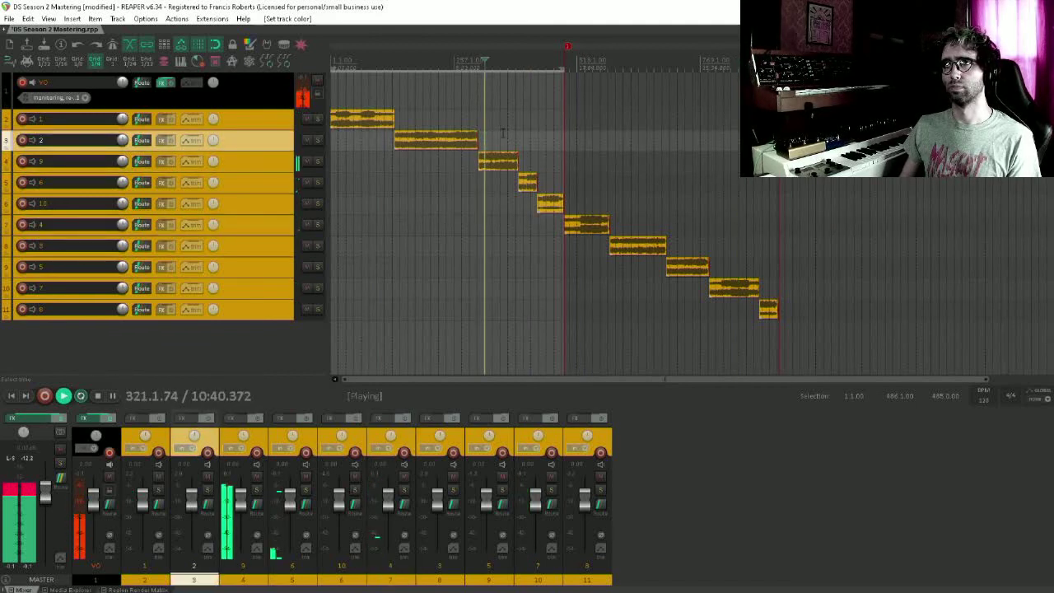
left_click(501, 136)
left_click(546, 136)
left_click(614, 224)
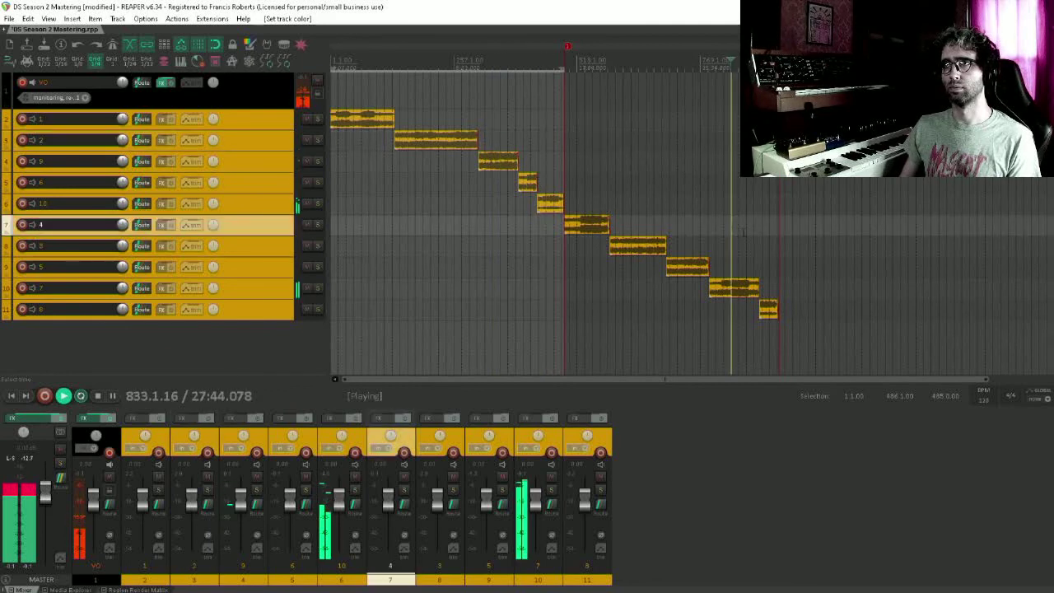
left_click(770, 245)
key("space")
left_click(734, 223)
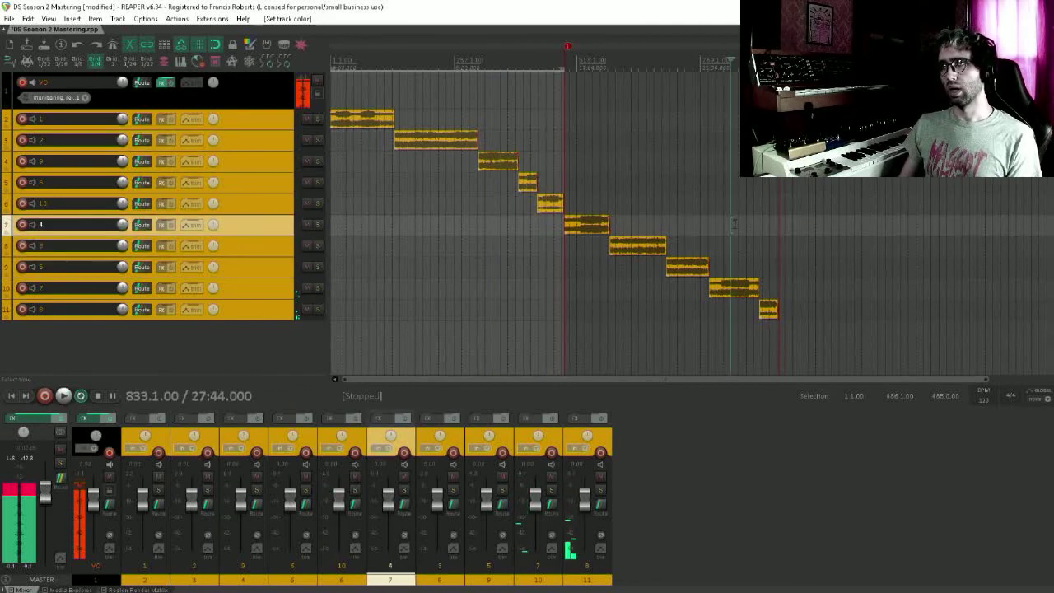
key("Home")
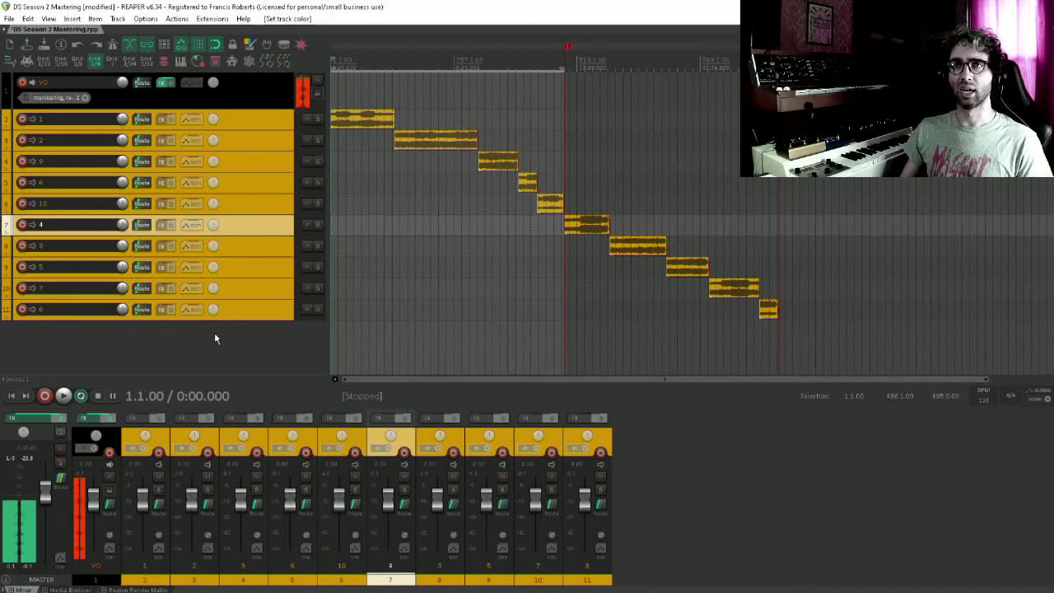
Add the VST3 Super VHS (BABY Audio) effect to the master track's FX chain.
left_click(266, 320)
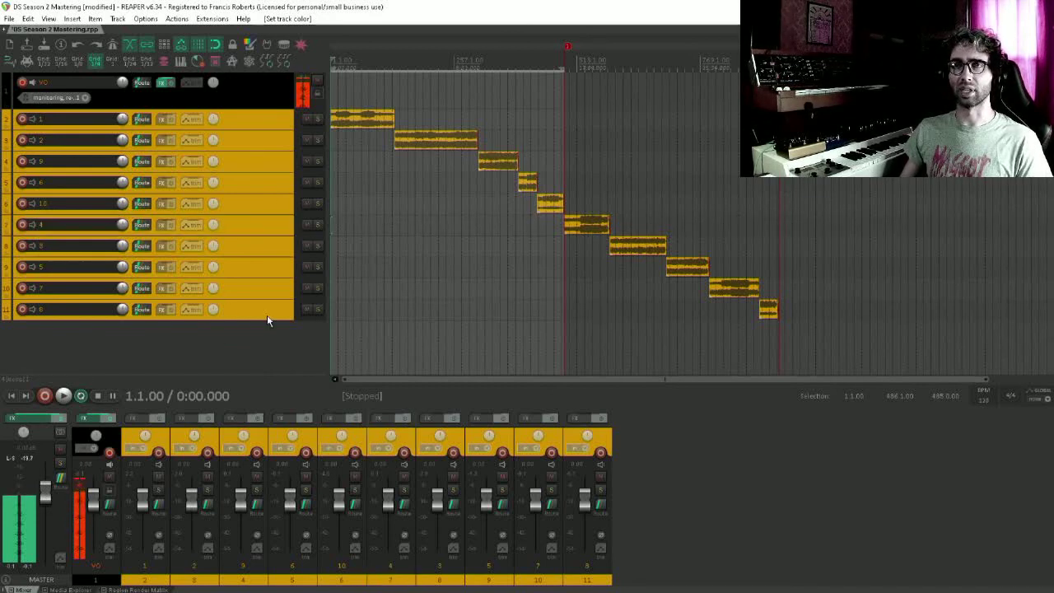
left_click(43, 418)
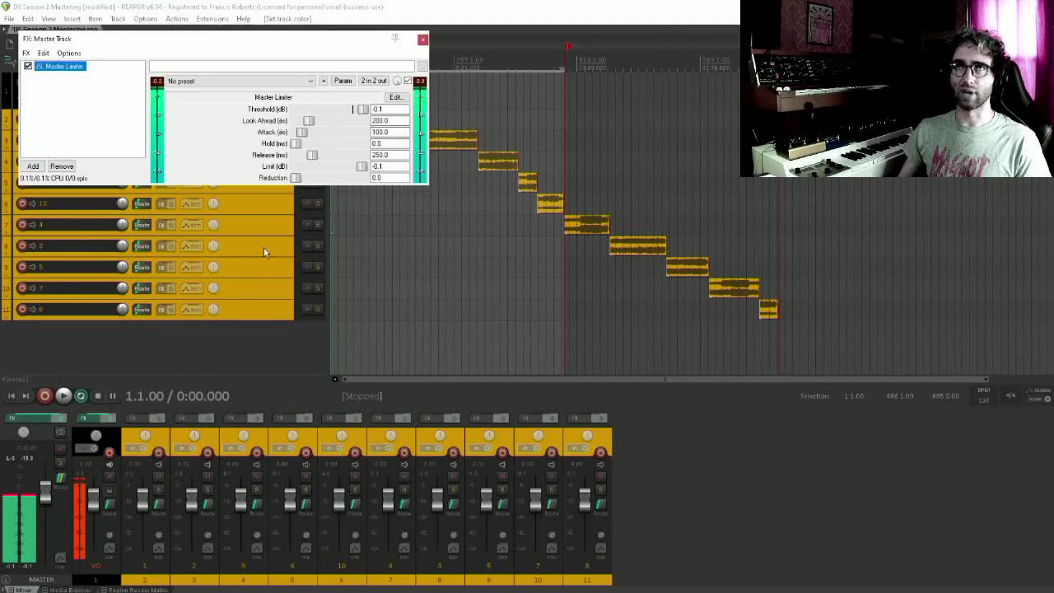
double_click(67, 118)
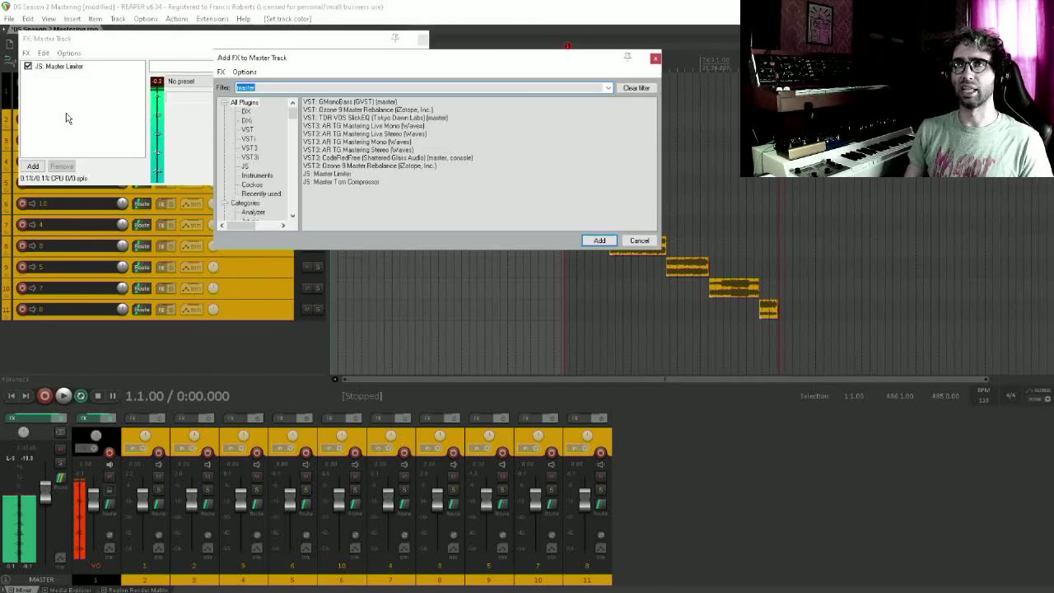
type("vhs")
key("Down")
key("Down")
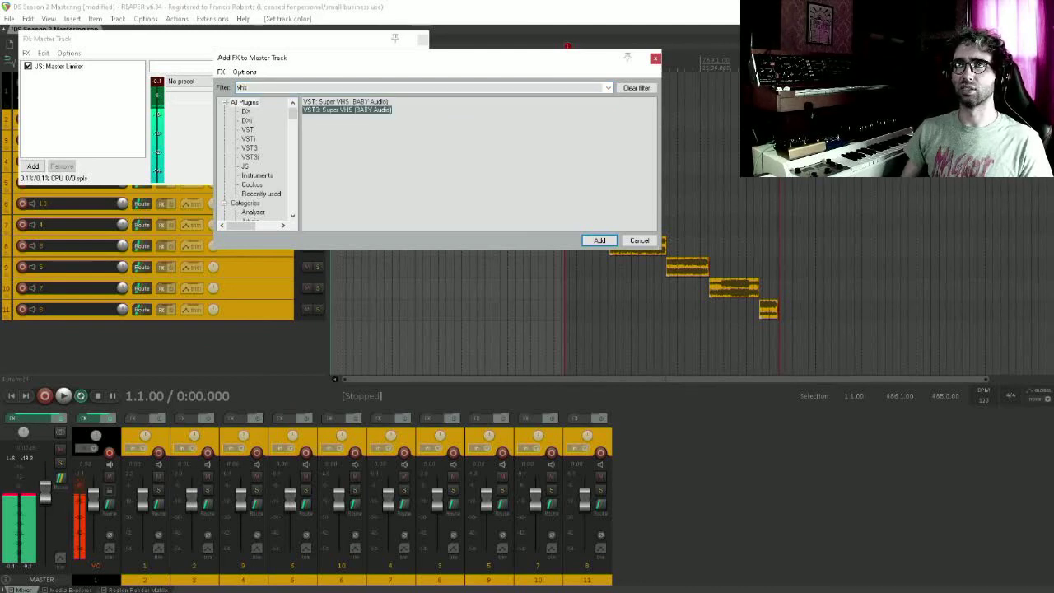
key("Return")
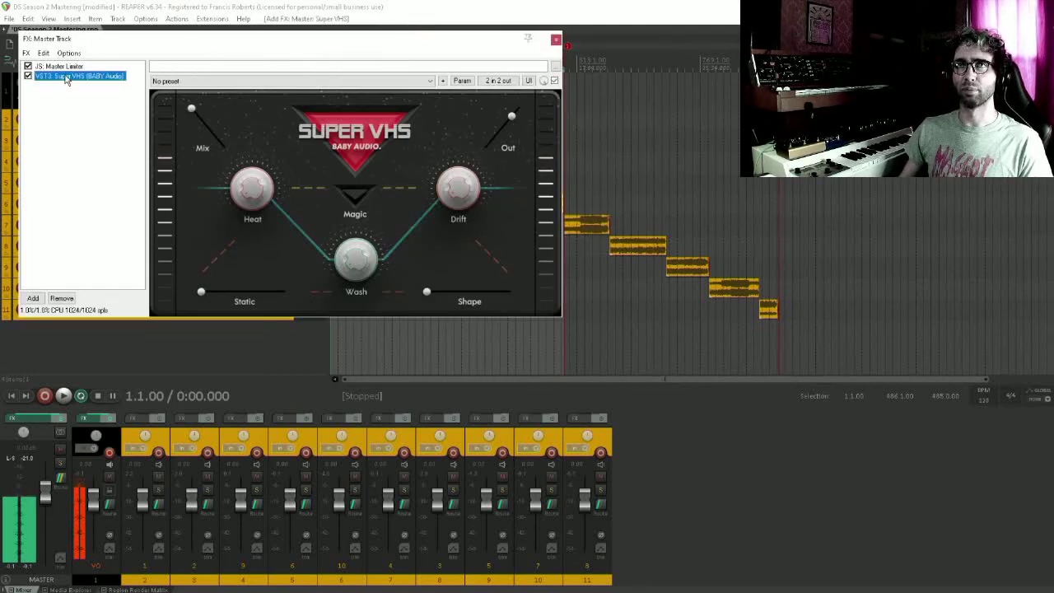
Place Super VHS ahead of the Master Limiter, adjust its Heat slightly and close the master FX chain.
left_click_drag(80, 72, 80, 64)
left_click_drag(249, 188, 241, 169)
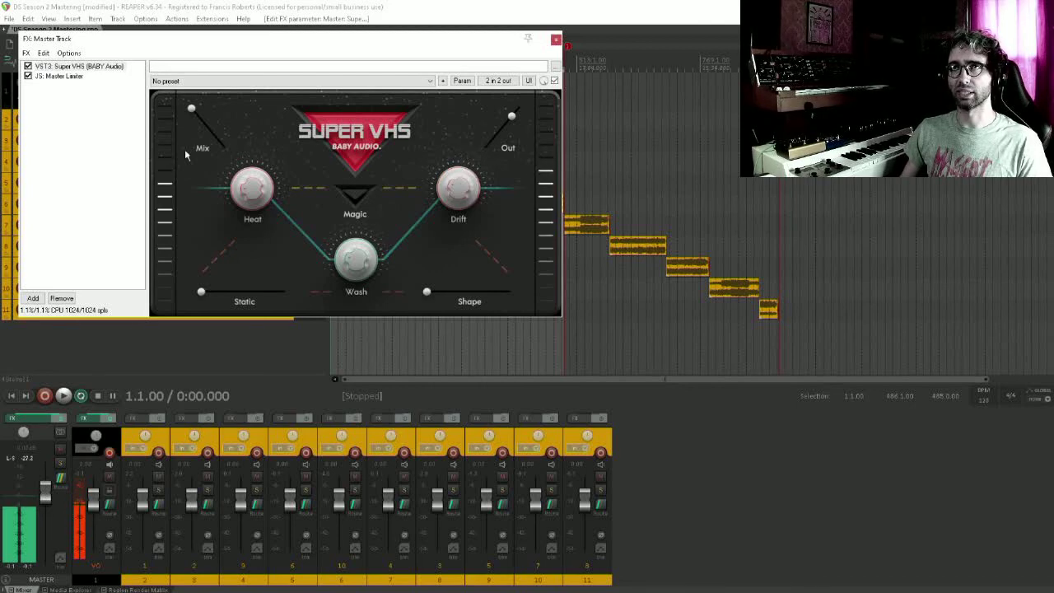
key("Escape")
Play songs 2 and 9, compare song 9 with the master FX bypassed and enabled, and check the master FX chain.
left_click(430, 162)
key("space")
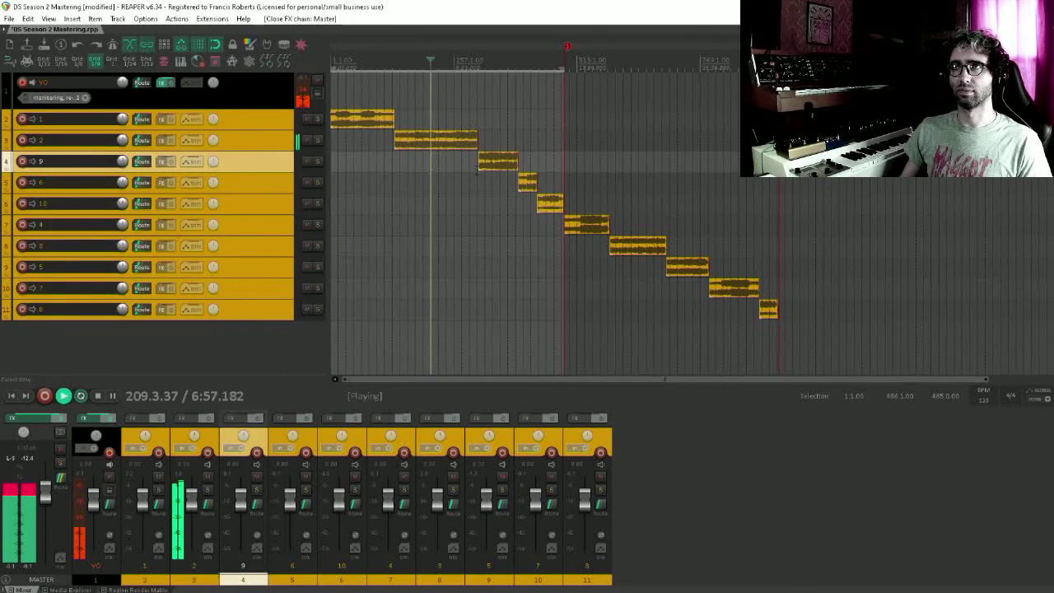
left_click(469, 168)
left_click(492, 183)
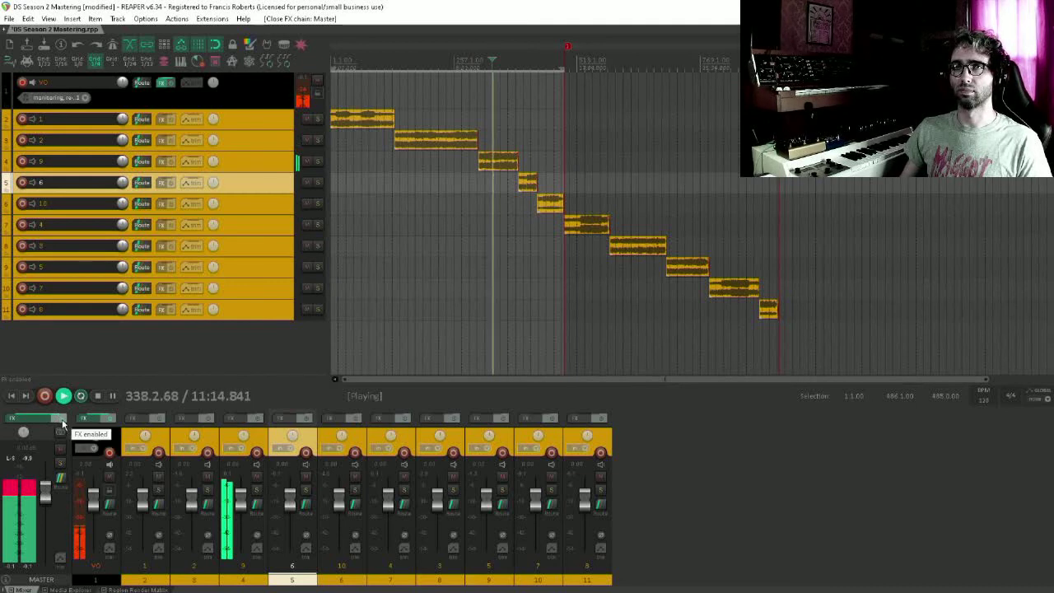
left_click(62, 422)
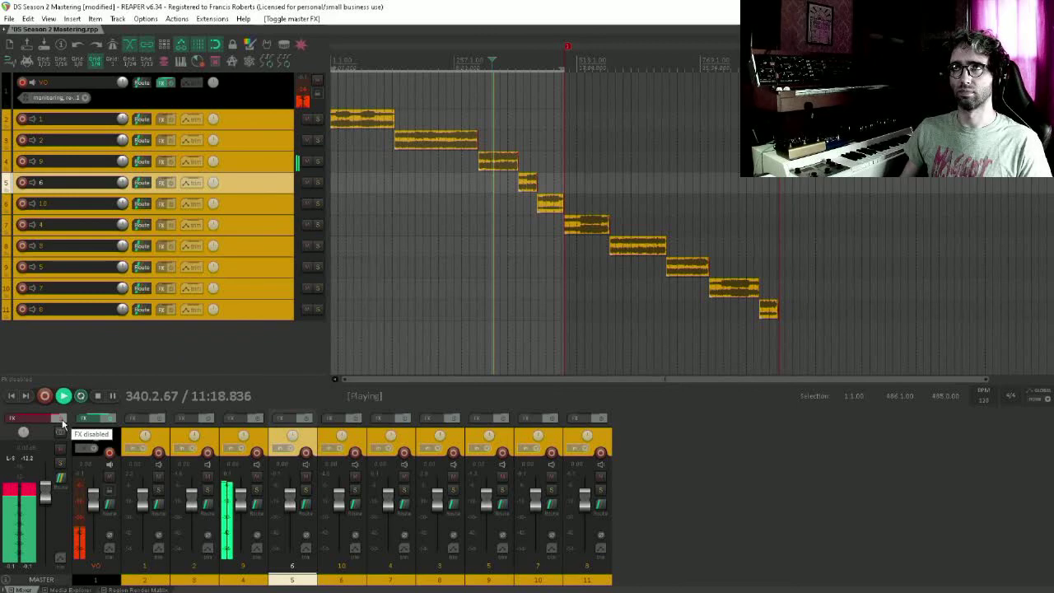
left_click(62, 422)
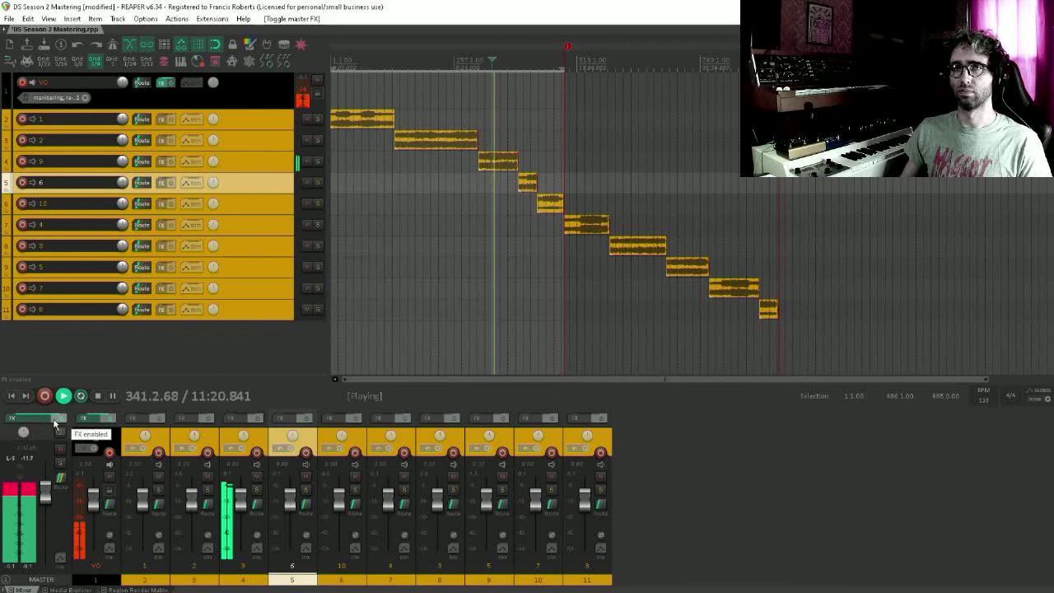
key("space")
left_click(42, 417)
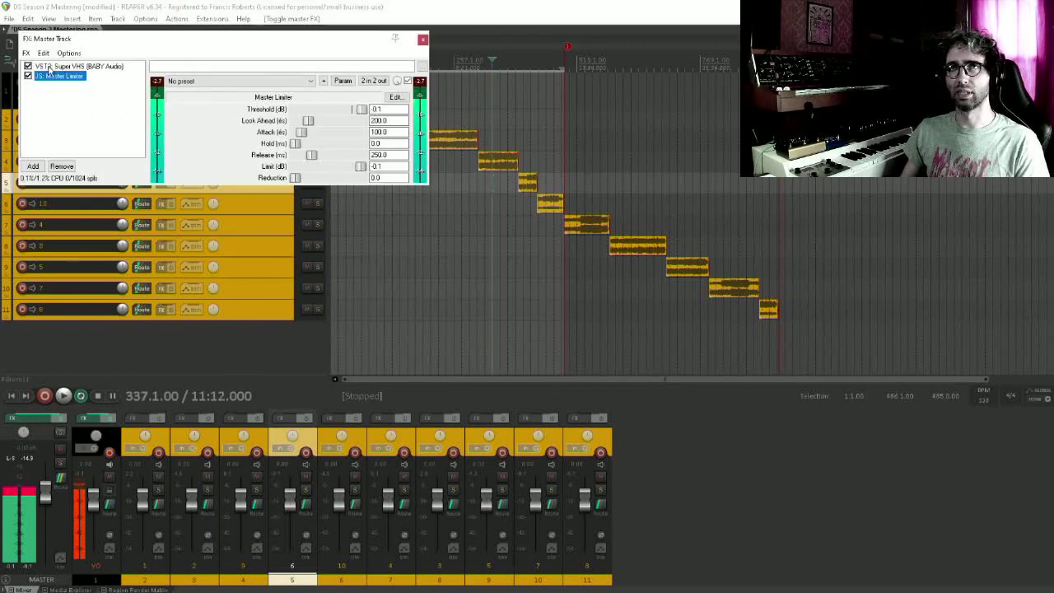
key("Escape")
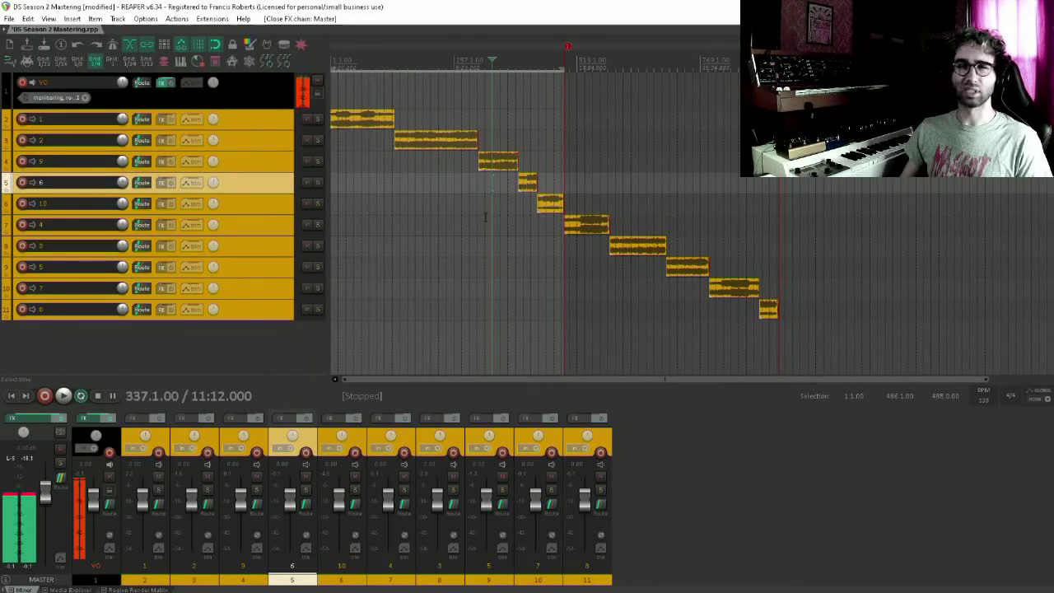
Return the edit cursor to 1.1.00 and save the project.
left_click(485, 222)
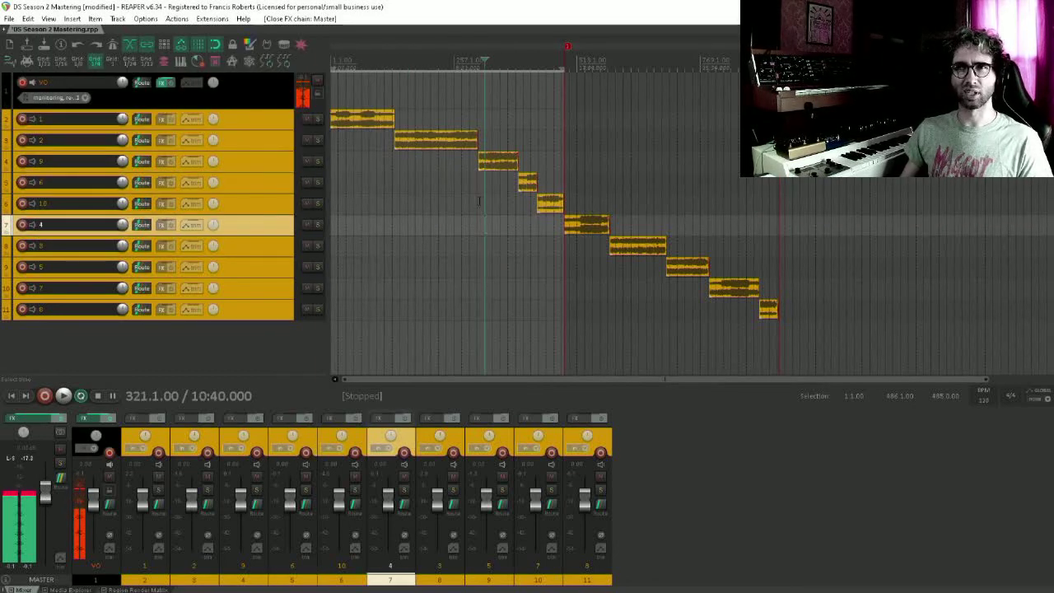
left_click(453, 167)
key("Home")
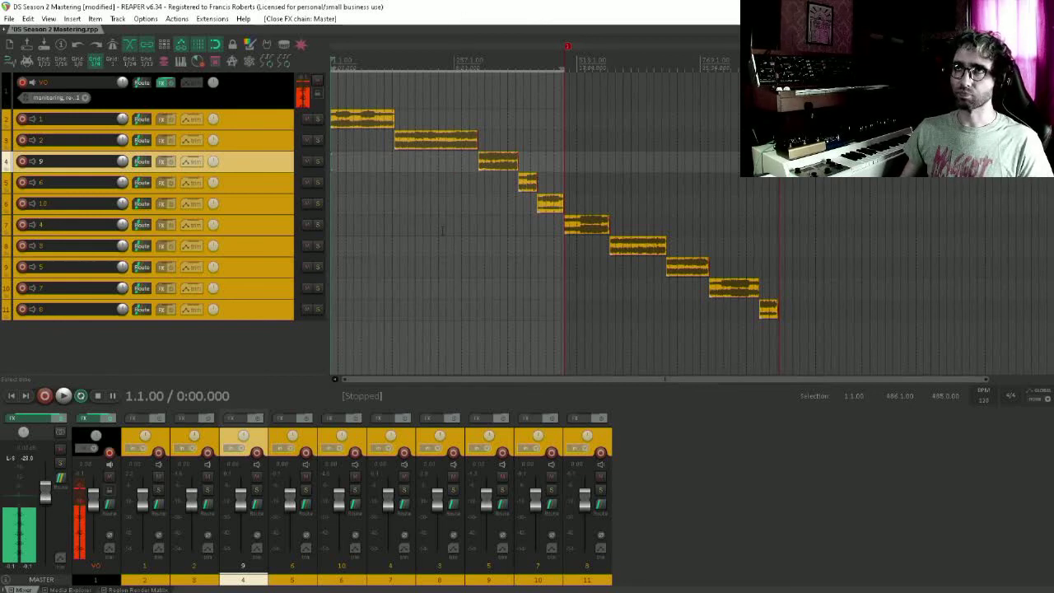
key("ctrl+s")
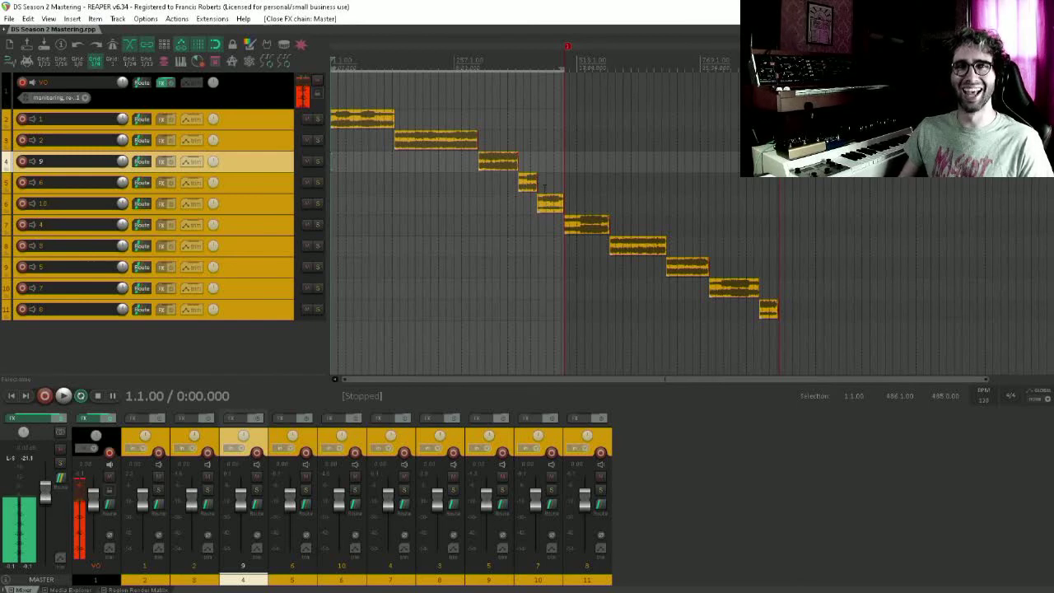
Play song 1 from the project start with the timeline enlarged, select its track and stop playback.
left_click(342, 146)
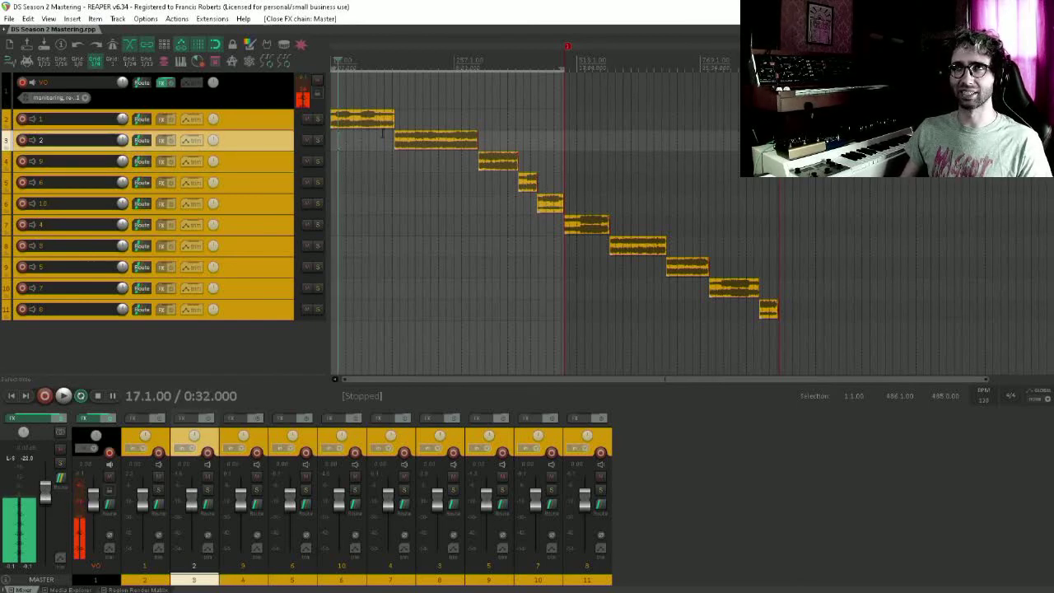
key("w")
key("space")
scroll(412, 116, "up", 3)
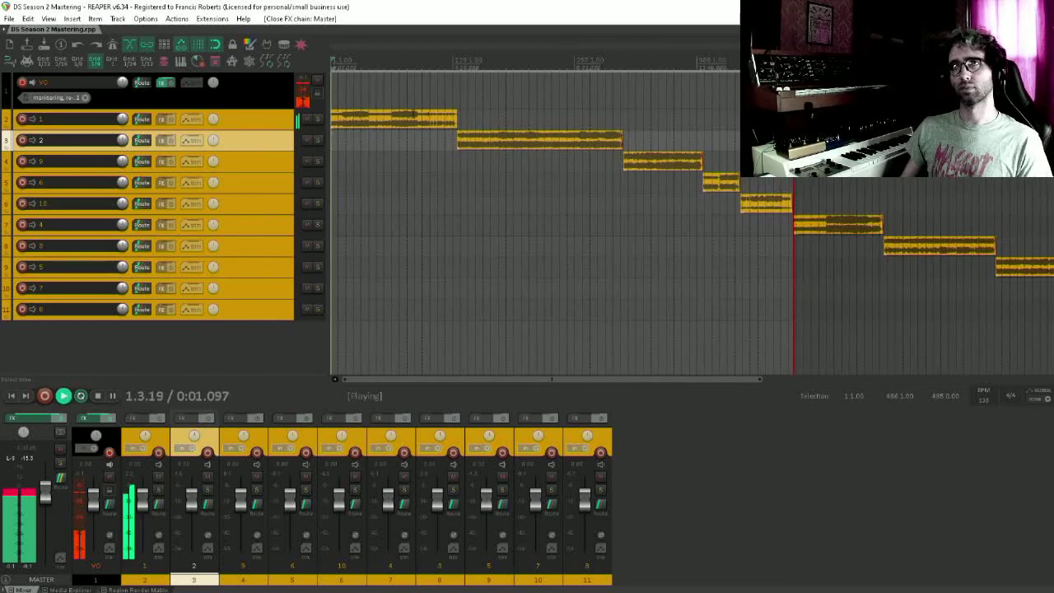
scroll(466, 162, "up", 2)
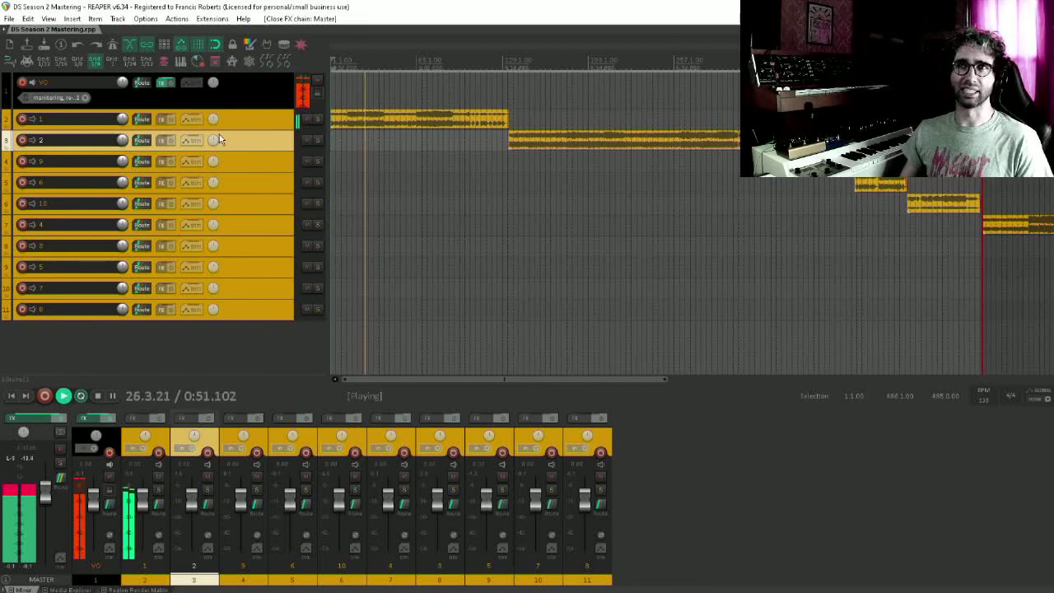
left_click(245, 121)
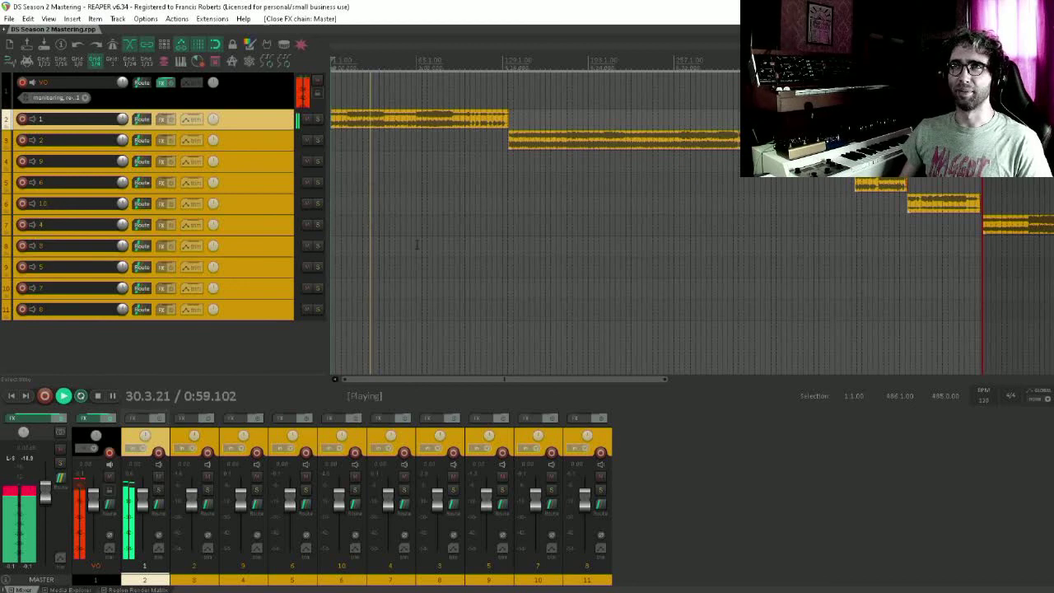
key("space")
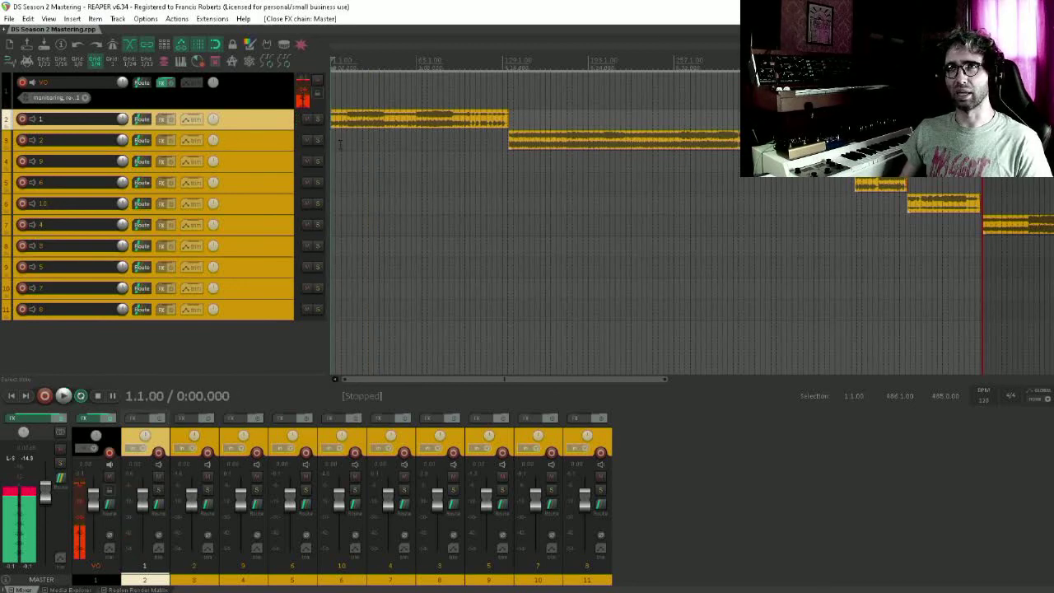
Play song 1 from 13.1.00 in a closer view of its waveform.
left_click(351, 141)
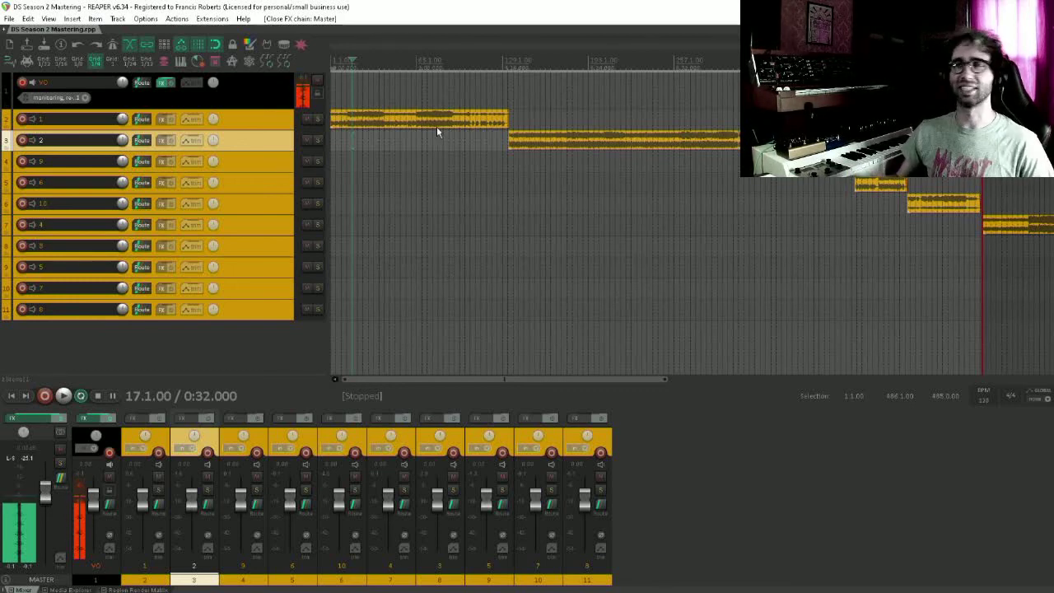
left_click(245, 121)
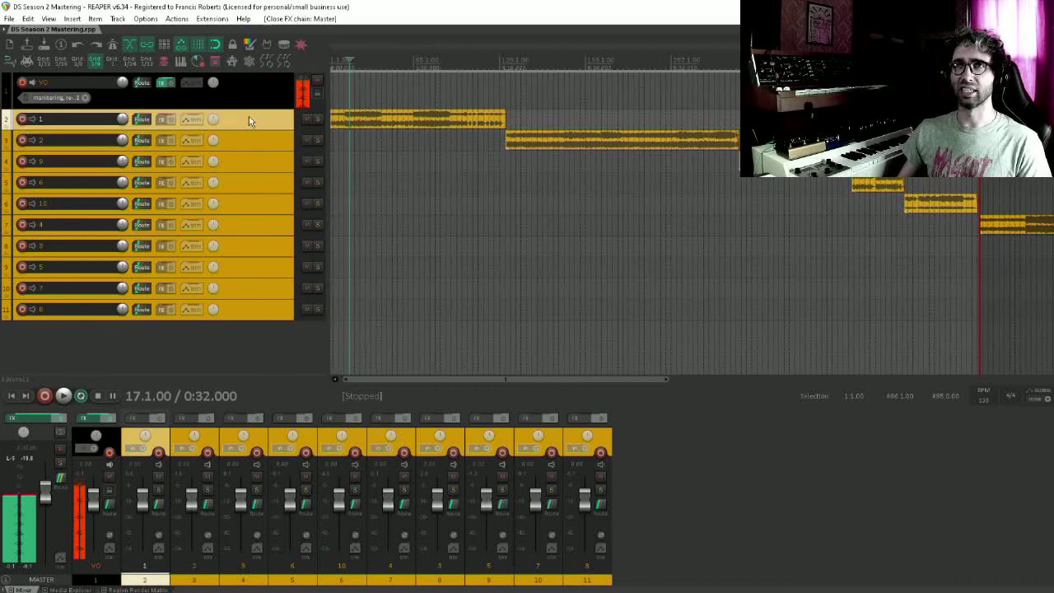
left_click(367, 144)
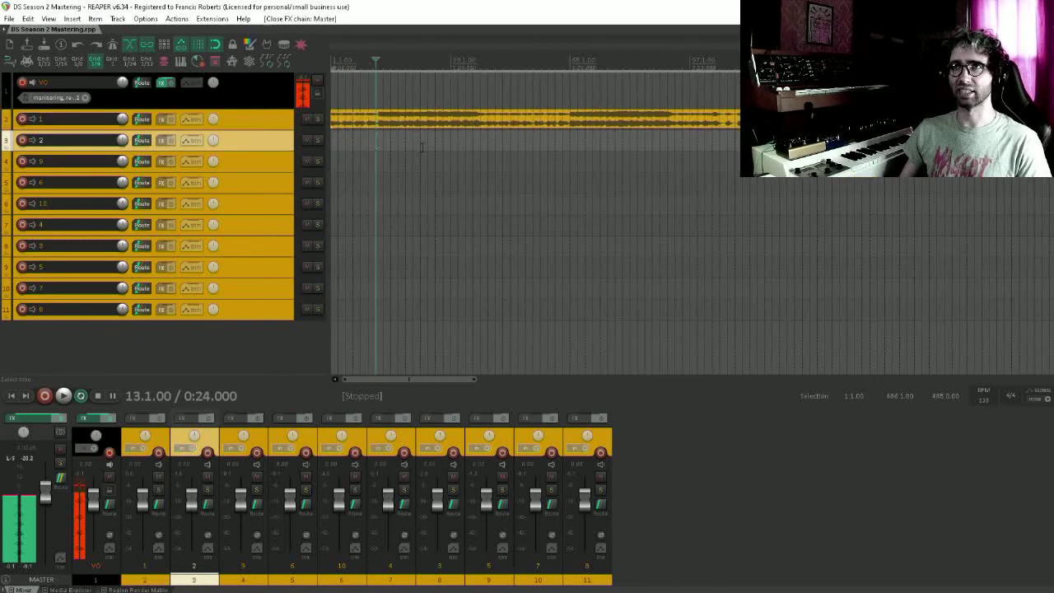
key("space")
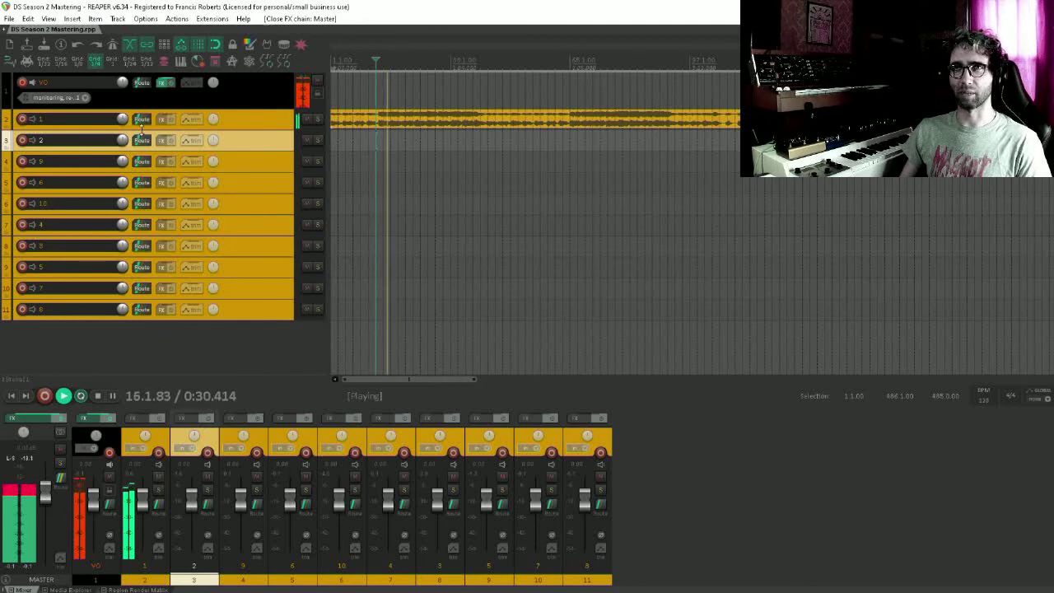
Stop playback and rename the song 1 track as "March to the Mirage".
left_click(55, 122)
key("space")
double_click(54, 120)
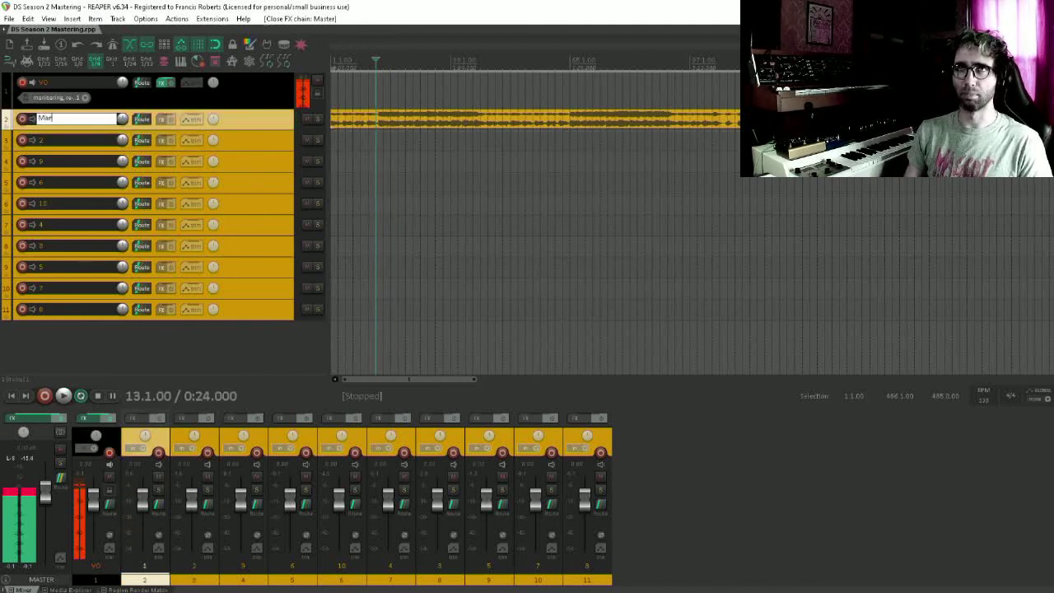
type("March to the Mirage")
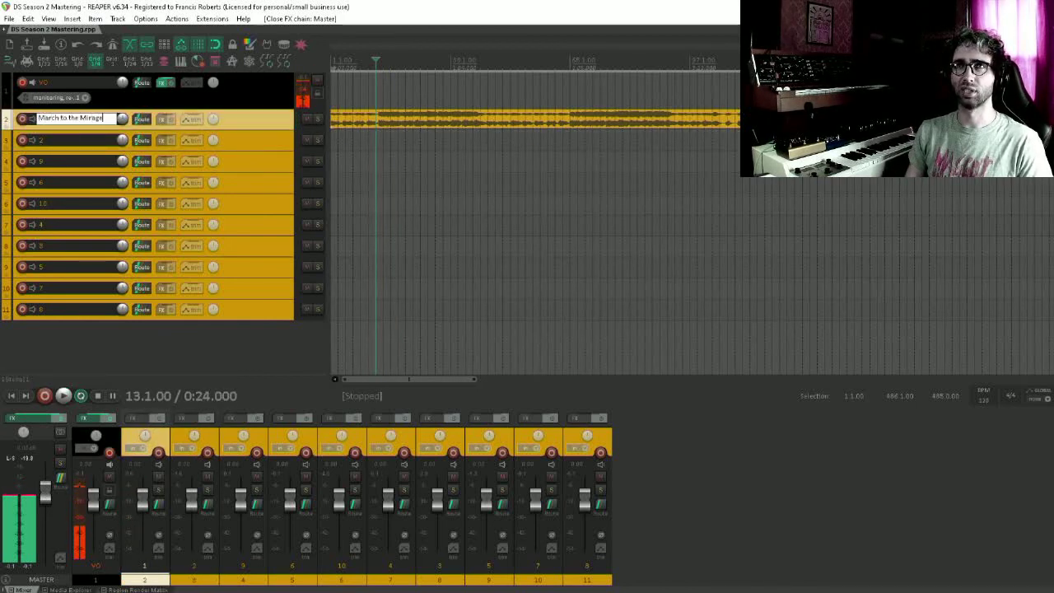
key("Return")
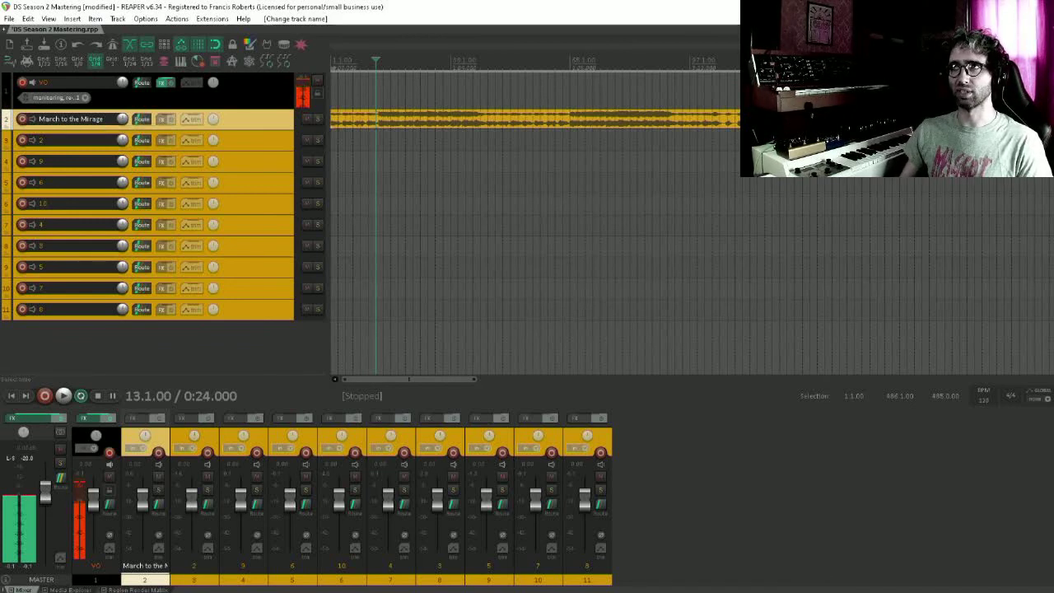
Play the start of song 2 from 133.1.00 and select its media item on the timeline.
left_click(824, 162)
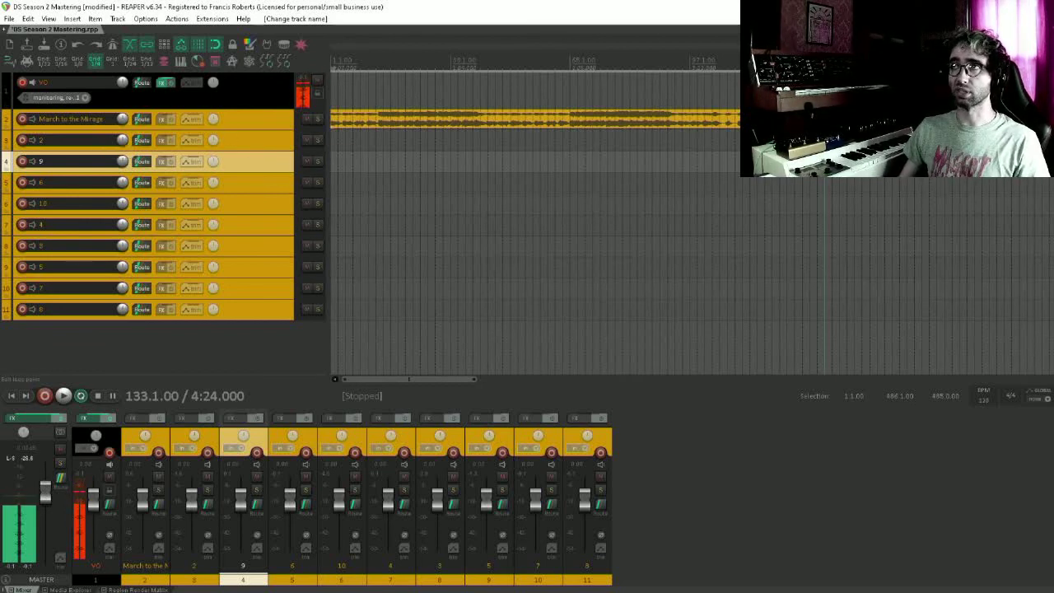
scroll(645, 154, "up", 4)
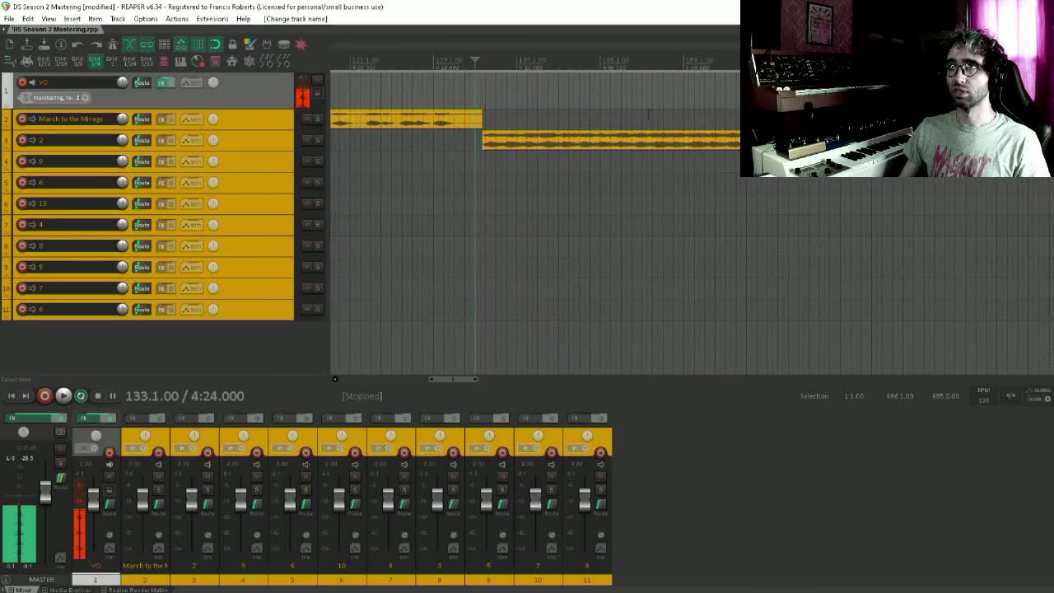
key("space")
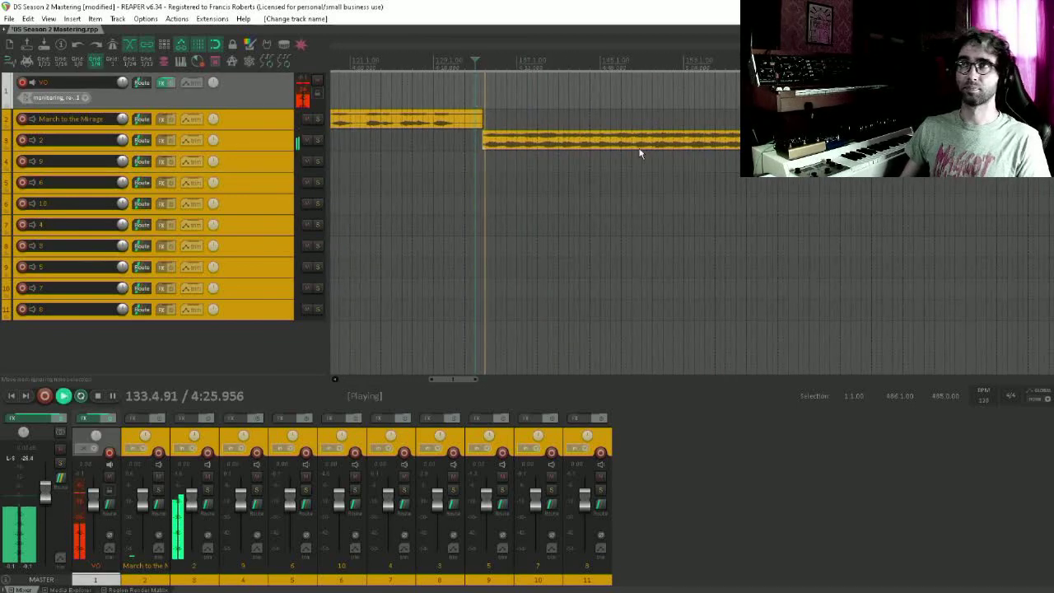
scroll(639, 151, "down", 4)
scroll(646, 151, "right", 1)
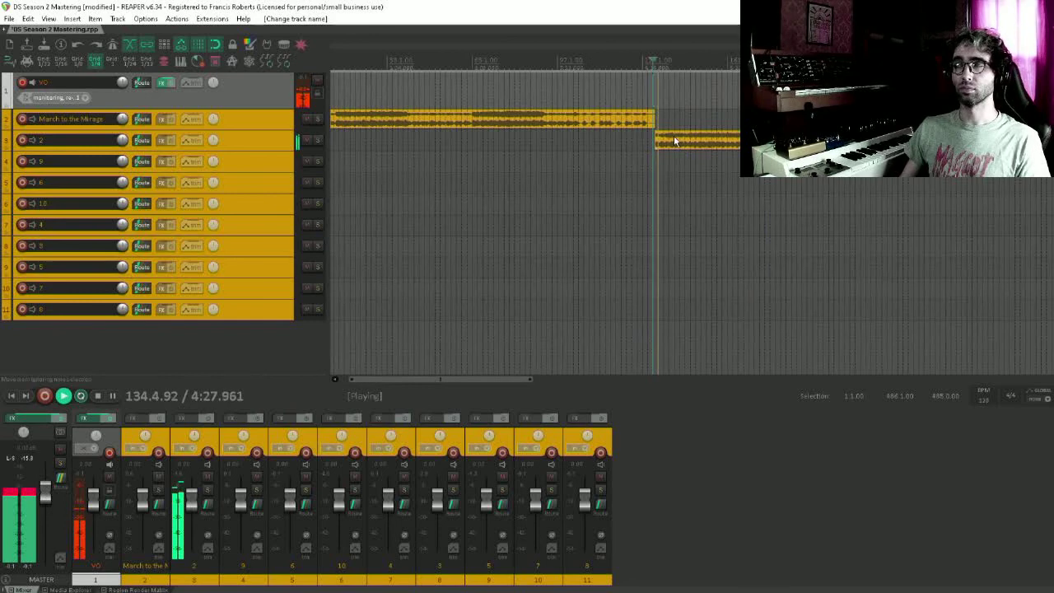
scroll(673, 140, "right", 6)
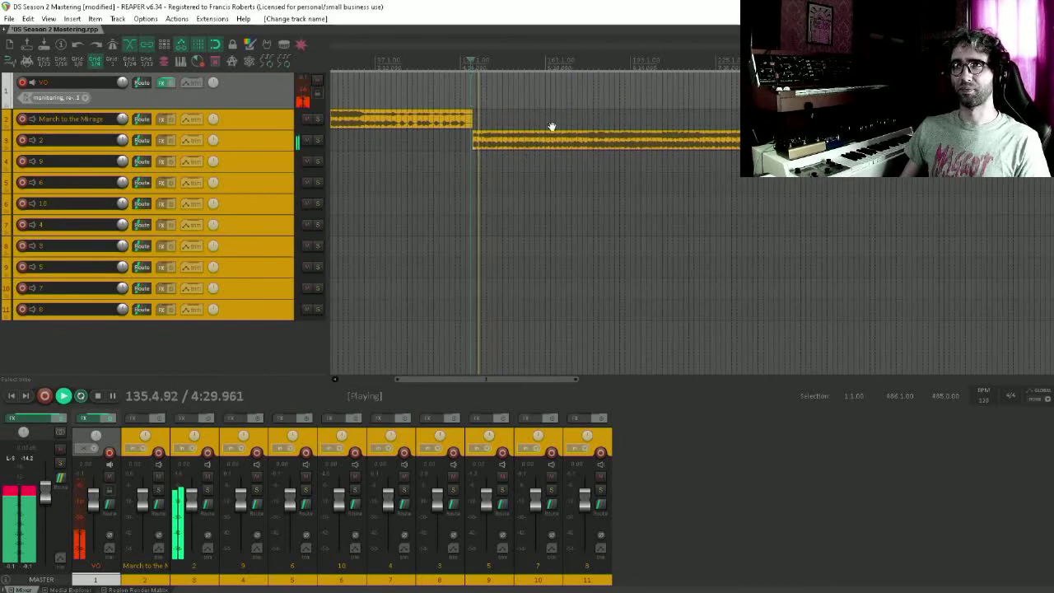
scroll(551, 127, "right", 2)
left_click(430, 140)
scroll(430, 140, "down", 3)
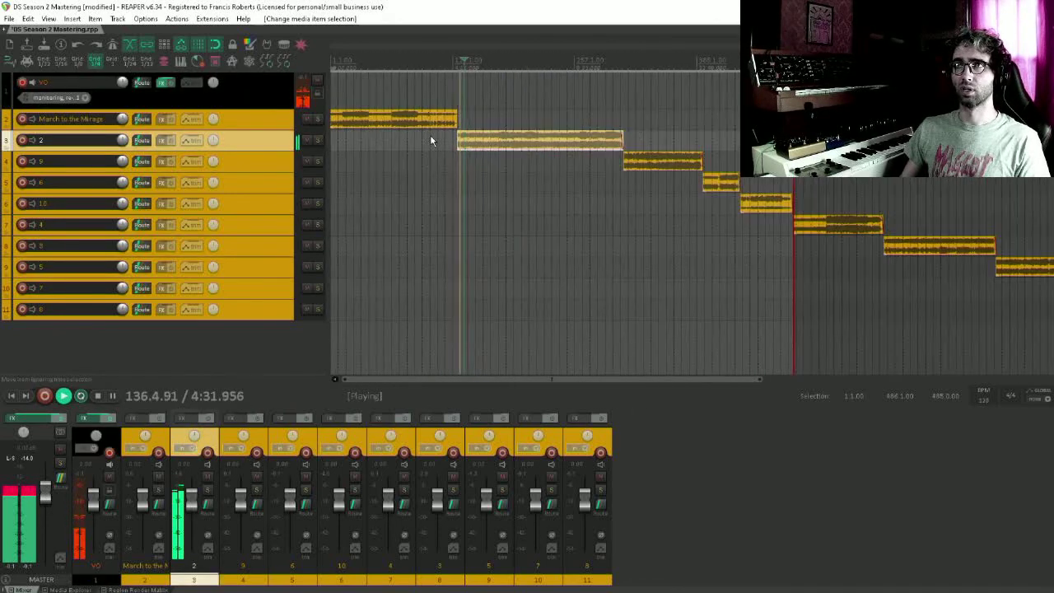
scroll(605, 107, "right", 1)
scroll(604, 111, "up", 4)
scroll(468, 137, "right", 6)
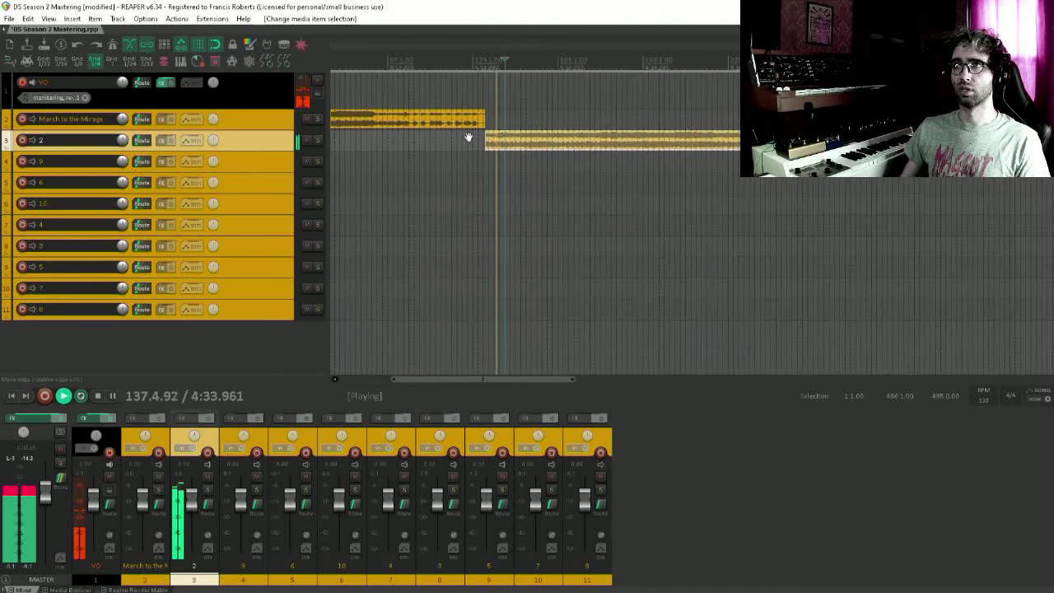
scroll(468, 137, "right", 4)
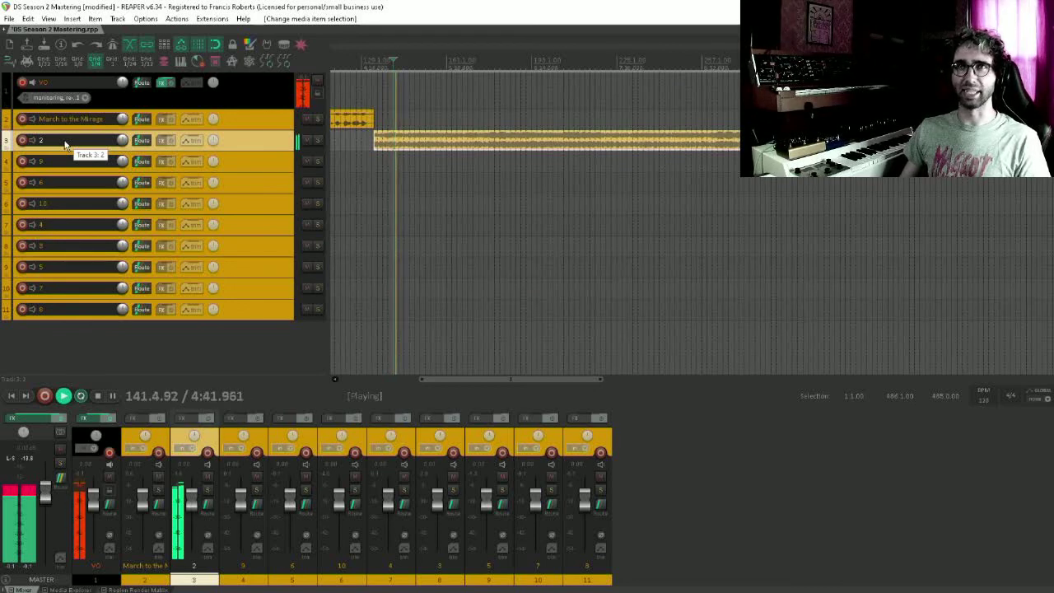
Rename the song 2 track as "This is the mirage".
double_click(65, 141)
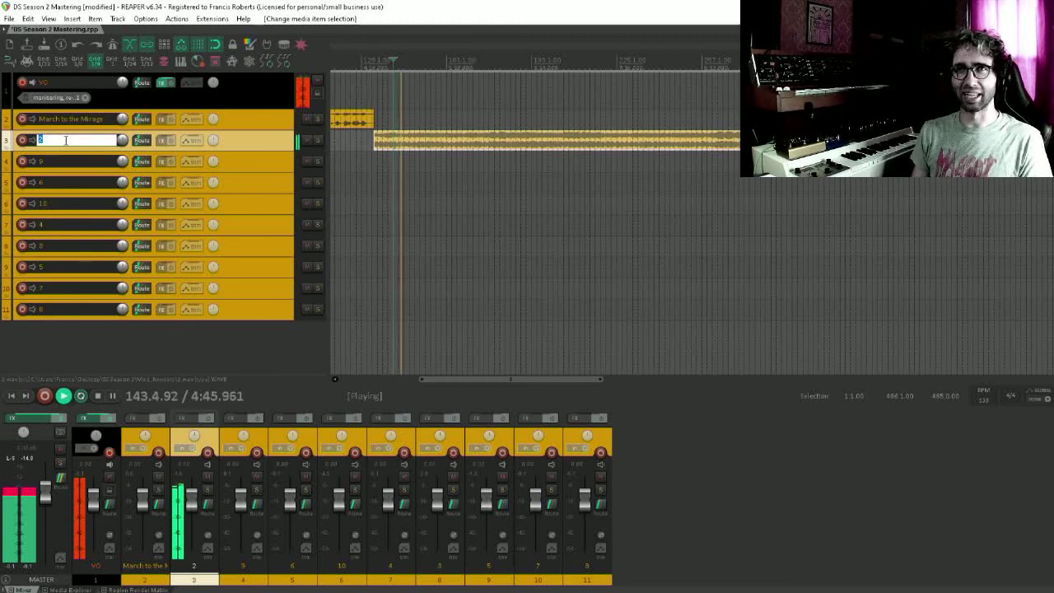
type("This is the")
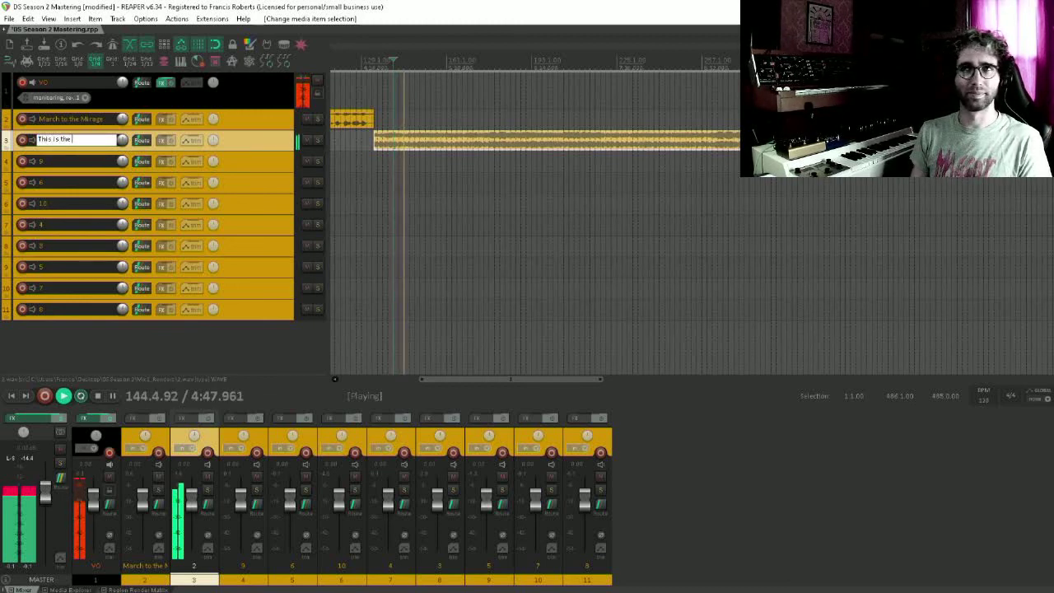
type(" mirage")
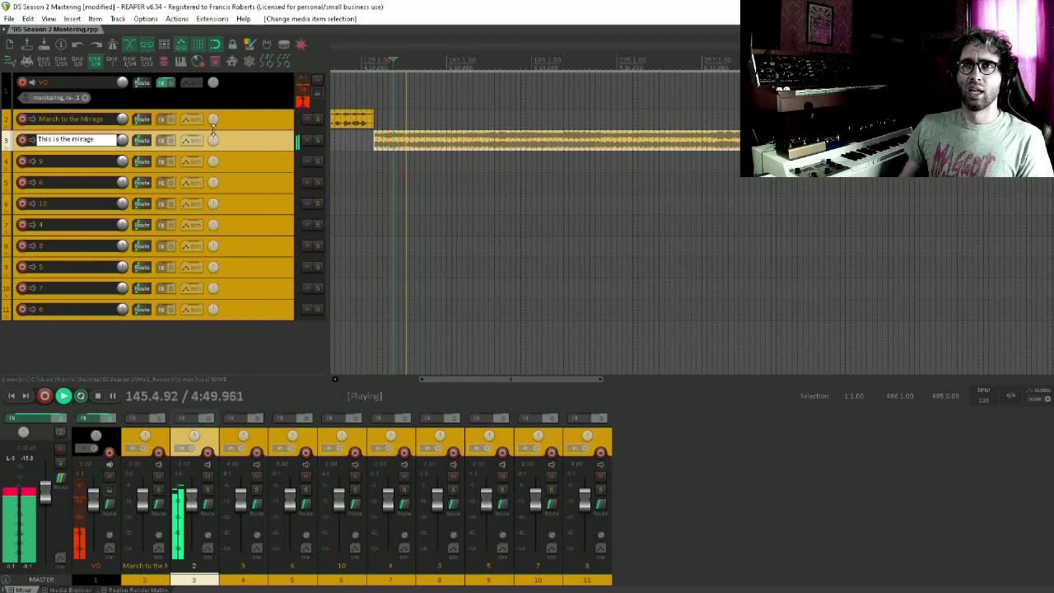
key("Return")
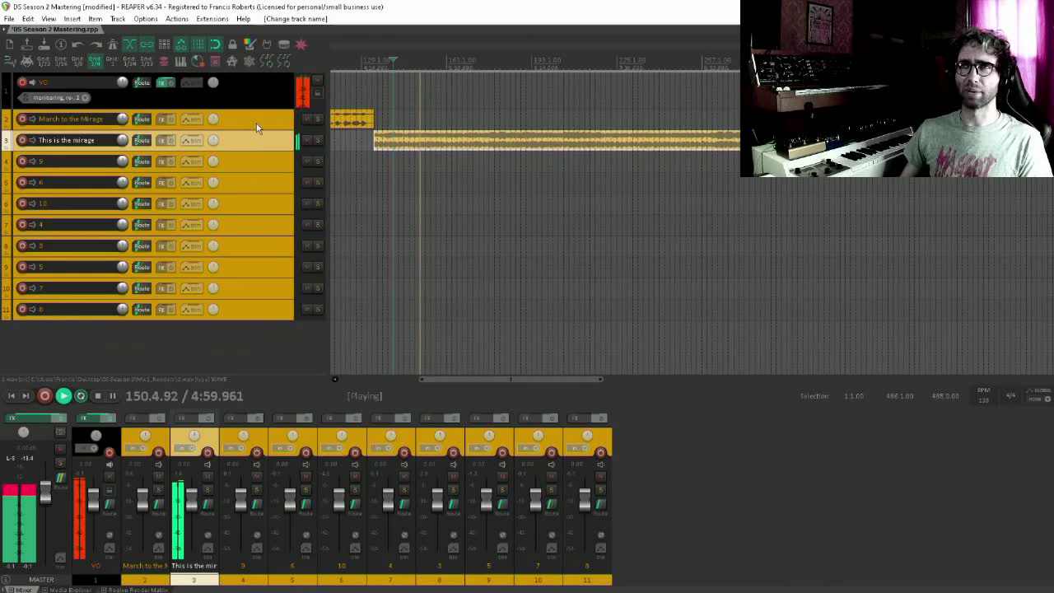
Play the transition from the end of "This is the mirage" into song 9, starting at 307.1.00.
scroll(574, 166, "right", 5)
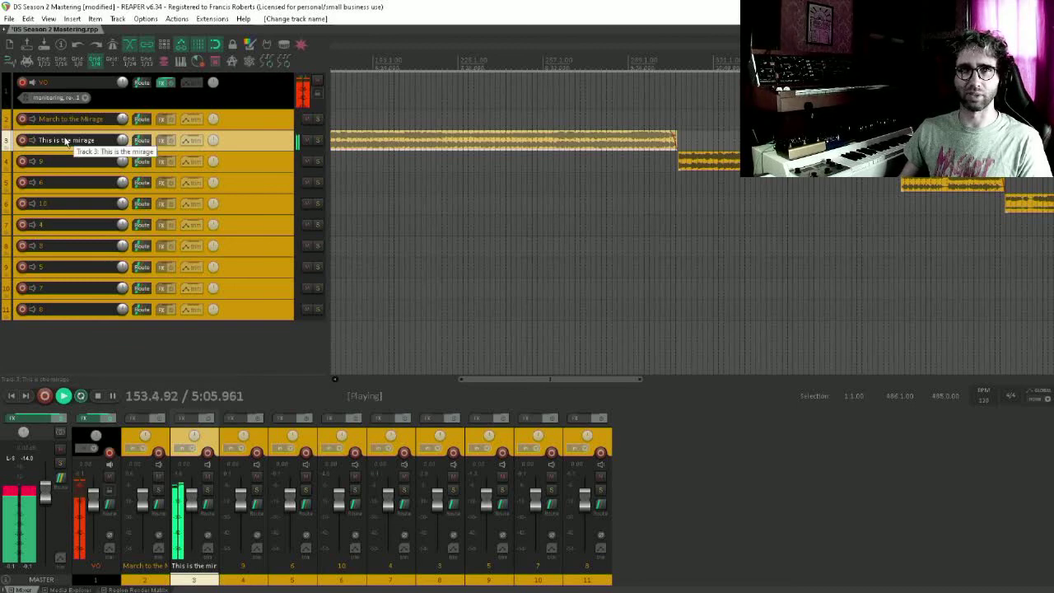
scroll(610, 189, "right", 1)
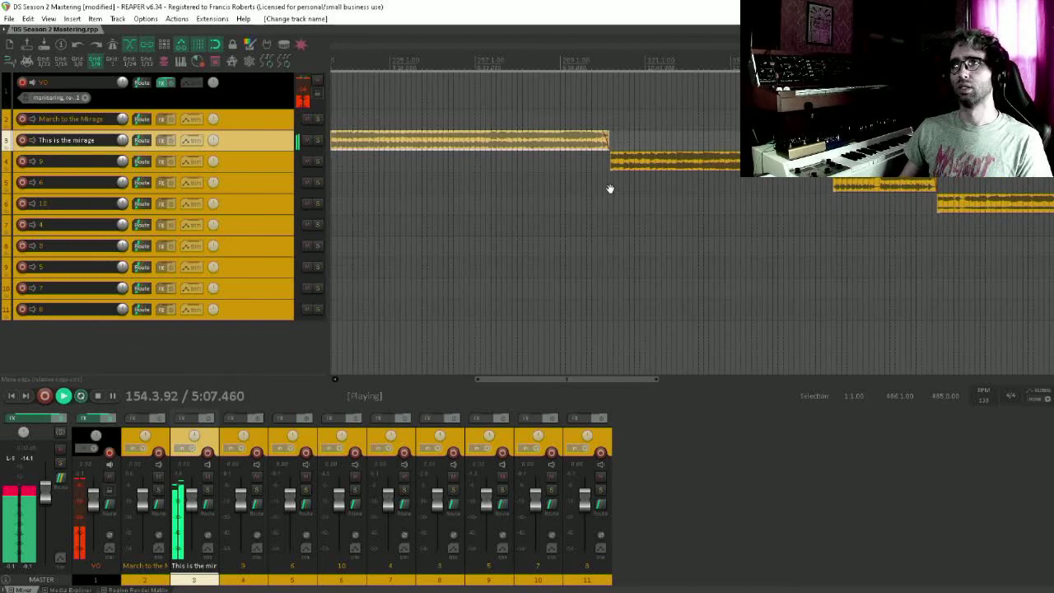
left_click(610, 90)
scroll(674, 123, "up", 3)
left_click_drag(674, 124, 662, 124)
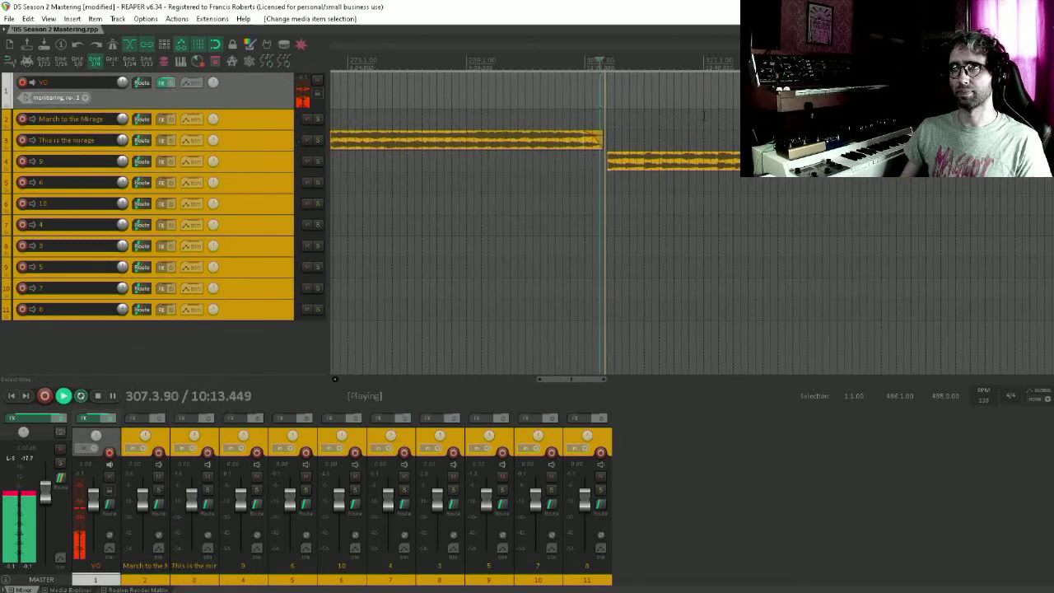
scroll(490, 150, "right", 1)
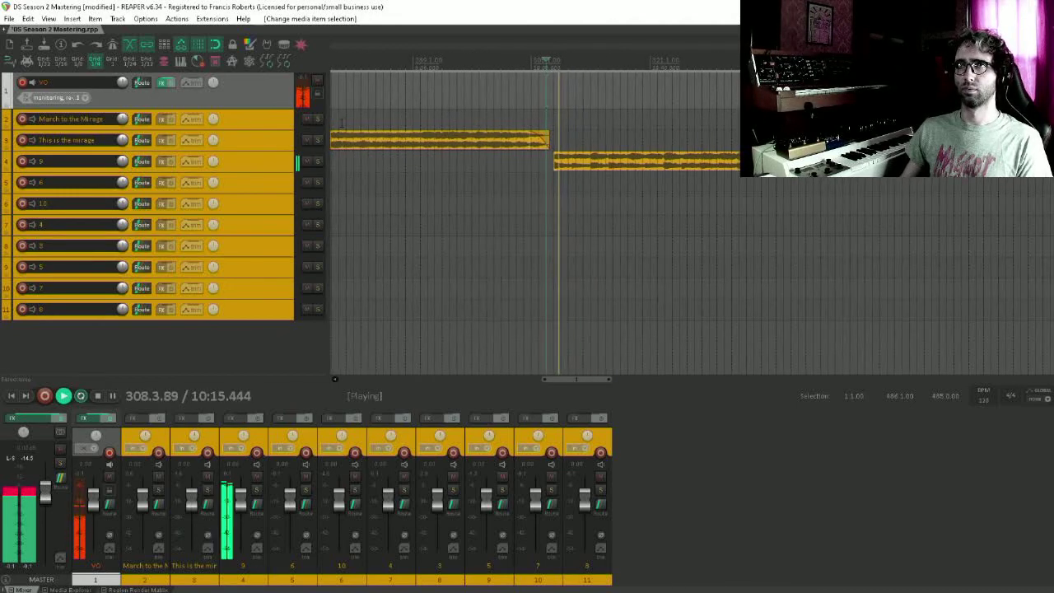
scroll(687, 153, "right", 1)
scroll(686, 153, "right", 2)
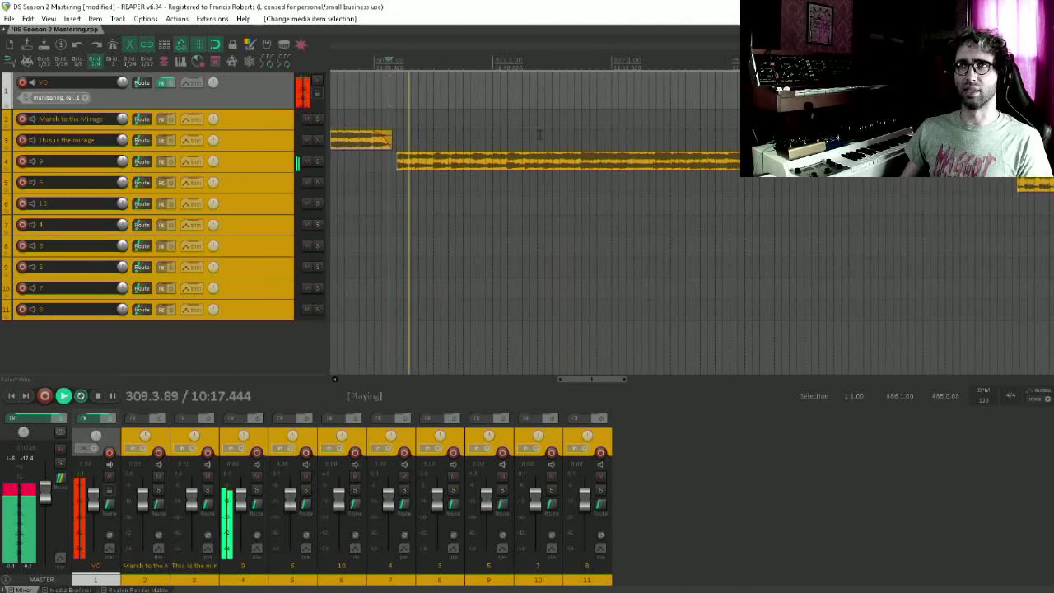
Rename the song 9 track as "Gates of the desert stronghold".
left_click(81, 159)
double_click(81, 159)
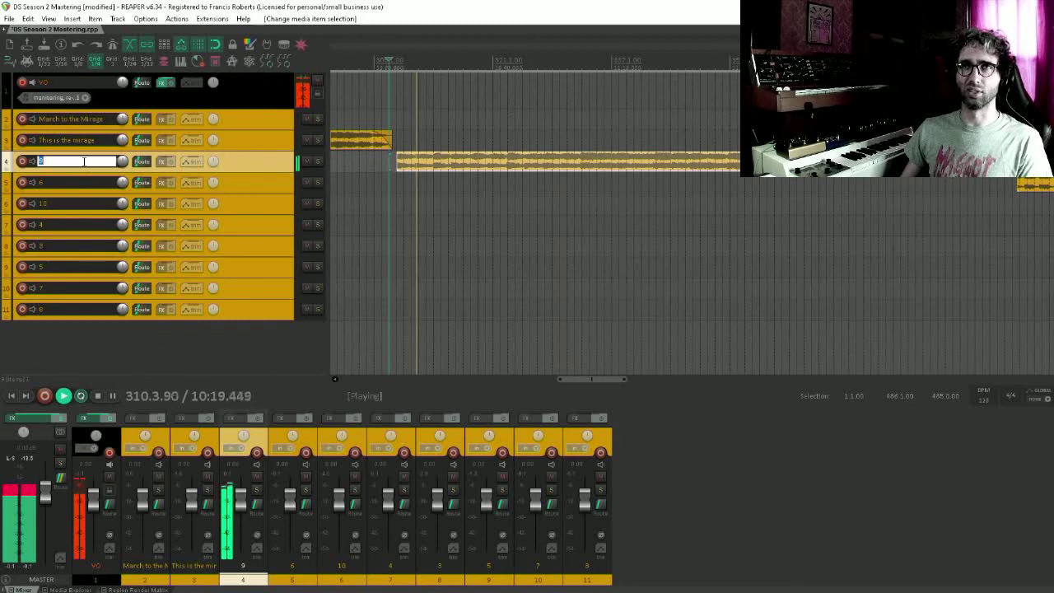
type("Dese")
key("BackSpace")
key("BackSpace")
key("BackSpace")
key("BackSpace")
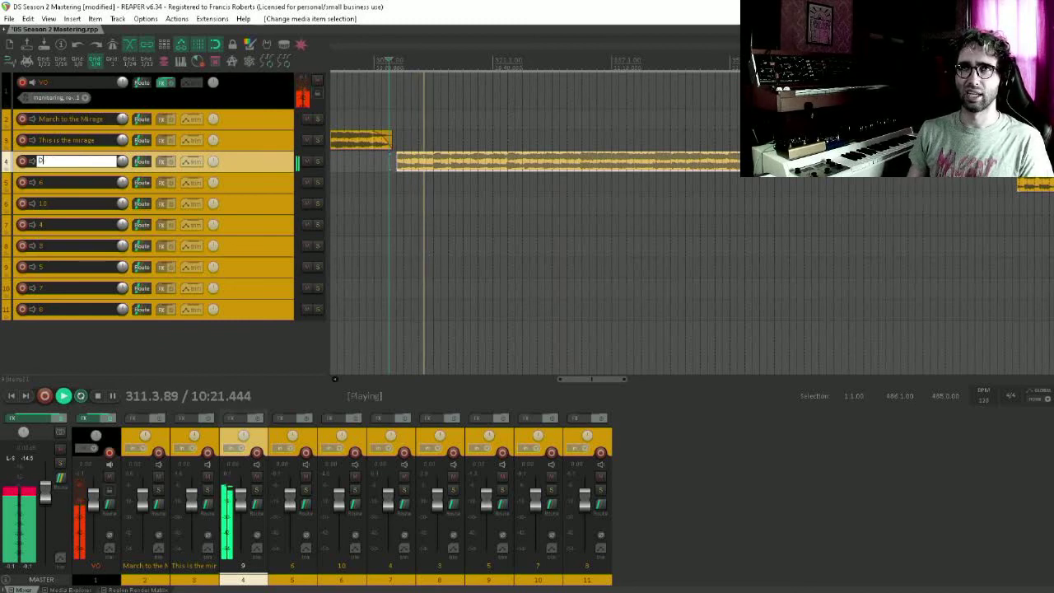
type("Gates of the ")
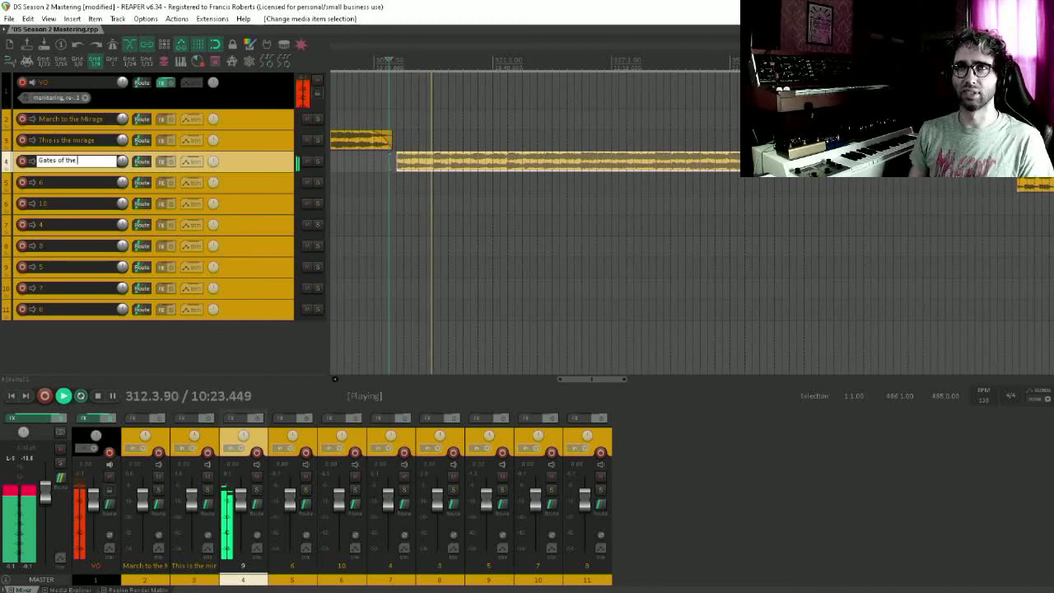
type("desert stronghold")
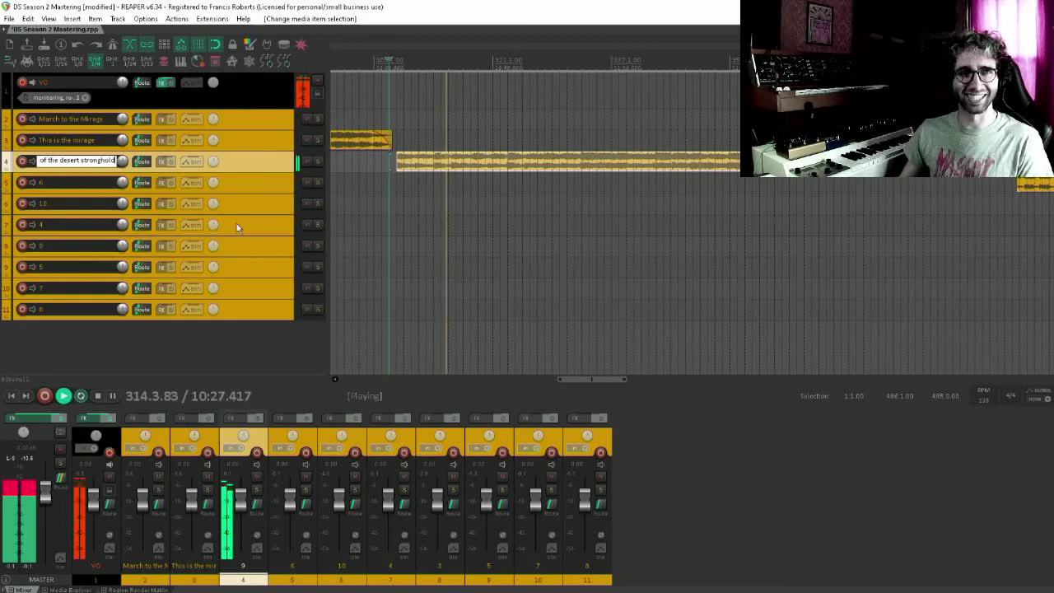
key("Return")
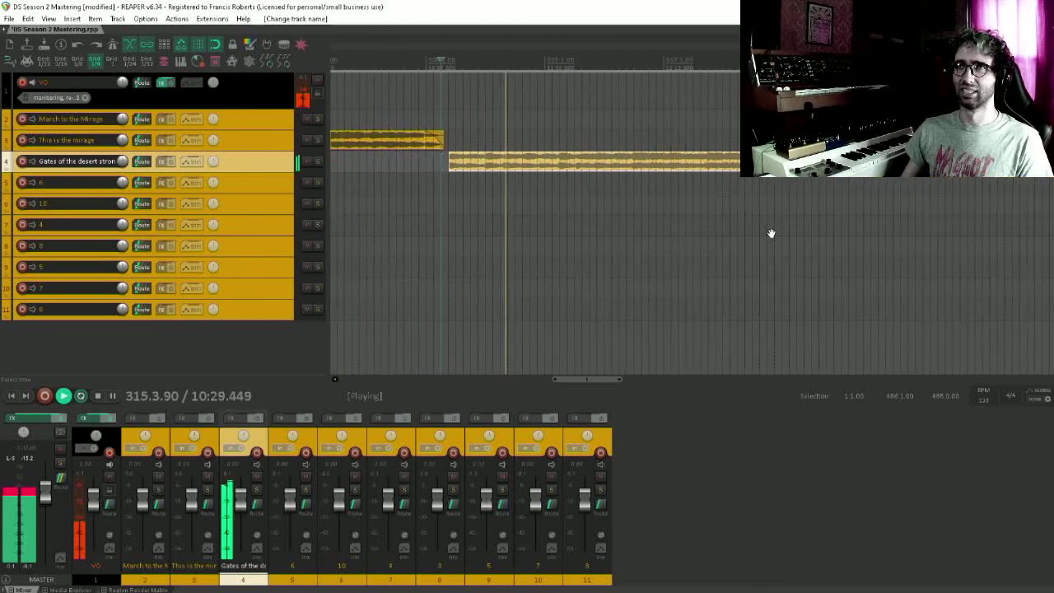
Rename the third song's track as "At The Gates of the Deserted Stronghold".
double_click(95, 163)
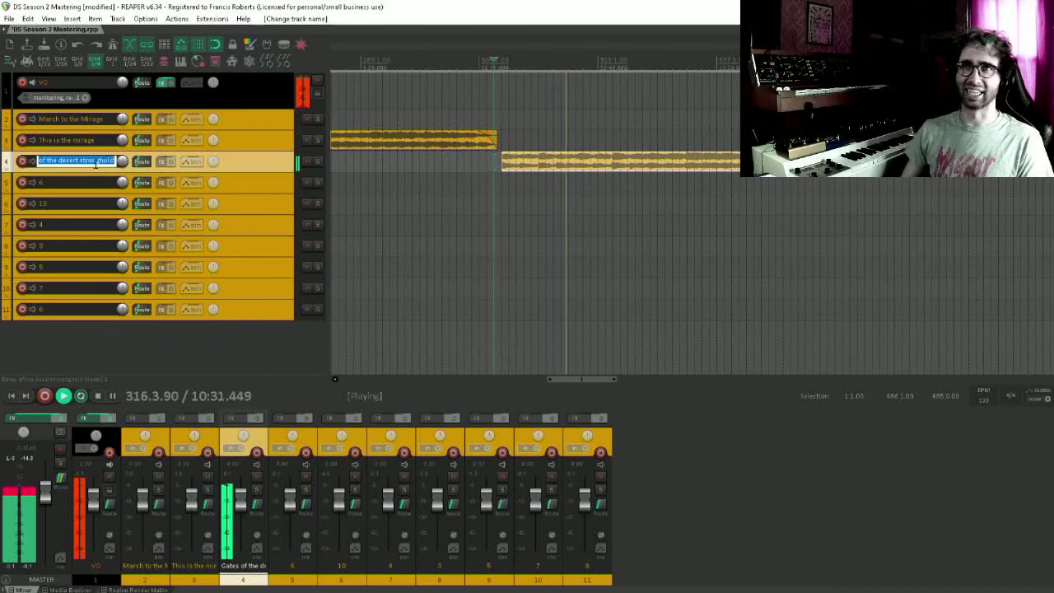
key("BackSpace")
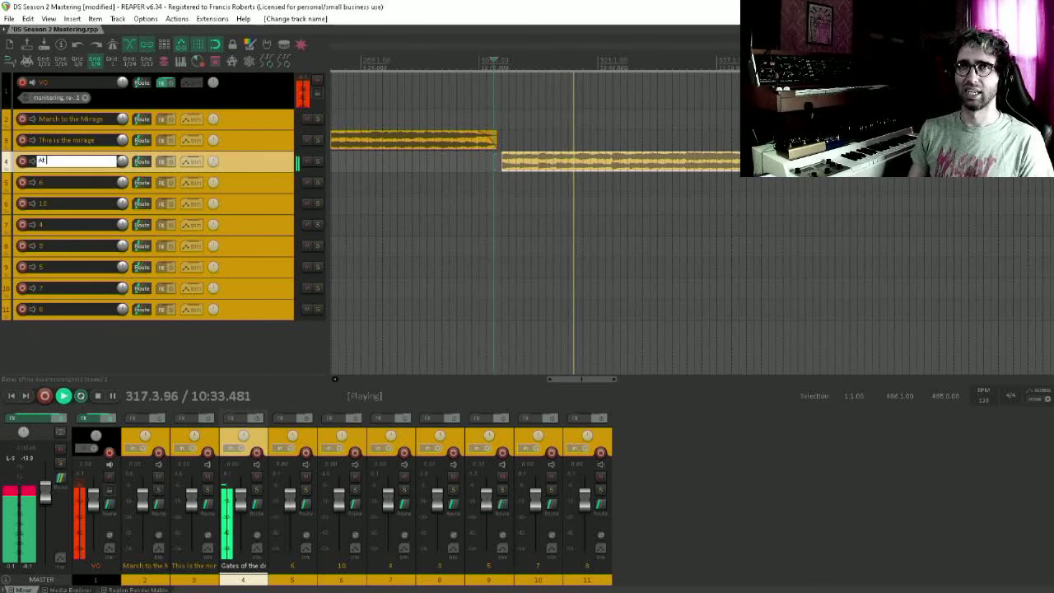
type("4t The Gates of the")
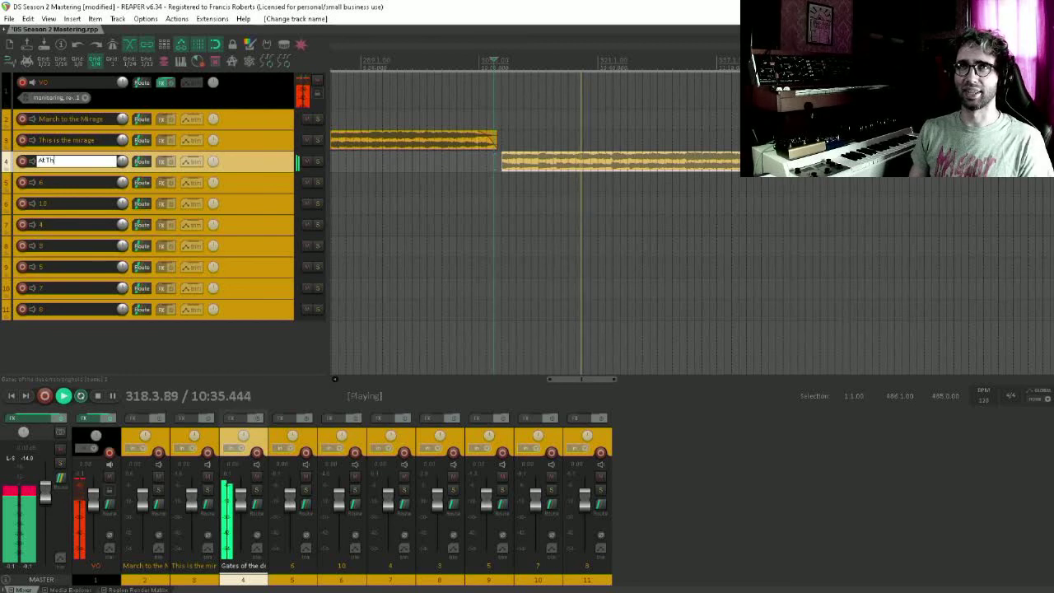
type(" Des")
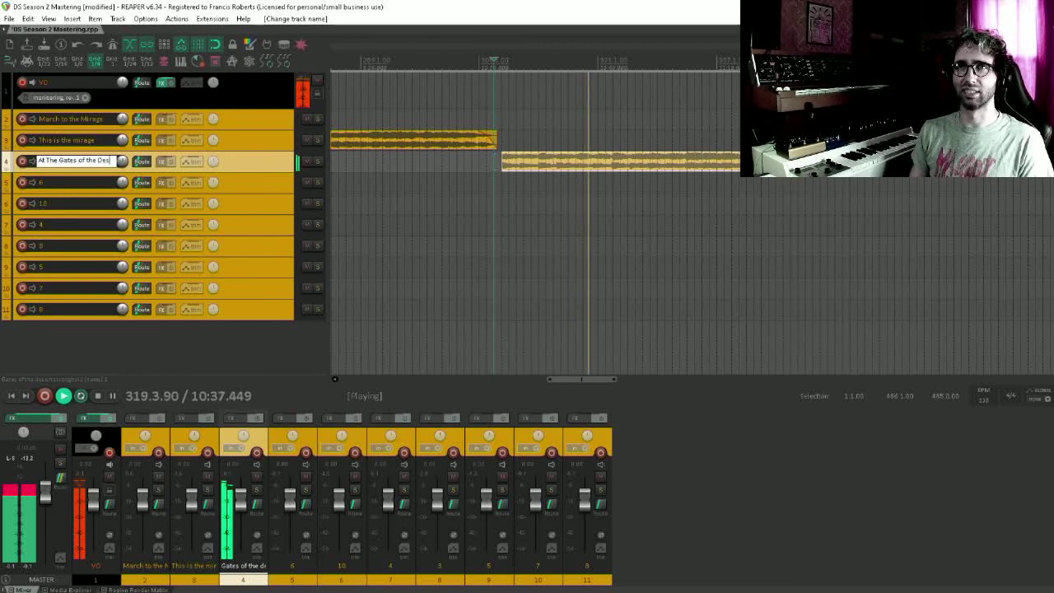
type("erted Stronghold")
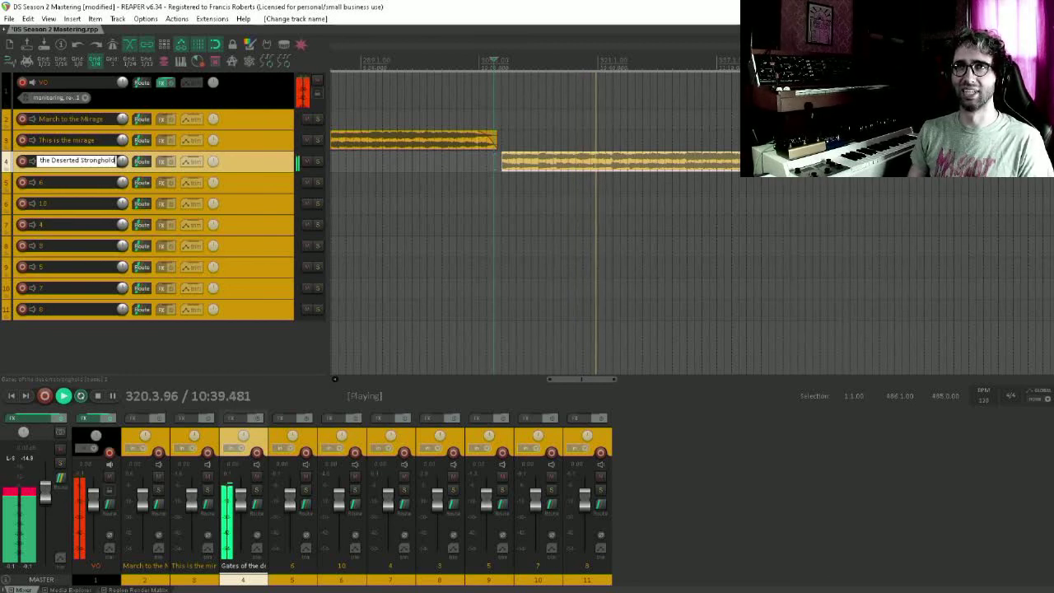
key("Return")
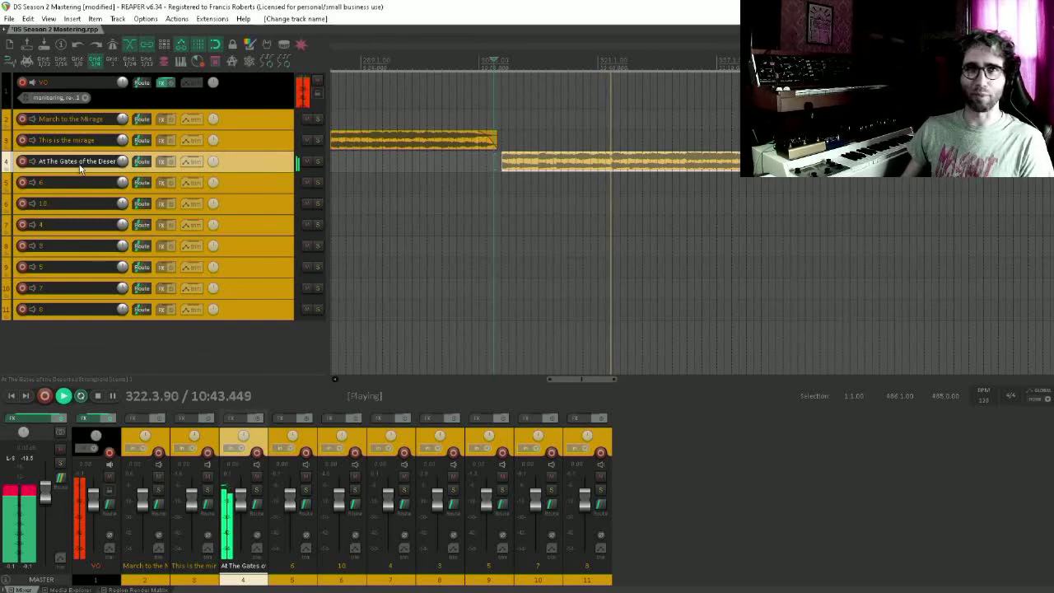
Stop playback, review the third song's full track name, and place the edit cursor at 323.1.00.
key("space")
scroll(613, 169, "right", 3)
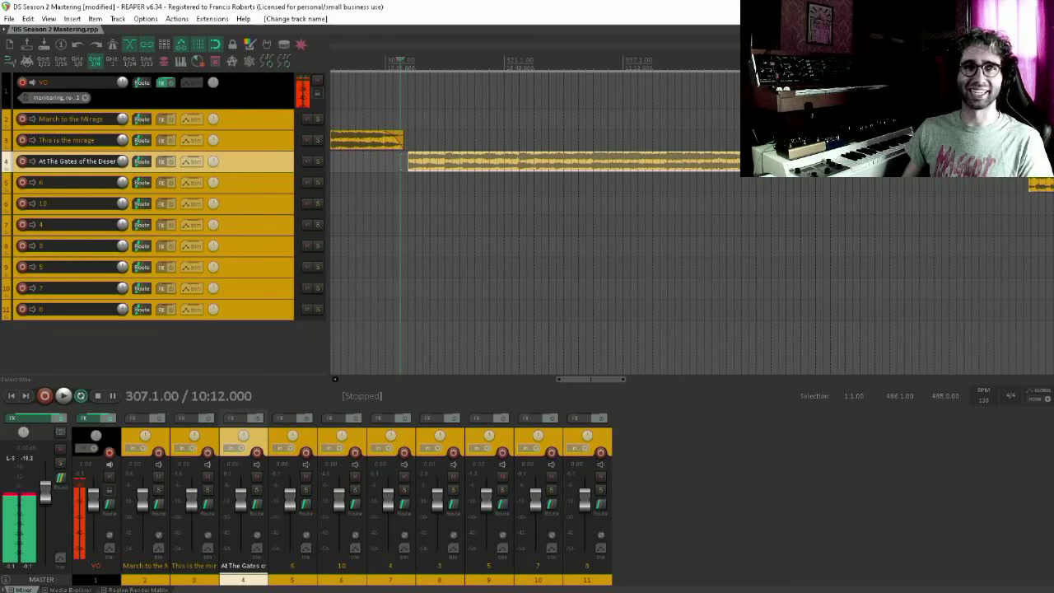
double_click(68, 162)
left_click(92, 159)
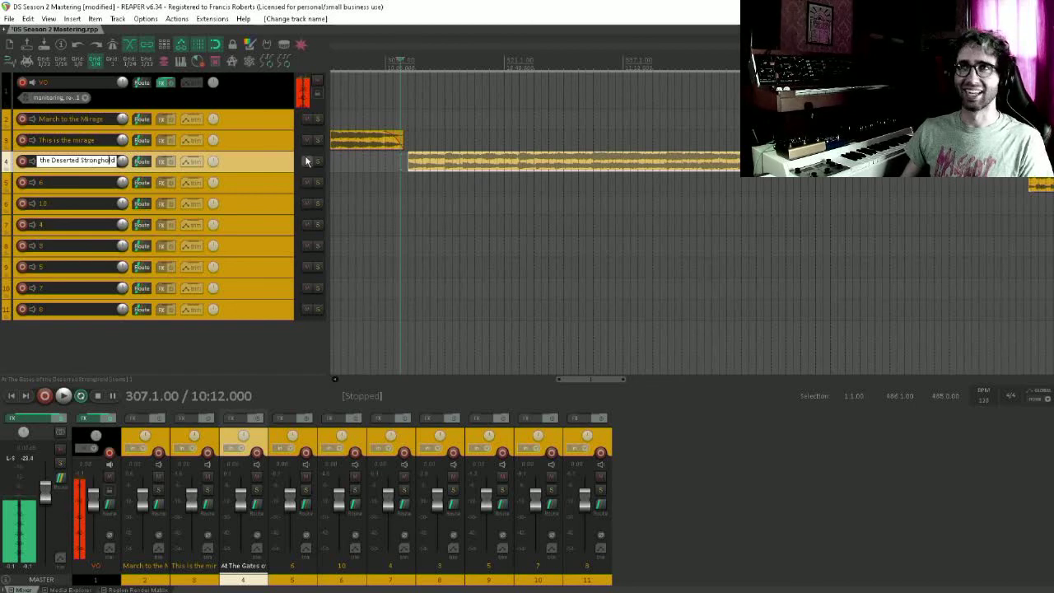
left_click(517, 169)
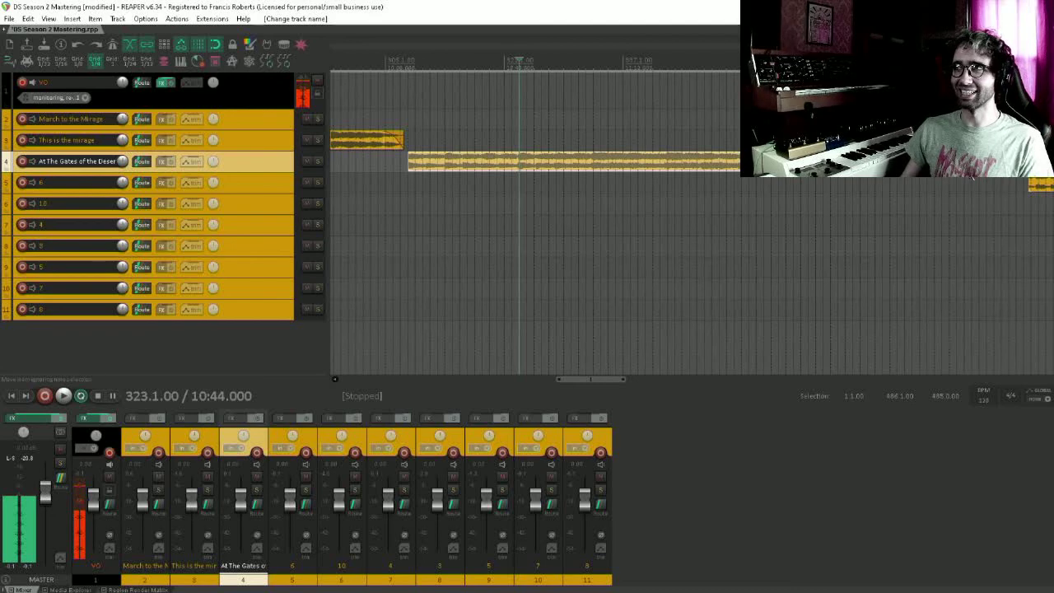
scroll(465, 171, "right", 5)
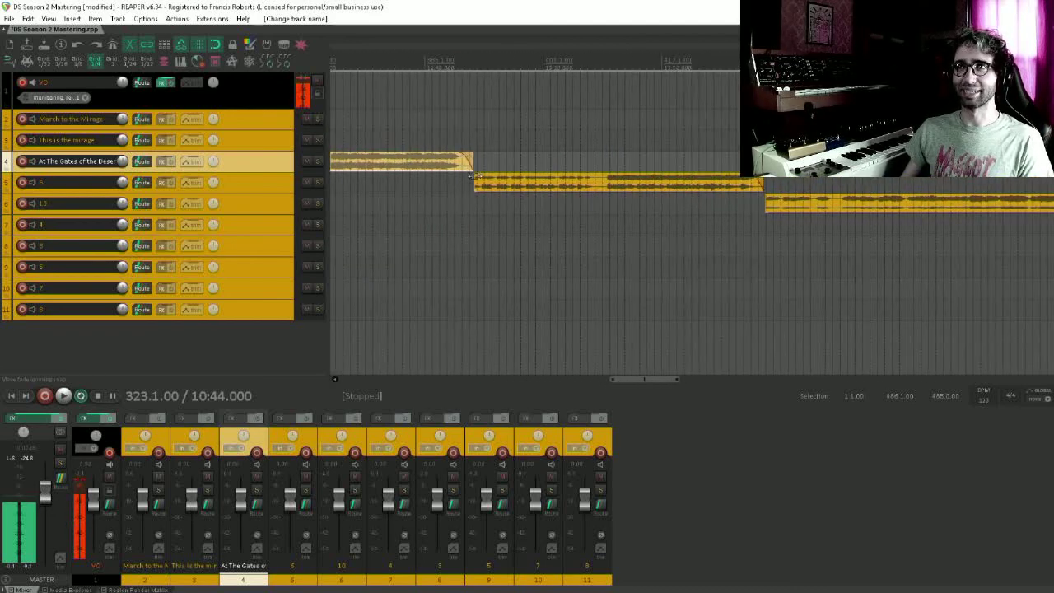
Place the edit cursor at the start of song 6, at 391.3.84, and start playback.
left_click(473, 181)
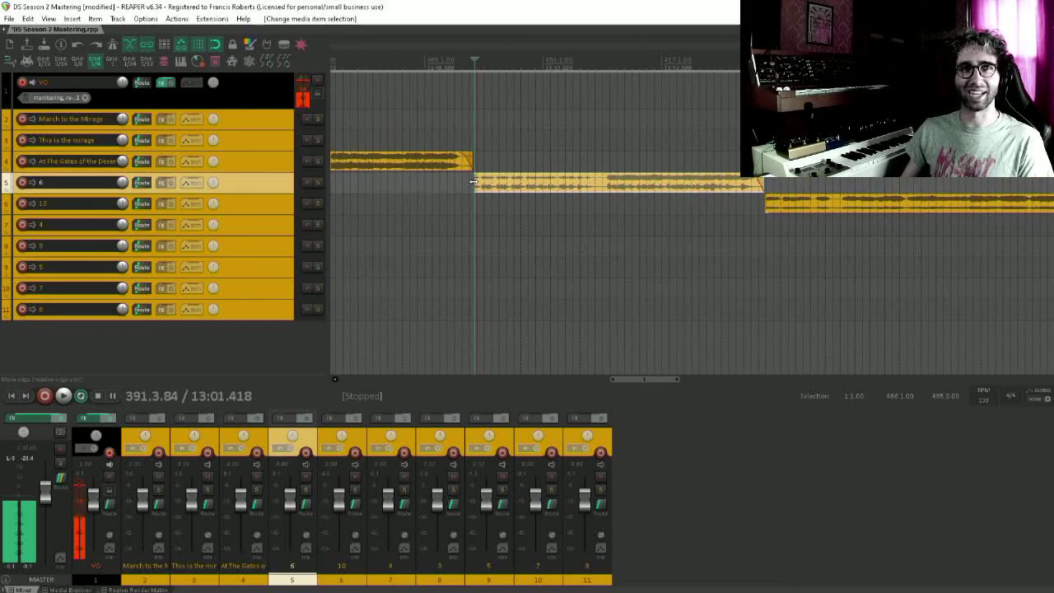
scroll(487, 198, "up", 6)
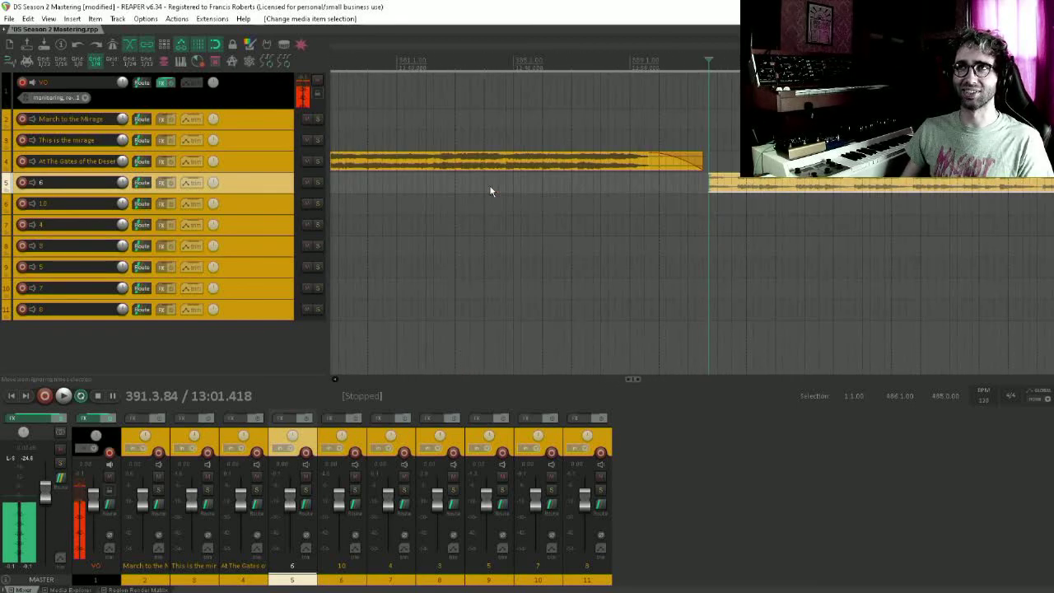
scroll(663, 168, "down", 3)
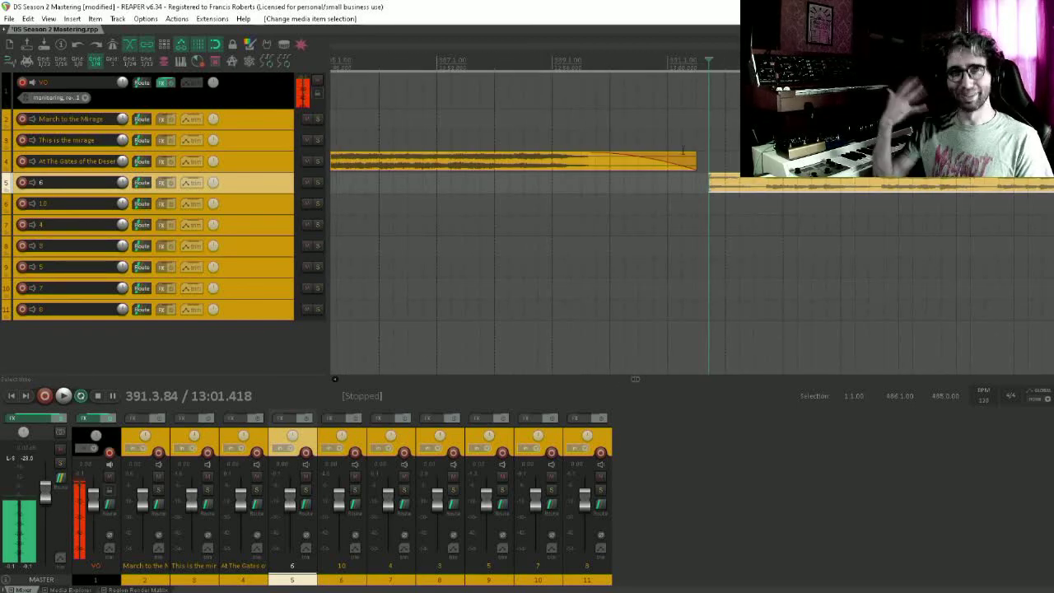
scroll(905, 214, "right", 5)
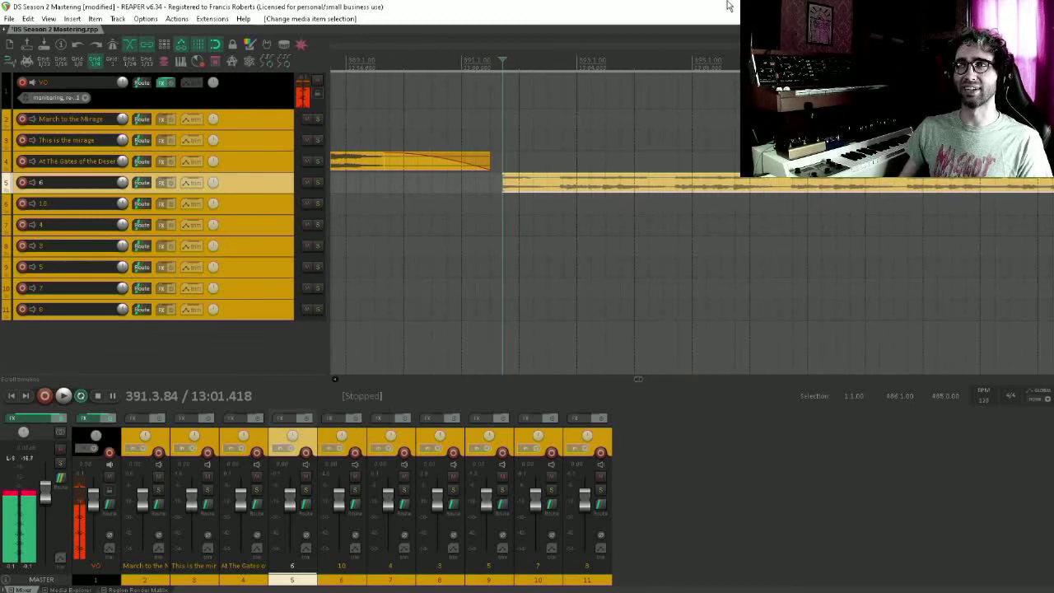
scroll(760, 206, "right", 1)
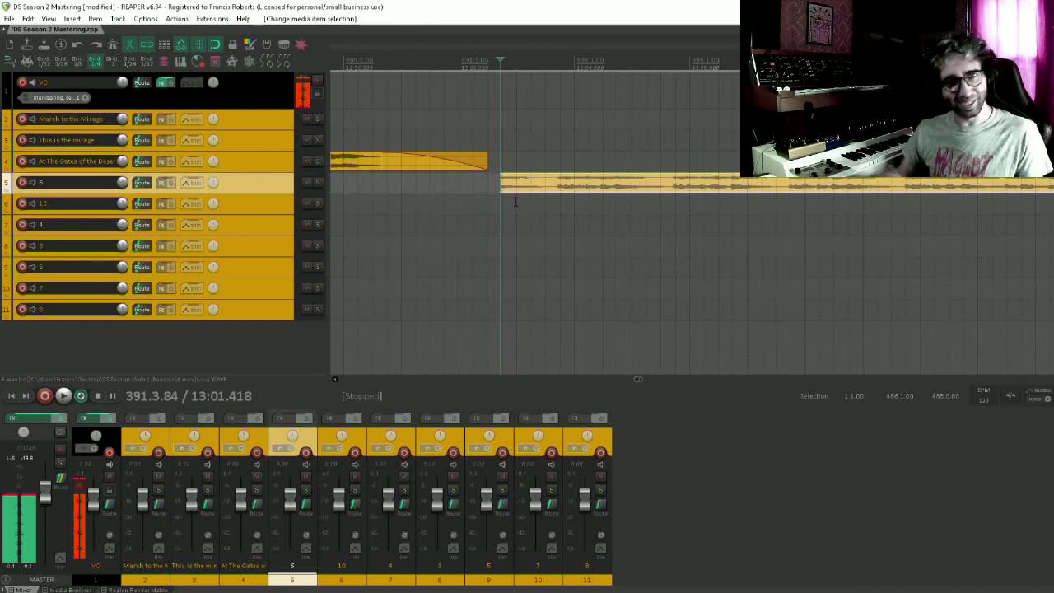
scroll(494, 214, "right", 2)
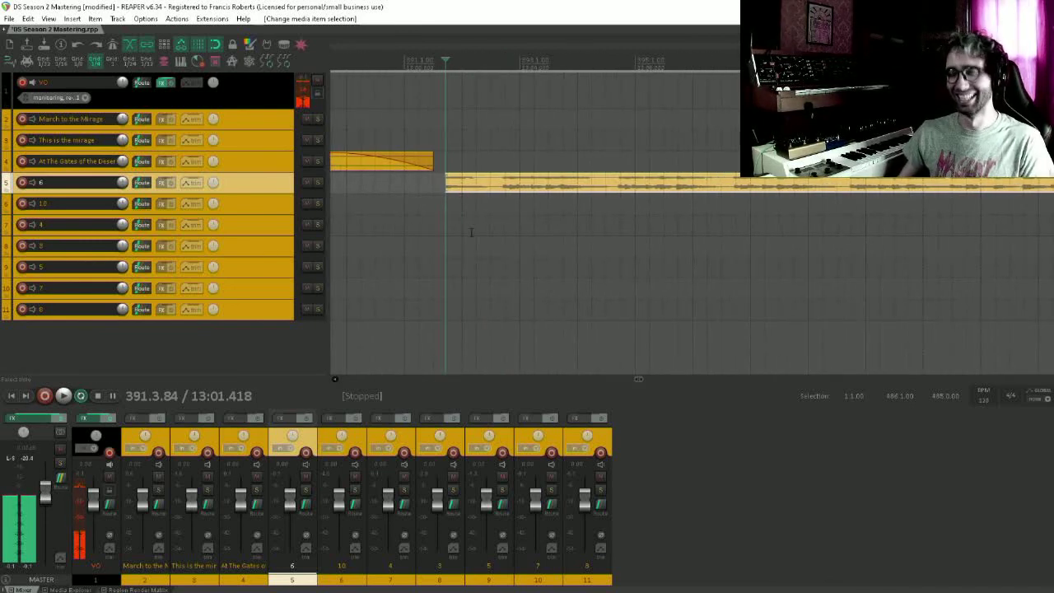
key("space")
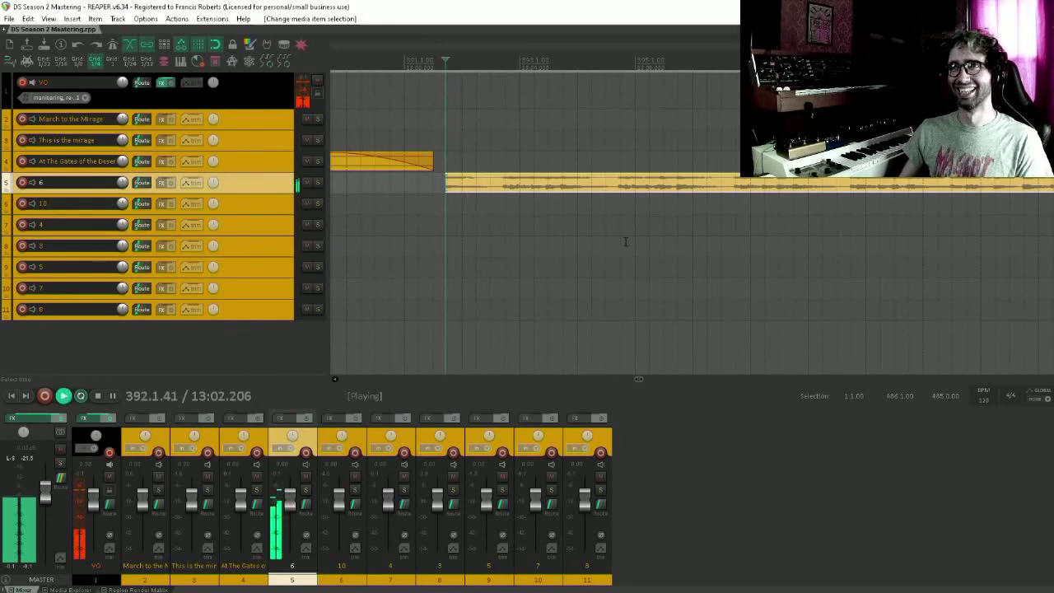
Jump playback to just before the denser middle section of song 6 and listen on.
scroll(668, 199, "down", 3)
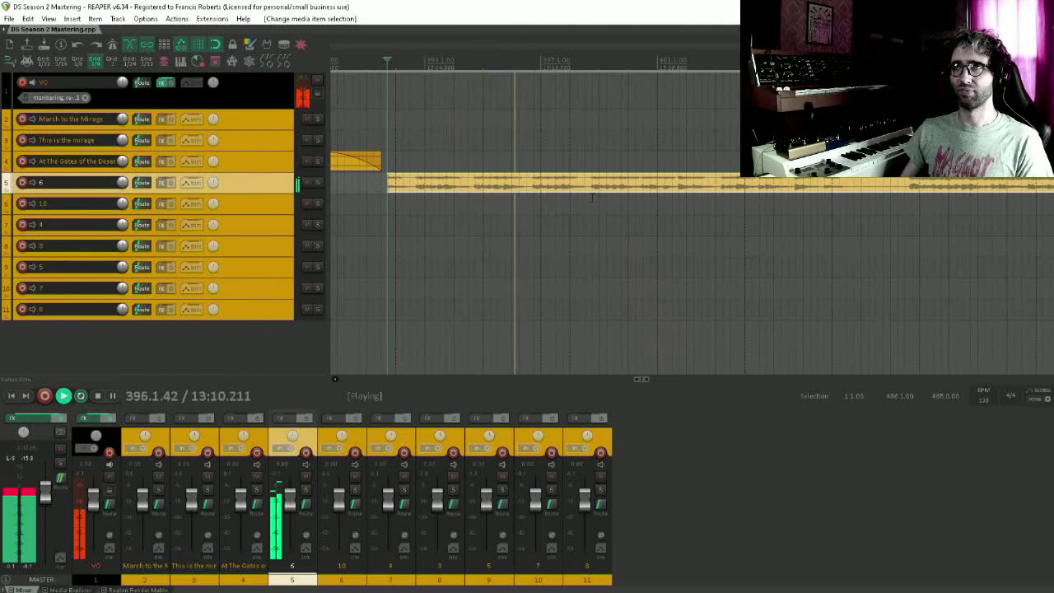
scroll(602, 196, "down", 2)
scroll(530, 233, "right", 4)
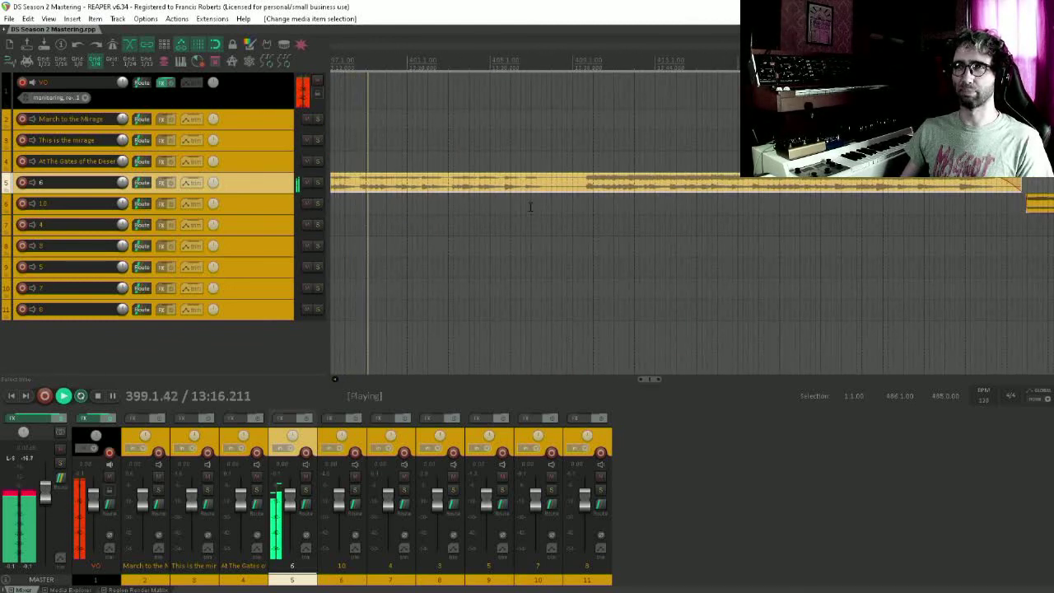
left_click(569, 206)
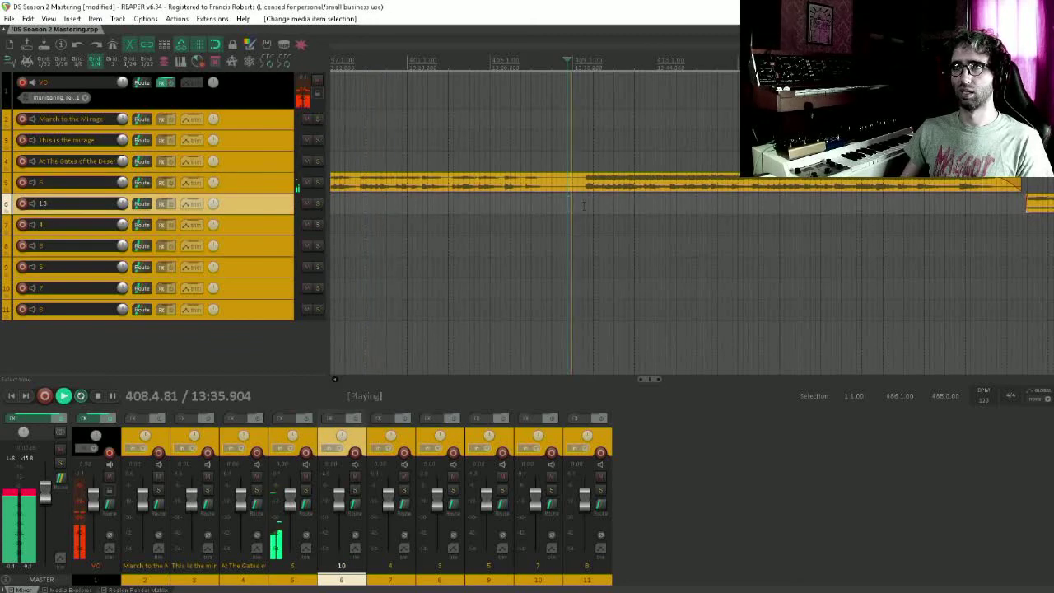
scroll(583, 205, "right", 2)
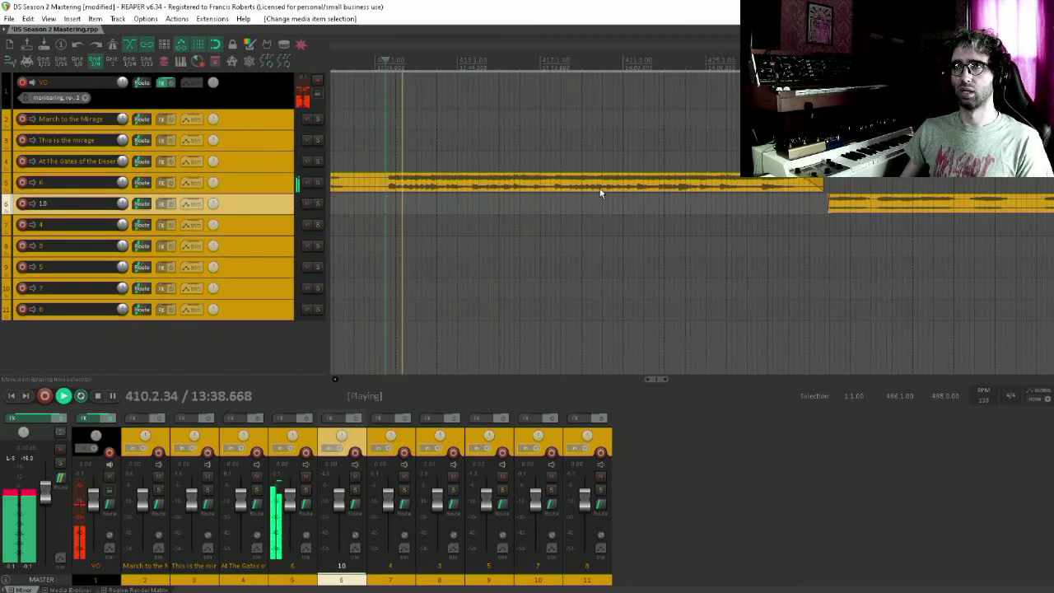
scroll(600, 193, "right", 1)
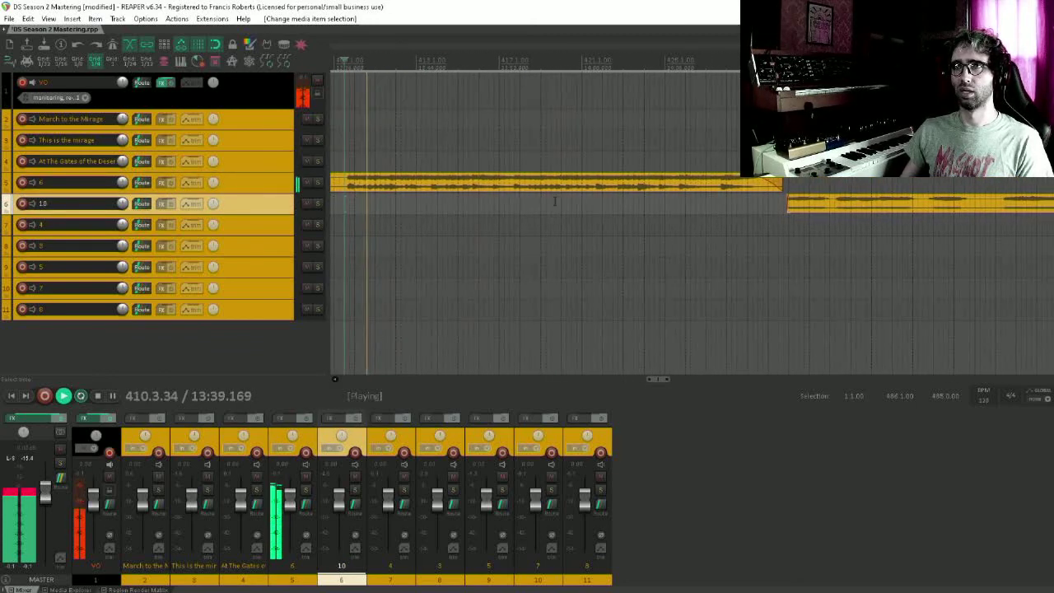
Rename the song 6 track as "Illusionary Feast" and move playback close to the song's end.
double_click(81, 183)
type("Il")
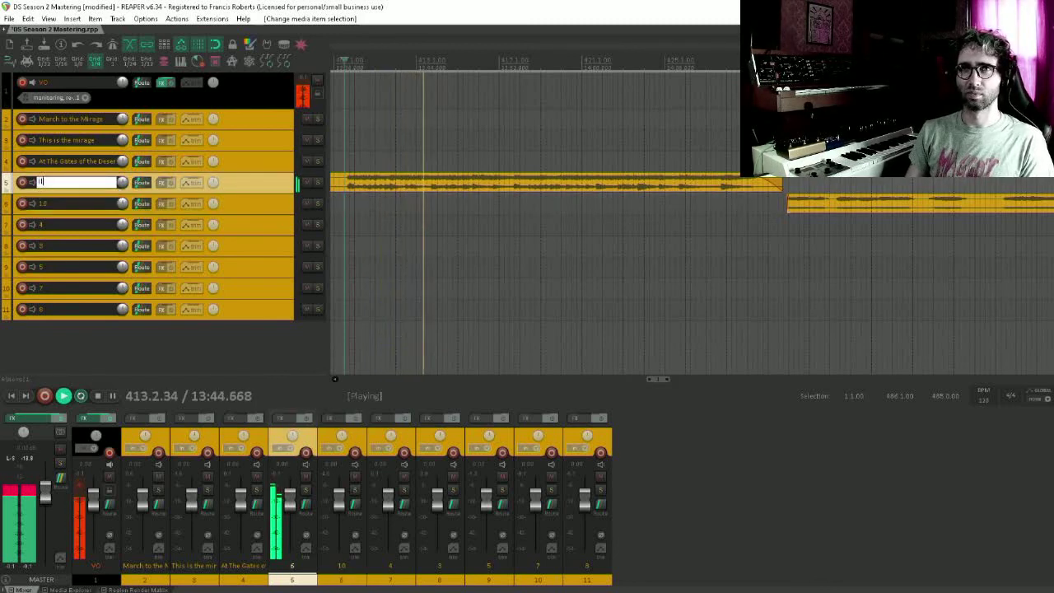
type("lusionary Fe")
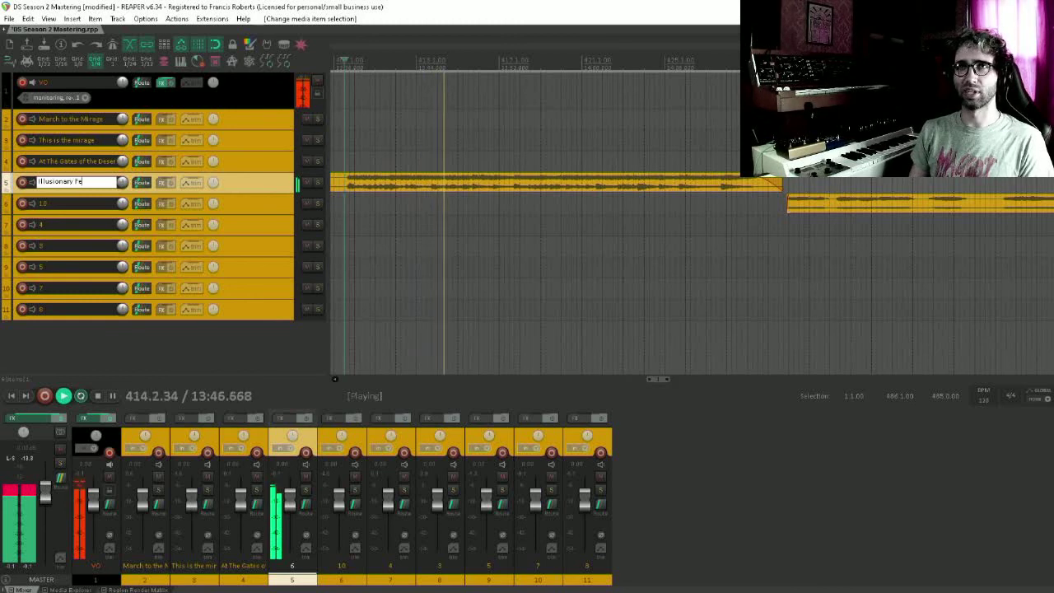
type("ast")
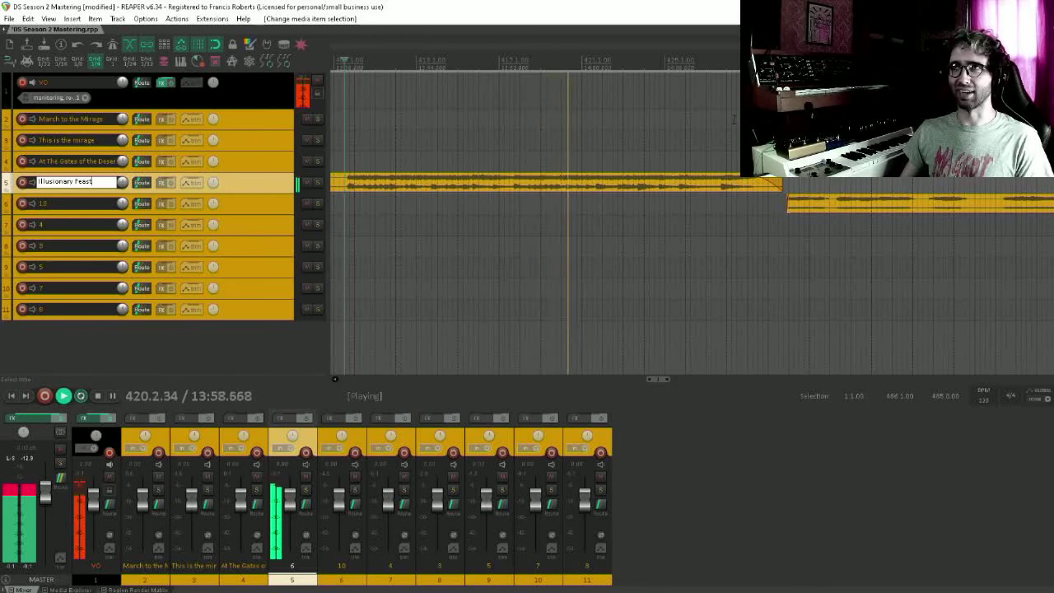
left_click(685, 126)
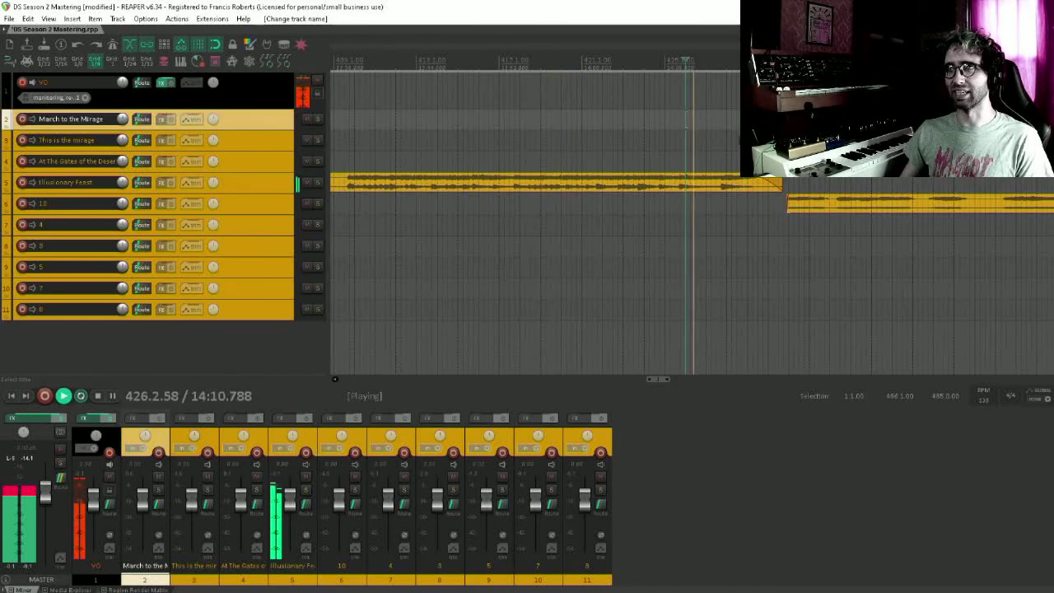
Listen to the transition from "Illusionary Feast" into song 10 and inspect song 10's waveform through to its fade-out.
scroll(653, 183, "right", 6)
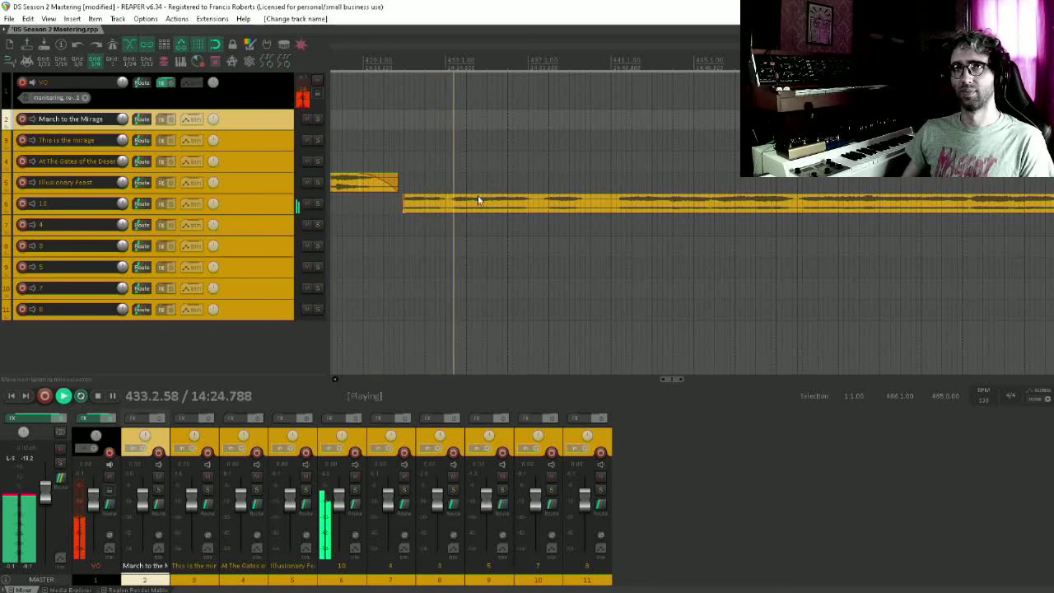
scroll(490, 210, "left", 1)
left_click_drag(536, 204, 564, 198)
scroll(564, 199, "down", 6)
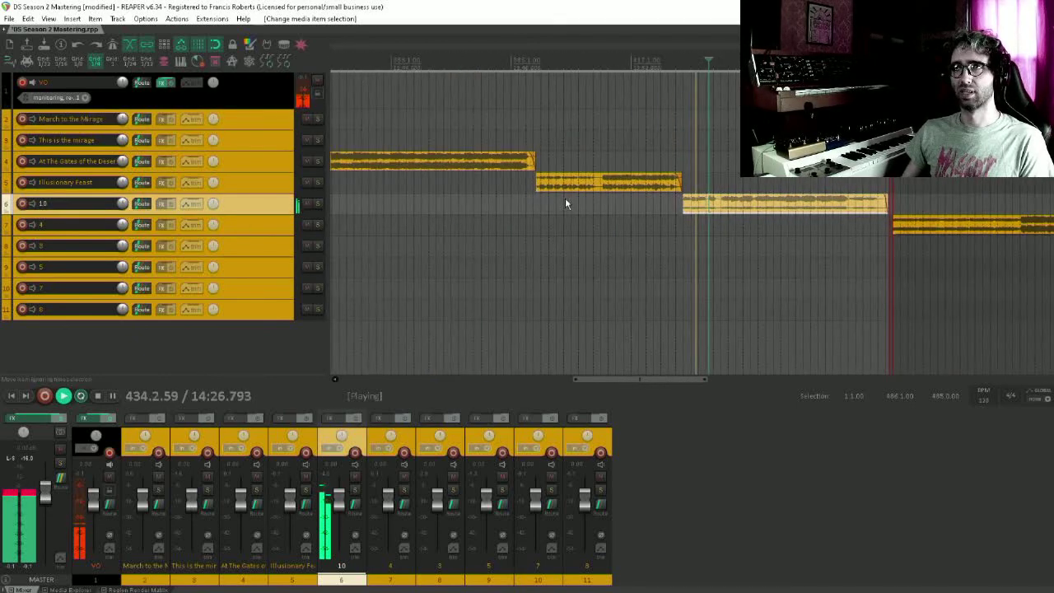
scroll(564, 202, "up", 4)
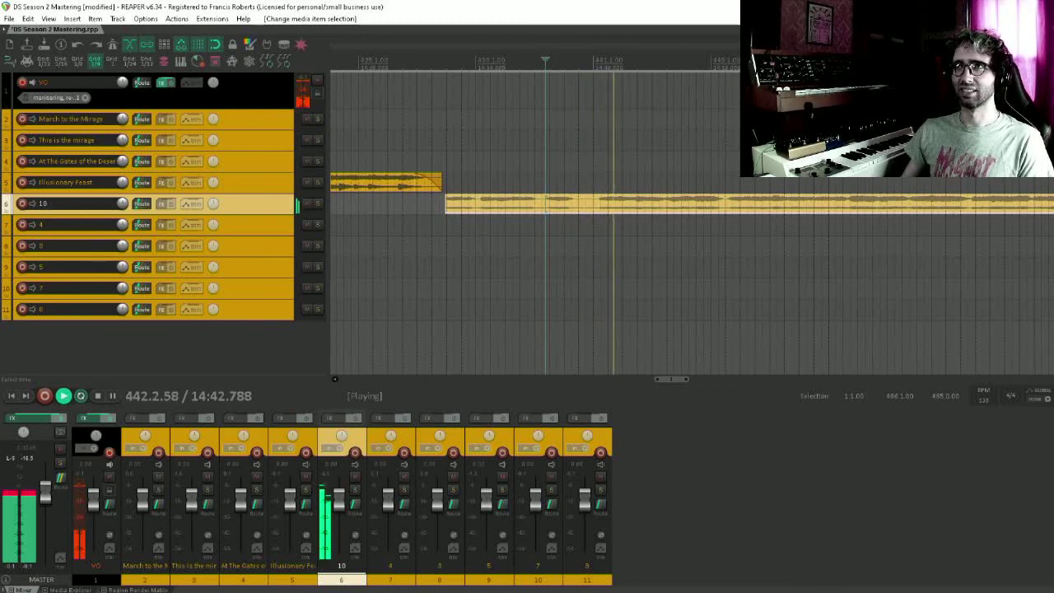
left_click_drag(698, 172, 468, 177)
left_click(500, 199)
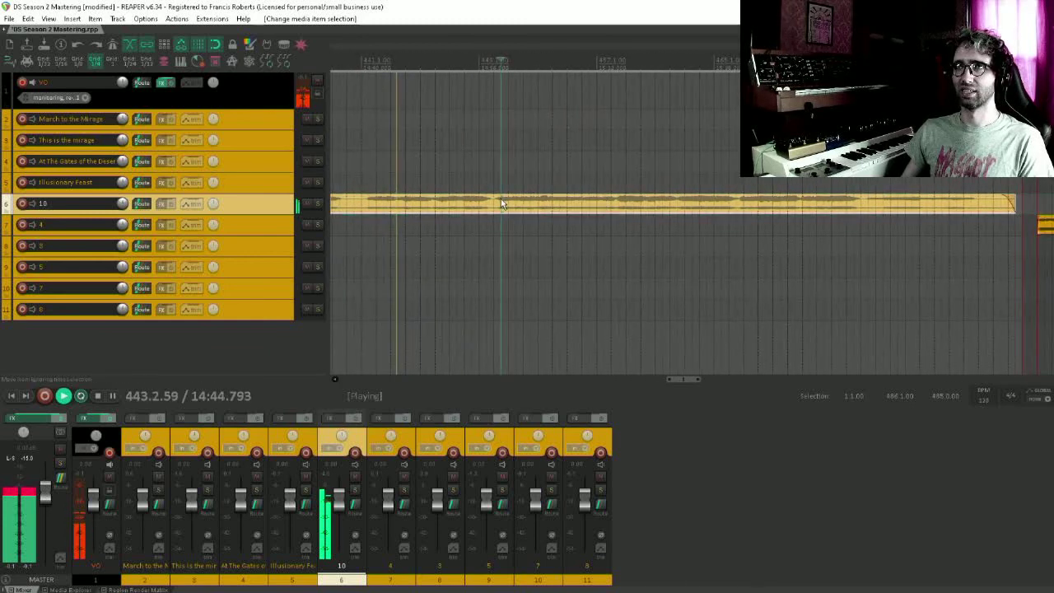
left_click_drag(626, 196, 570, 196)
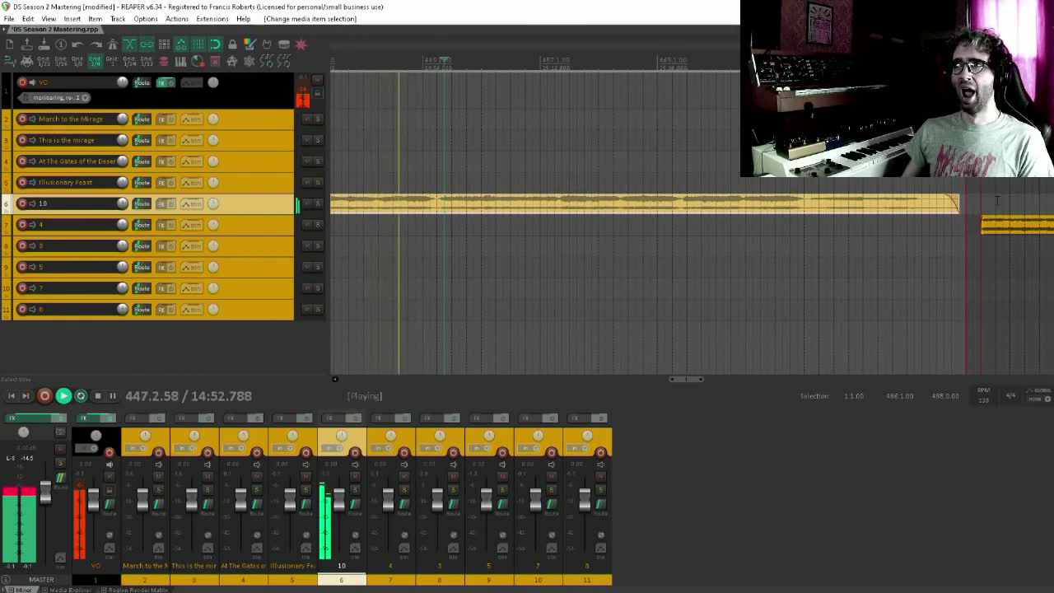
scroll(896, 213, "left", 3)
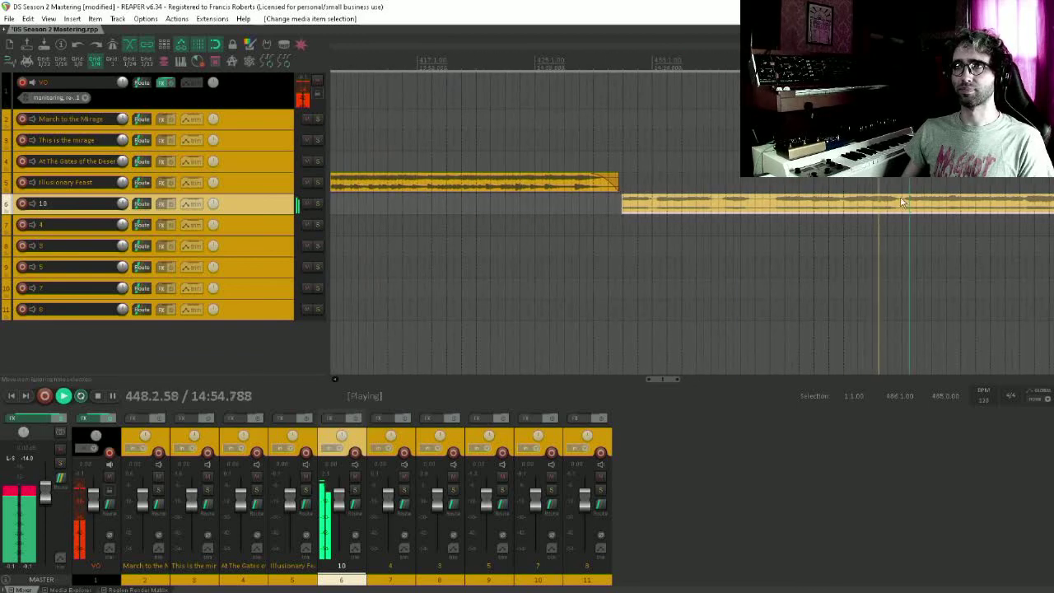
scroll(451, 187, "right", 1)
scroll(692, 222, "right", 2)
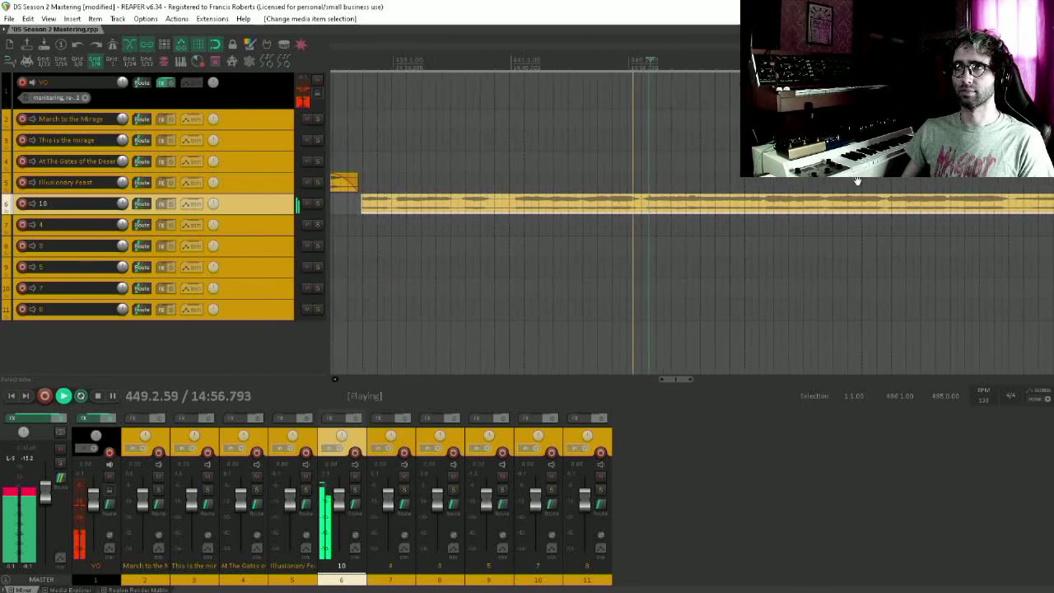
Rename the song 10 track as "Dreaming Beneath The Sand".
double_click(74, 203)
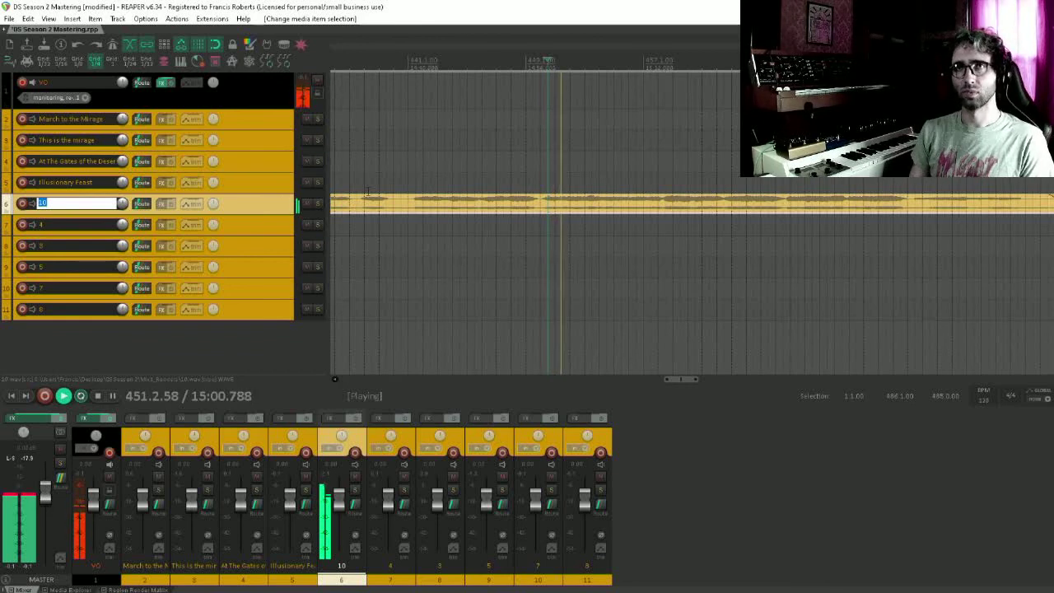
type("Dreaming")
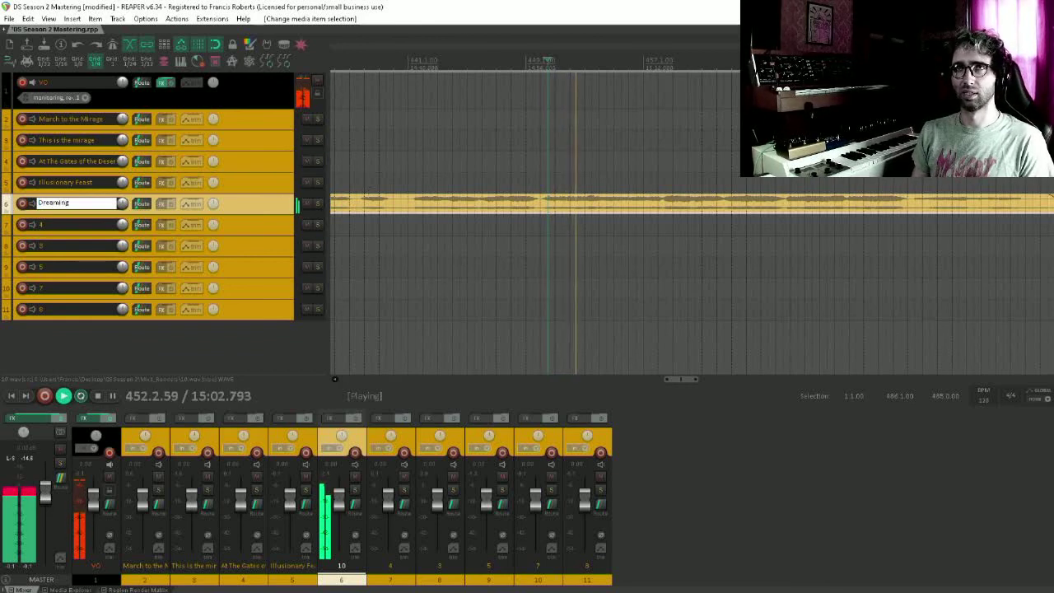
type(" Ben")
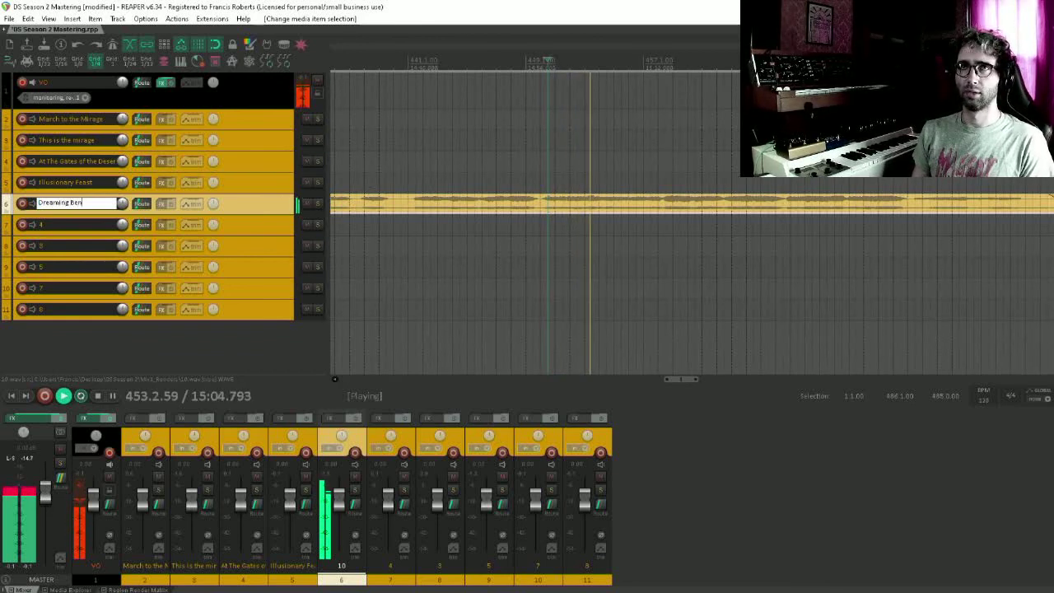
type("eath")
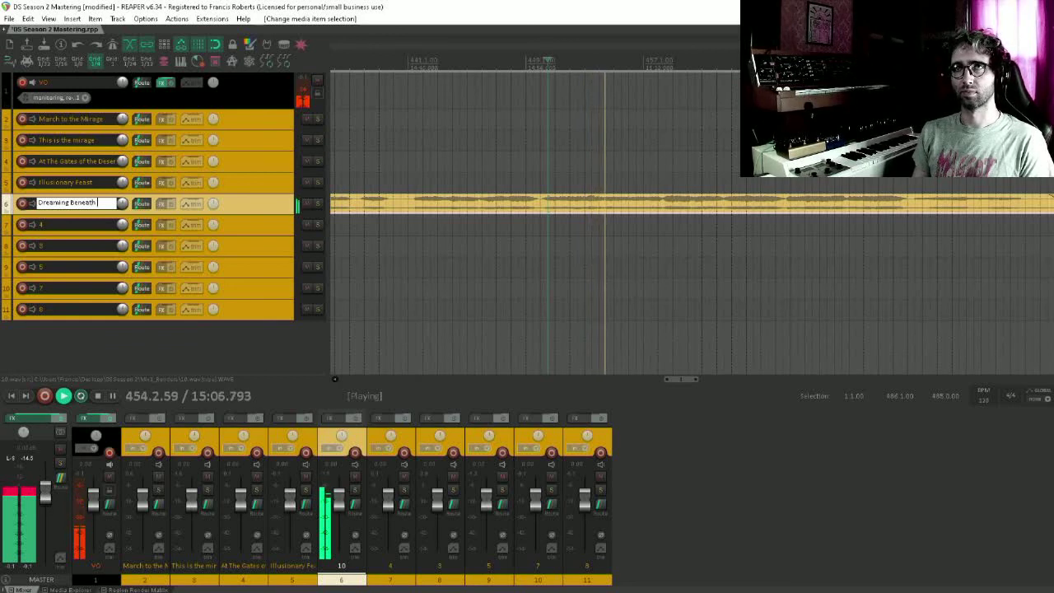
type(" The Sand")
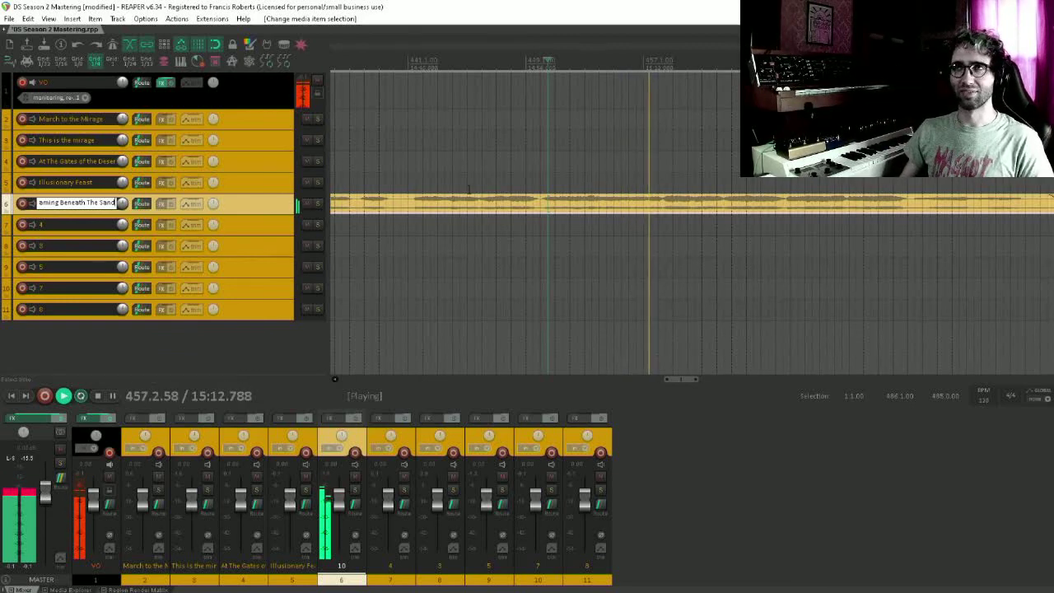
left_click(658, 200)
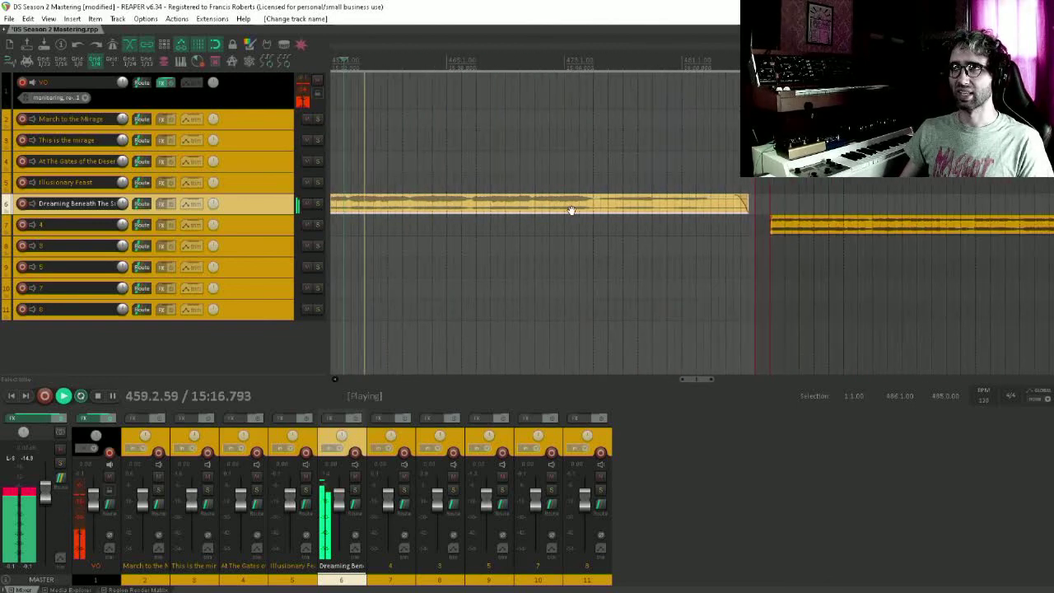
Move playback to the second side marker and audition the opening of song 4.
scroll(679, 139, "right", 3)
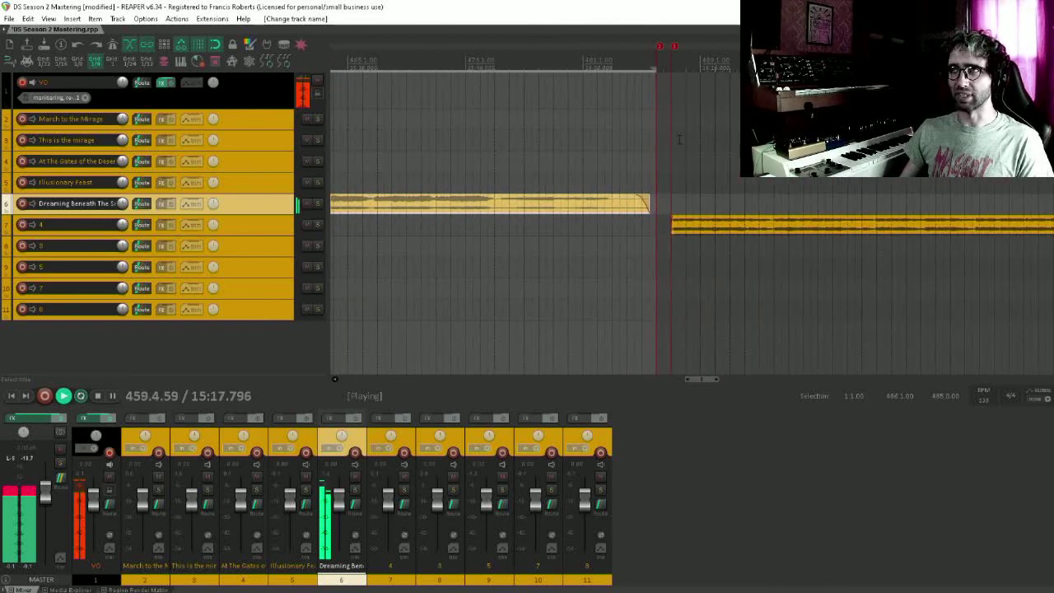
left_click(674, 47)
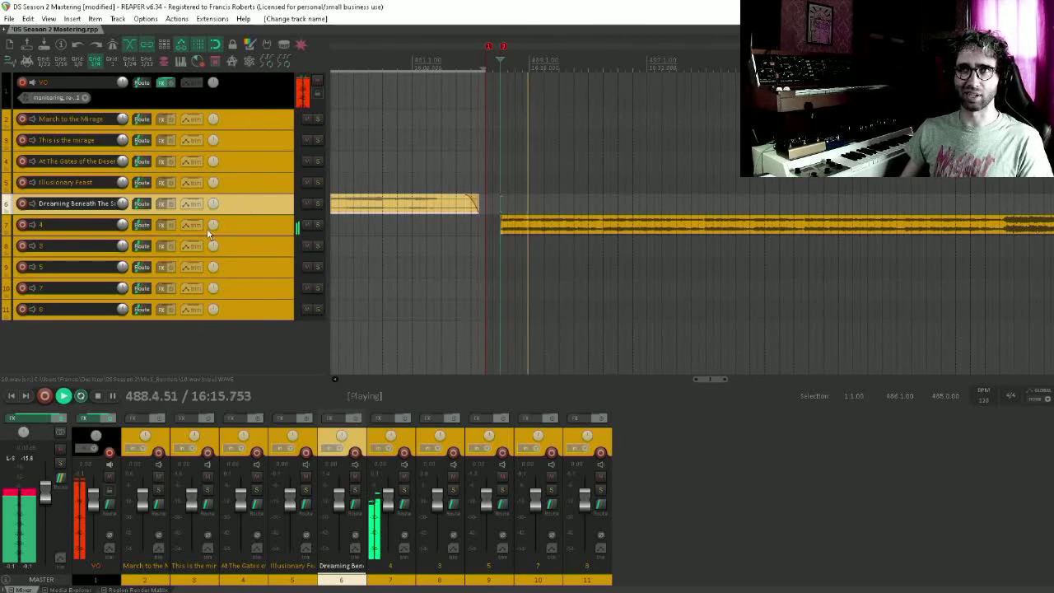
scroll(478, 185, "up", 4)
scroll(478, 185, "down", 4)
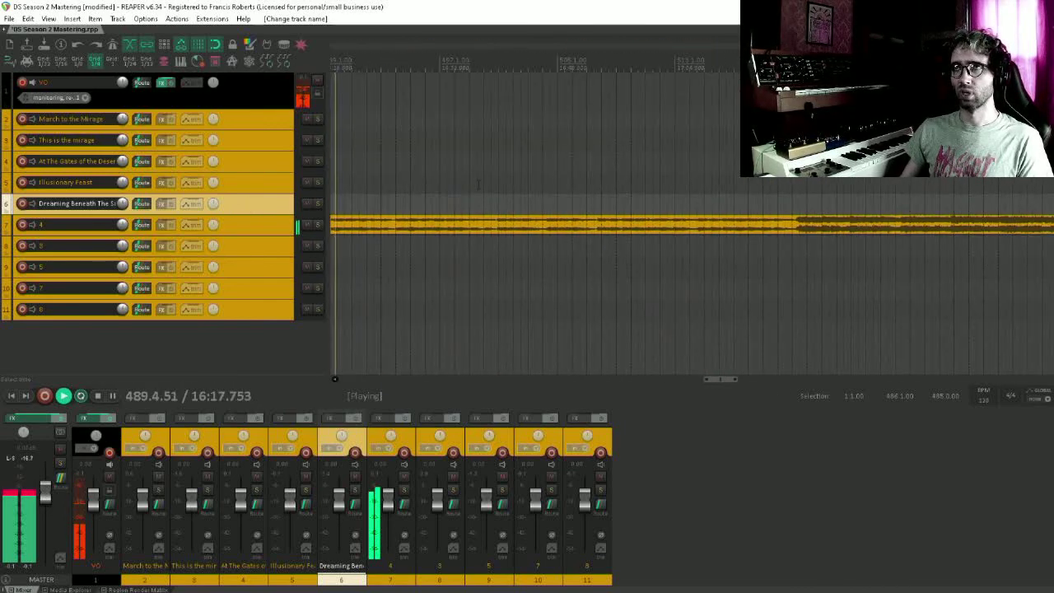
scroll(595, 188, "up", 3)
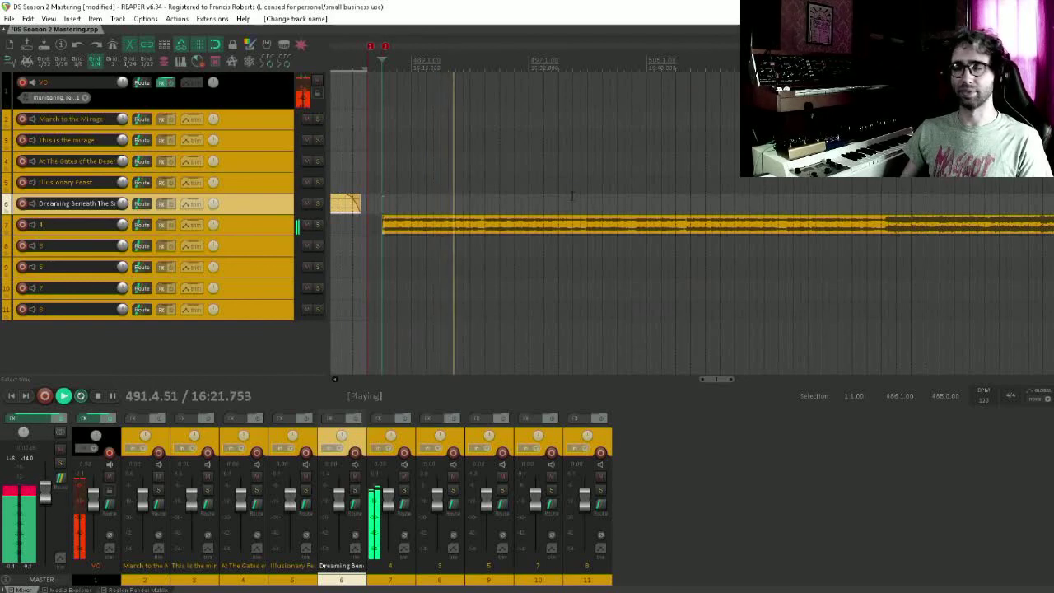
Rename the song 4 track as "Catacombs".
double_click(65, 225)
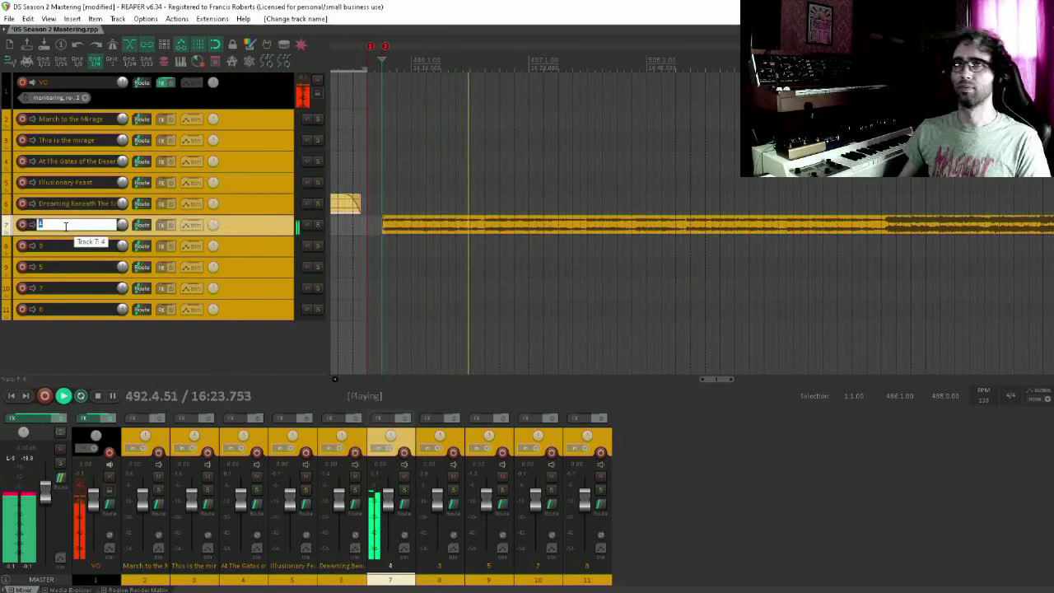
type("Catacombs")
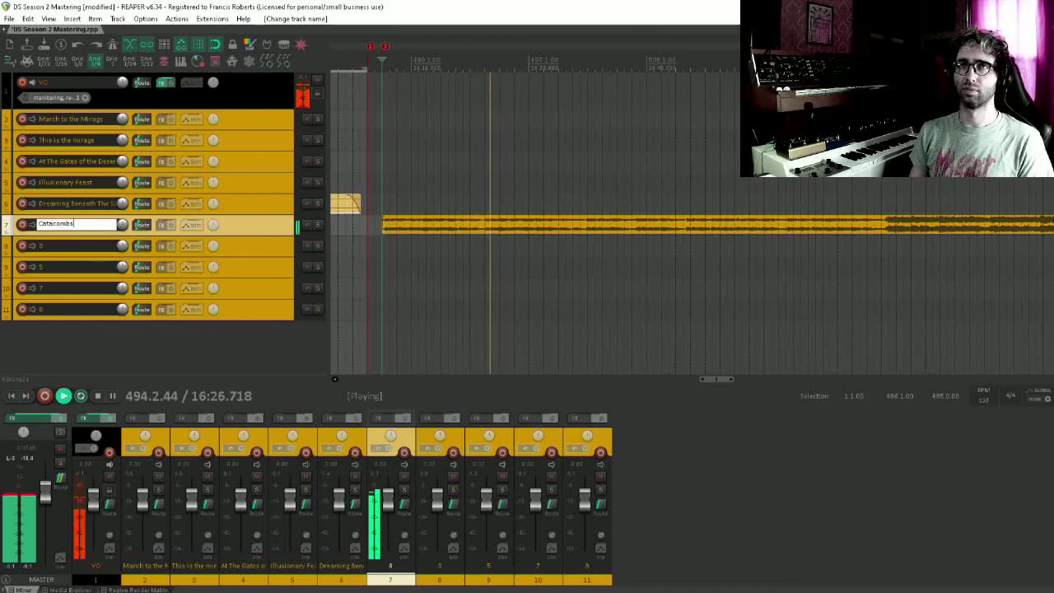
key("Return")
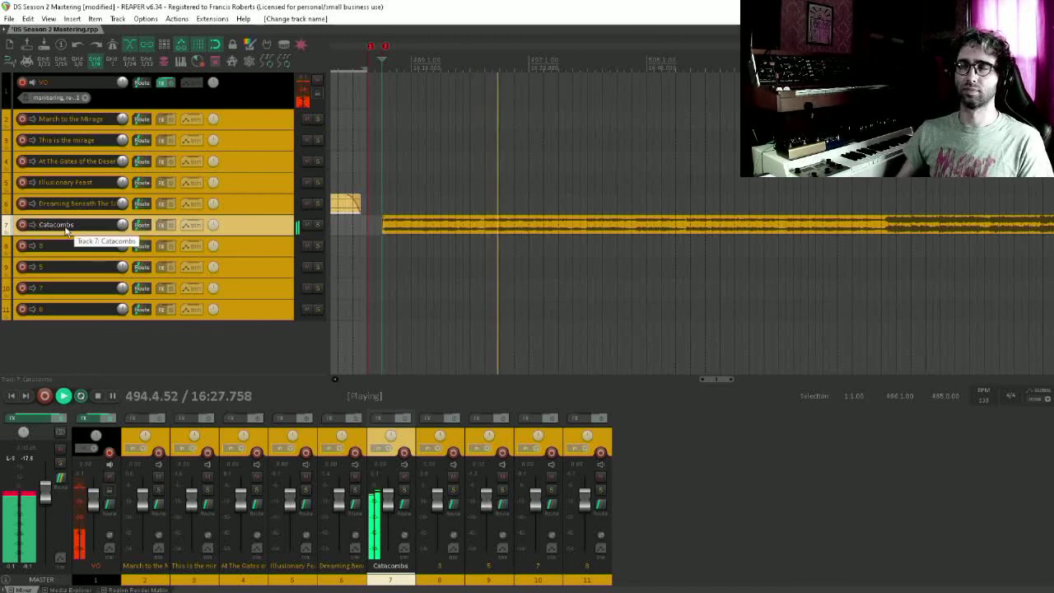
Move playback to the level change partway through "Catacombs" and listen from there while checking the whole song's waveform.
left_click(884, 160)
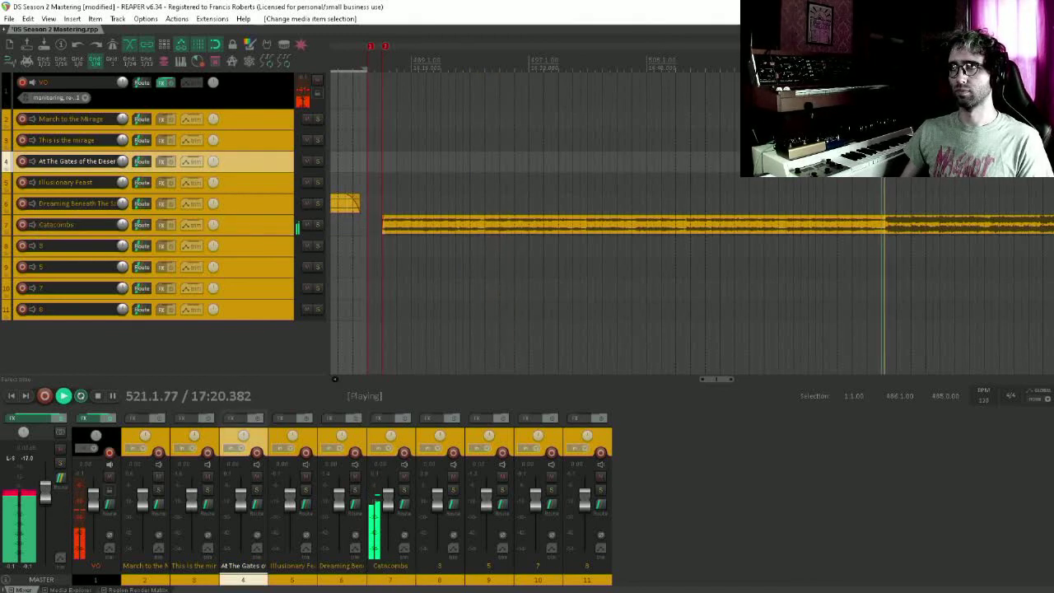
key("minus")
key("minus")
key("minus")
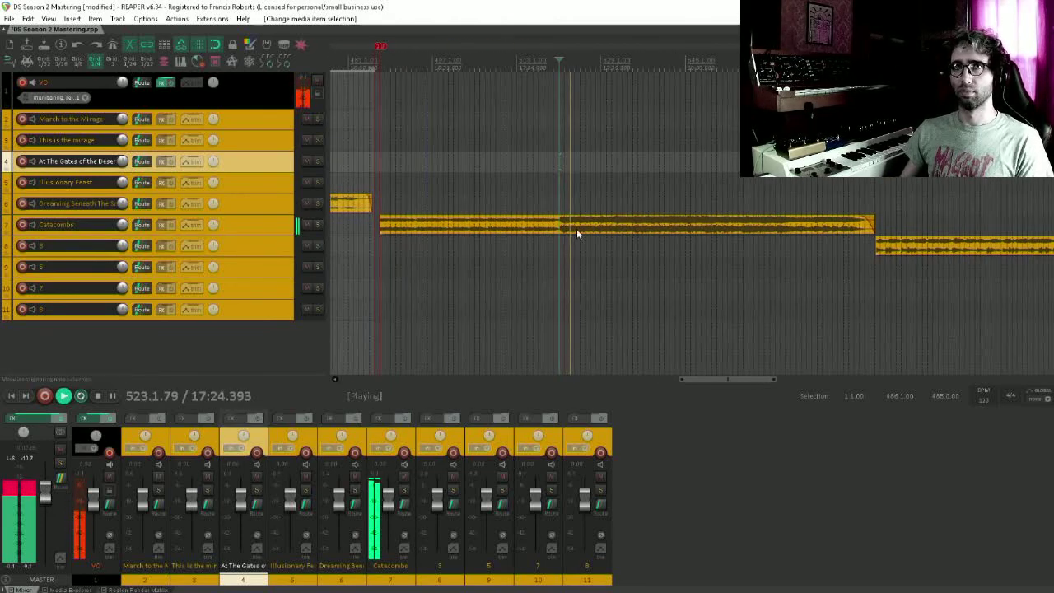
scroll(614, 254, "left", 1)
Change the "Catacombs" track's name to "Escape From The Catacombs".
left_click(94, 229)
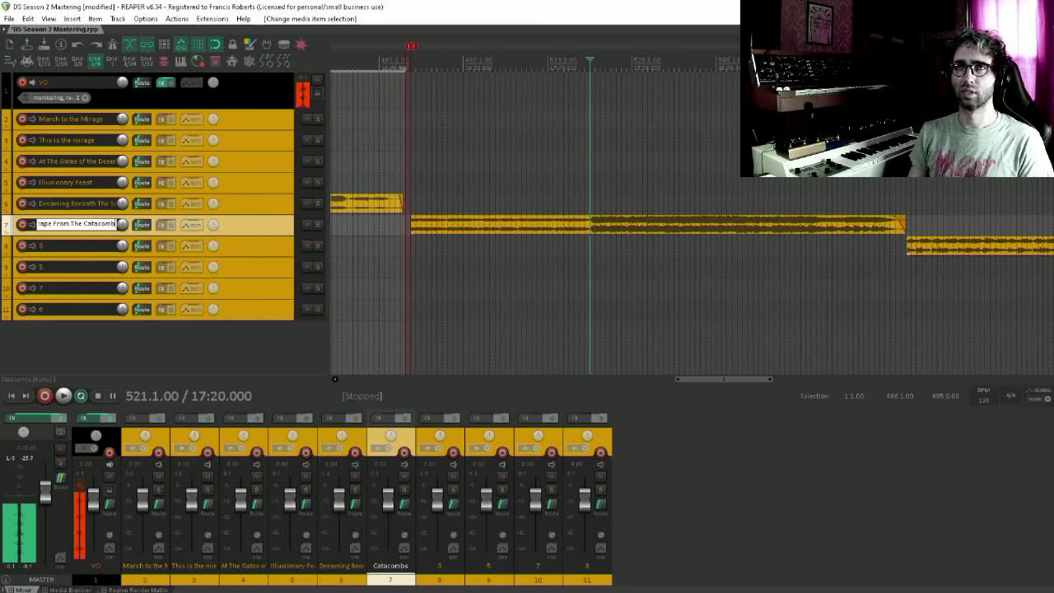
type("s")
key("Return")
Audition the late part of "Escape From The Catacombs" and the start of song 3.
left_click(830, 140)
key("space")
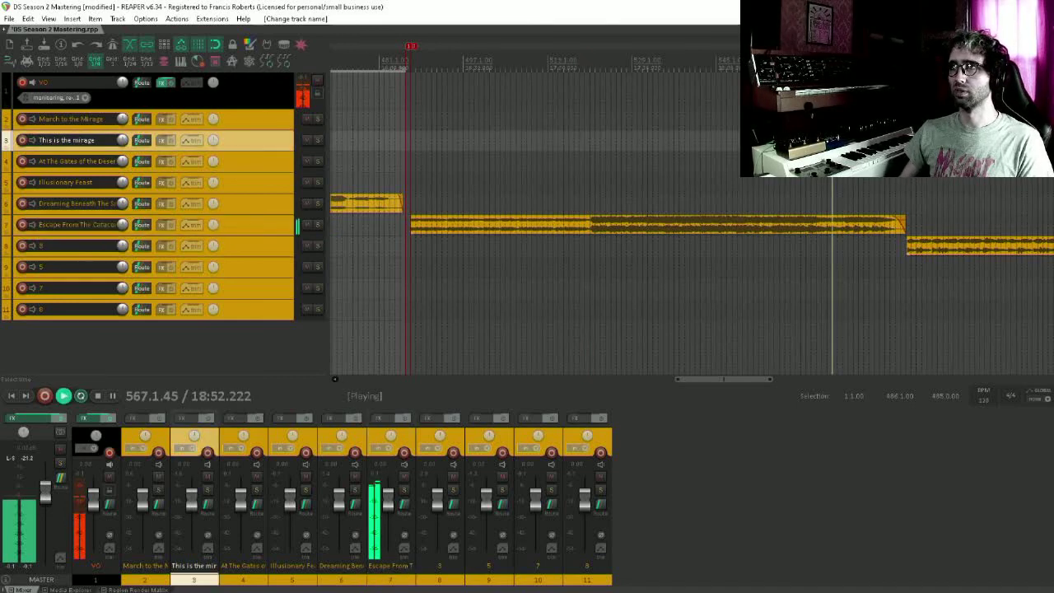
scroll(906, 180, "up", 3)
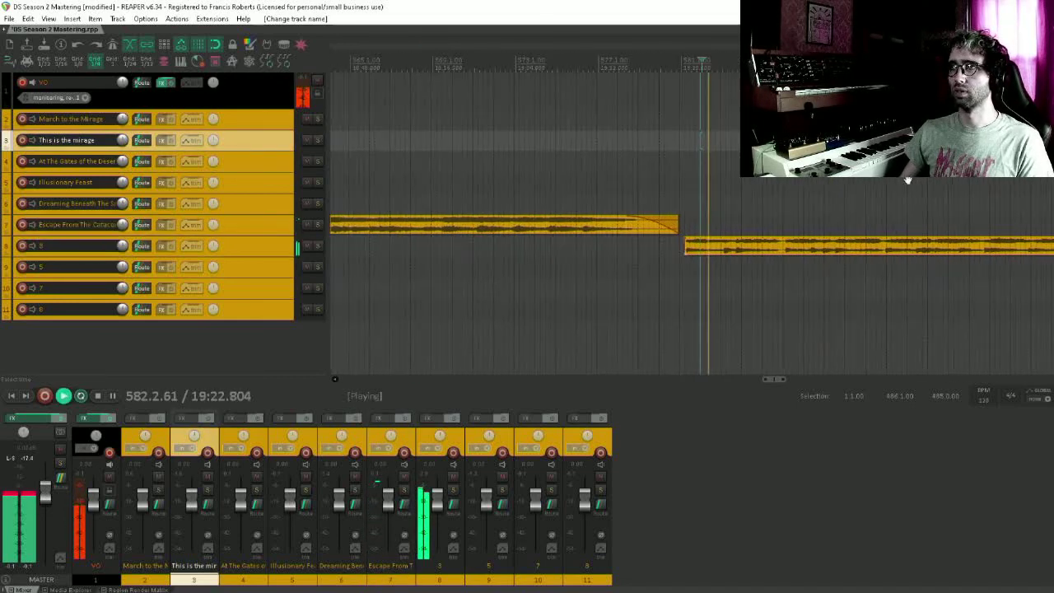
left_click(404, 207)
Rename the song 3 track as "Memories of a Shared Past".
left_click(77, 245)
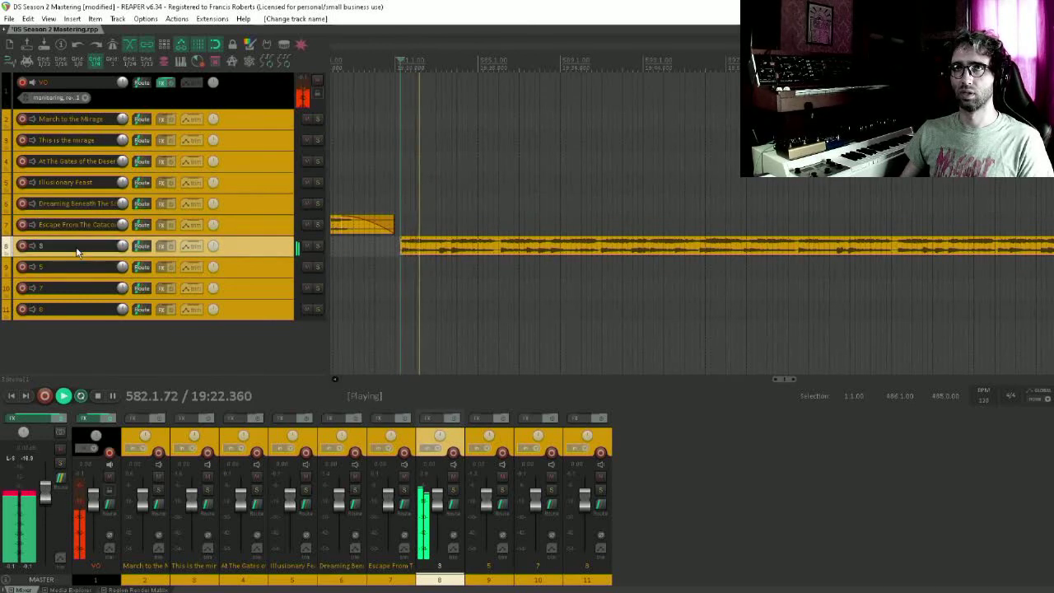
double_click(78, 245)
type("Memorie")
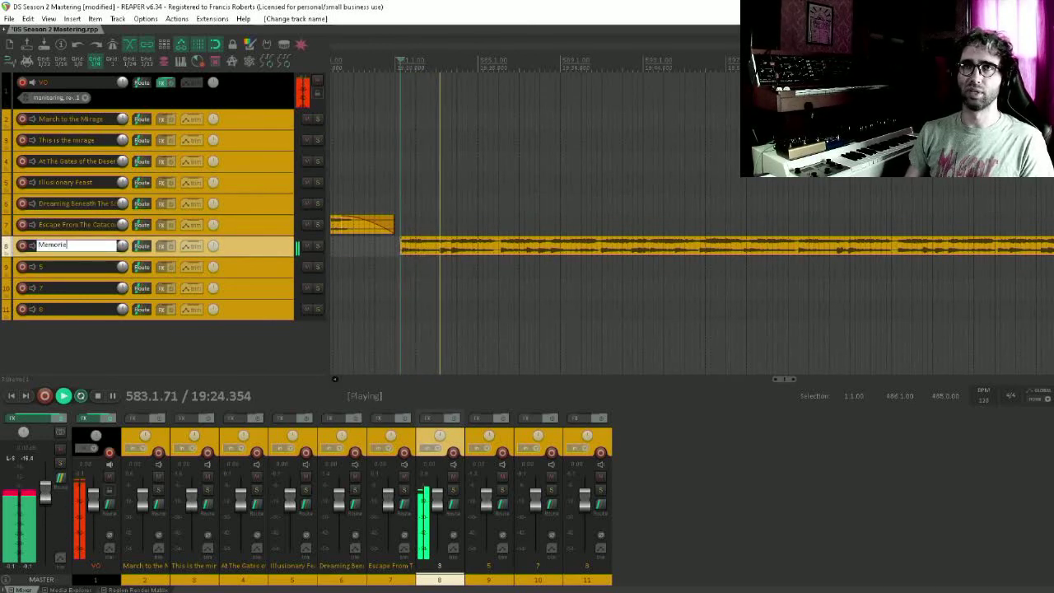
type("s of")
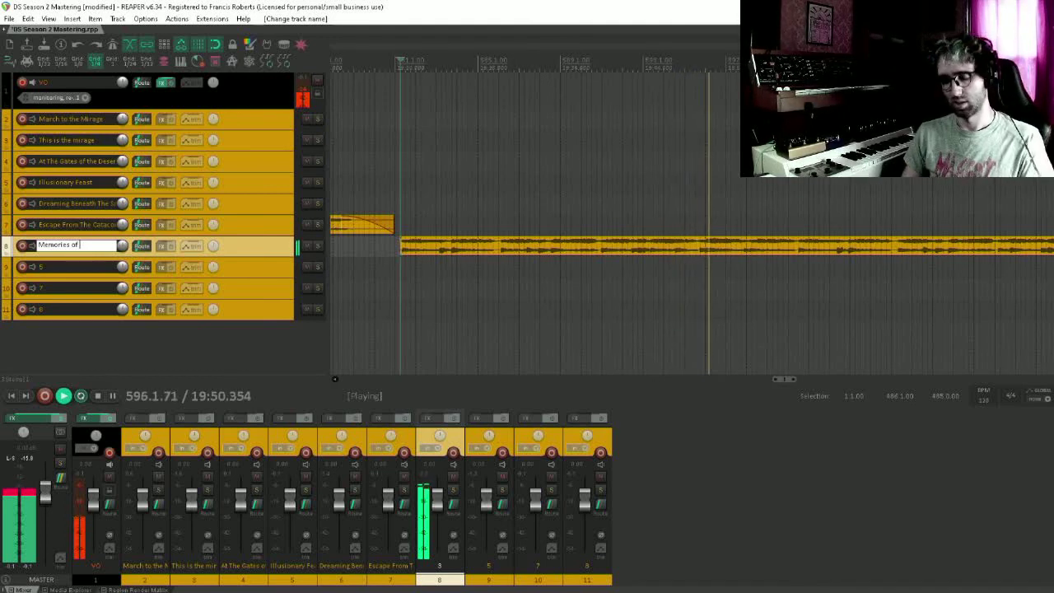
type("a Shared P")
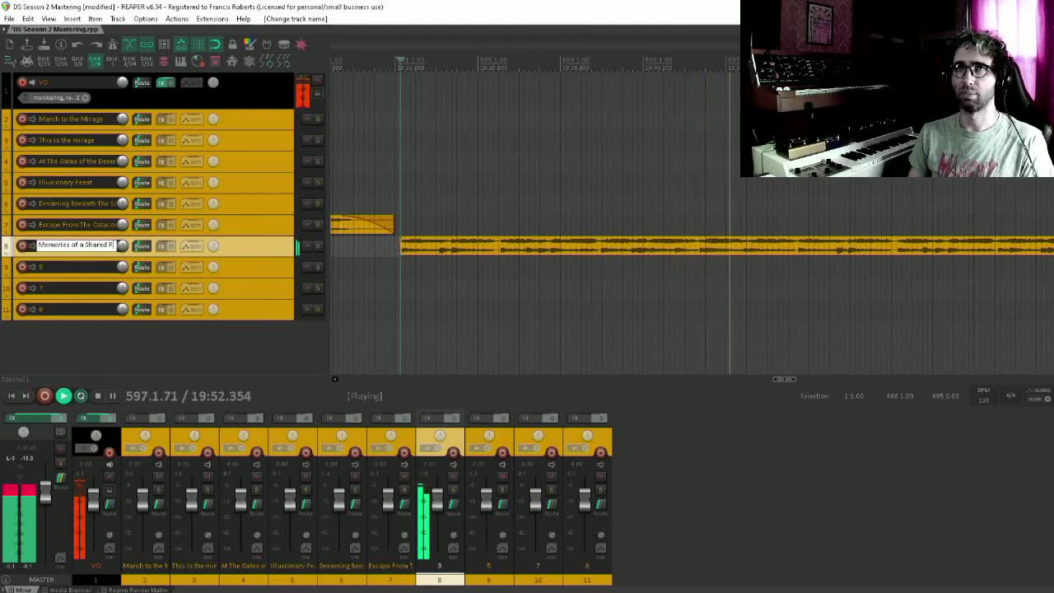
type("ast")
key("Return")
Move playback to the end of "Memories of a Shared Past" and audition the transition into song 5.
scroll(350, 261, "up", 2)
scroll(689, 207, "down", 6)
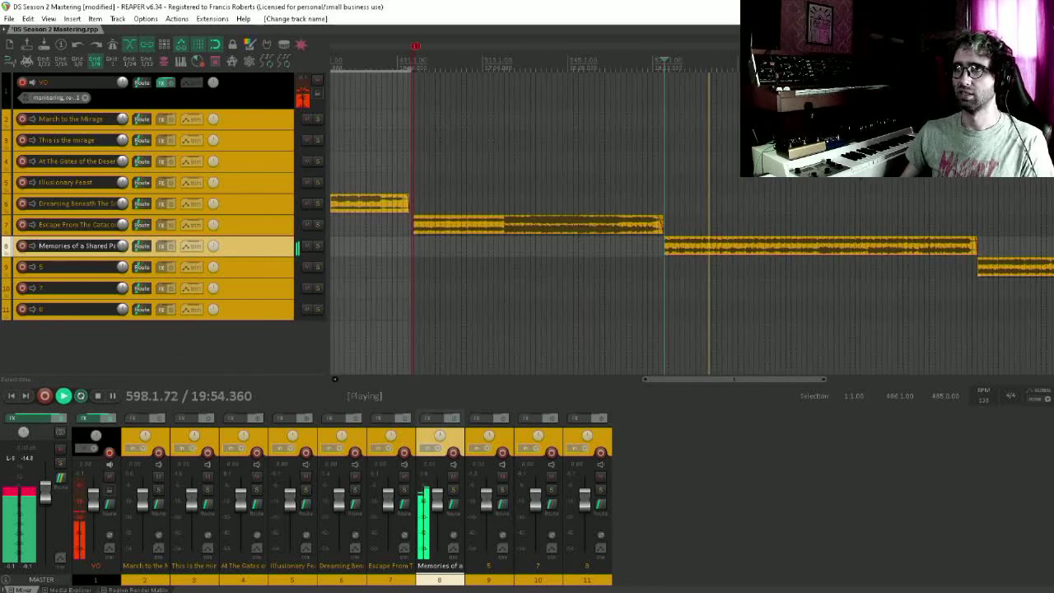
left_click(664, 191)
scroll(677, 202, "up", 2)
left_click(705, 206)
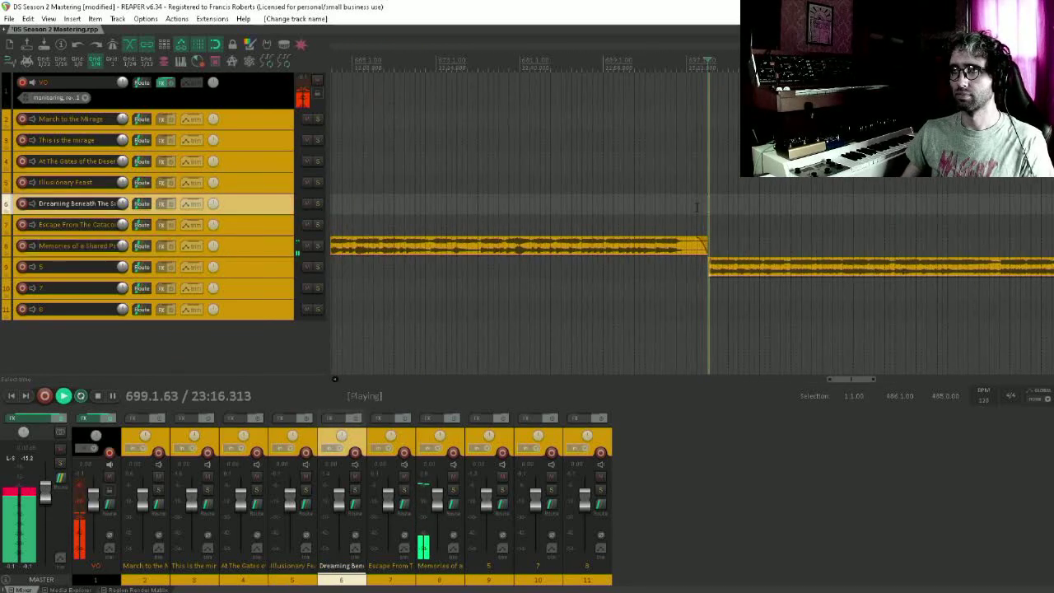
scroll(626, 229, "right", 3)
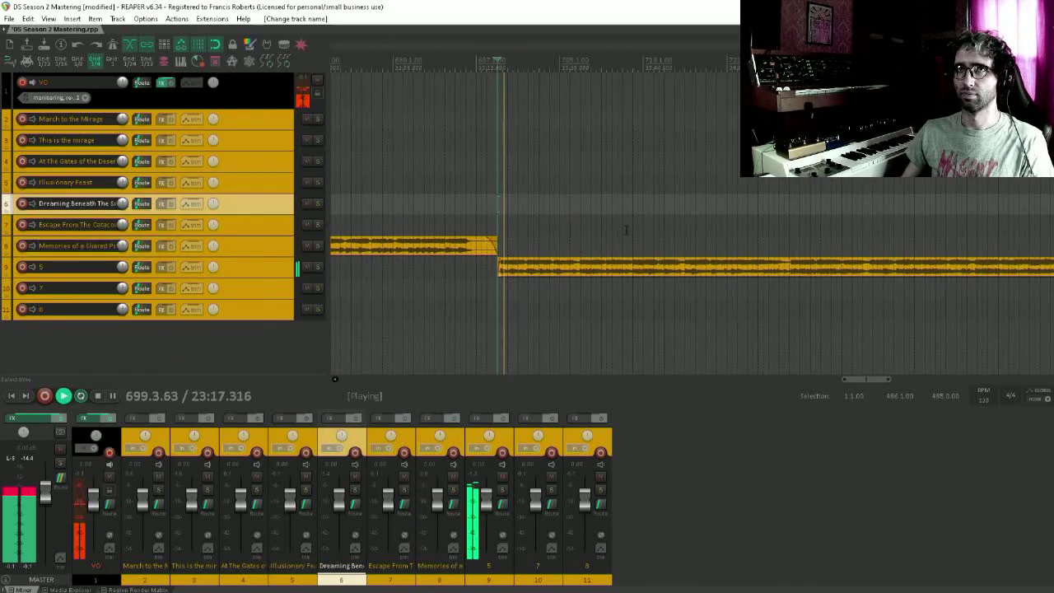
Rename the song 5 track as "The Long Road".
double_click(95, 270)
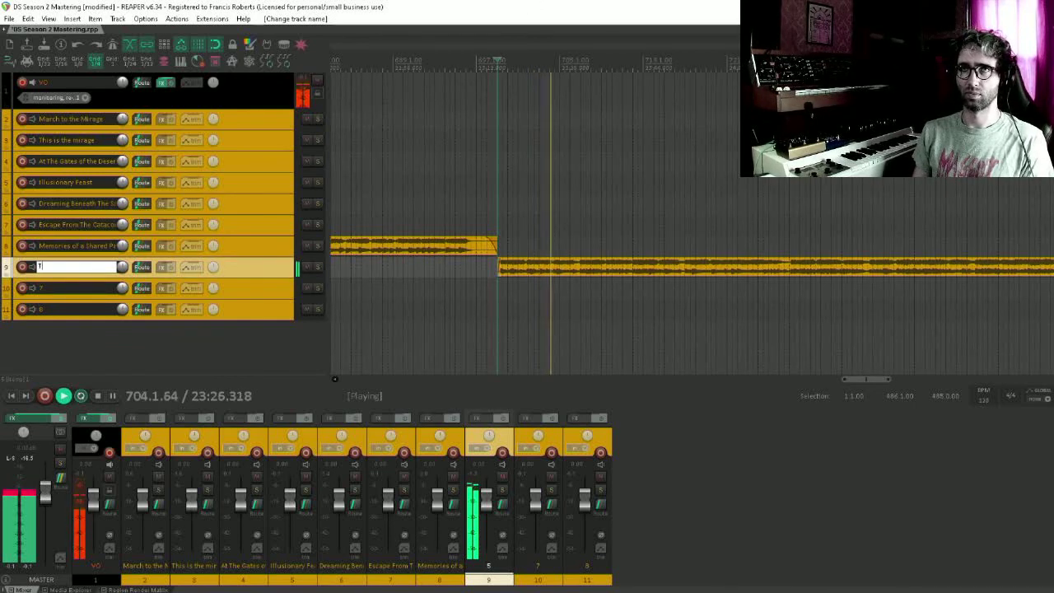
type("ourne")
key("BackSpace")
key("BackSpace")
key("BackSpace")
key("BackSpace")
key("BackSpace")
key("BackSpace")
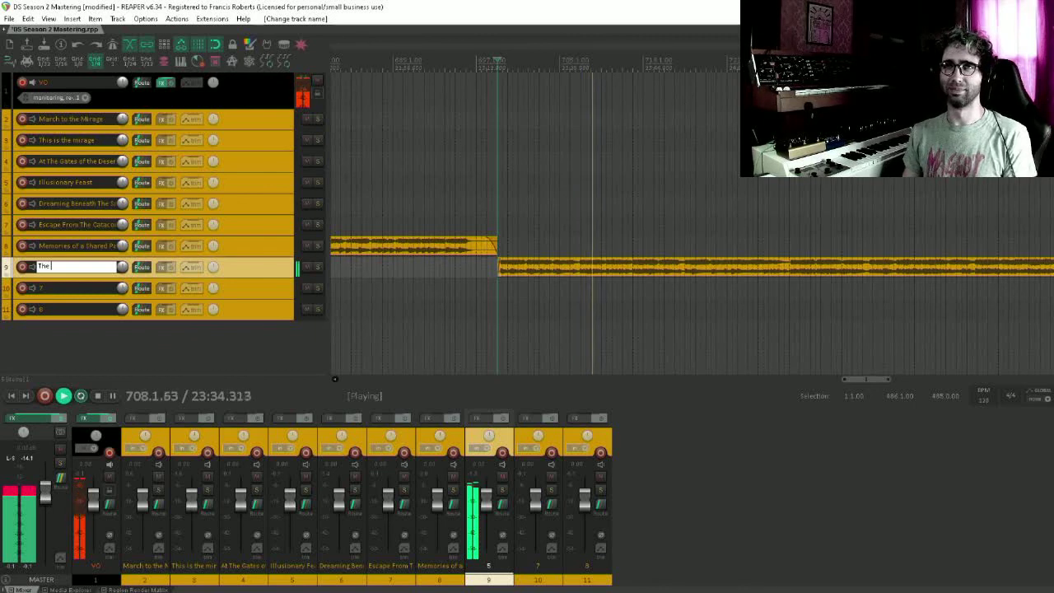
type("ong Trail")
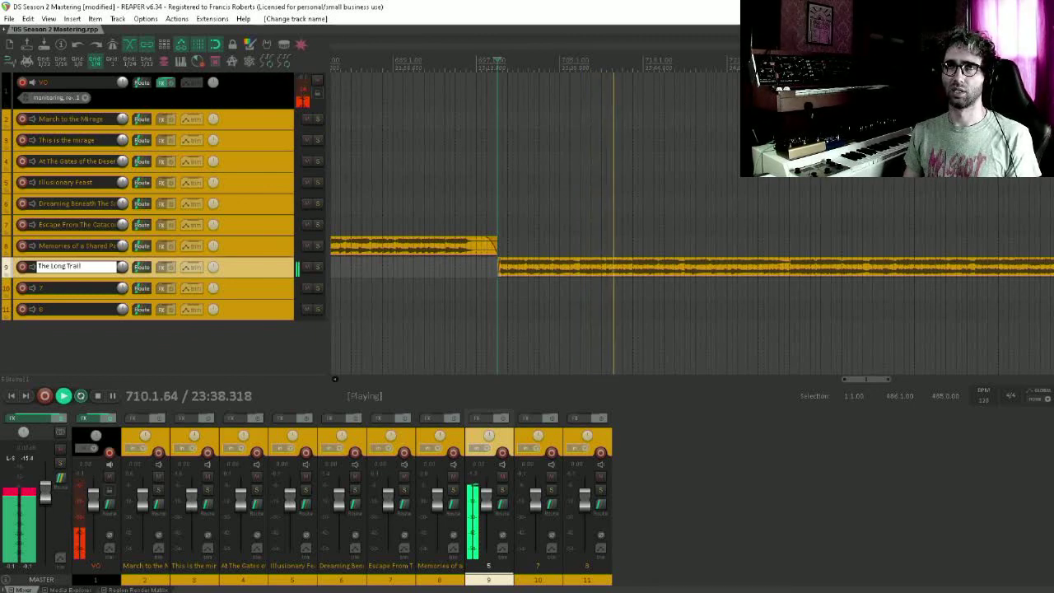
key("BackSpace")
key("BackSpace")
key("BackSpace")
key("BackSpace")
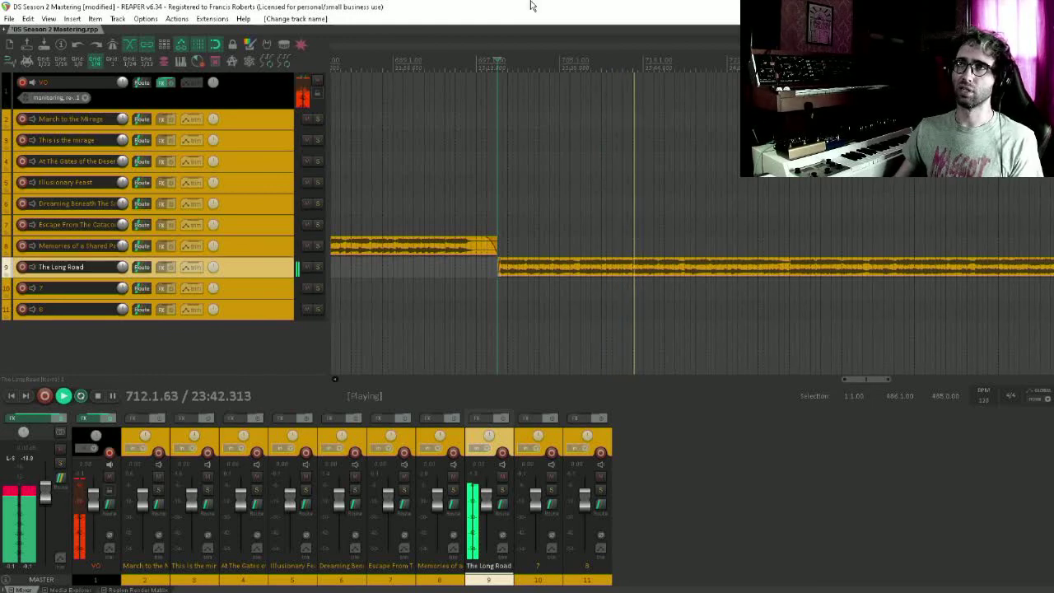
Move playback to the fade-out of the song 5 track and listen to the transition into song 7.
scroll(884, 208, "down", 4)
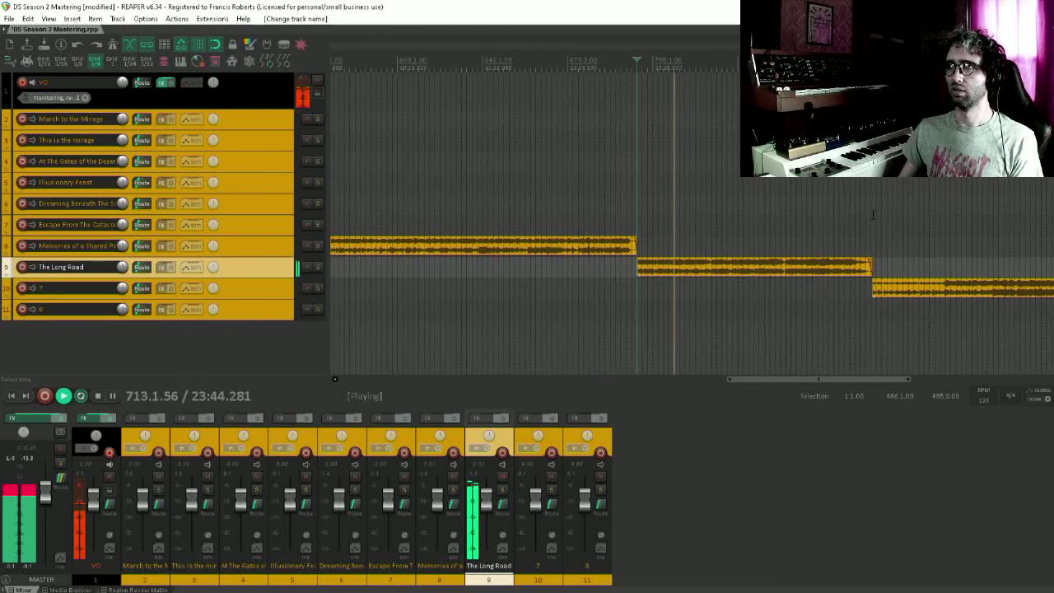
left_click(884, 208)
scroll(815, 198, "up", 6)
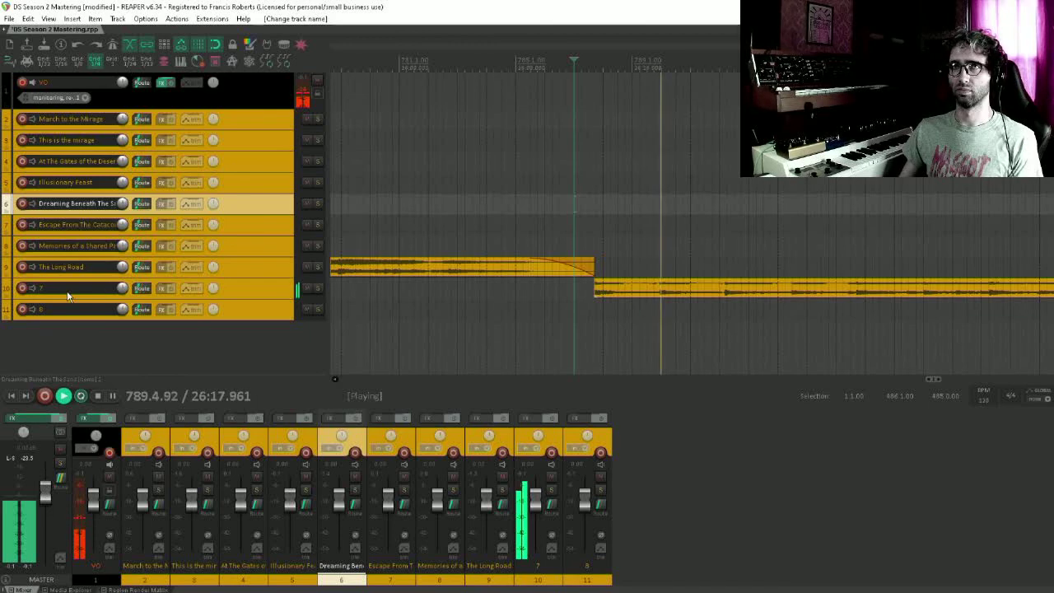
Audition several points within song 7 and compare them with the closing part of the preceding song.
left_click(96, 291)
scroll(843, 220, "down", 5)
scroll(843, 221, "down", 2)
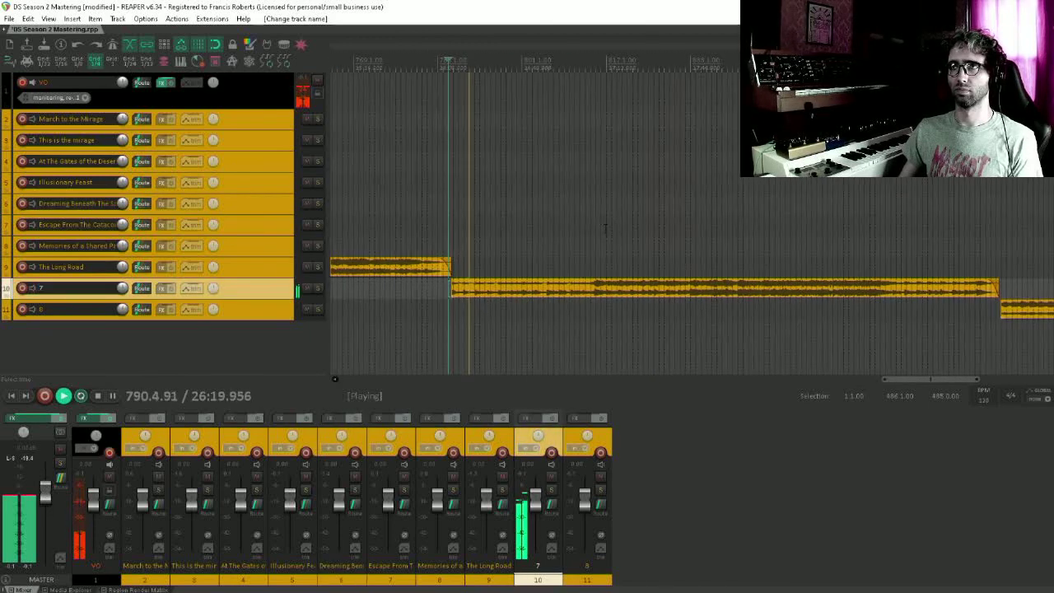
left_click(747, 198)
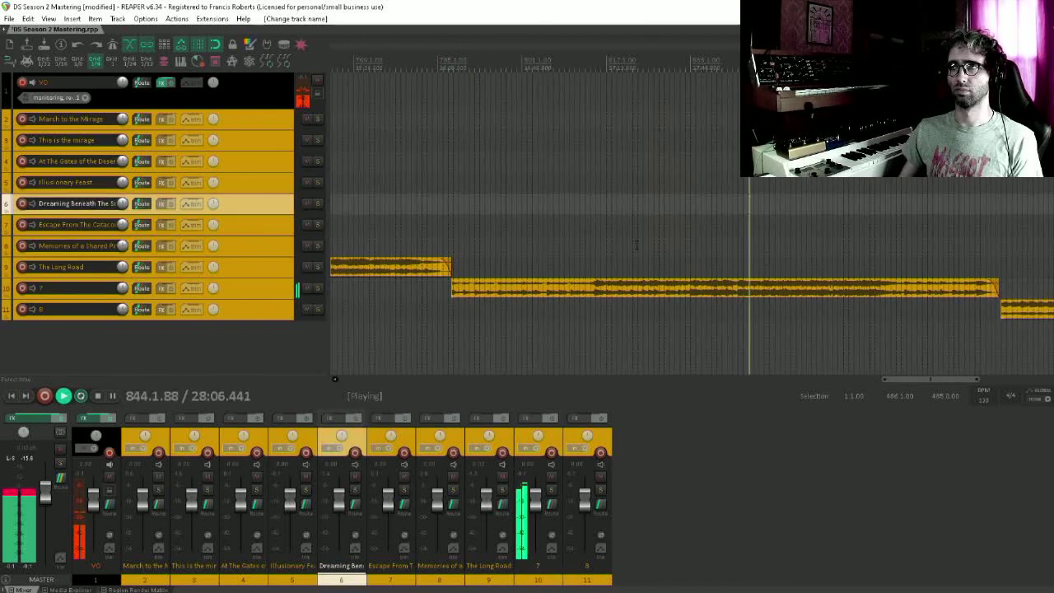
double_click(85, 291)
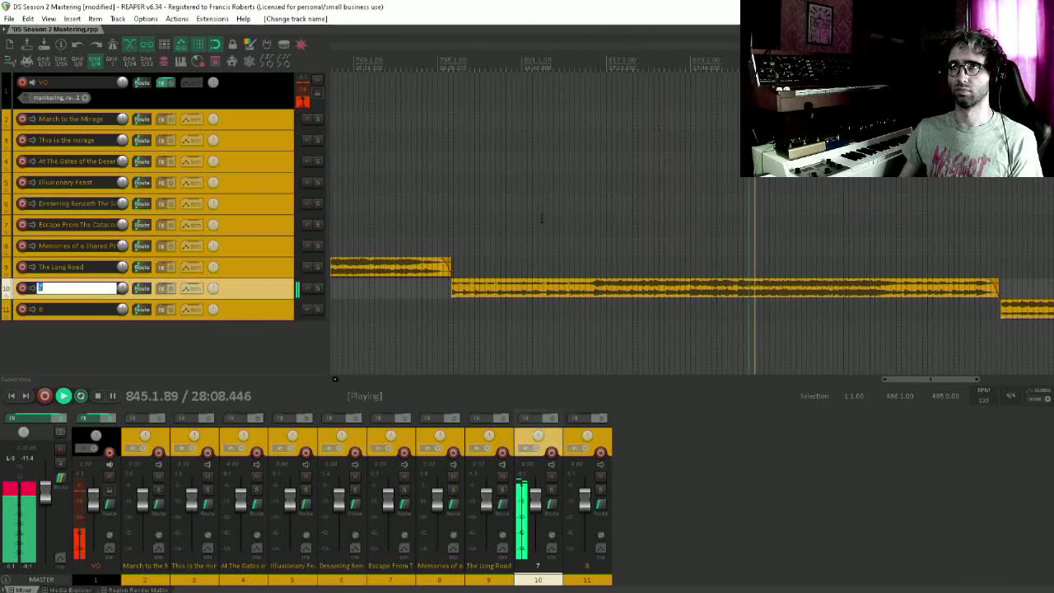
left_click(566, 205)
left_click(581, 223)
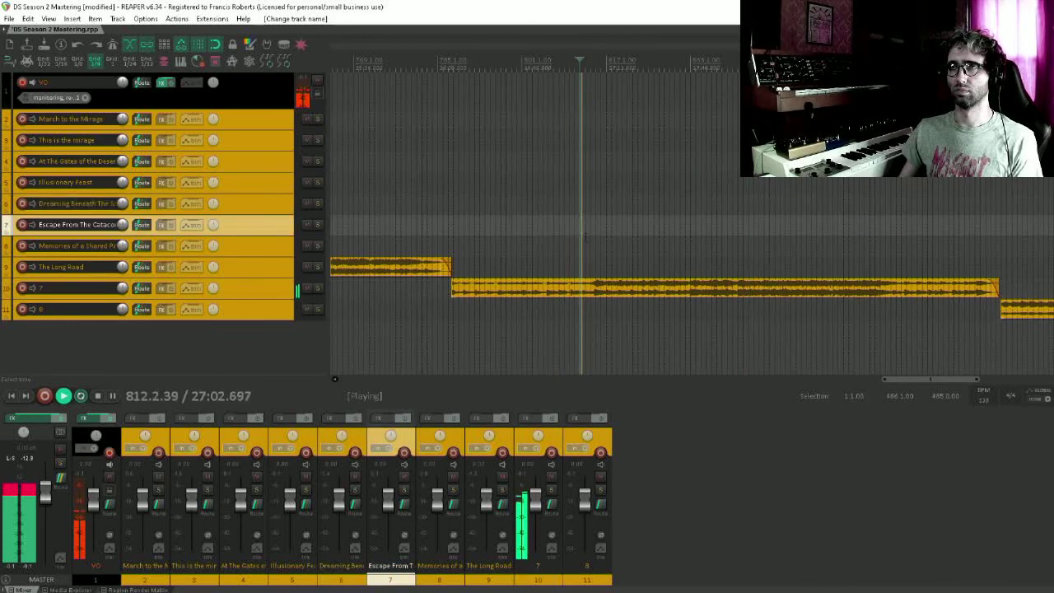
left_click(374, 203)
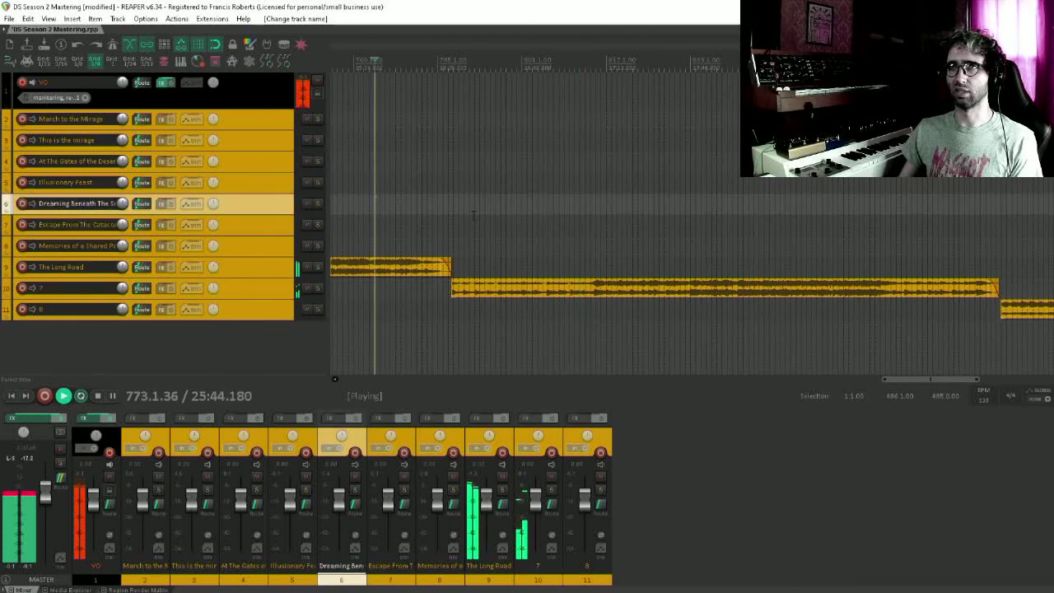
left_click(567, 223)
Rename the song 7 track as "The Long Road".
left_click(74, 288)
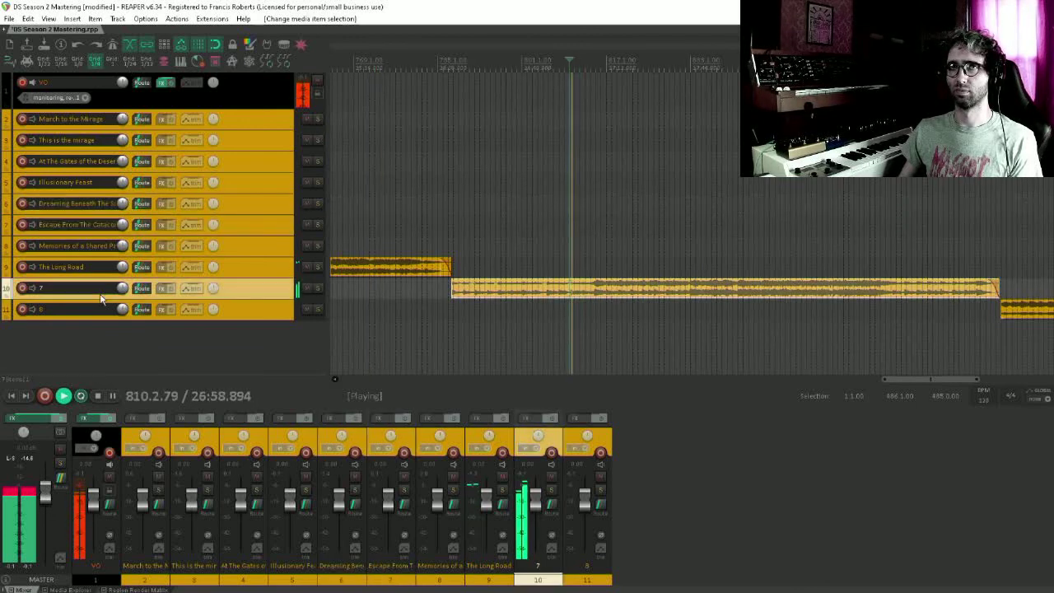
double_click(74, 287)
type("The Long Road")
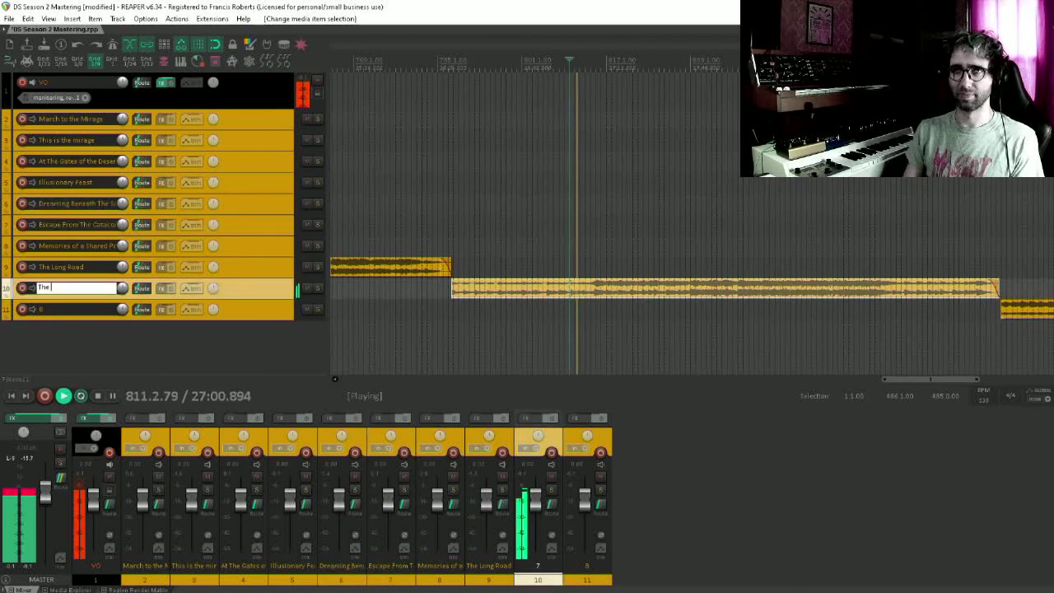
key("Return")
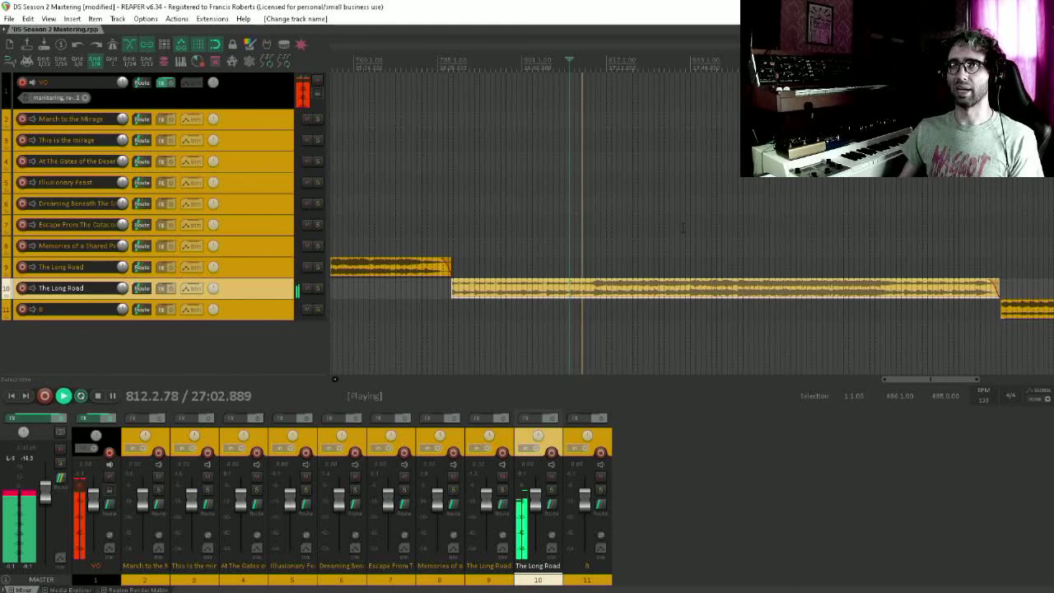
Move playback to the start of song 8 and clear the name of its track.
scroll(470, 215, "right", 5)
left_click(675, 220)
scroll(598, 195, "left", 2)
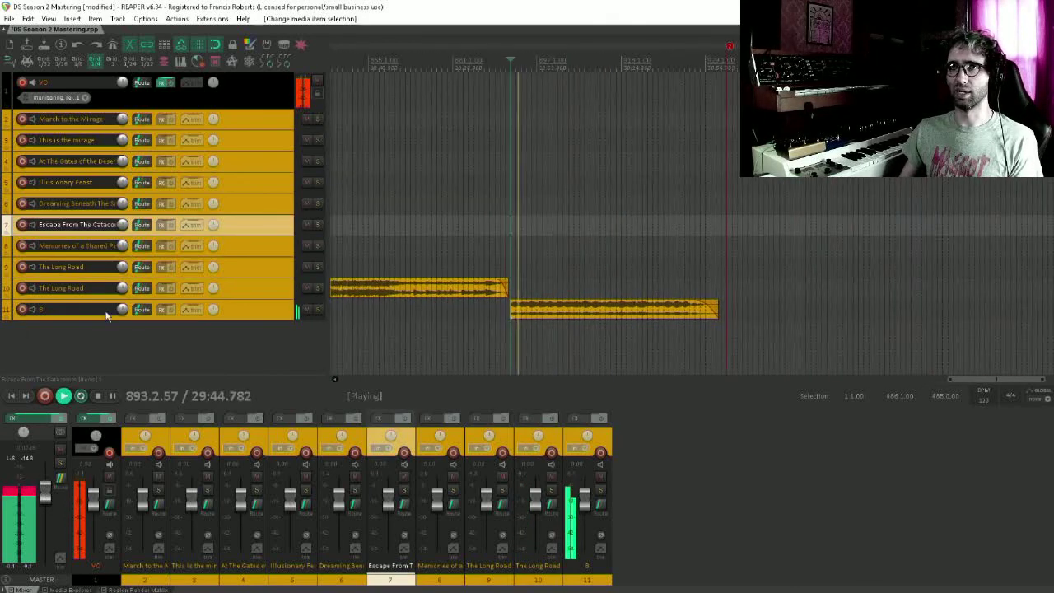
key("F2")
key("BackSpace")
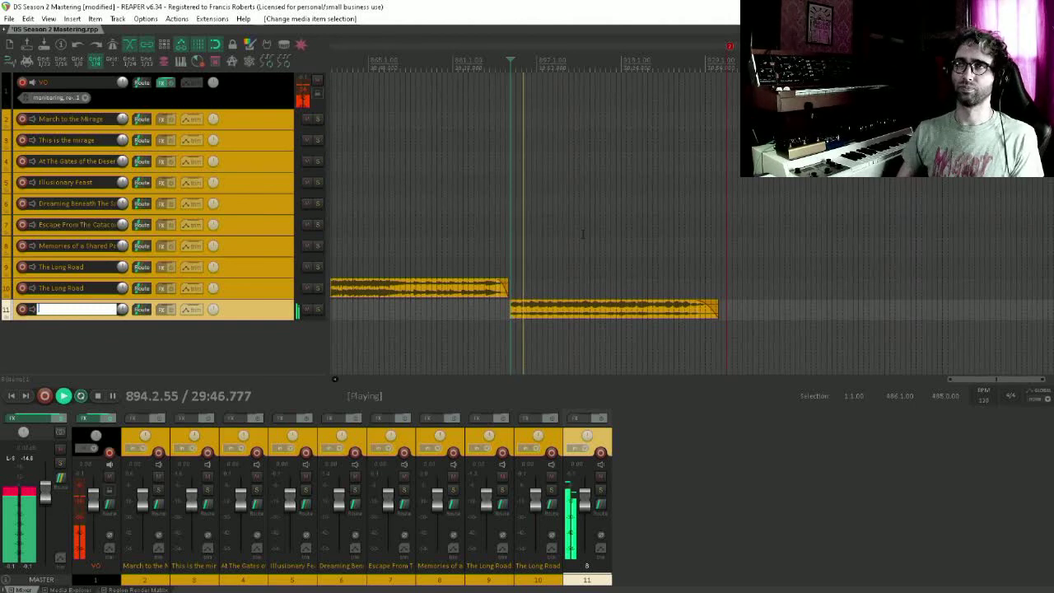
Audition several points in the middle and towards the end of the final song on track 11.
left_click(670, 225)
left_click(574, 227)
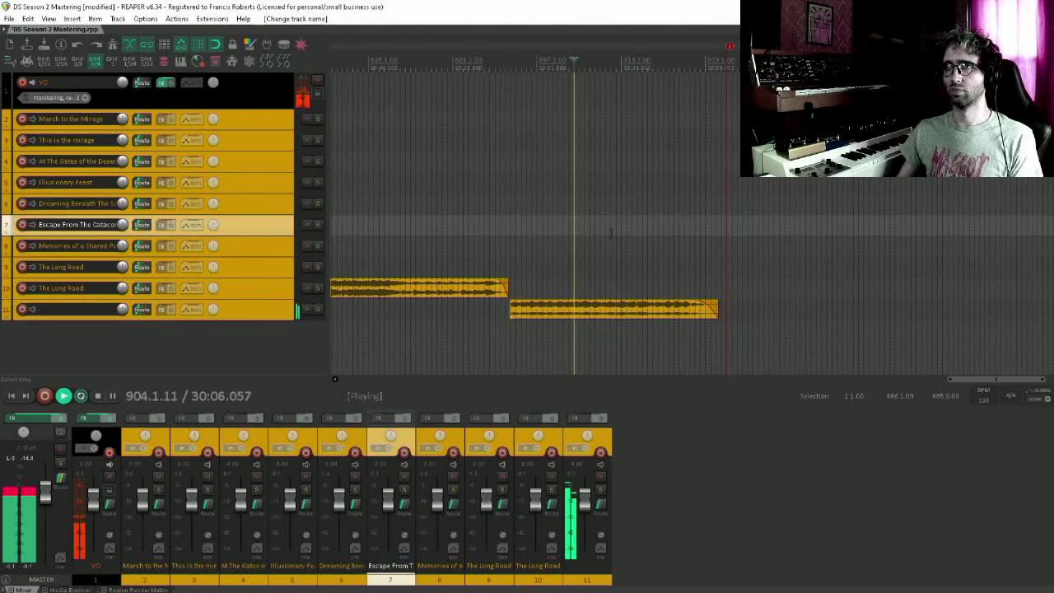
left_click(642, 227)
left_click(621, 243)
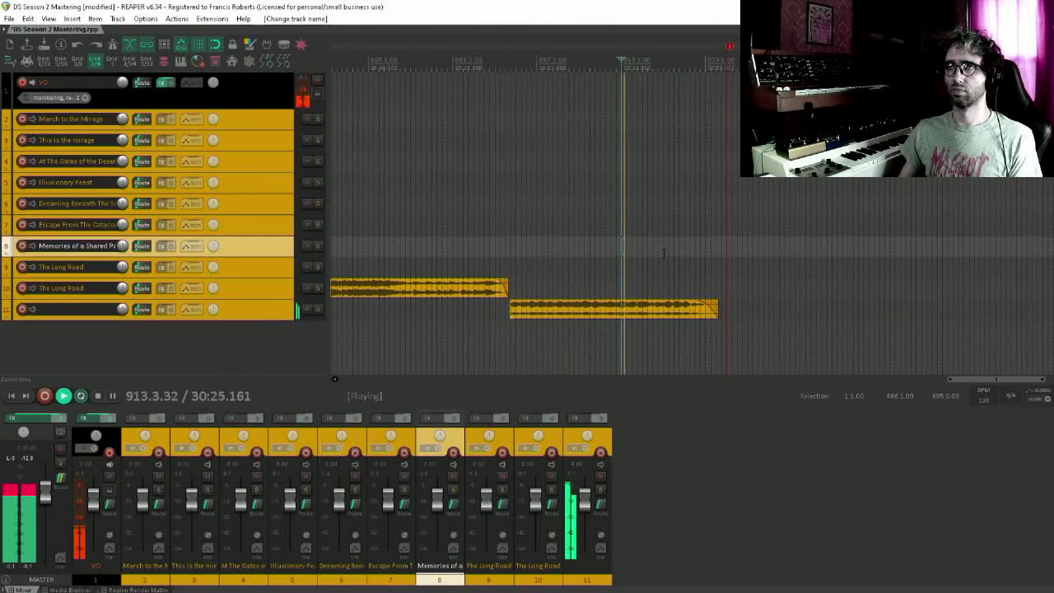
left_click(664, 247)
left_click(568, 257)
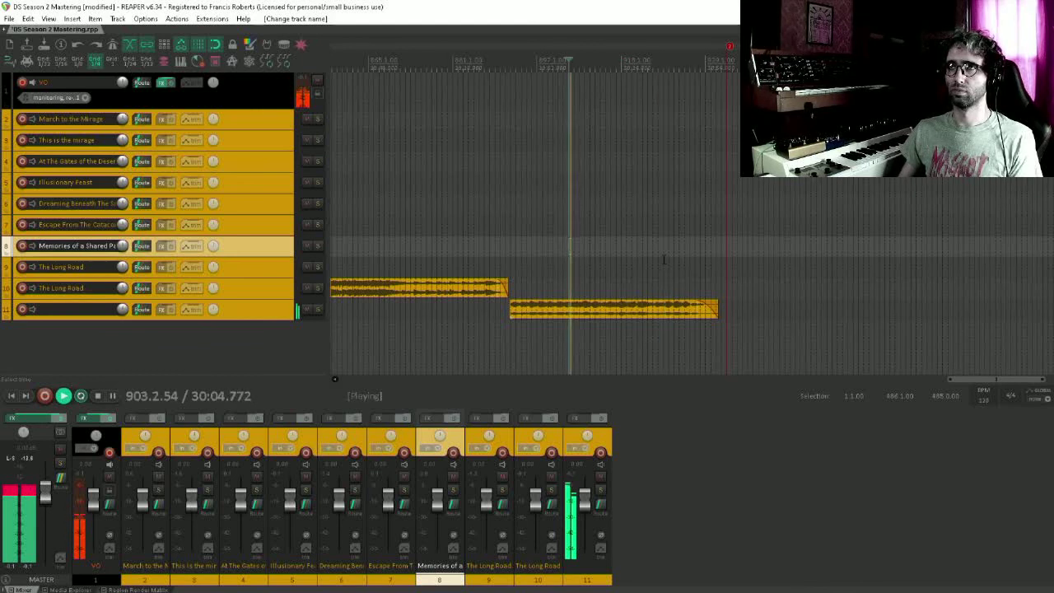
left_click(663, 260)
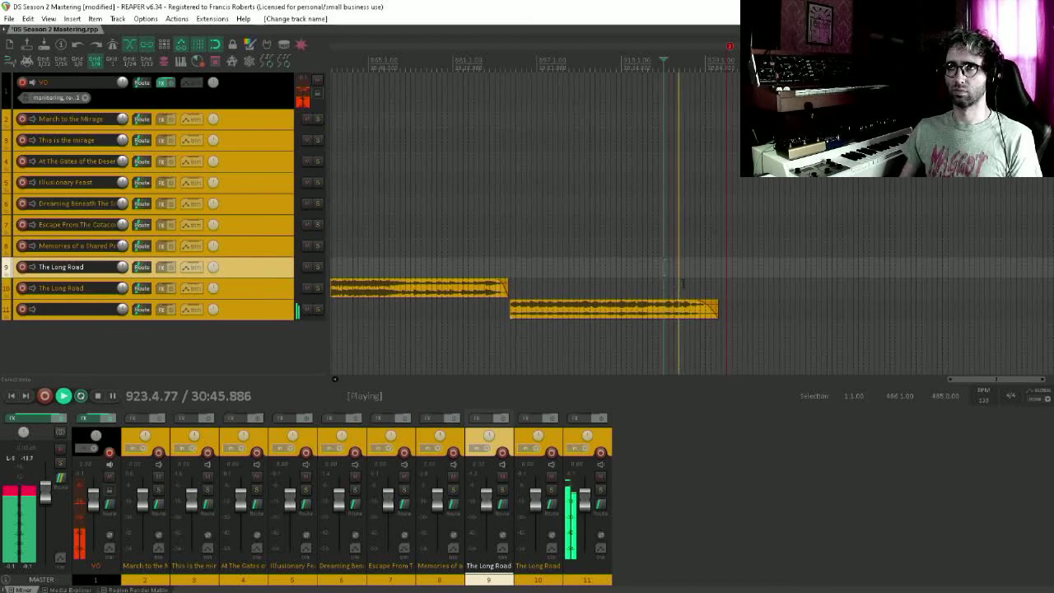
Stop playback and rename the final song's track, track 11, as "You Finally made it".
scroll(511, 266, "left", 2)
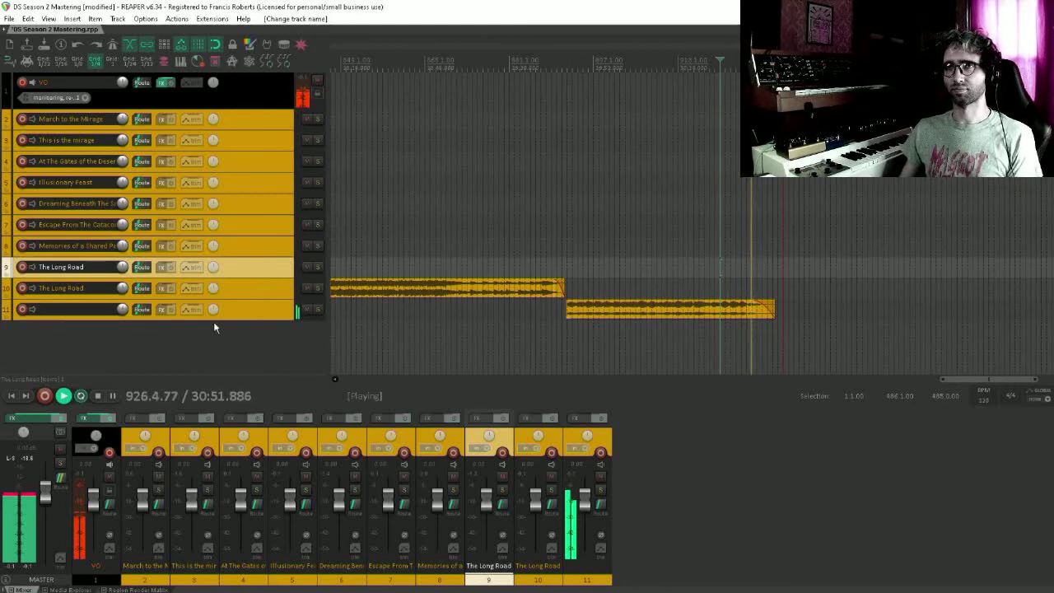
key("space")
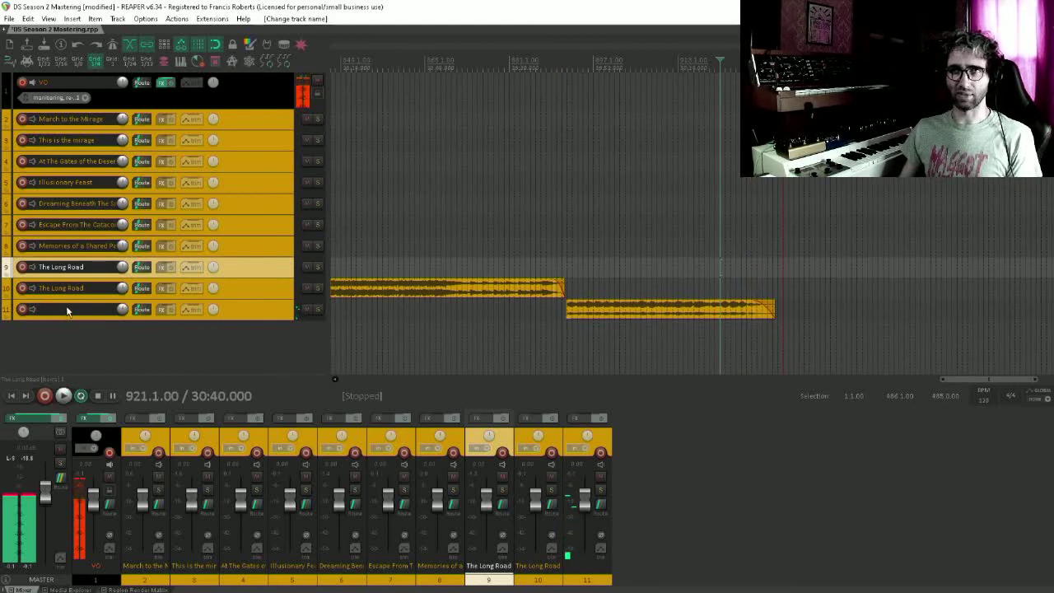
double_click(67, 308)
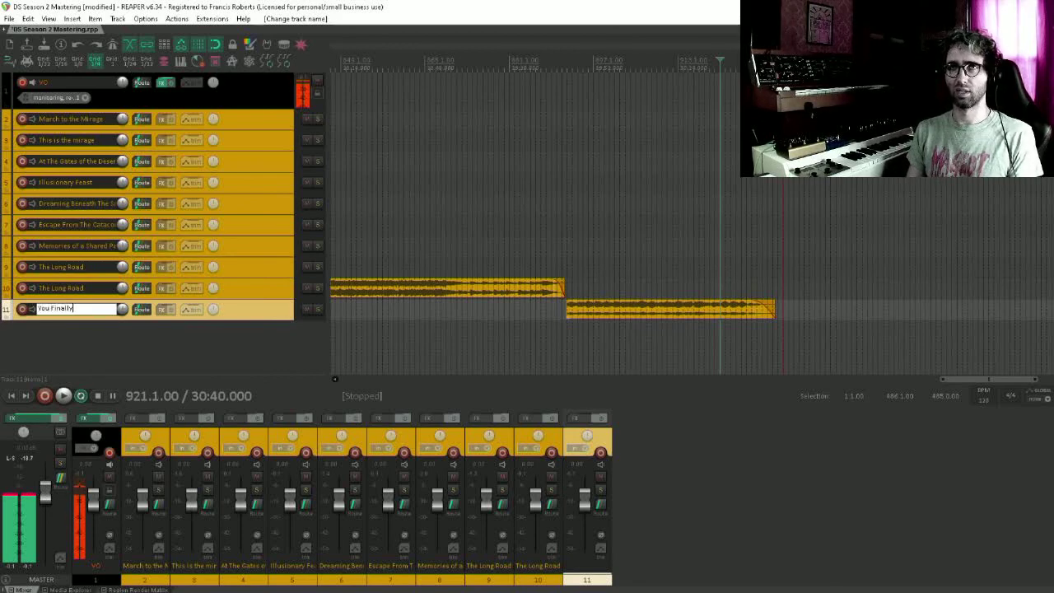
key("Return")
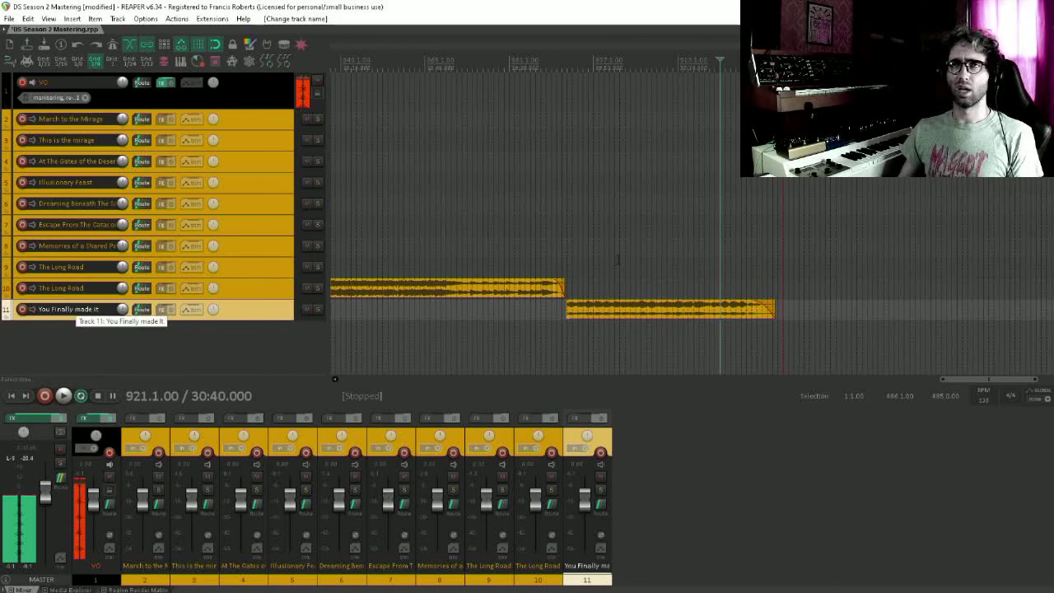
Return to the project start, clear the old time selection and select the second side's range from 487.1.00 to 933.1.00.
scroll(618, 259, "down", 2)
scroll(536, 205, "left", 2)
scroll(100, 257, "up", 2)
scroll(90, 254, "up", 3)
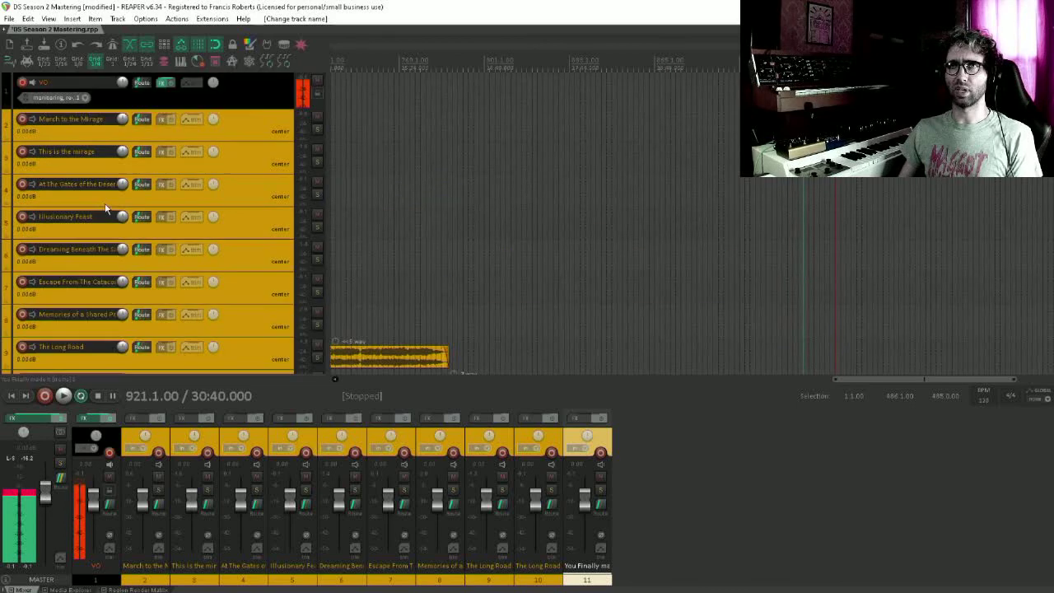
scroll(706, 228, "down", 3)
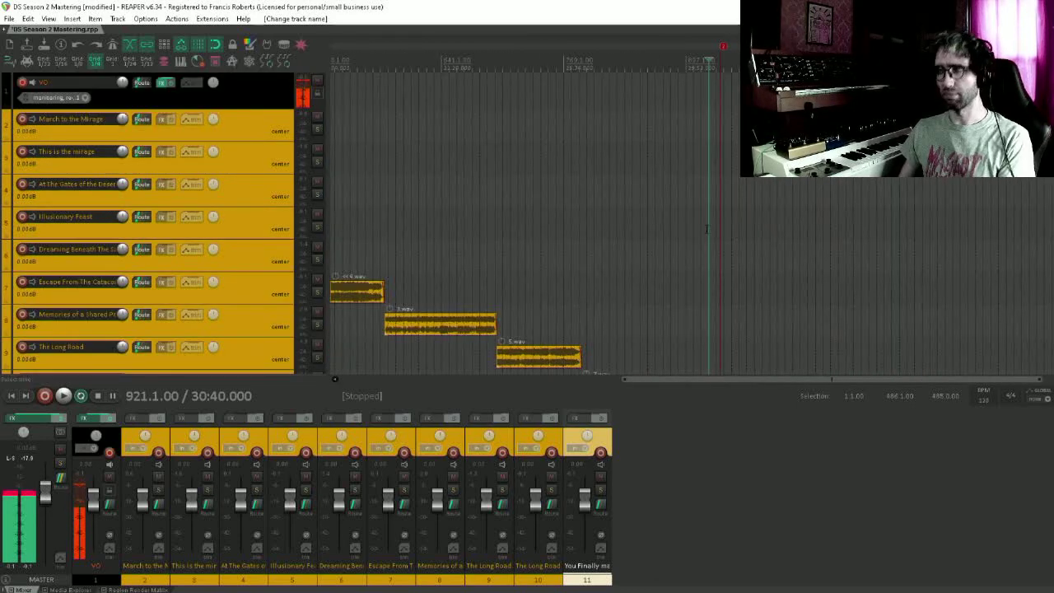
key("Home")
scroll(605, 225, "up", 2)
key("Escape")
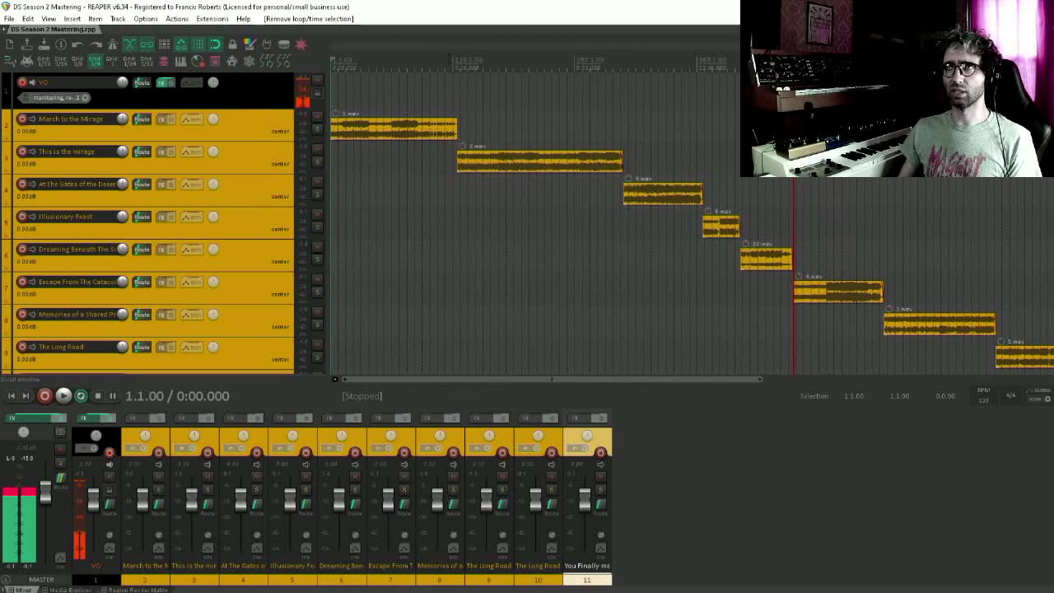
left_click(460, 59)
scroll(461, 56, "up", 7)
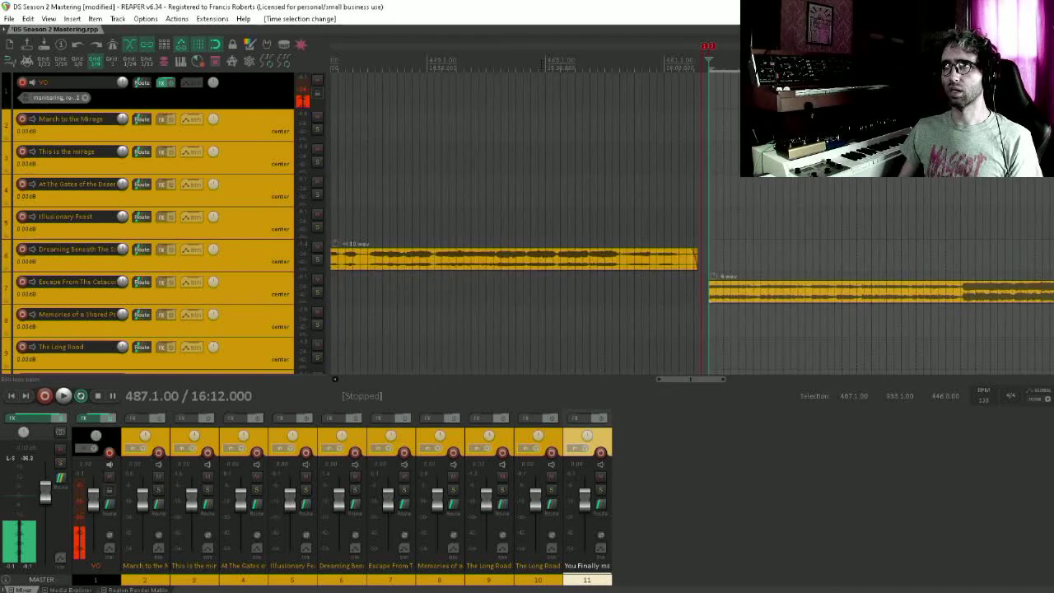
scroll(708, 59, "down", 7)
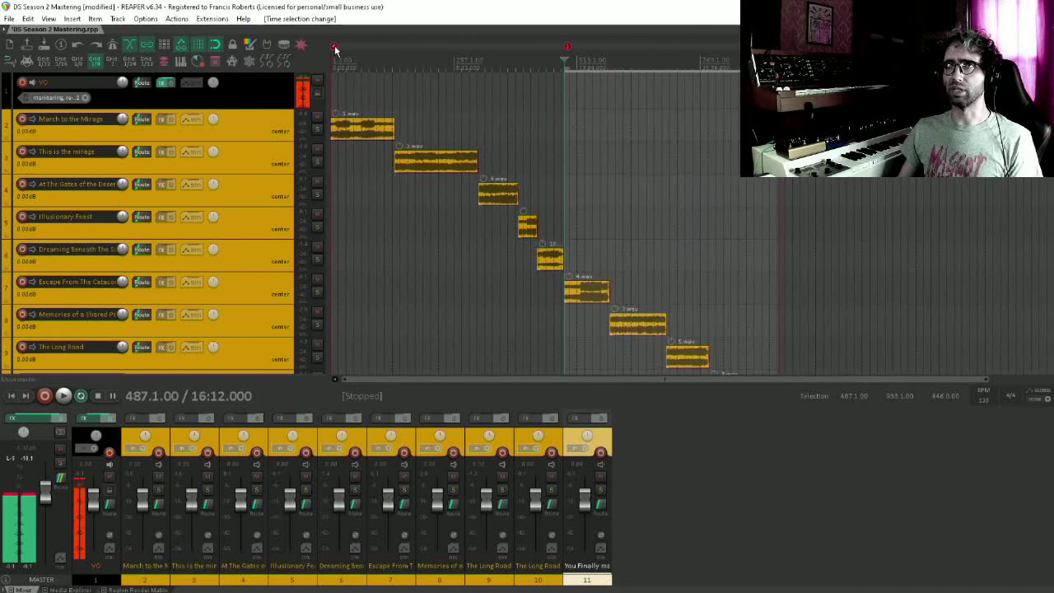
Name the marker at the project start "Side 1".
double_click(335, 48)
type("Side")
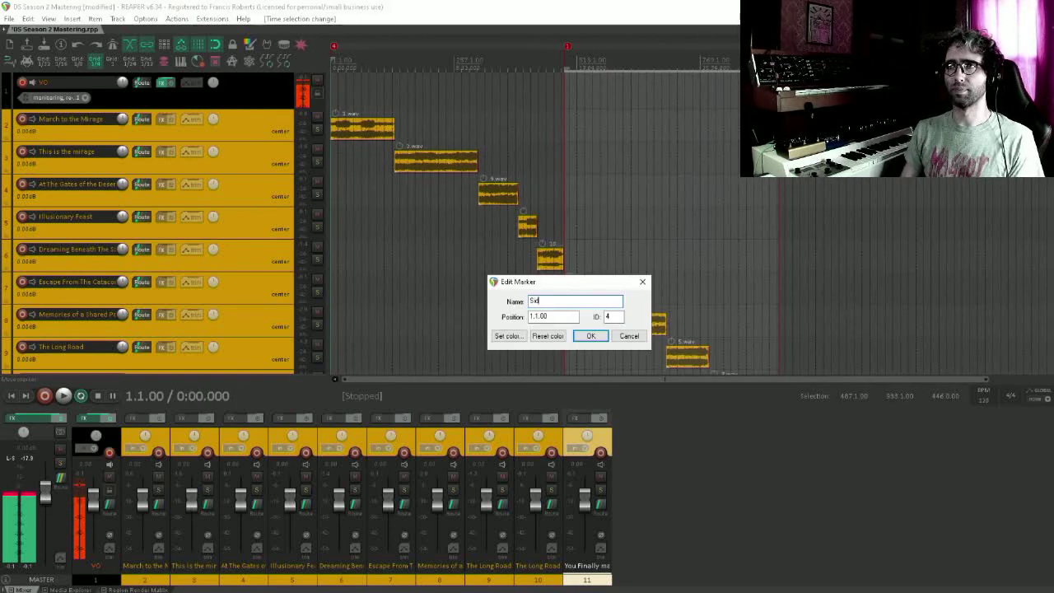
type(" 1")
key("Return")
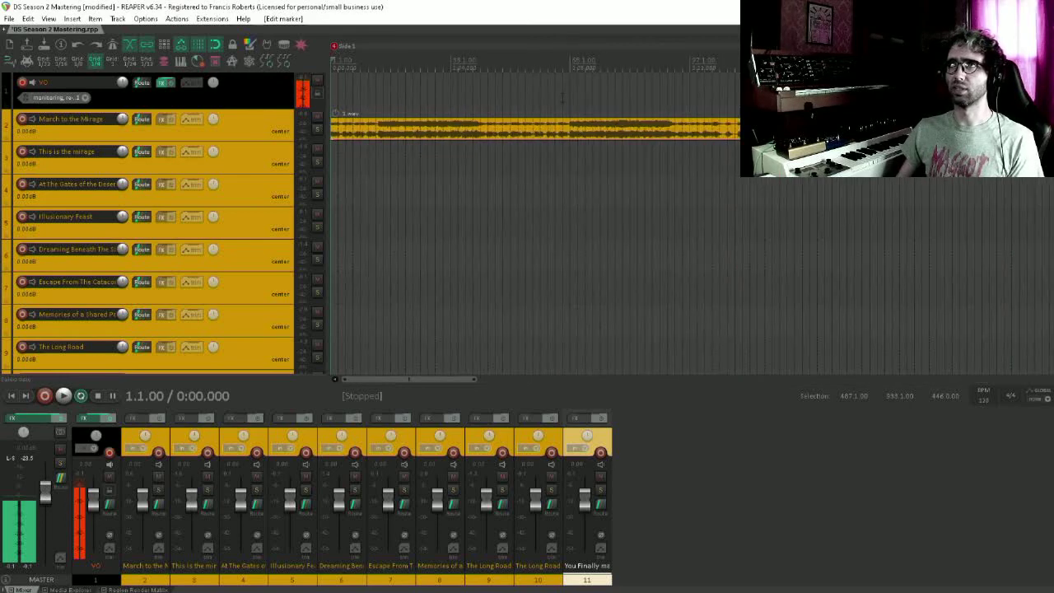
Name the marker at 487.1.00, where the sixth song begins, "Side 2".
scroll(617, 123, "up", 5)
scroll(617, 123, "down", 5)
left_click(660, 47)
scroll(658, 47, "up", 5)
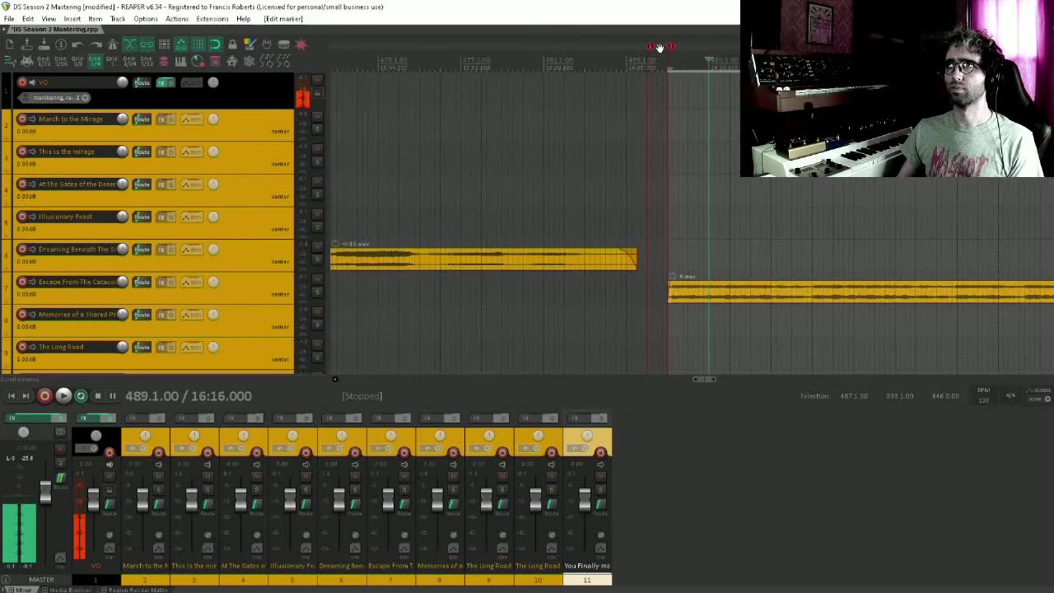
double_click(671, 47)
type("Side")
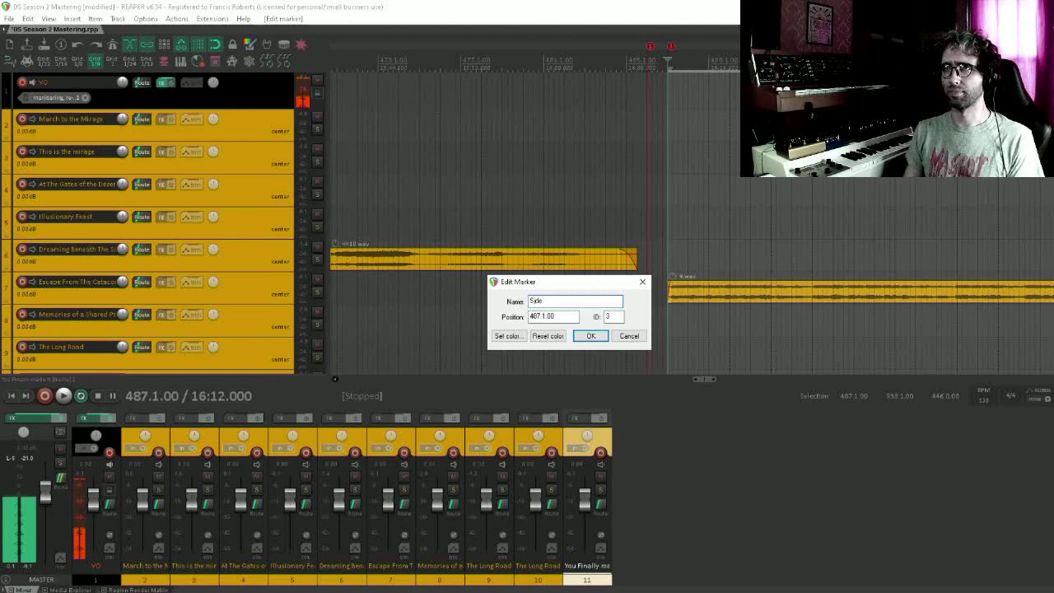
key("BackSpace")
key("BackSpace")
key("BackSpace")
key("BackSpace")
type("Side B")
key("Return")
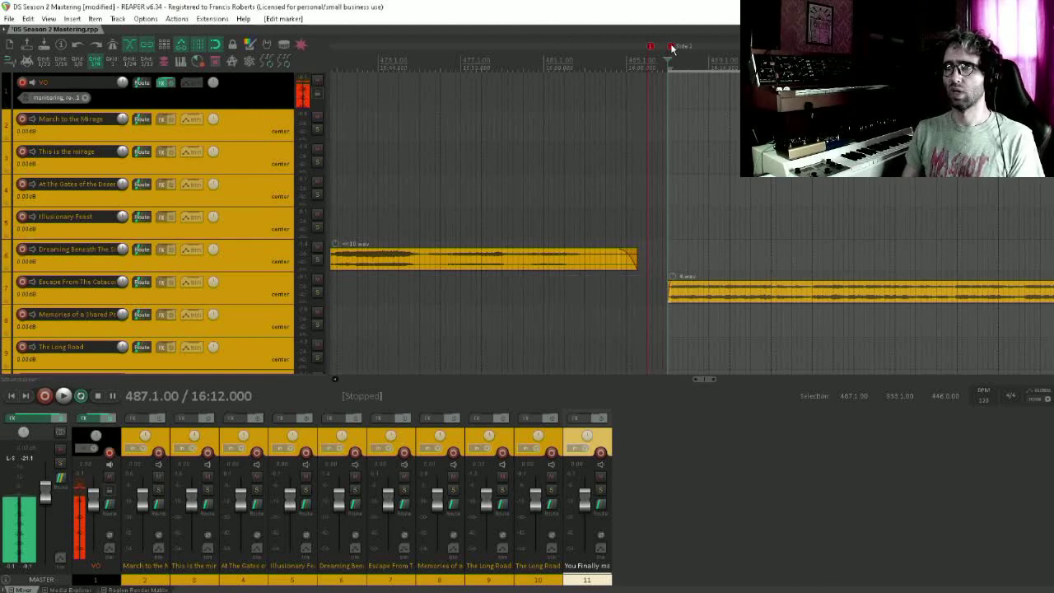
Select the first side's time range from 1.1.00 to 486.1.00, followed by the second side's range from 487.1.00 to 933.1.00.
scroll(708, 66, "down", 6)
double_click(705, 67)
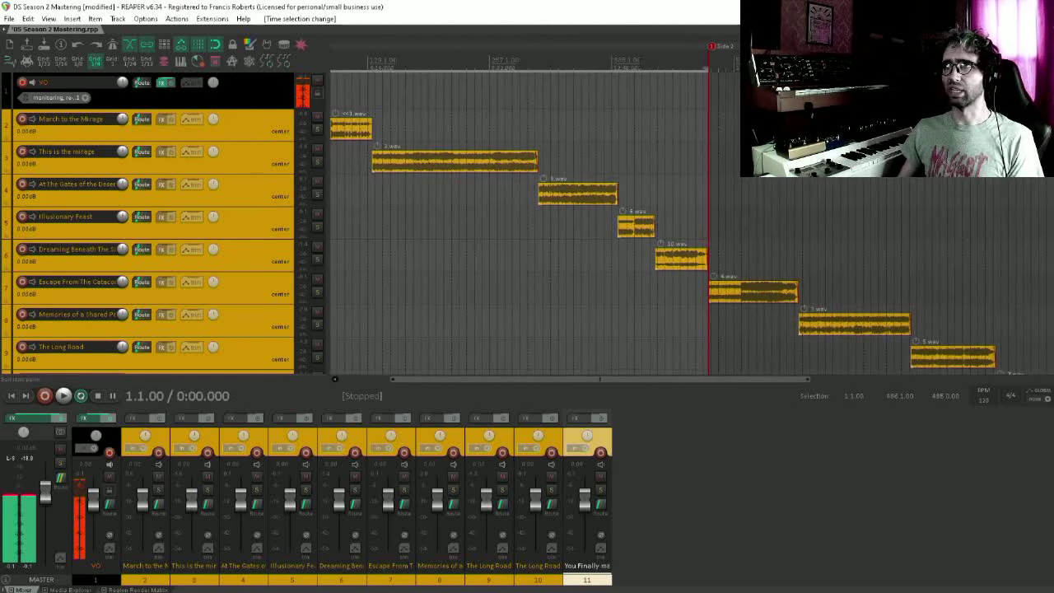
double_click(716, 68)
scroll(650, 135, "down", 3)
scroll(640, 143, "up", 2)
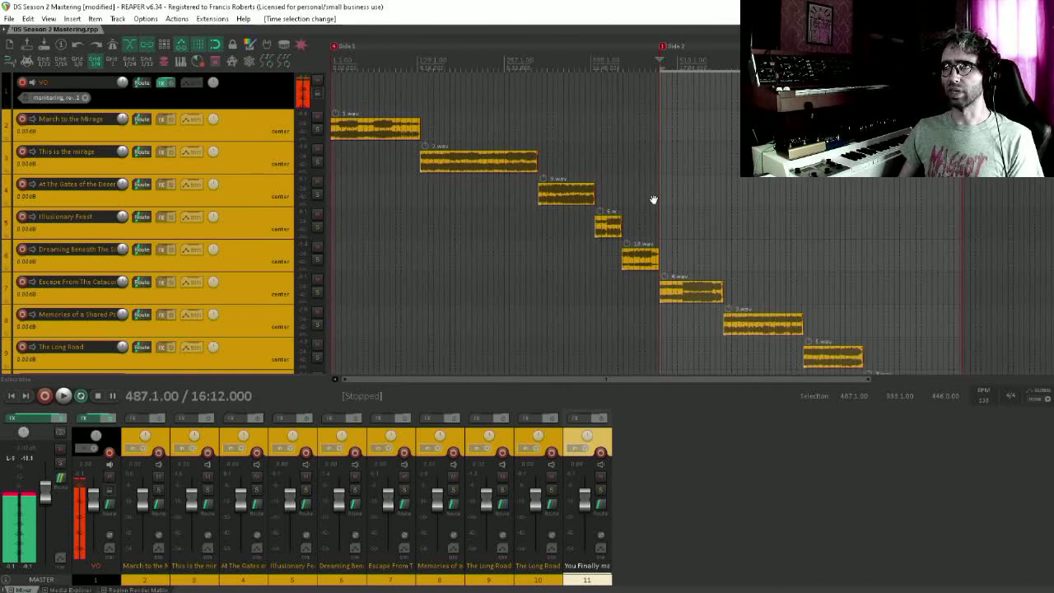
left_click(640, 126)
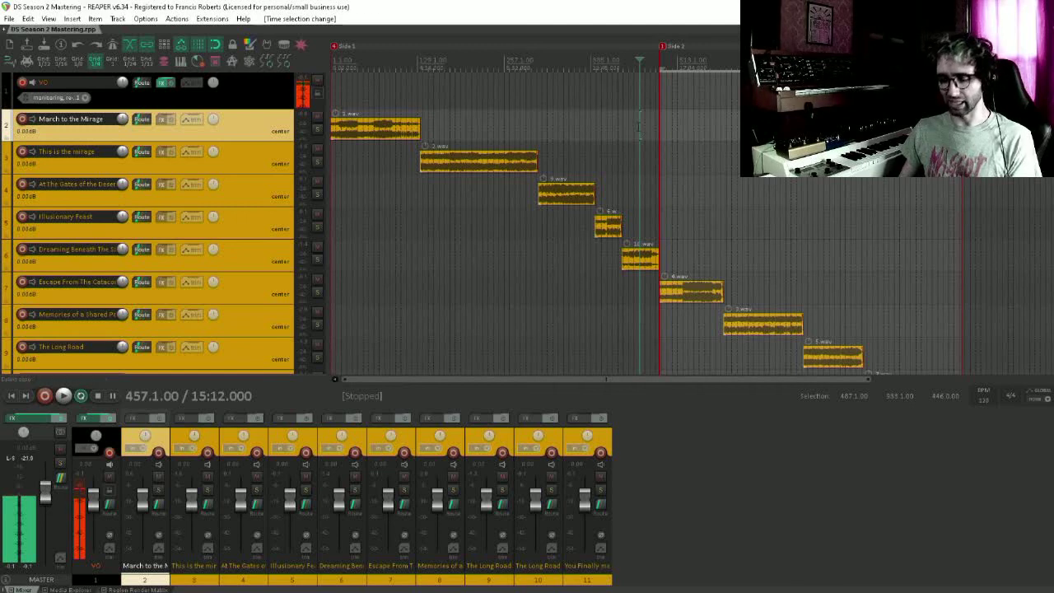
key("Home")
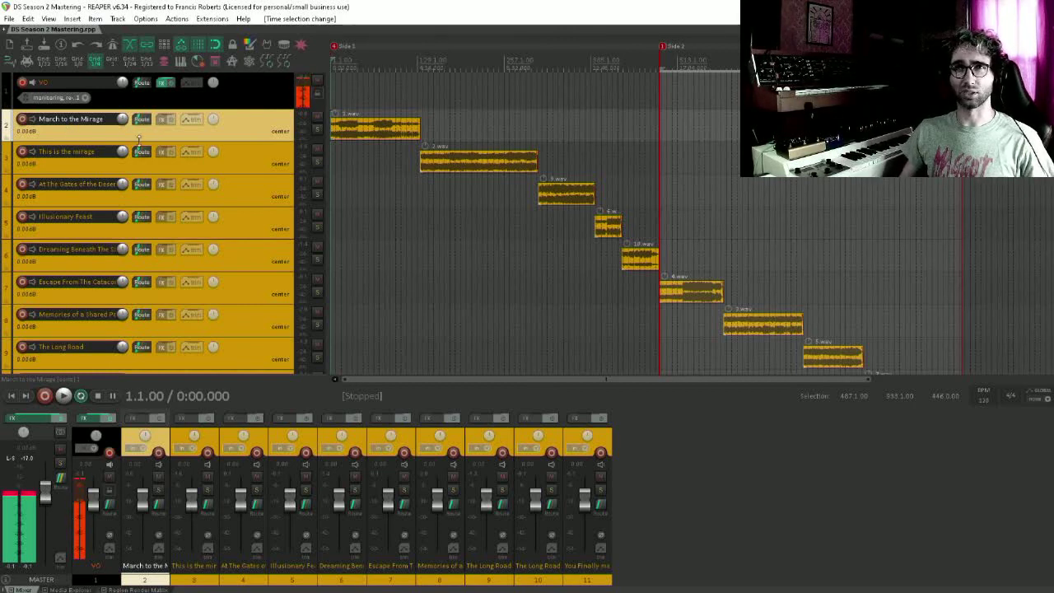
left_click(240, 153)
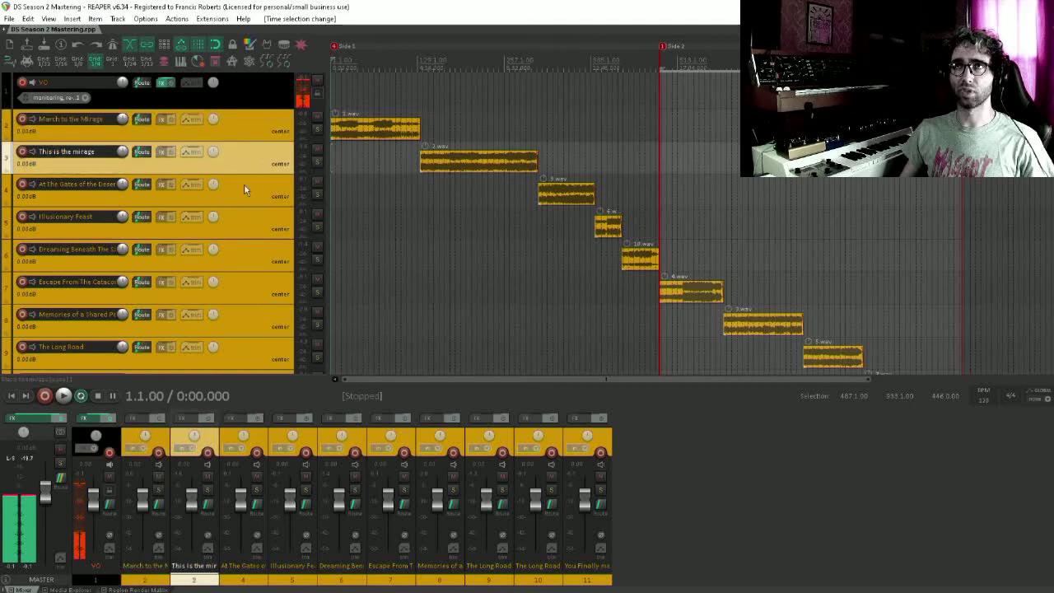
left_click(244, 184)
left_click(252, 120)
left_click(247, 148)
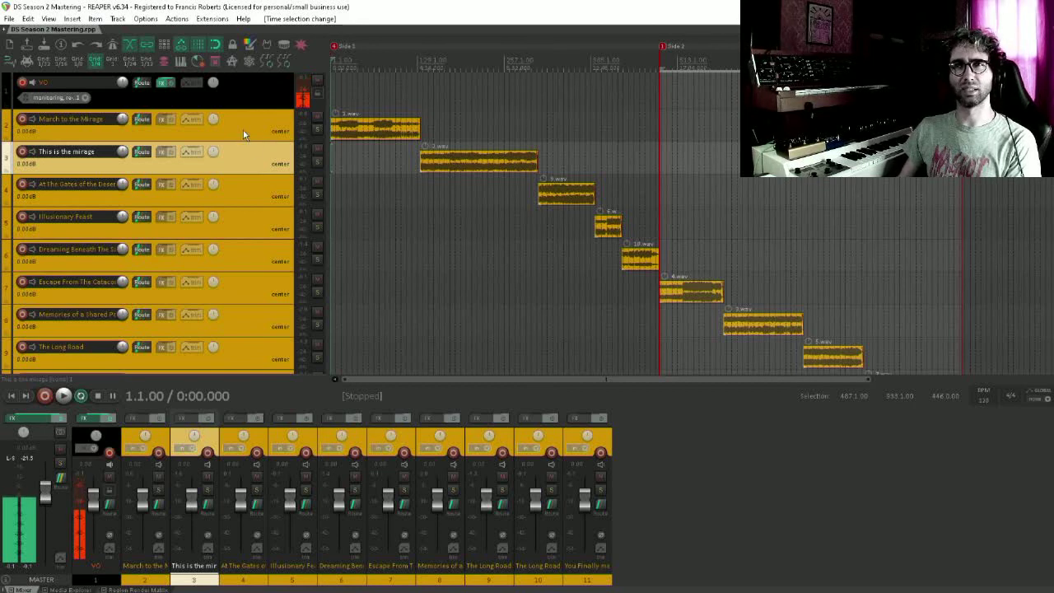
left_click(245, 131)
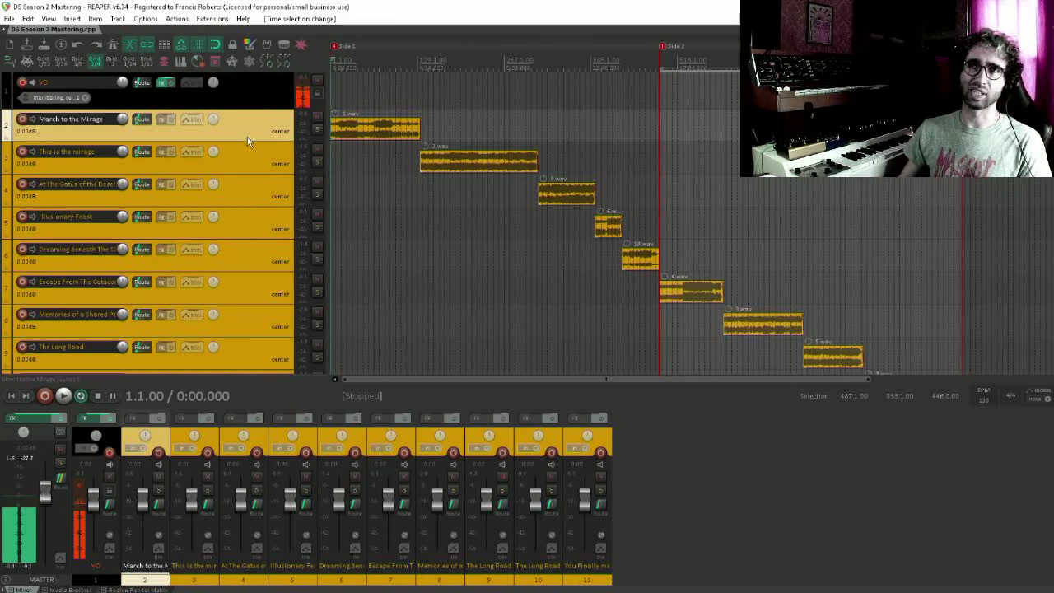
Clear the name of the first song's track.
double_click(107, 117)
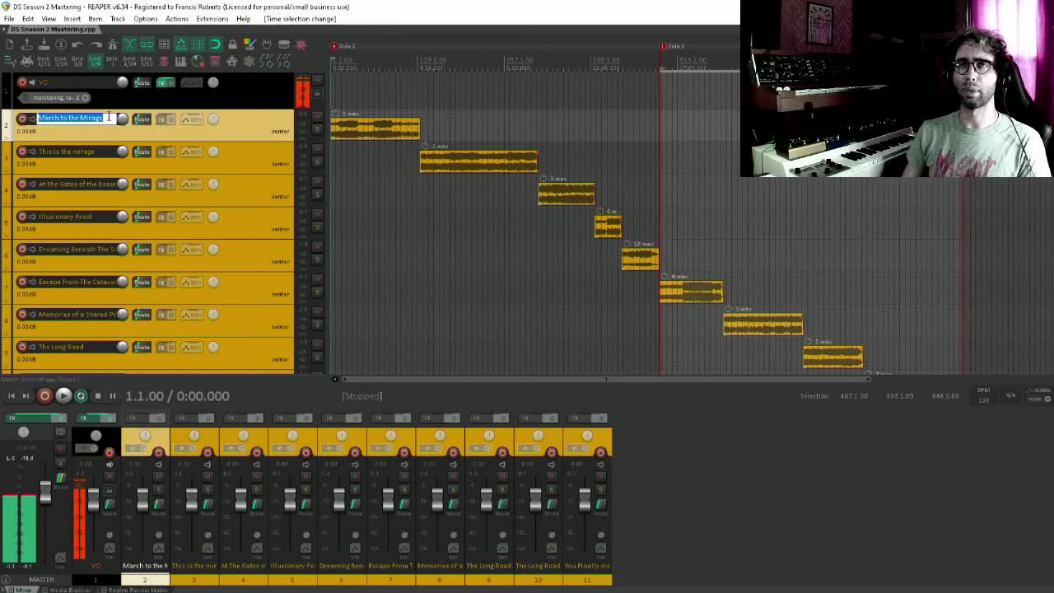
key("BackSpace")
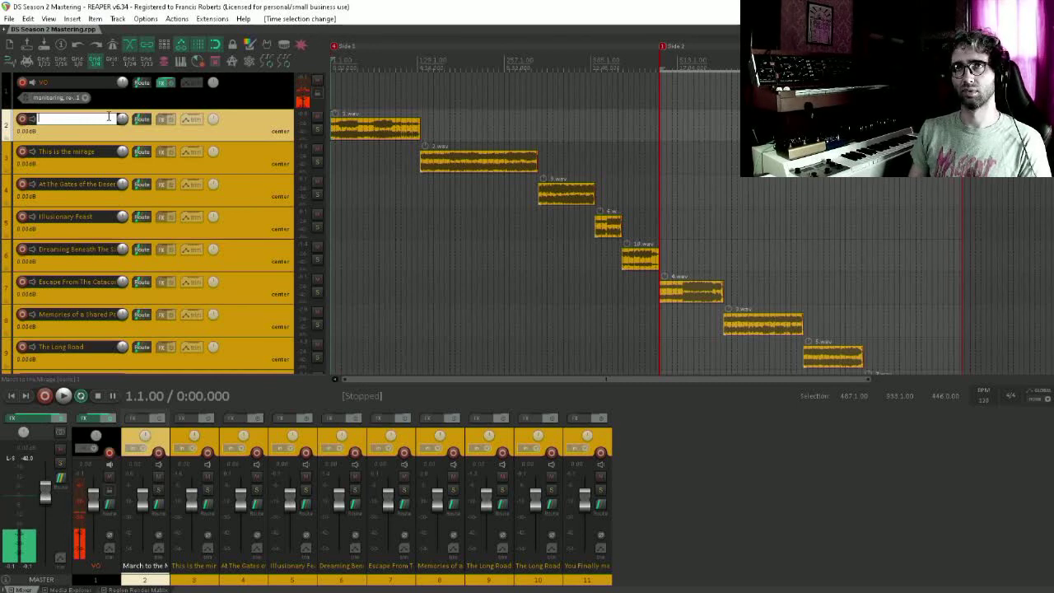
key("ctrl+z")
key("ctrl+z")
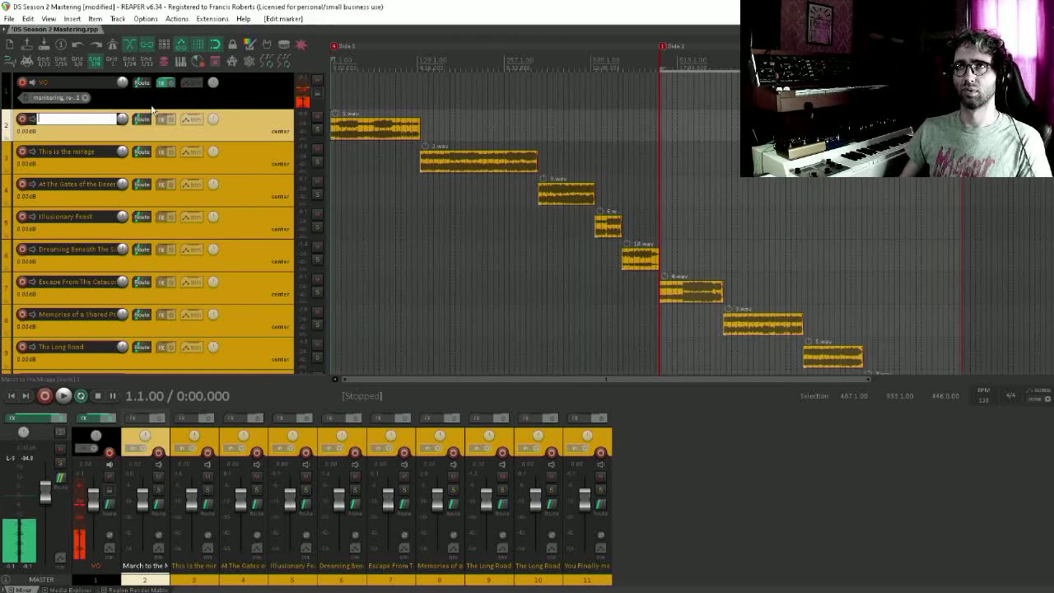
left_click(341, 95)
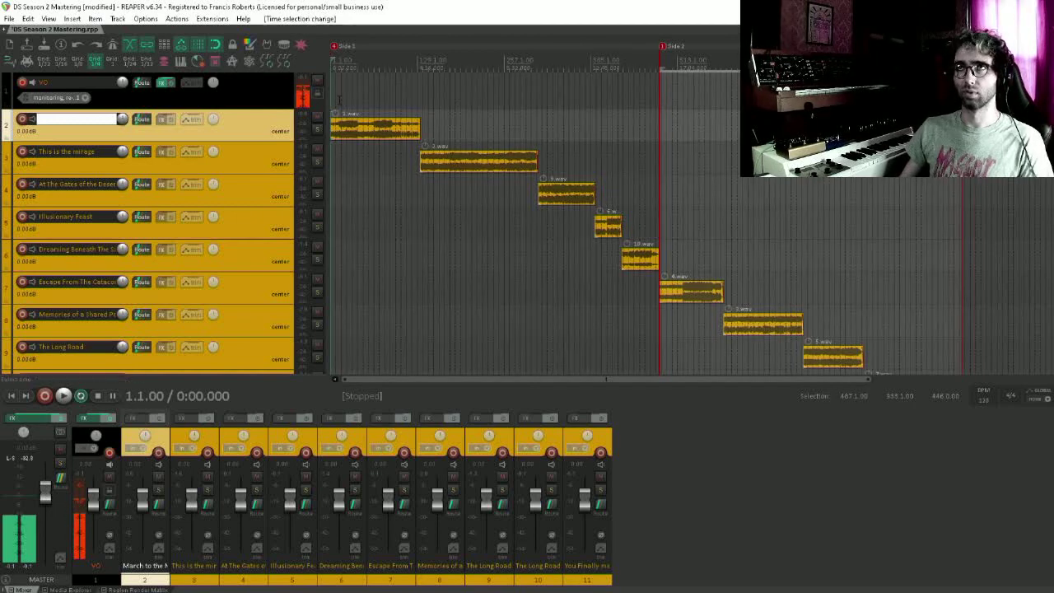
Audition the first song from about 1:04 and stop playback.
key("space")
left_click(353, 98)
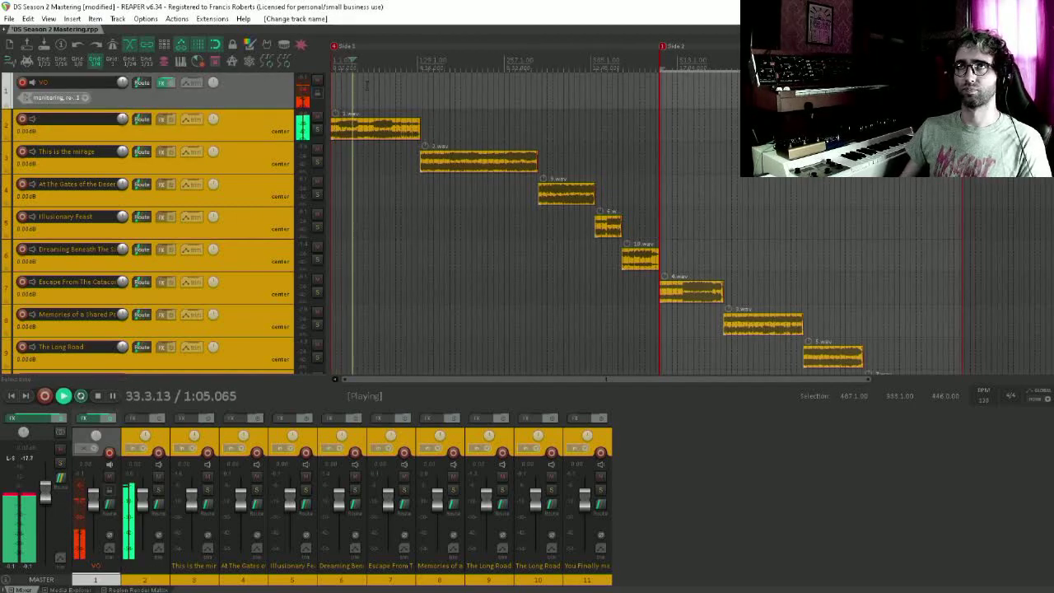
scroll(366, 85, "up", 2)
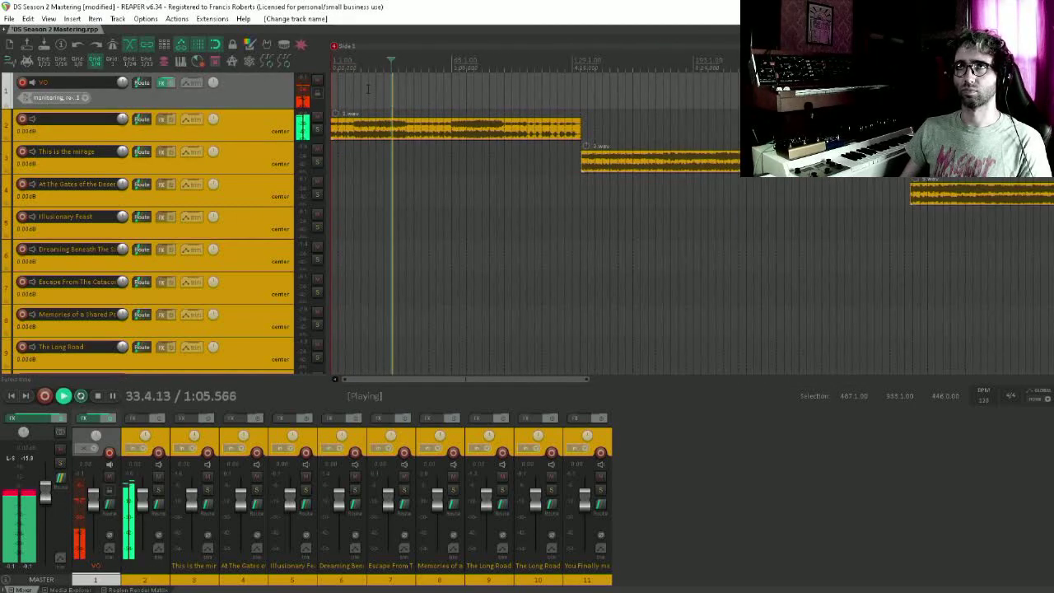
left_click(90, 133)
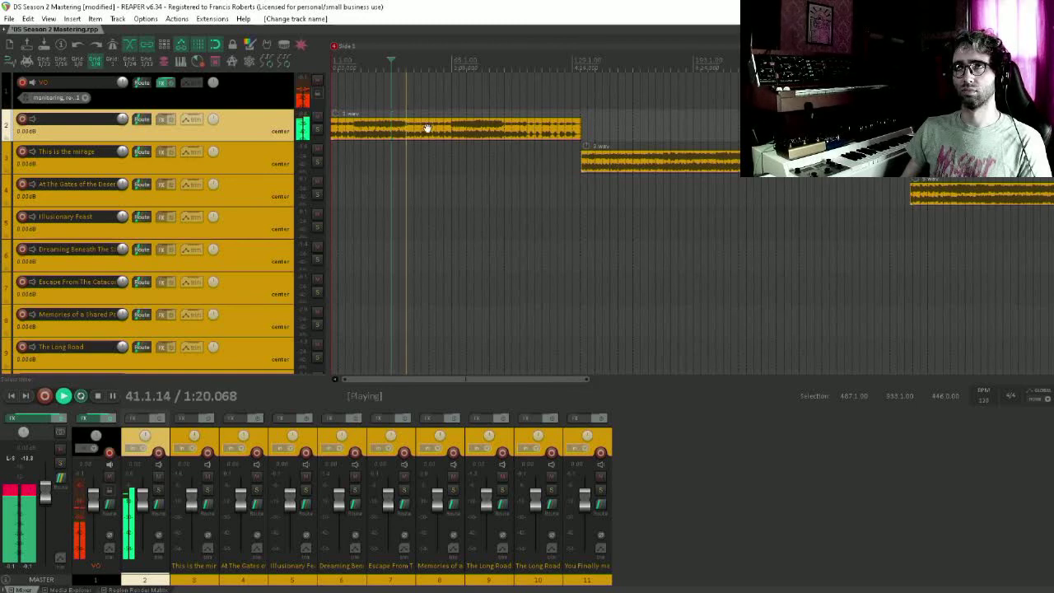
key("space")
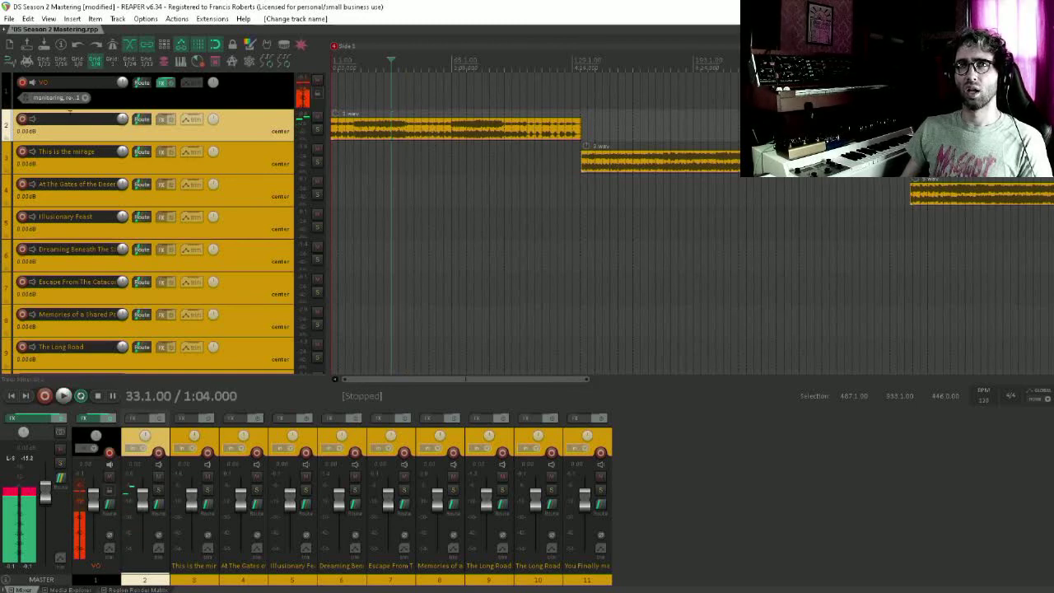
Rename the first song's track as "Melting in the Dunes".
double_click(93, 121)
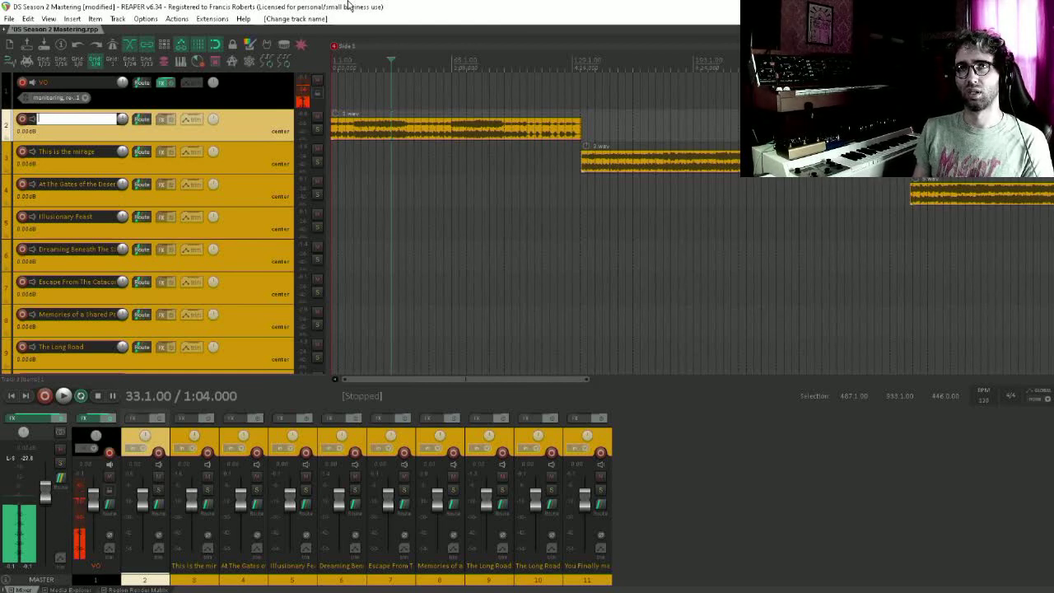
type("Melting in the Dunes")
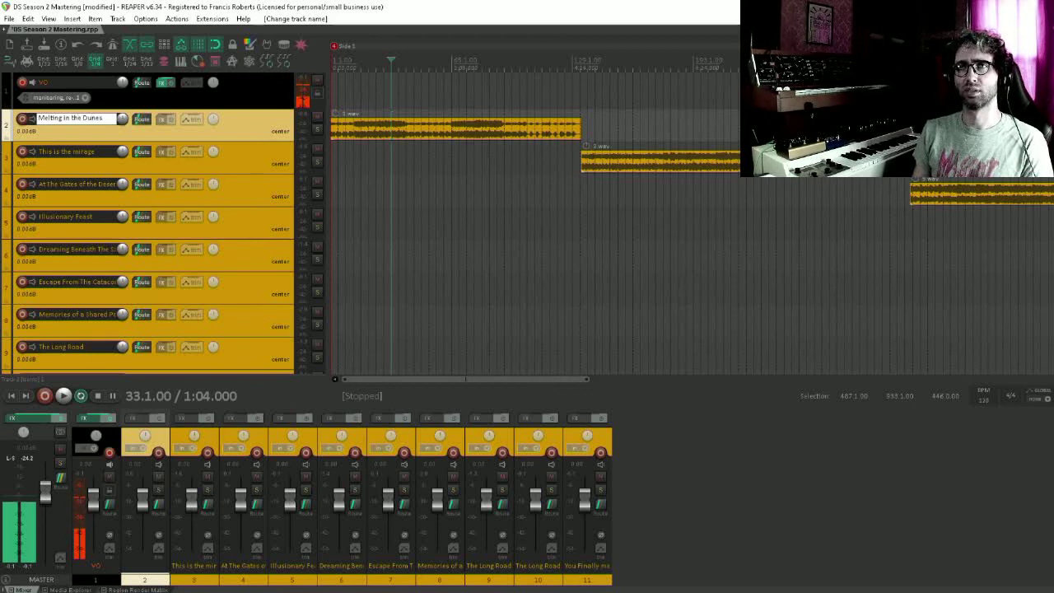
key("Return")
Audition the second song from 4:24 and stop playback.
left_click(581, 84)
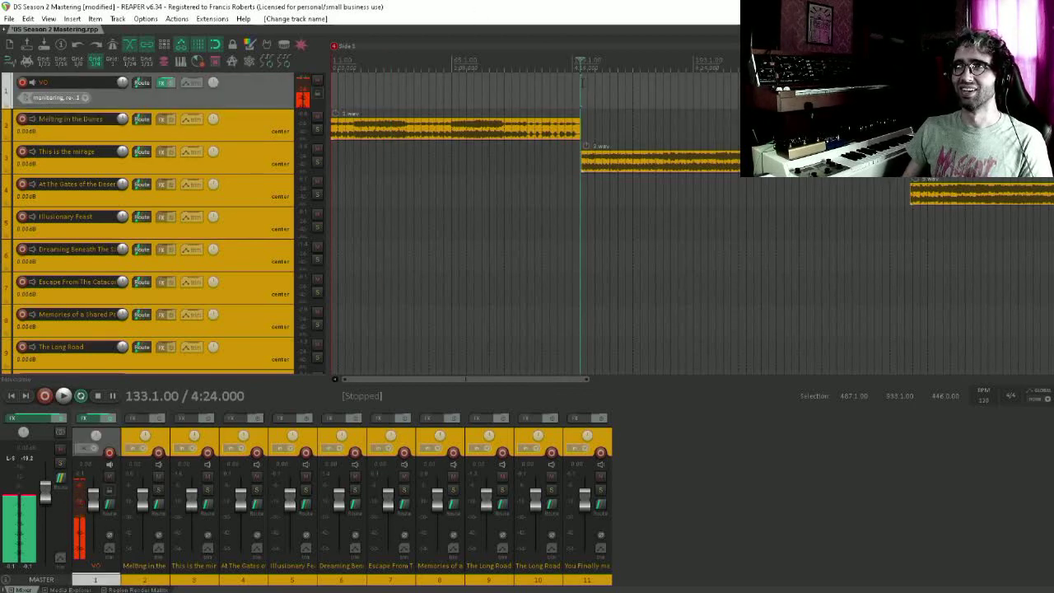
key("space")
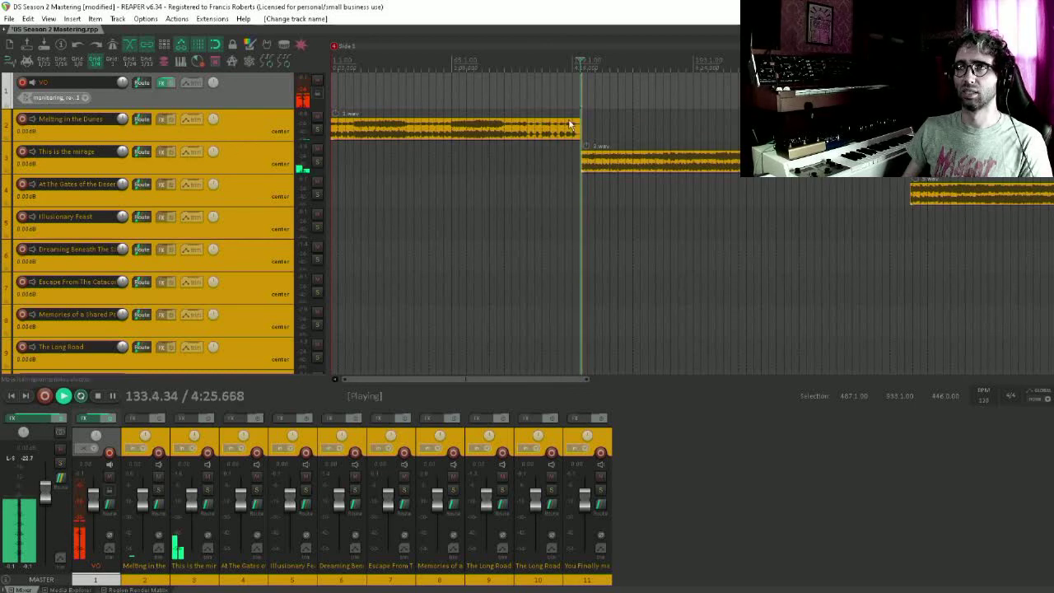
key("space")
Rename the second song's track as "Mirage".
double_click(66, 152)
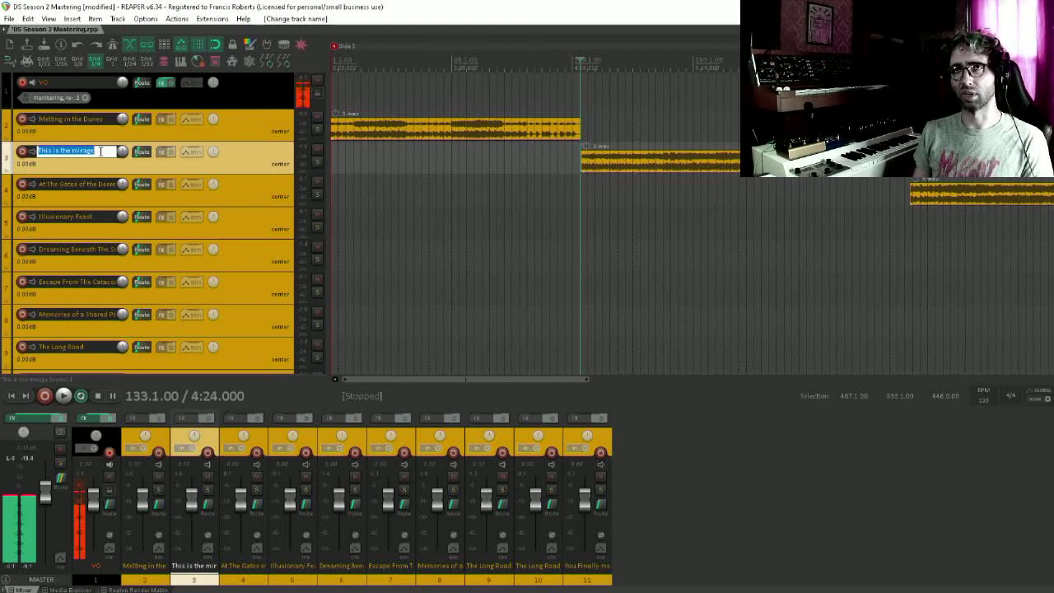
type("In")
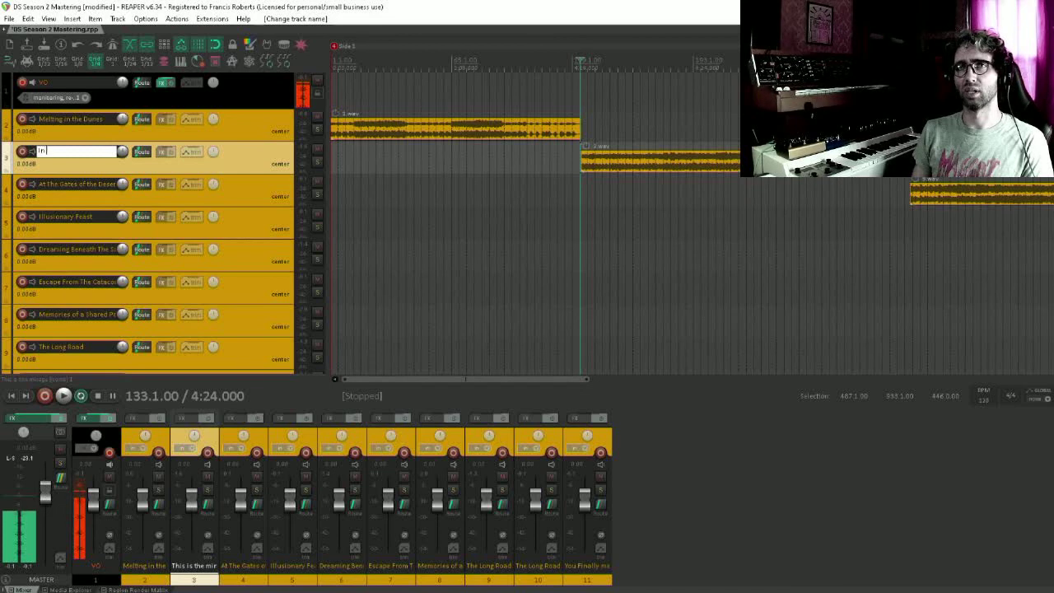
key("BackSpace")
key("BackSpace")
key("BackSpace")
key("BackSpace")
key("BackSpace")
key("BackSpace")
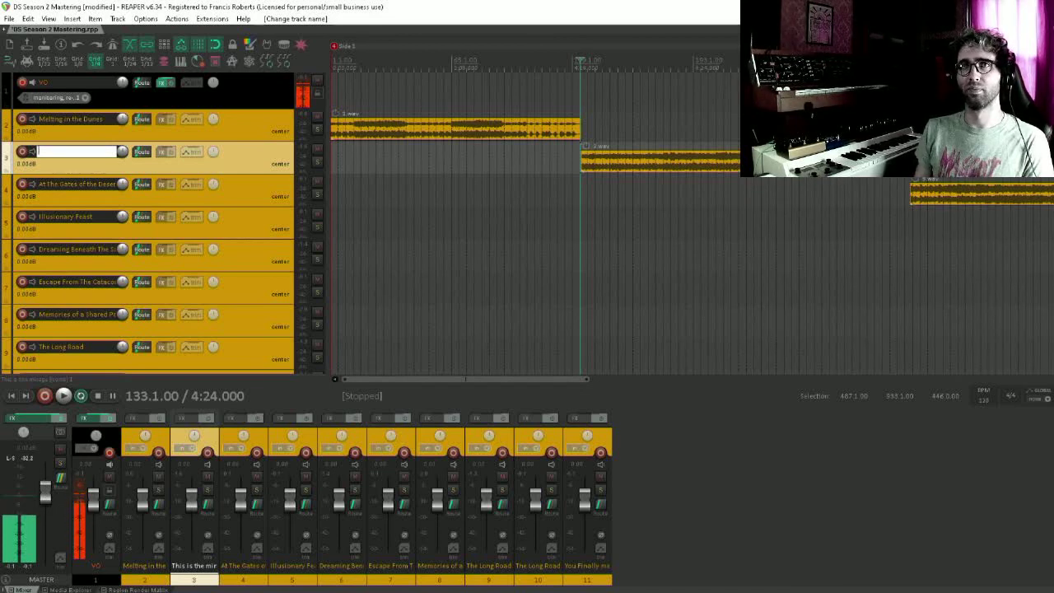
type("M")
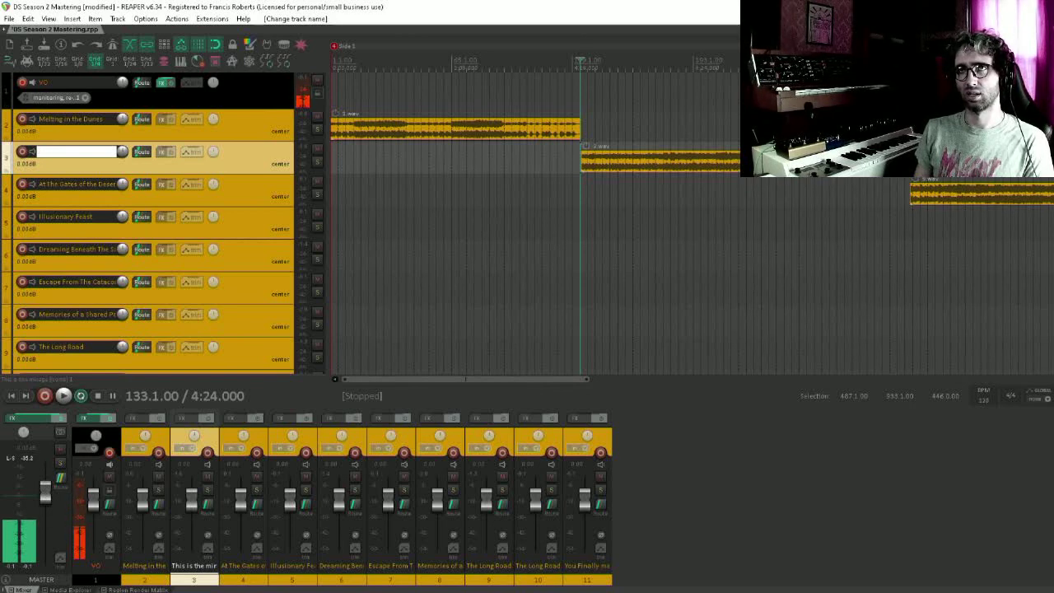
type("Mi")
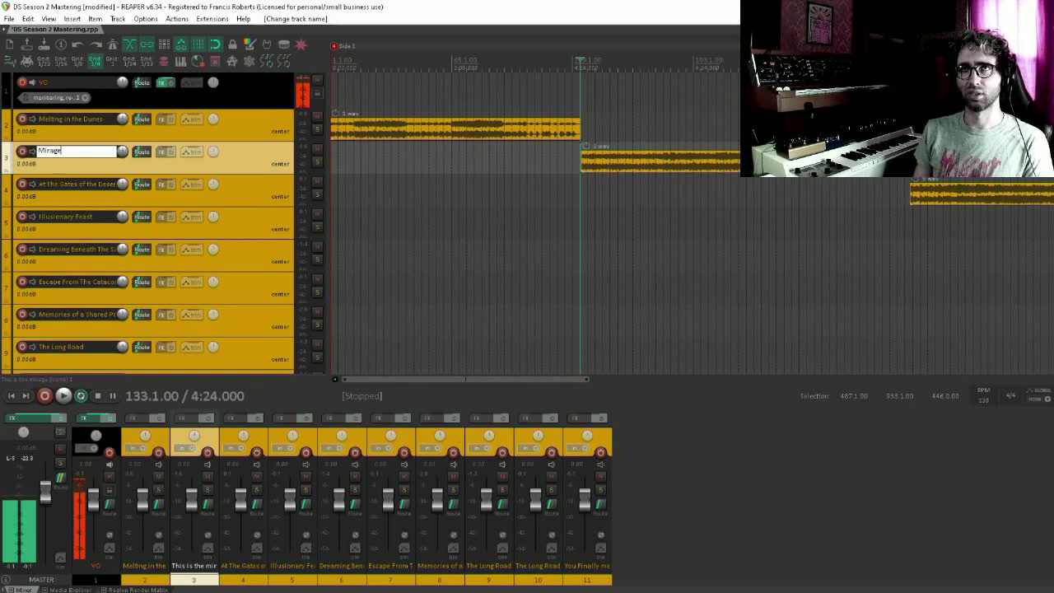
type("rage")
key("Return")
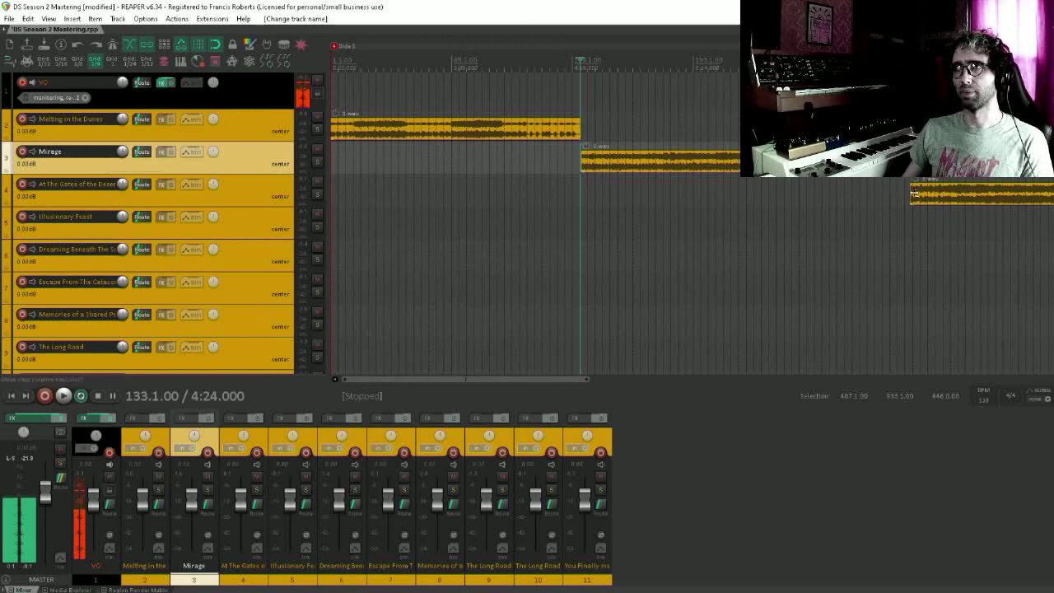
Audition the third song from about 10:14 and stop playback.
left_click(912, 193)
key("space")
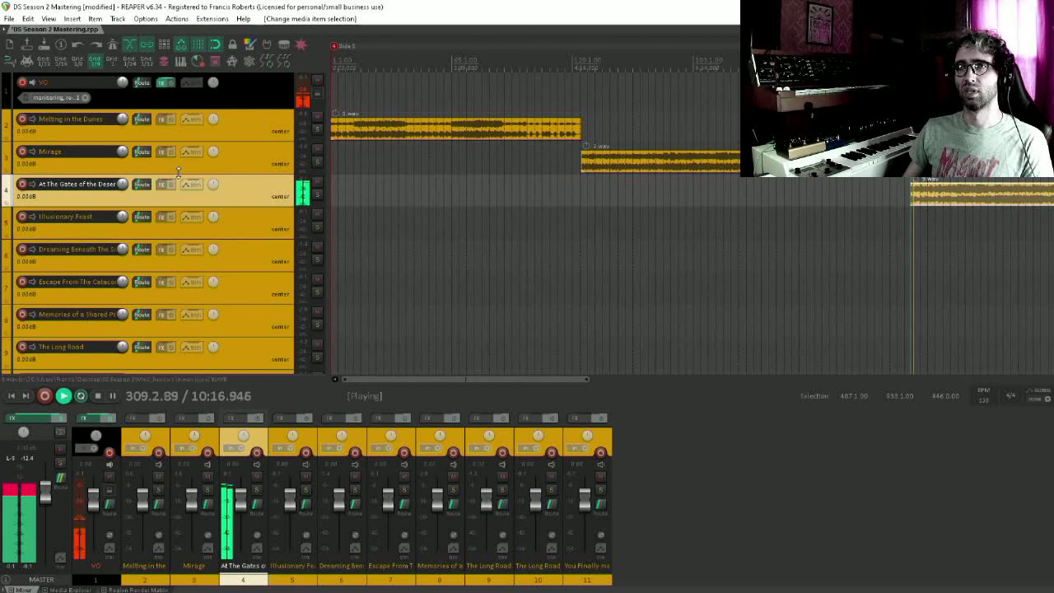
key("space")
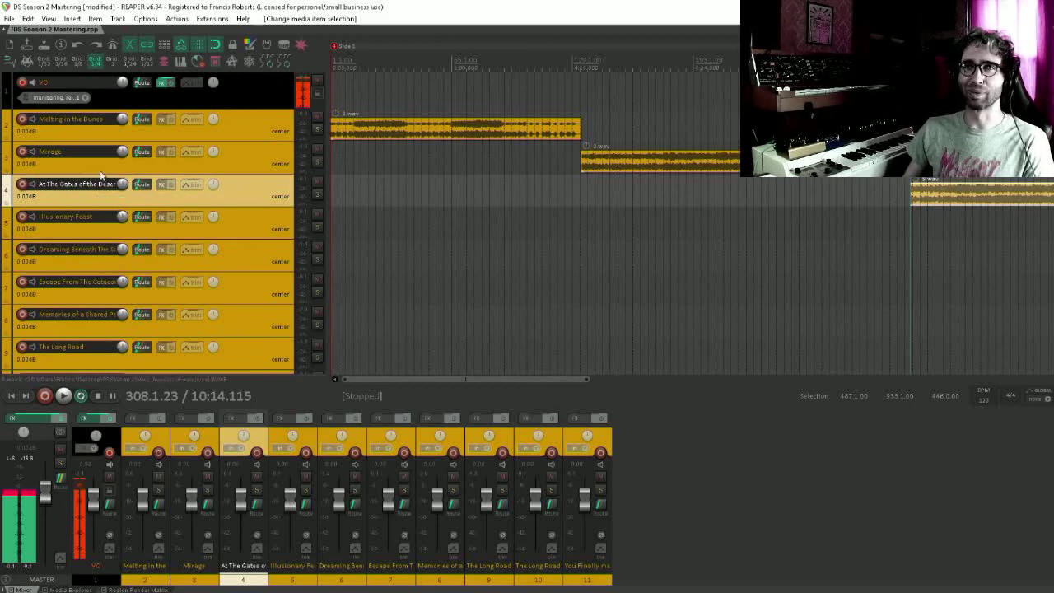
Play the fourth song from 13:44.
scroll(598, 233, "right", 4)
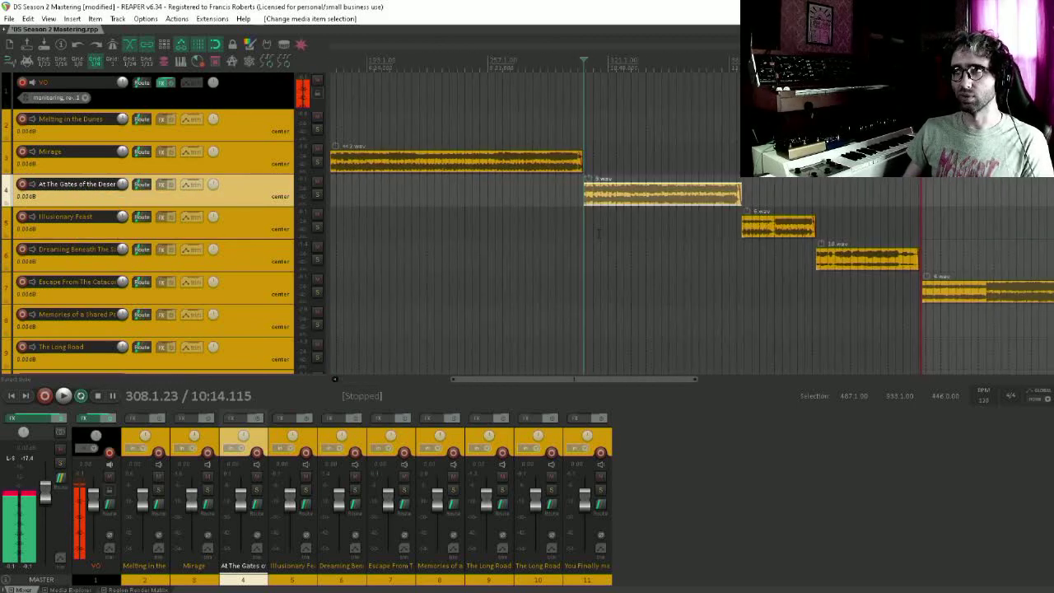
left_click(743, 251)
key("space")
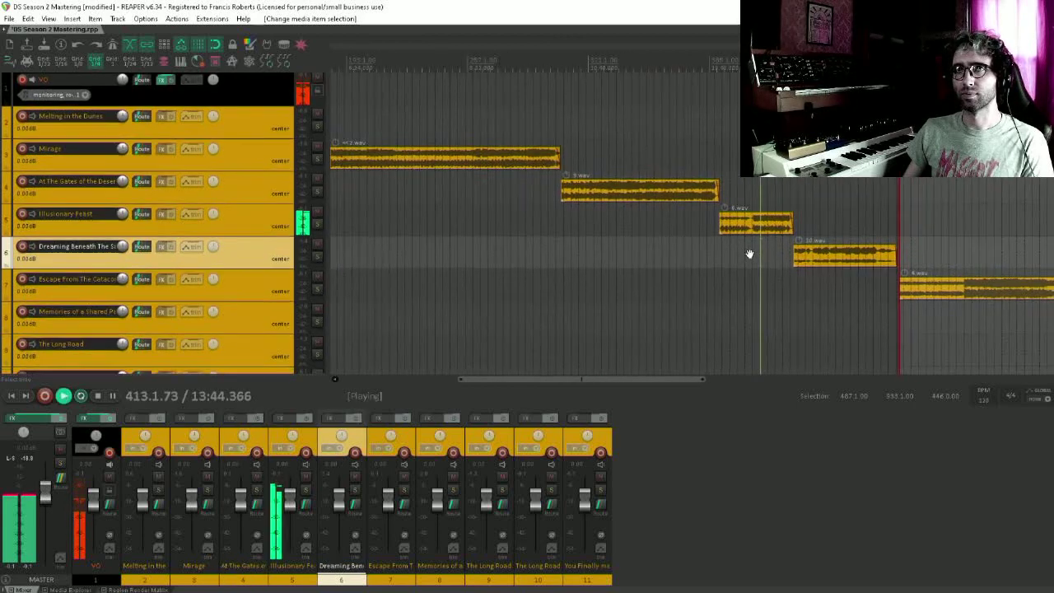
Shorten the fifth song's track name to "Dreaming" by removing "Beneath The Sand".
left_click(304, 247)
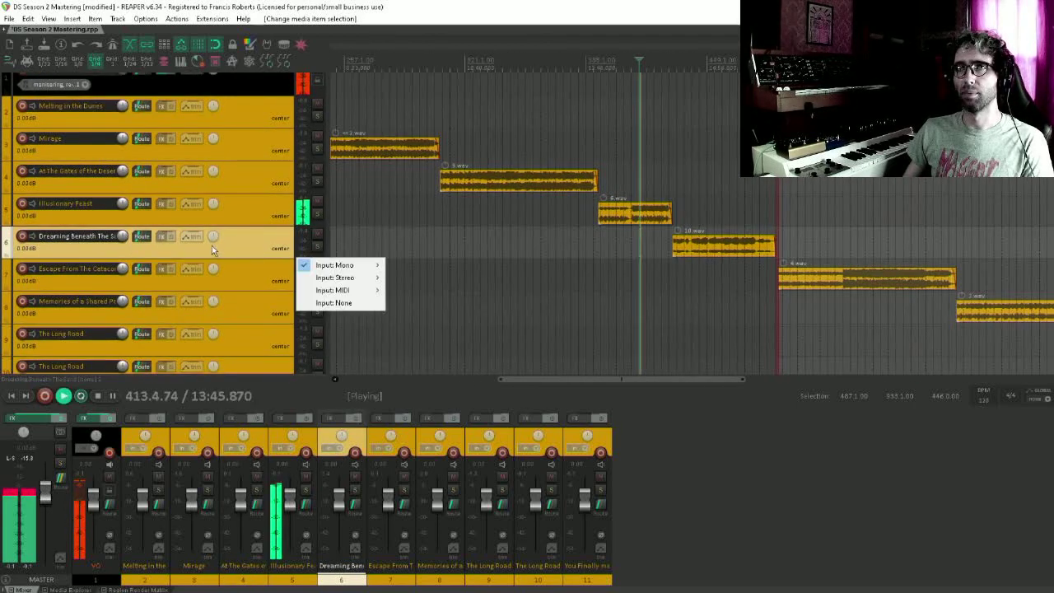
left_click(99, 237)
double_click(98, 237)
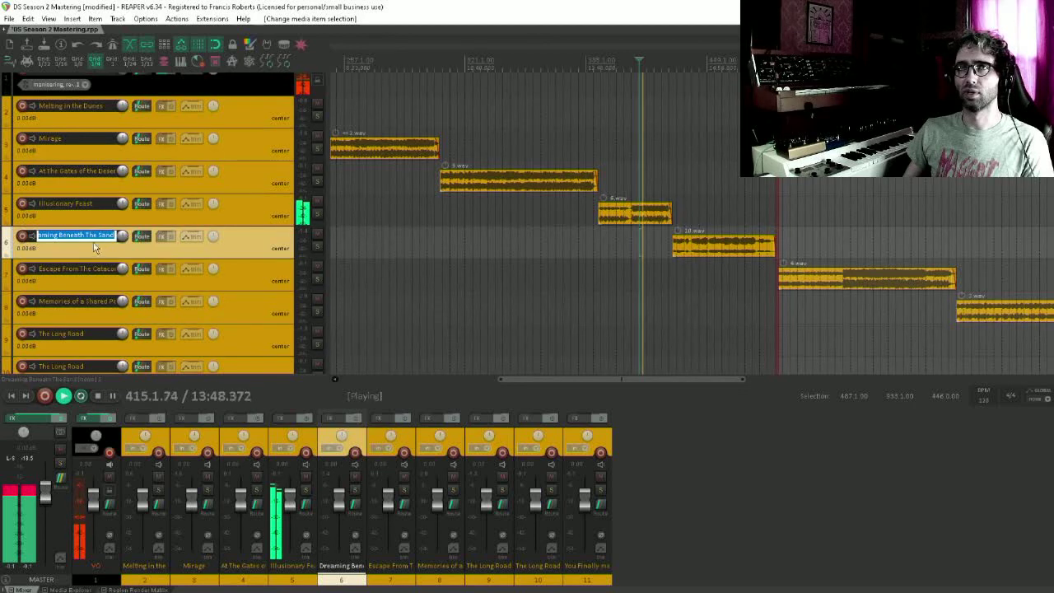
left_click(84, 237)
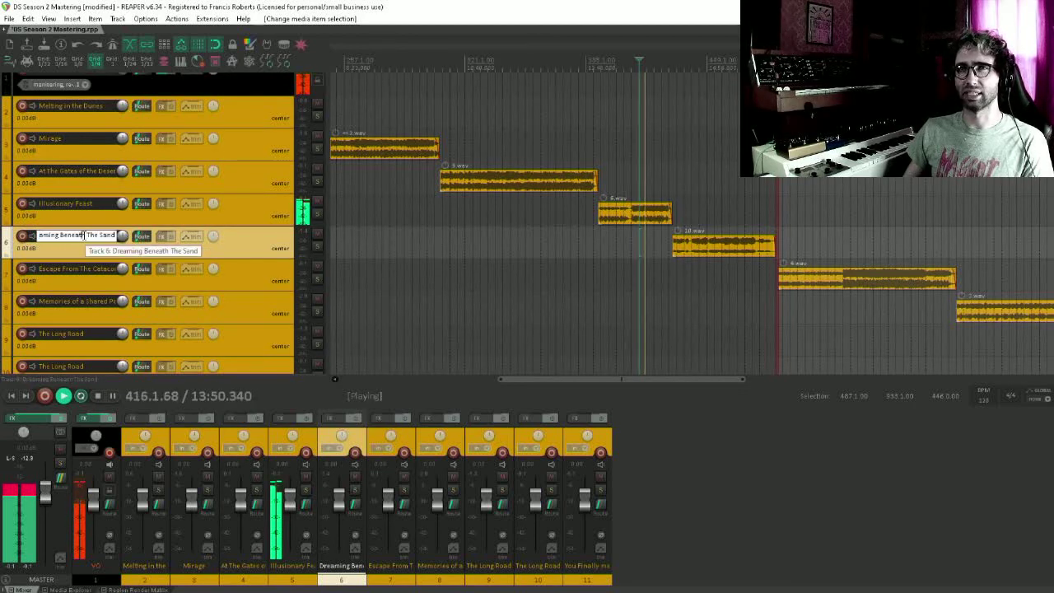
key("shift+Left")
key("shift+Left")
key("shift+Left")
key("shift+Left")
key("shift+Left")
key("shift+Left")
key("shift+Left")
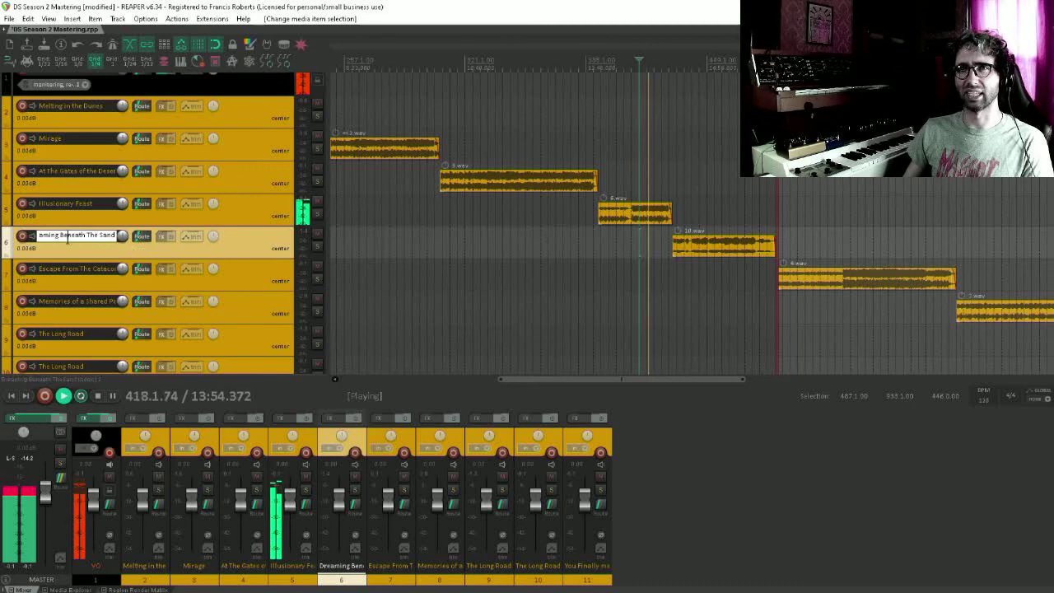
key("shift+End")
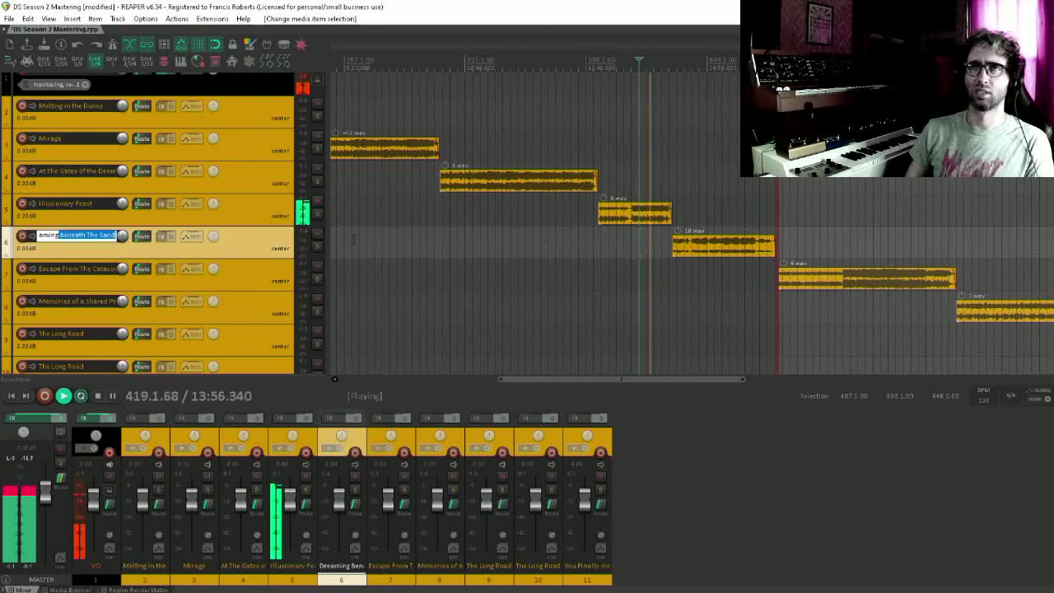
key("BackSpace")
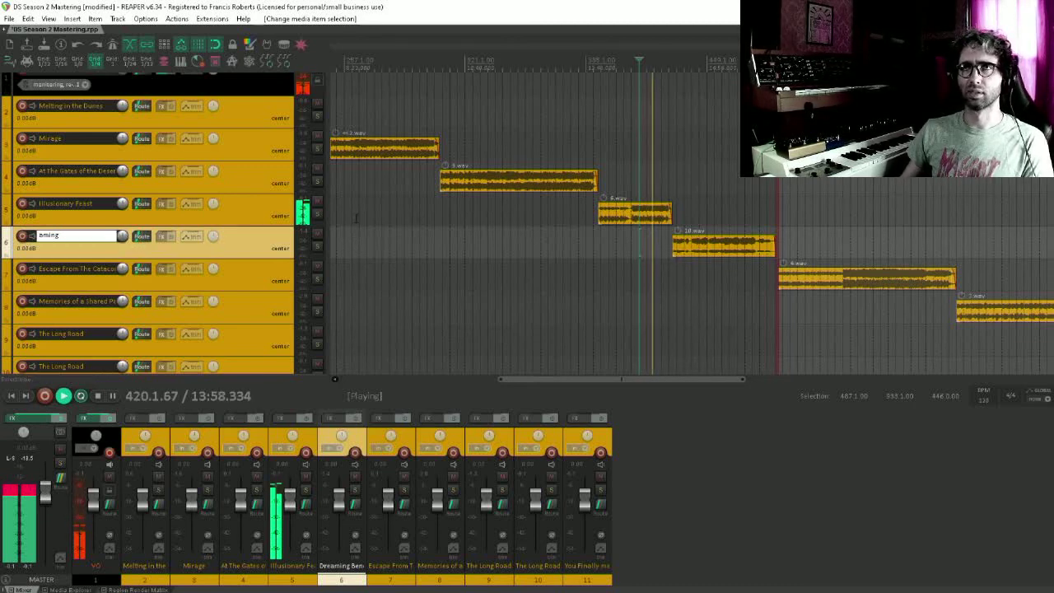
key("Return")
Audition the fifth song from 14:40 and from 15:12, and stop playback.
left_click(691, 172)
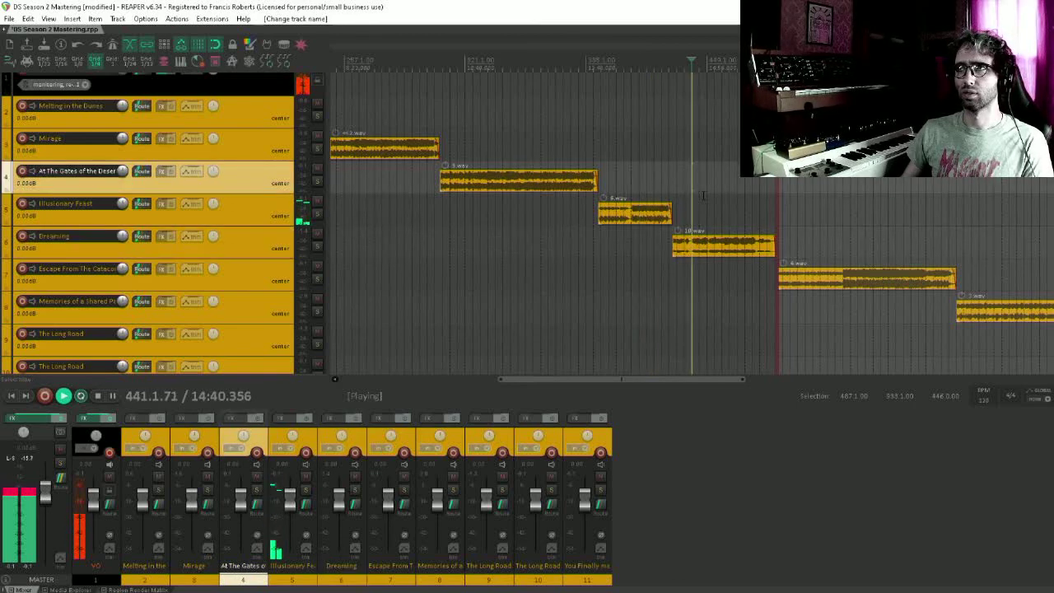
left_click(699, 206)
left_click(724, 200)
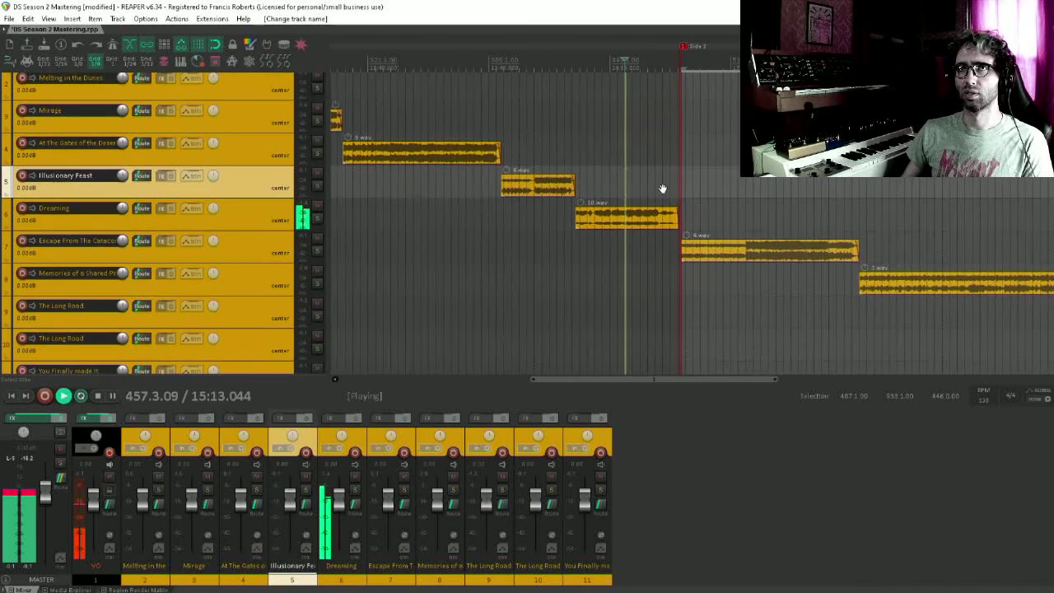
scroll(660, 188, "up", 1)
key("space")
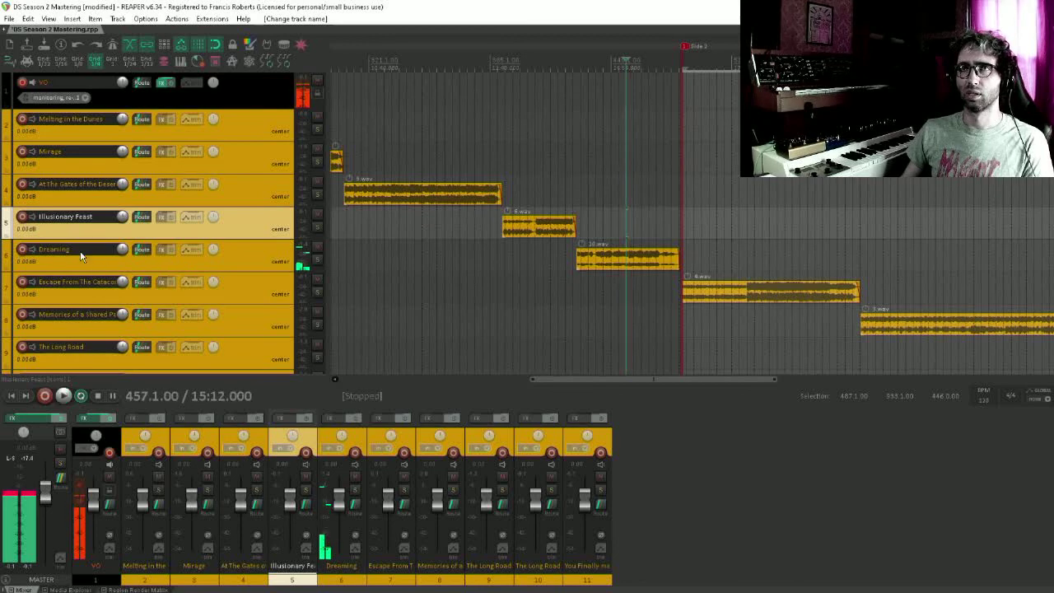
Extend the fifth song's track name to "Asleep, Dreaming".
double_click(80, 250)
type("Asleep,")
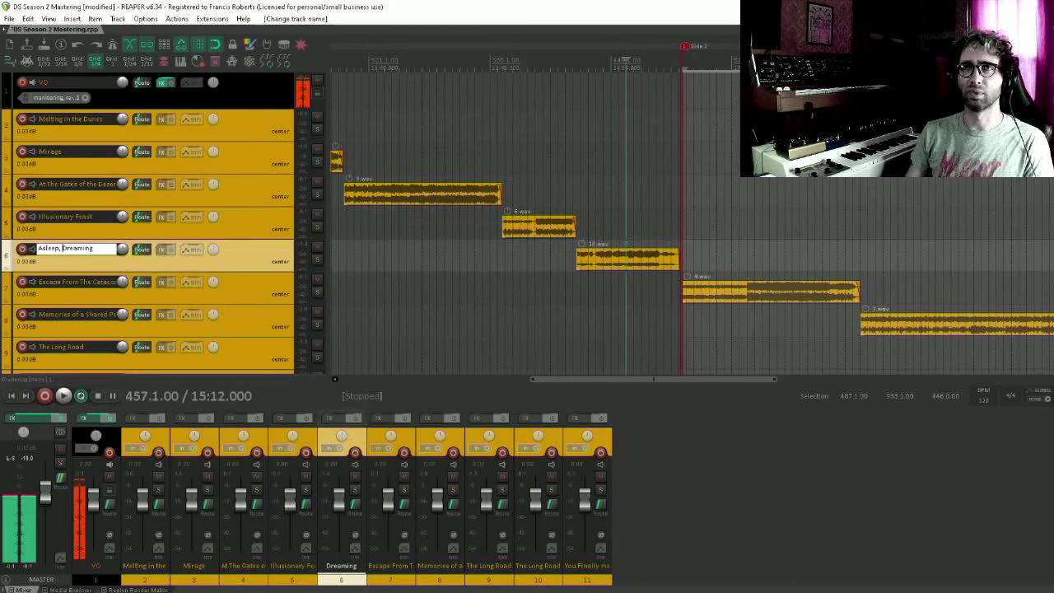
key("Return")
key("Up")
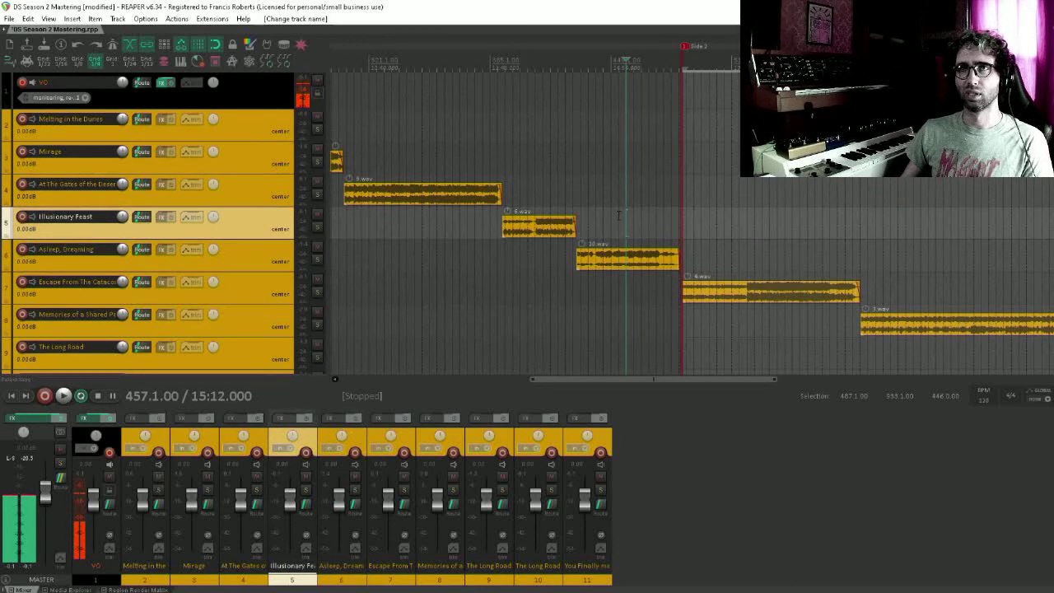
Audition the sixth song from 16:40 and from 17:20, and stop playback.
scroll(618, 215, "down", 2)
left_click(602, 215)
key("space")
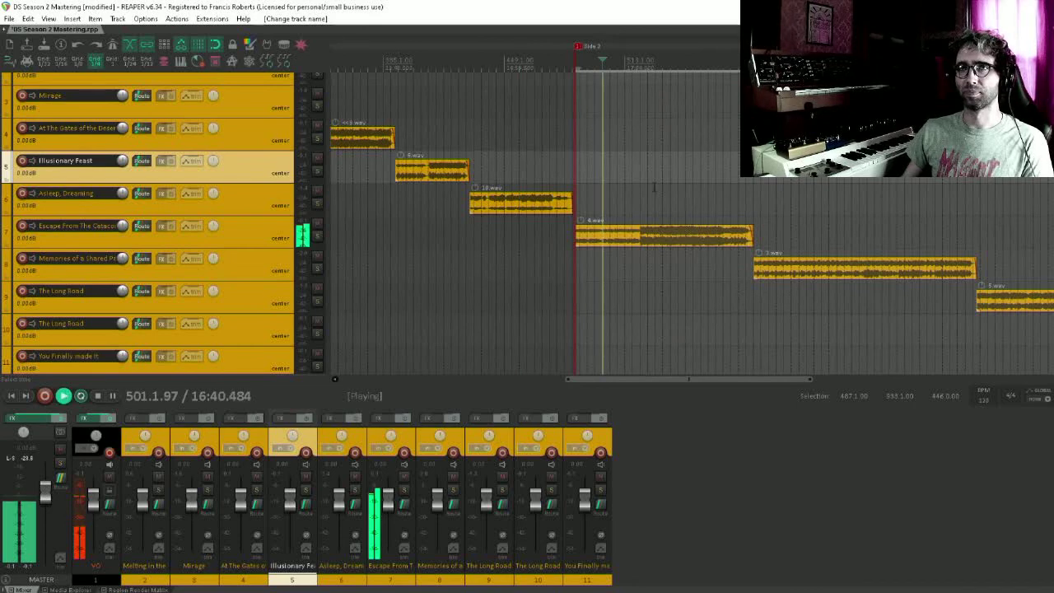
left_click(278, 243)
left_click(664, 214)
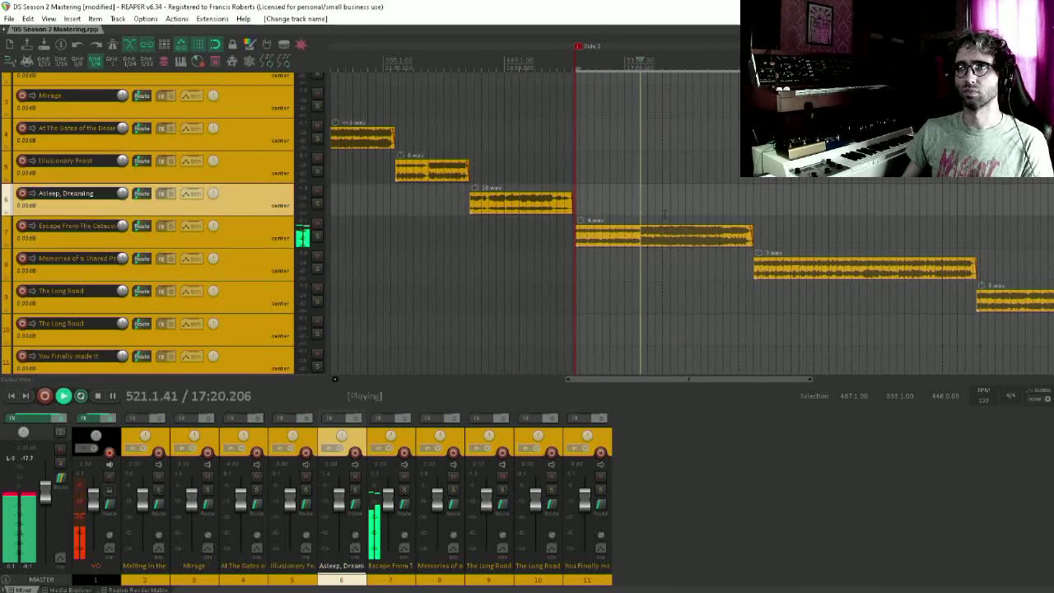
left_click_drag(712, 215, 612, 202)
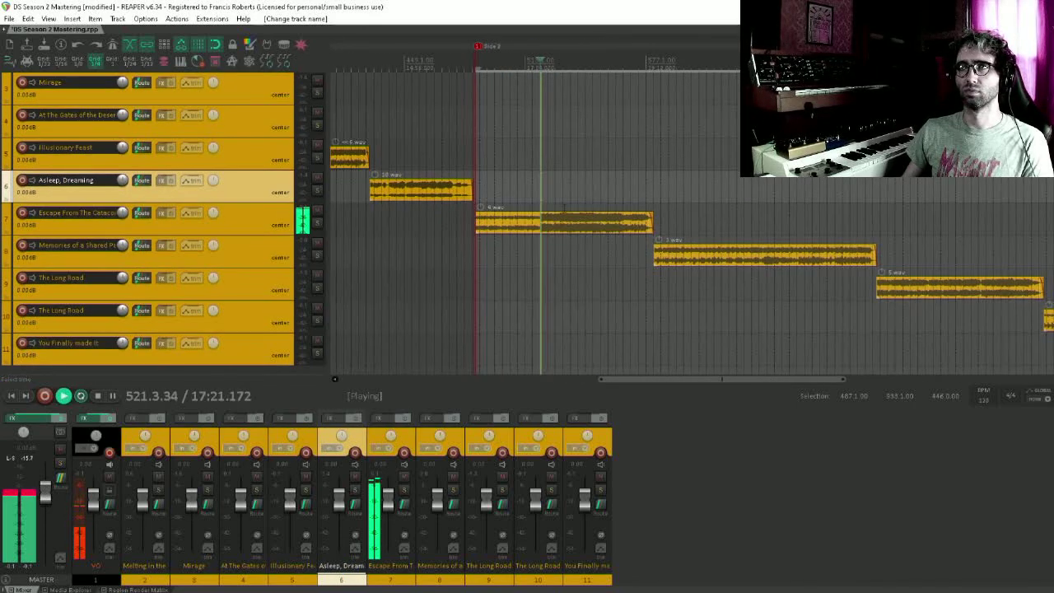
left_click(248, 219)
key("space")
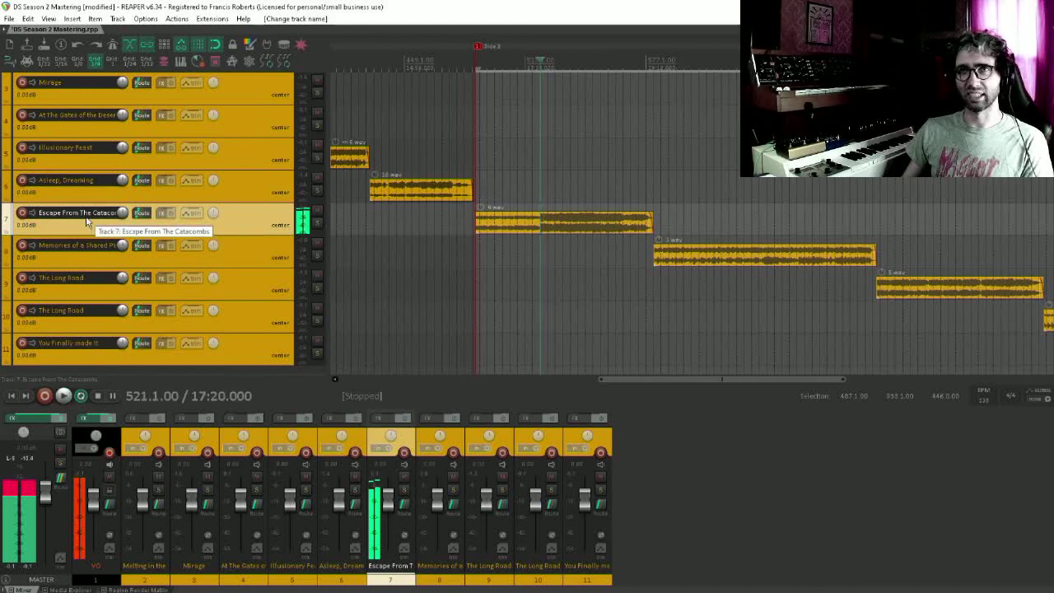
Rename the sixth song's track as "Madness In The Catacombs".
double_click(87, 217)
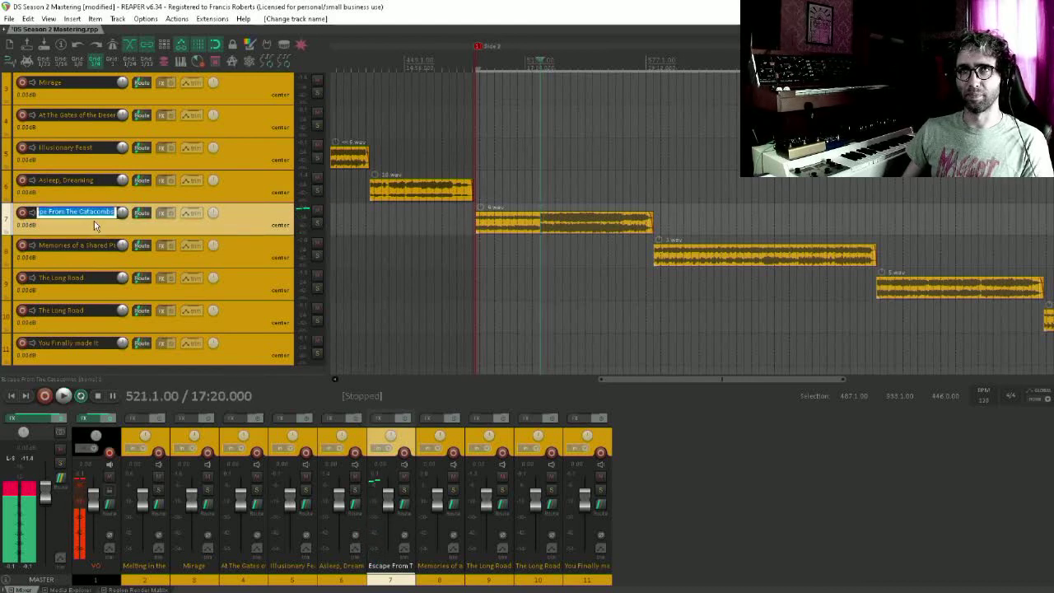
key("Home")
key("ctrl+shift+Right")
key("ctrl+shift+Right")
type("Madness")
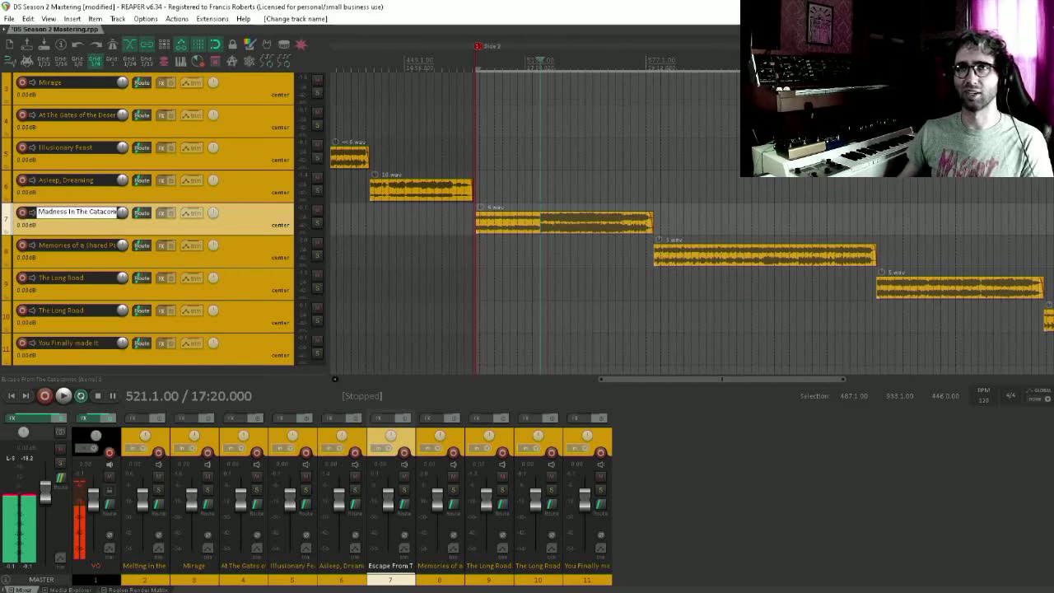
key("Tab")
Audition the seventh song from 20:40 and from 22:00, and stop playback.
left_click(690, 195)
key("space")
left_click_drag(774, 198, 560, 169)
left_click(515, 168)
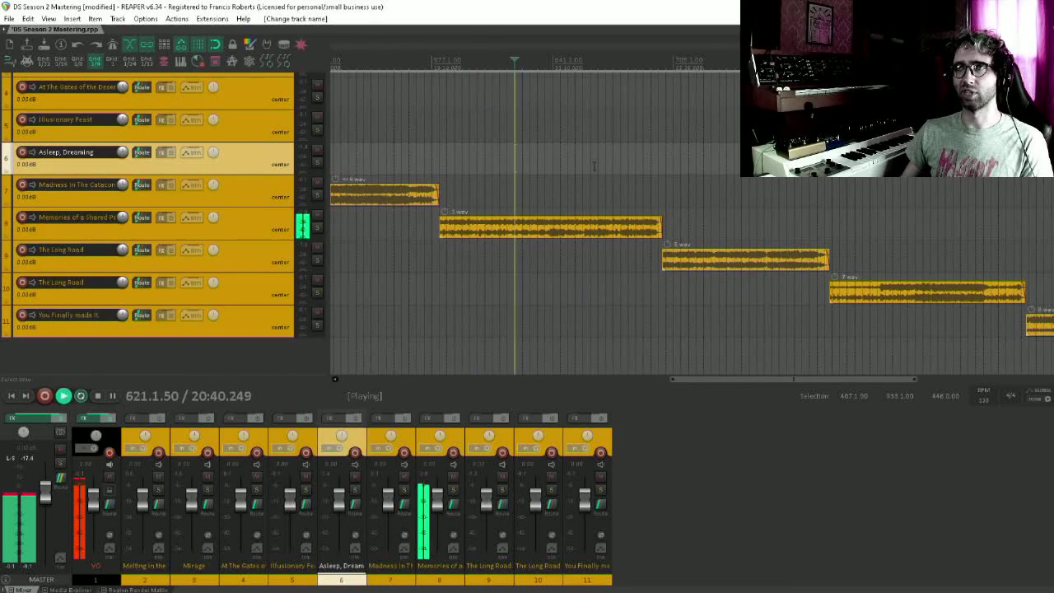
left_click(592, 166)
scroll(562, 159, "right", 1)
key("space")
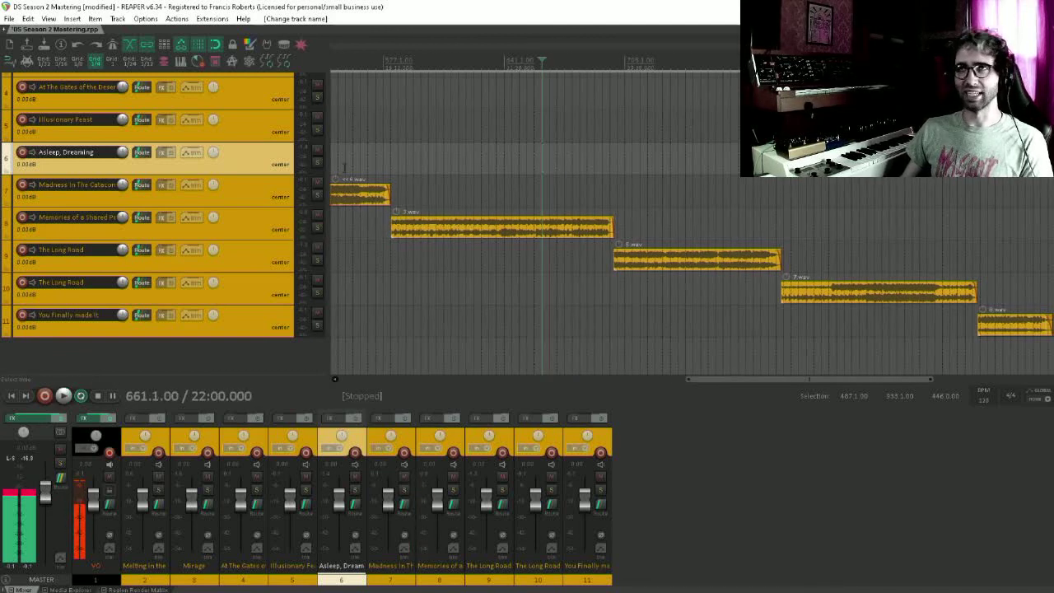
Audition the eighth song from 23:44, 24:40 and 26:00.
left_click(237, 225)
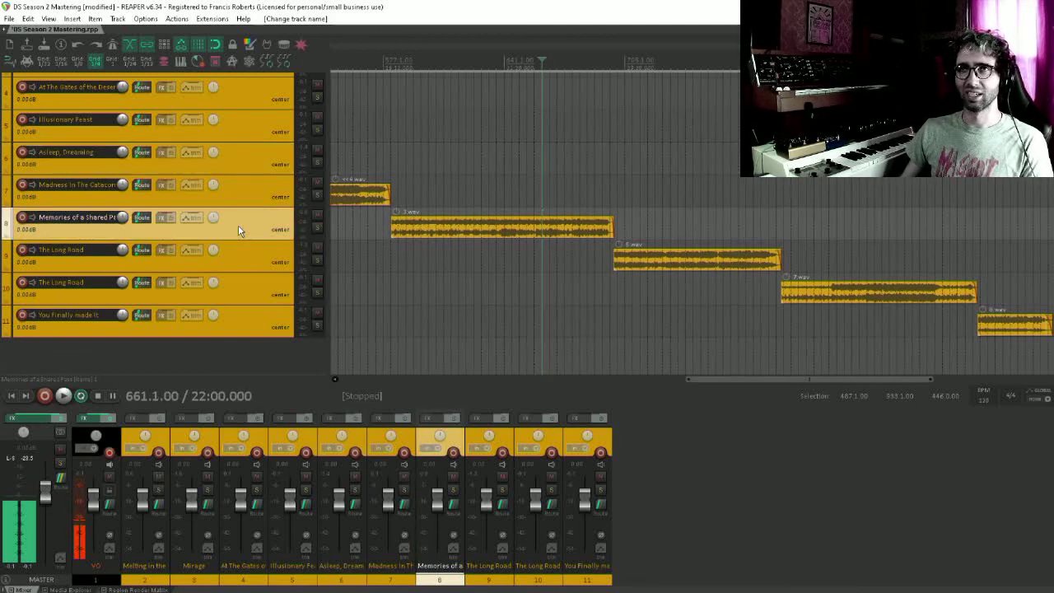
left_click(265, 171)
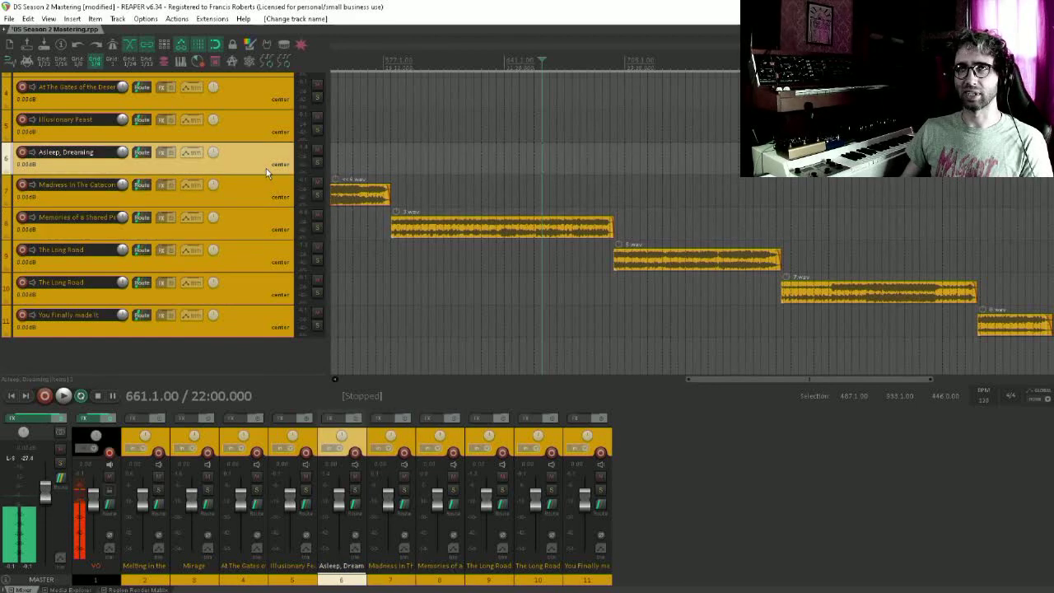
left_click(269, 190)
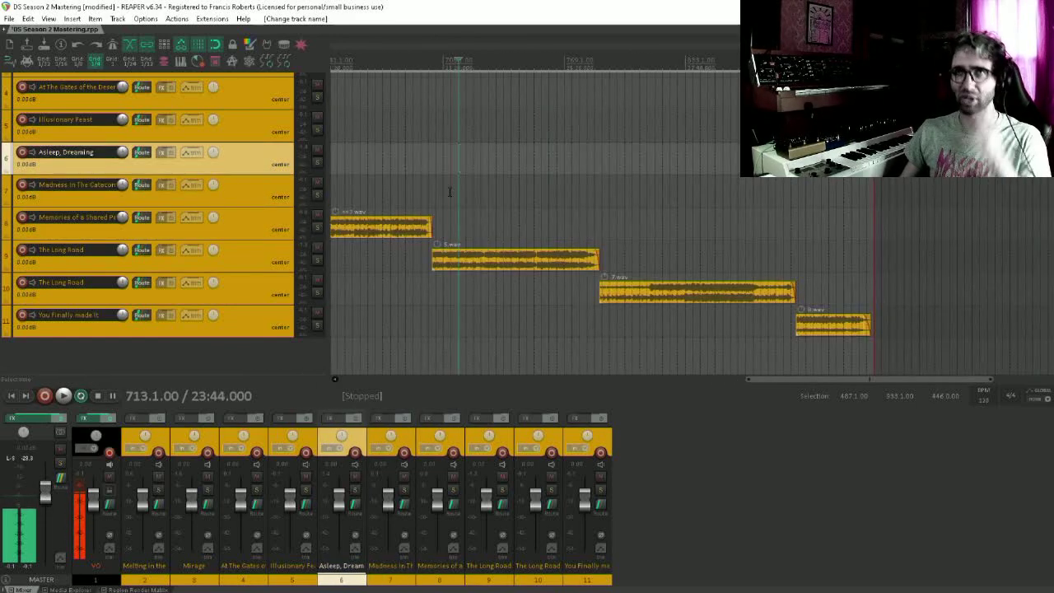
key("space")
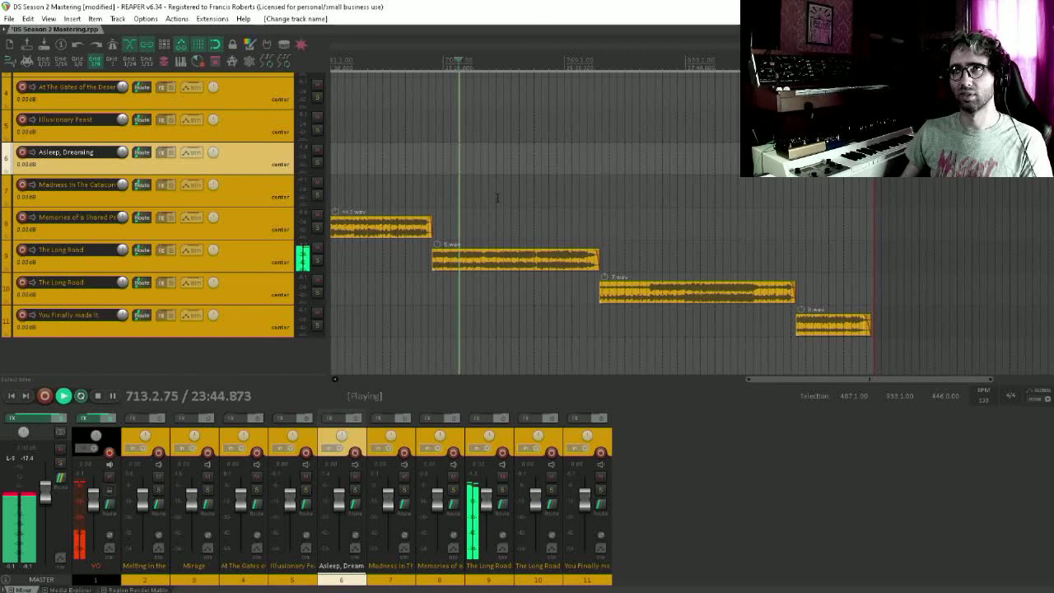
left_click(497, 197)
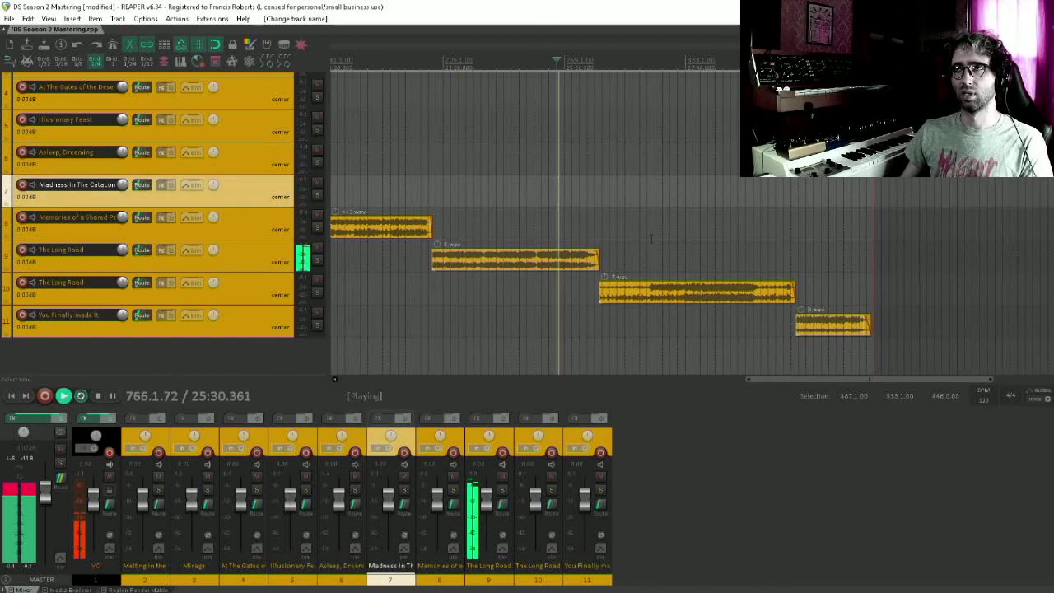
left_click(480, 216)
left_click(465, 197)
left_click(510, 216)
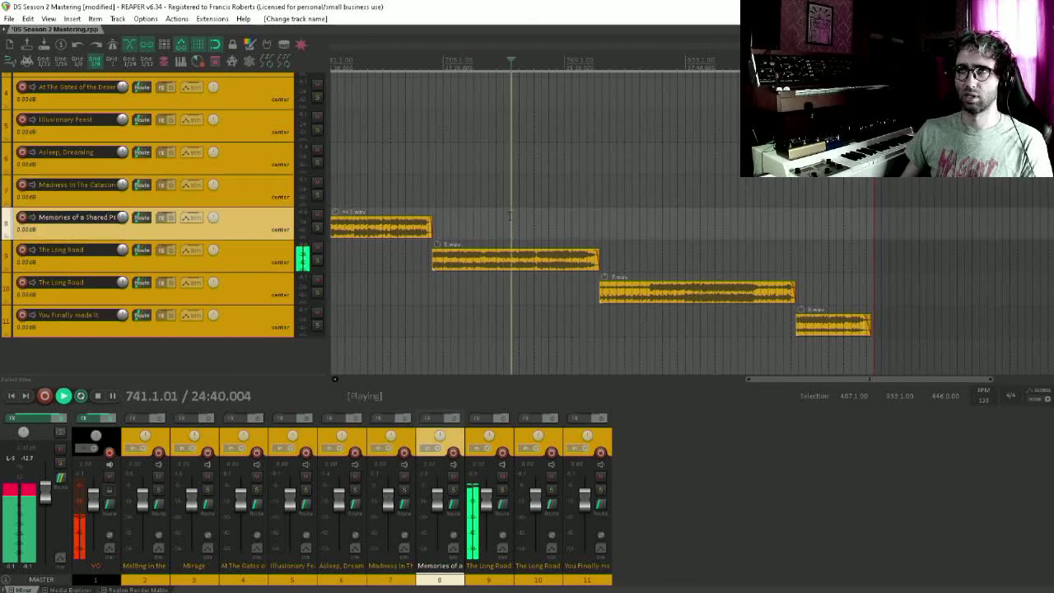
left_click(544, 219)
left_click(587, 222)
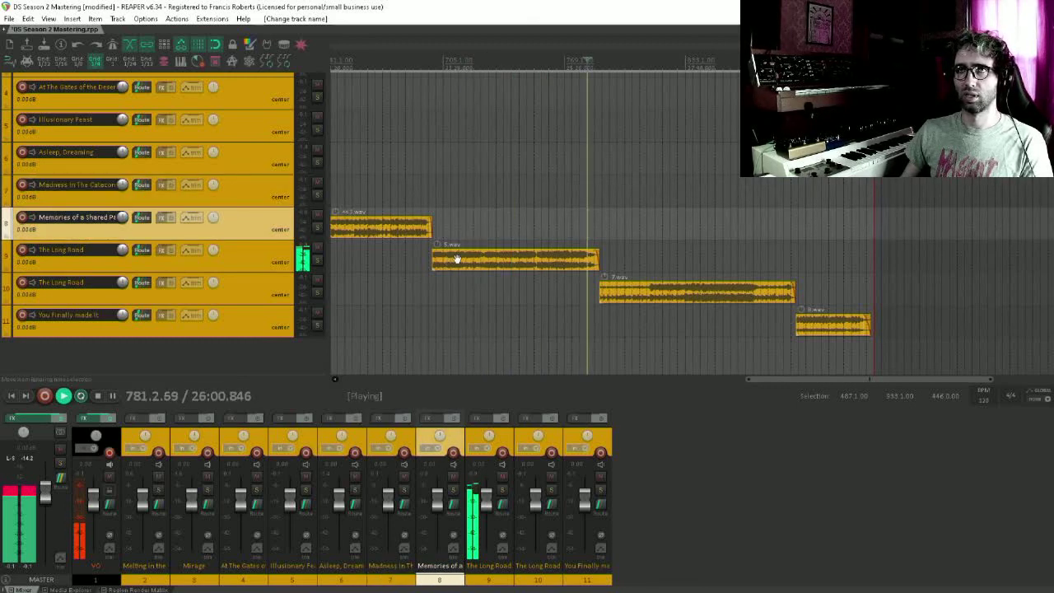
Audition the ninth song, including from 27:52 and 28:16, and stop playback.
scroll(175, 268, "up", 1)
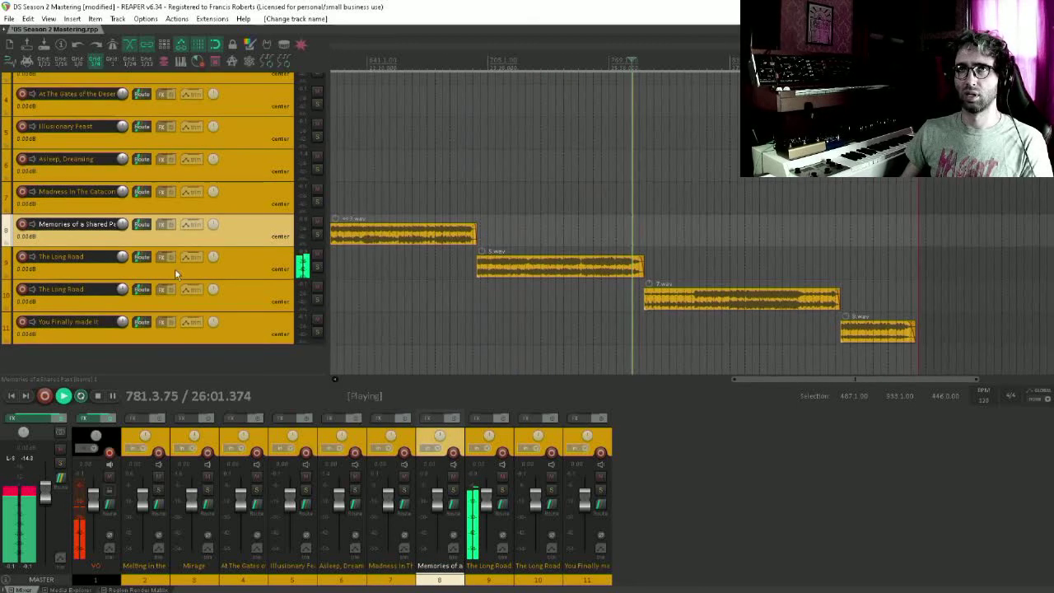
left_click(678, 250)
left_click(705, 239)
left_click(736, 242)
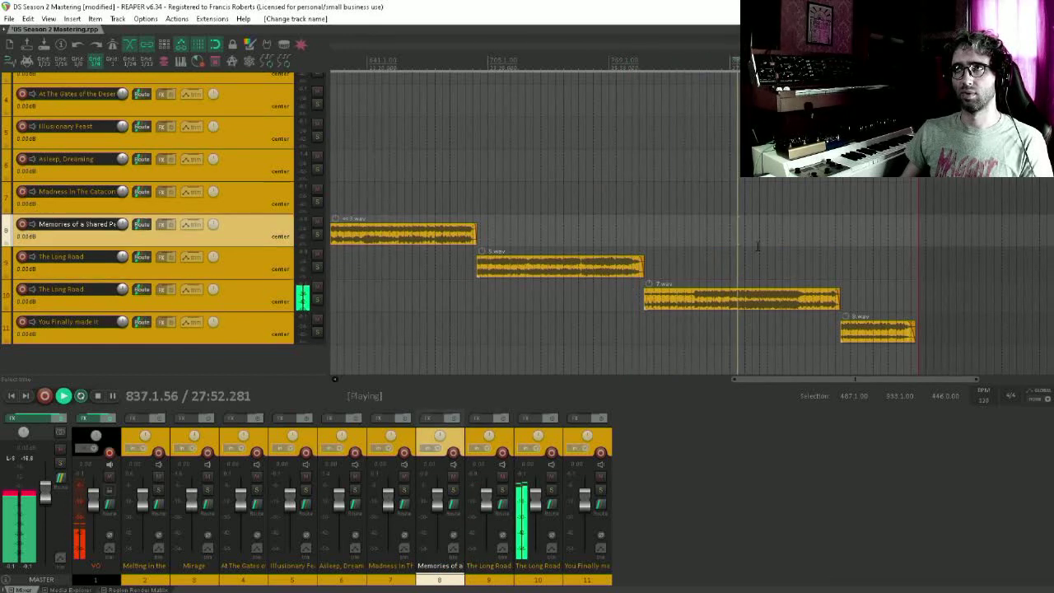
left_click(759, 245)
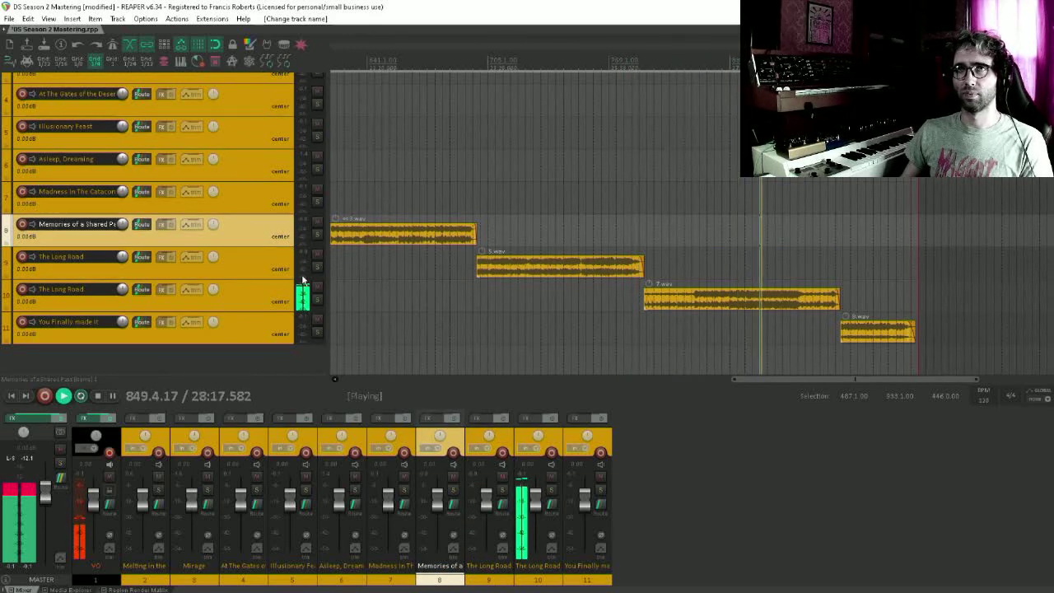
key("space")
Rename the ninth song's track as "The Long March".
double_click(74, 289)
double_click(76, 288)
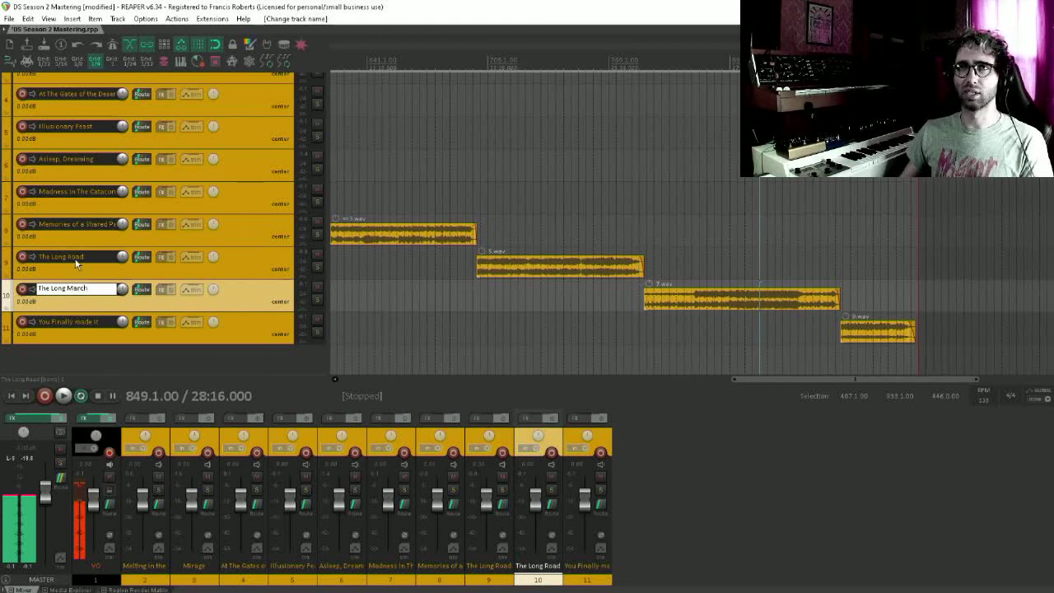
double_click(76, 259)
Audition the eighth song again from 25:20 and stop playback.
left_click(595, 213)
key("space")
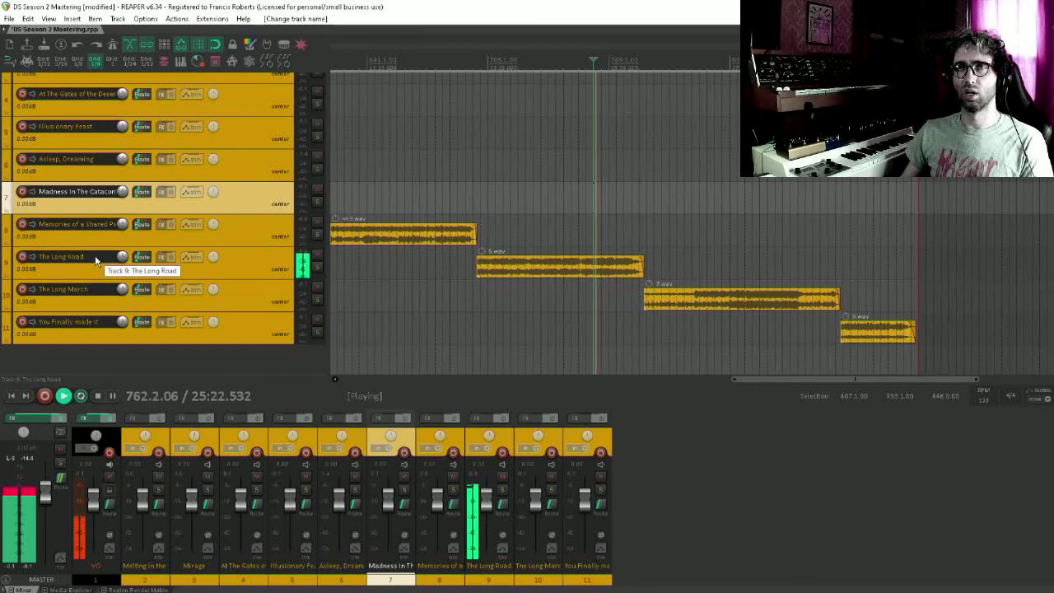
scroll(95, 261, "up", 3)
scroll(95, 260, "down", 2)
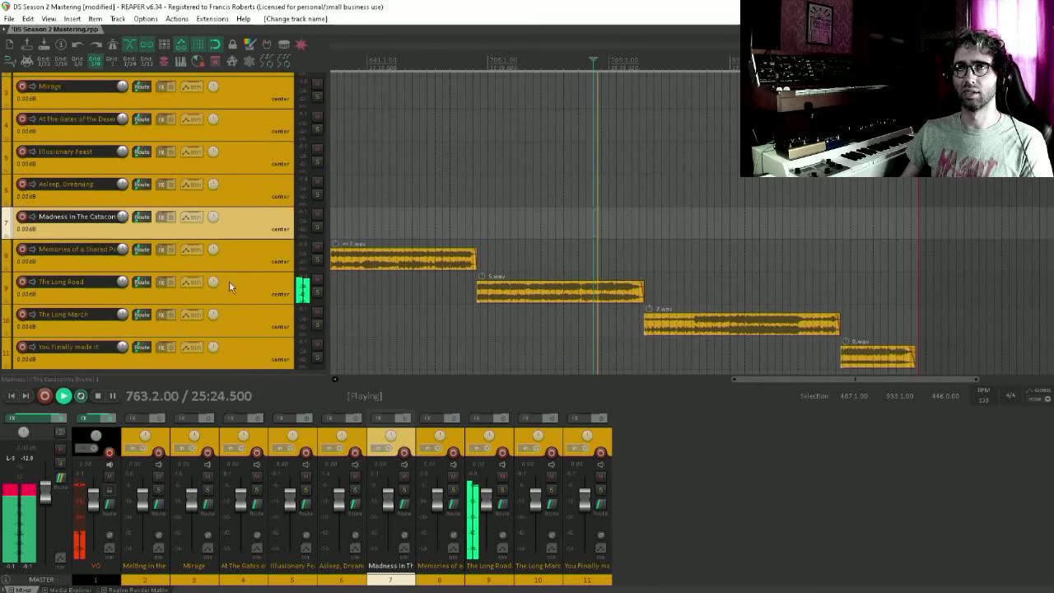
key("space")
Rename the eighth song's track as "Awake Again".
double_click(95, 281)
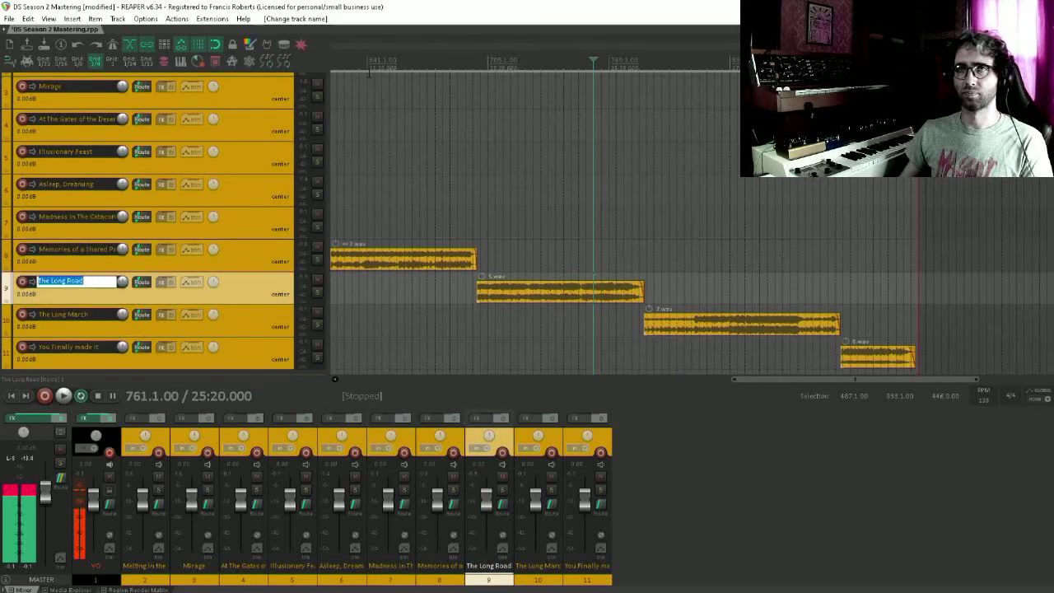
type("Awake")
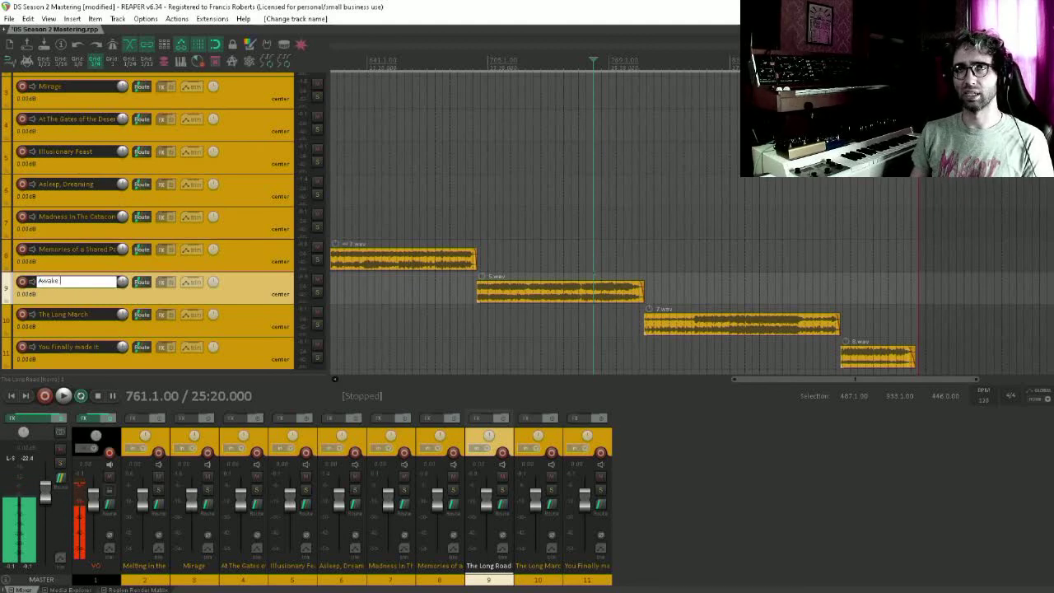
type(" Again")
key("Return")
Audition the ninth song from 28:32 and the tenth song from 29:52, and stop playback.
scroll(158, 295, "down", 1)
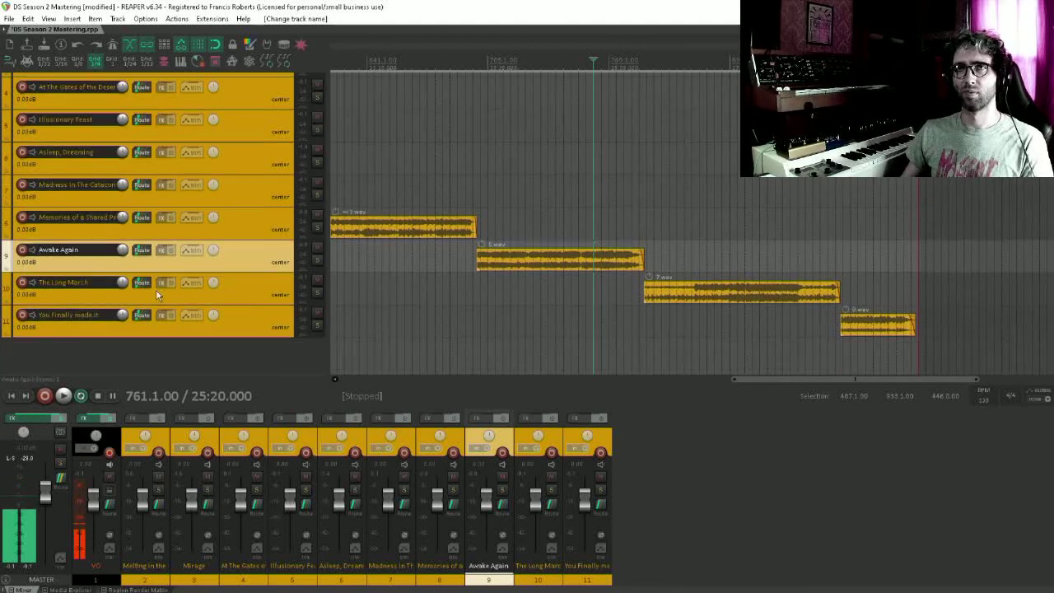
scroll(683, 192, "right", 3)
left_click(586, 160)
key("space")
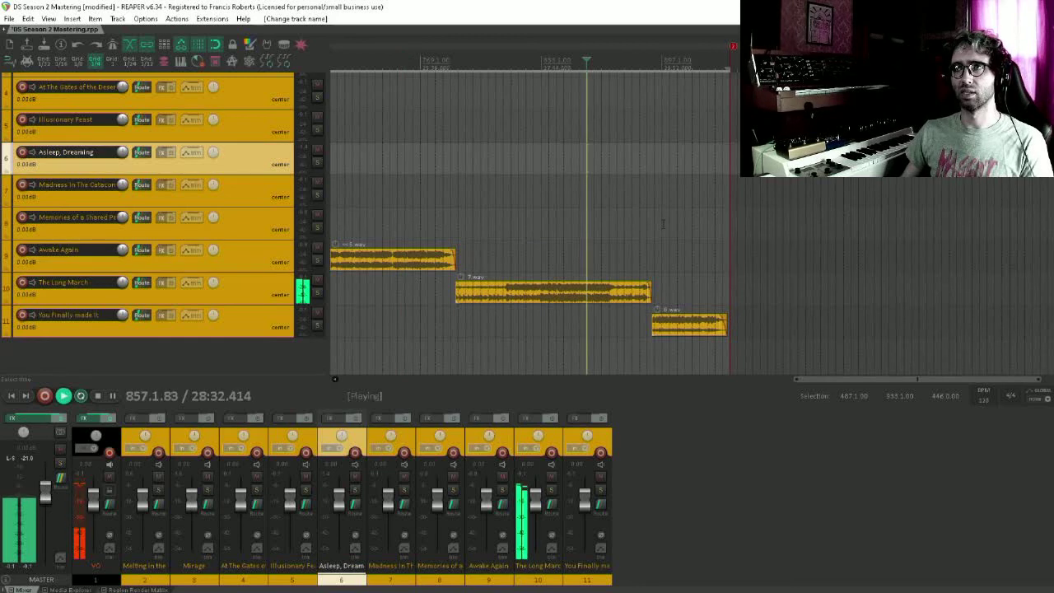
key("space")
left_click(660, 227)
key("space")
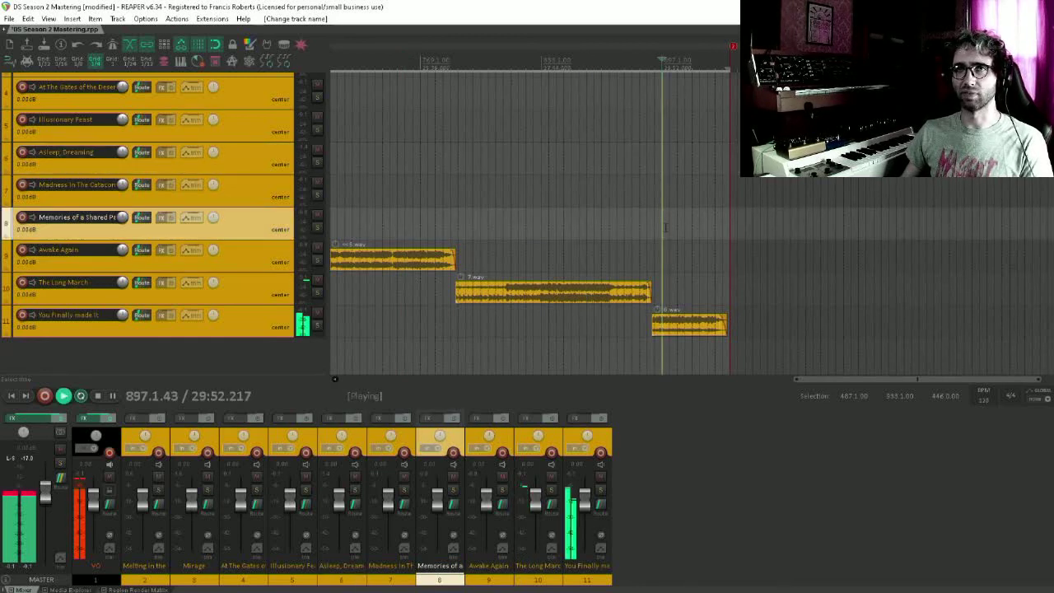
key("space")
Rename the tenth song's track as "Rain".
left_click(108, 321)
double_click(83, 314)
left_click(105, 314)
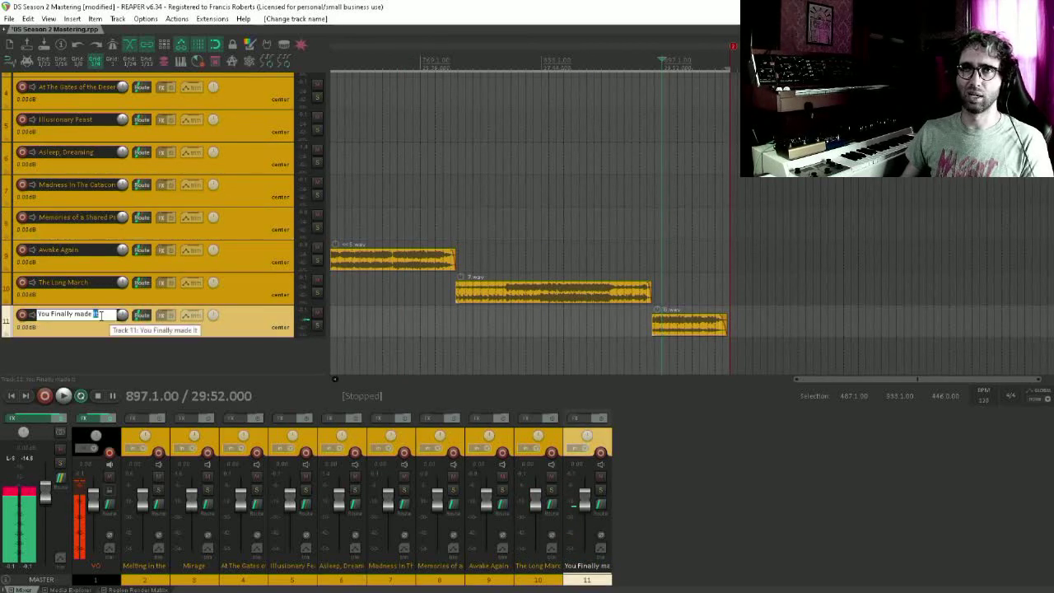
key("ctrl+a")
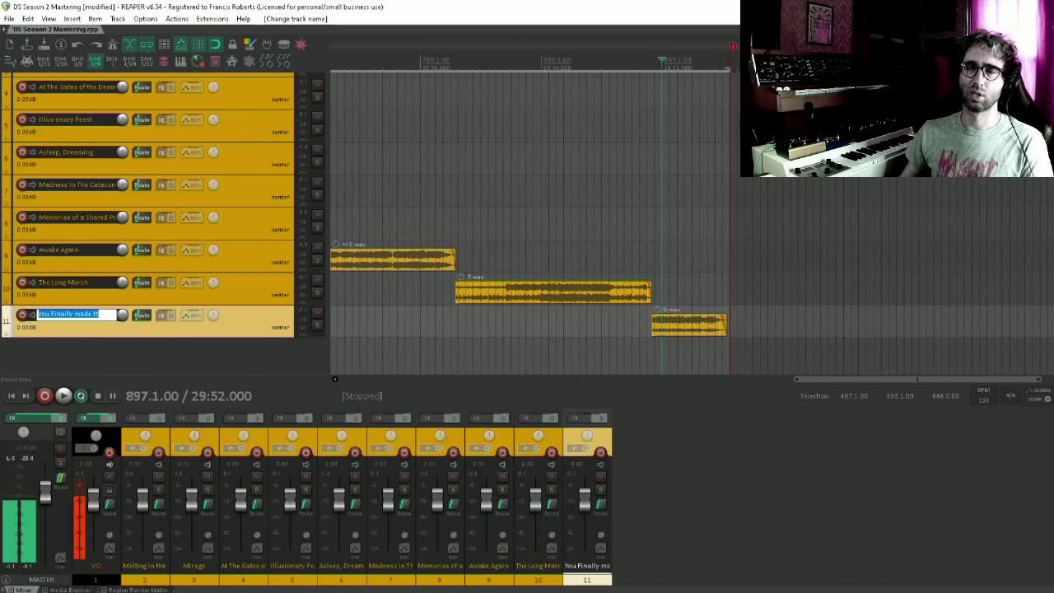
type("Green")
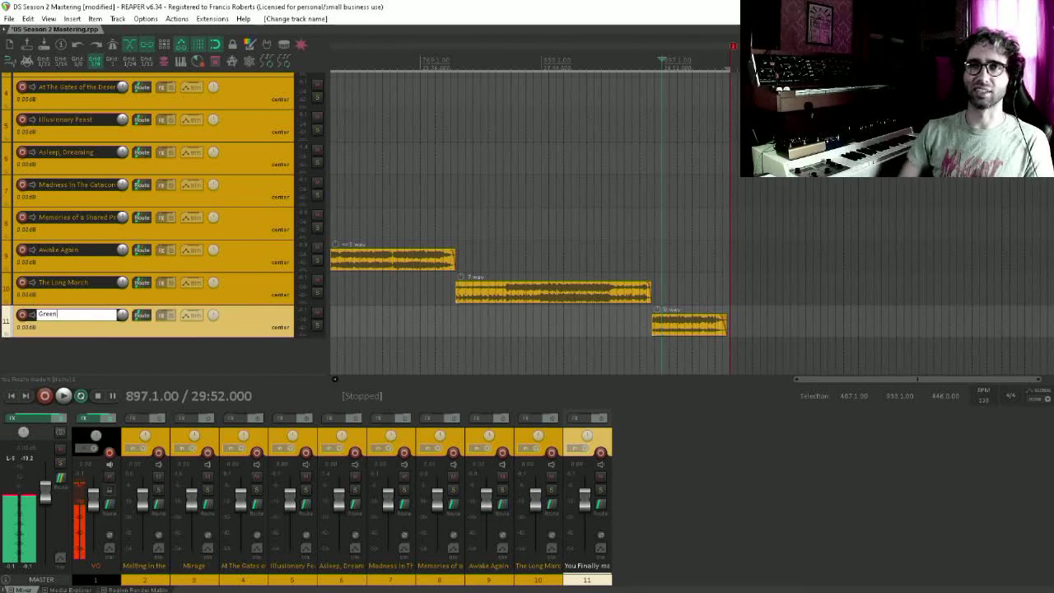
key("BackSpace")
key("BackSpace")
key("BackSpace")
key("BackSpace")
key("BackSpace")
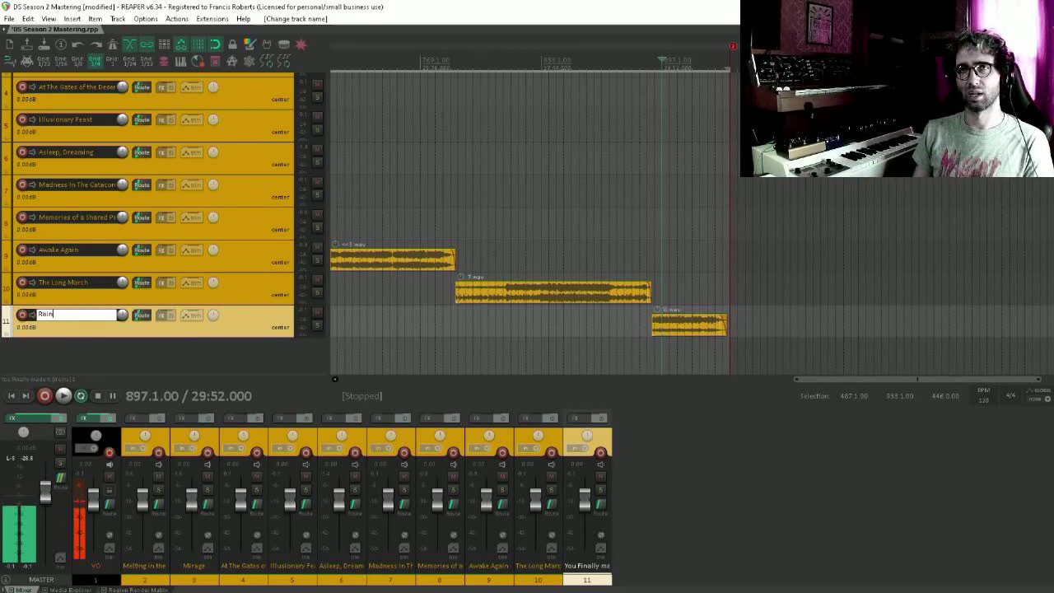
type("Rain")
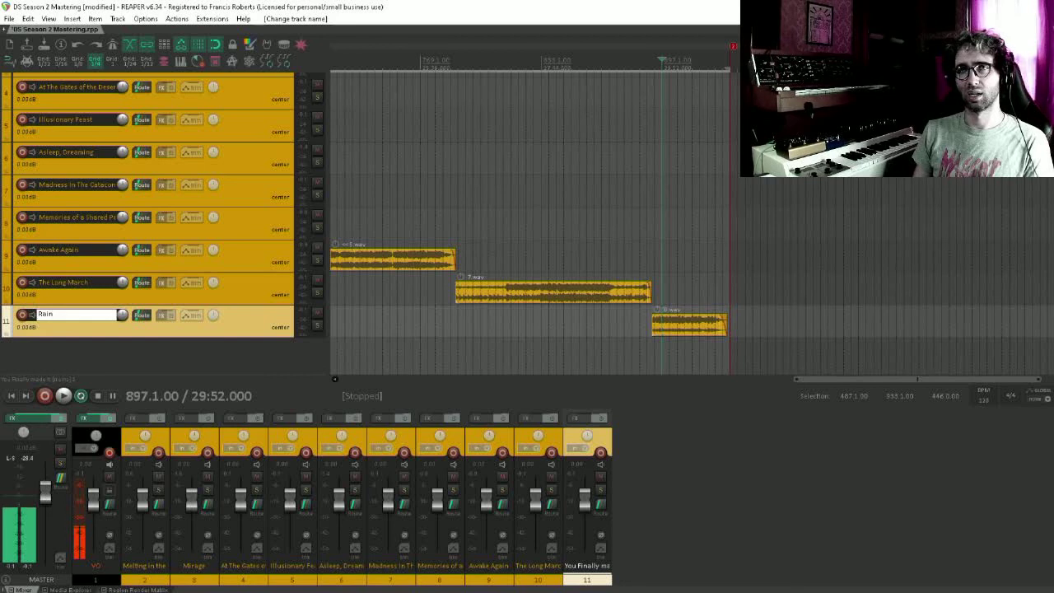
key("BackSpace")
key("BackSpace")
key("BackSpace")
key("BackSpace")
type("D")
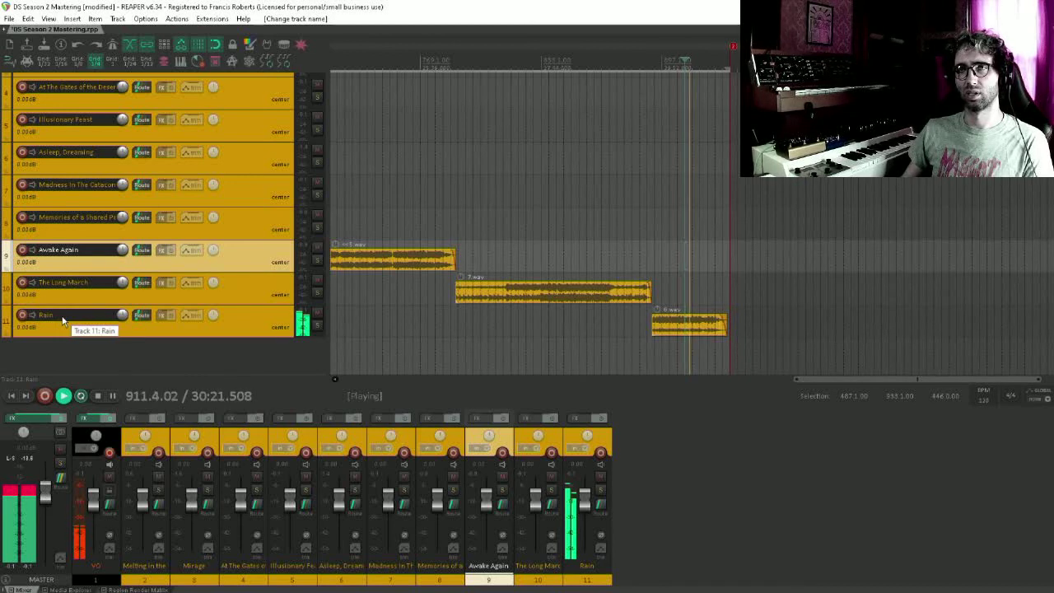
Listen to the tenth song from 30:16, stop playback and review the list of song track titles.
left_click(64, 320)
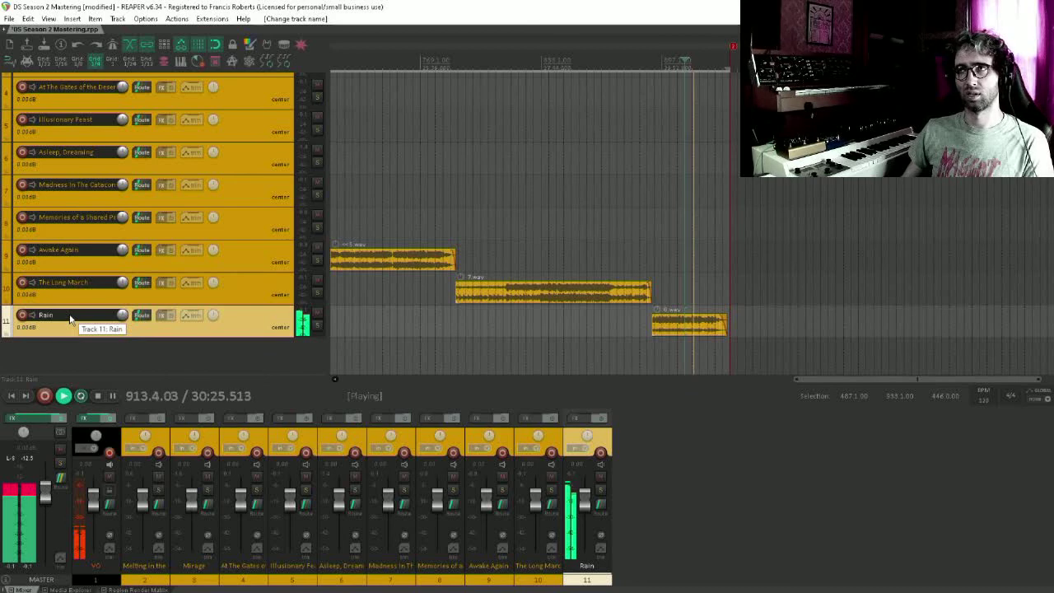
scroll(86, 309, "up", 1)
scroll(86, 308, "down", 1)
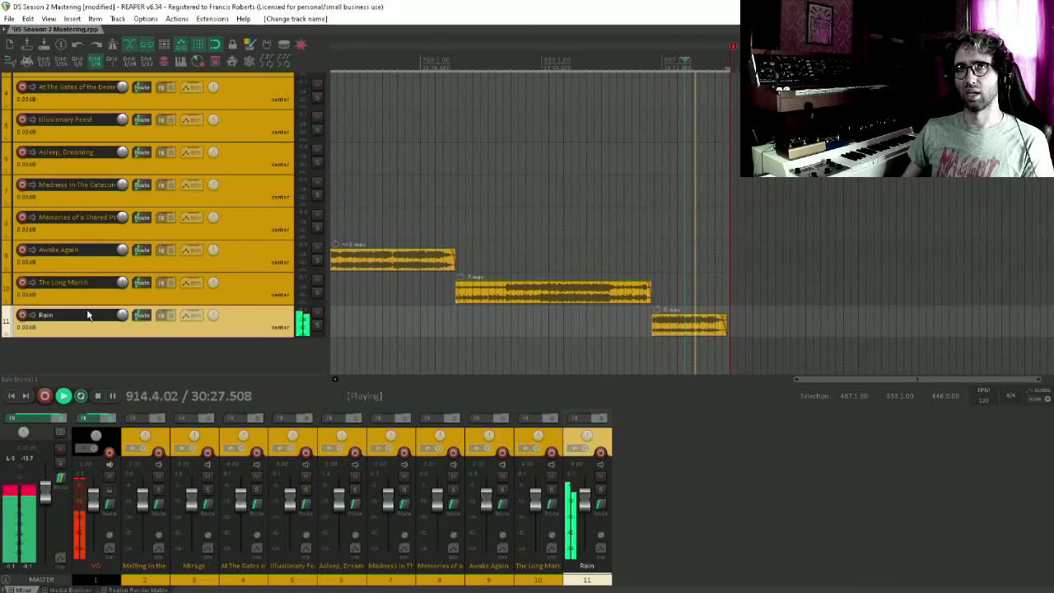
key("space")
scroll(86, 308, "up", 2)
scroll(87, 309, "down", 2)
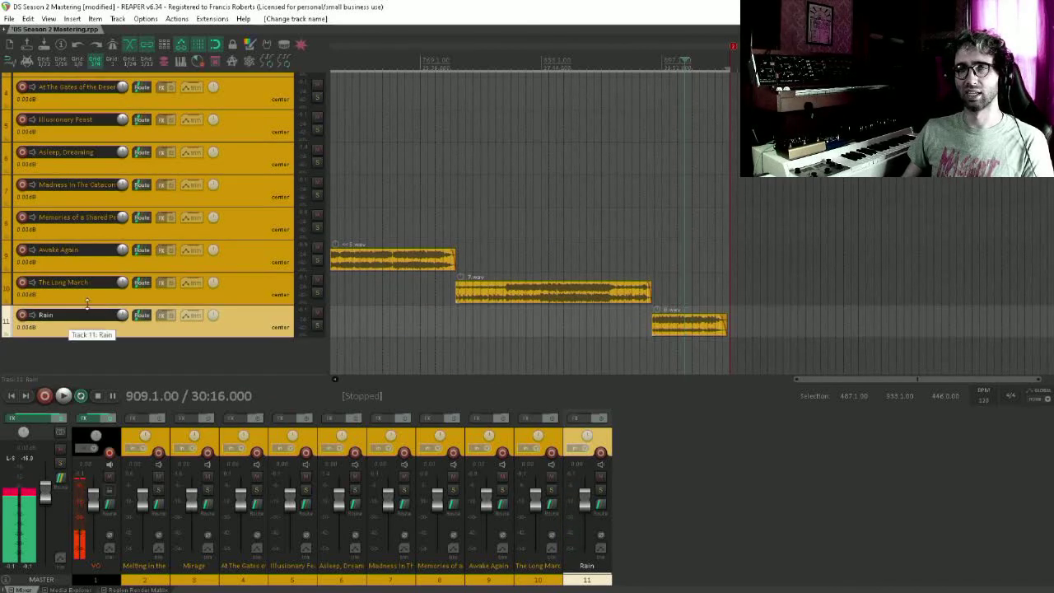
scroll(78, 315, "up", 2)
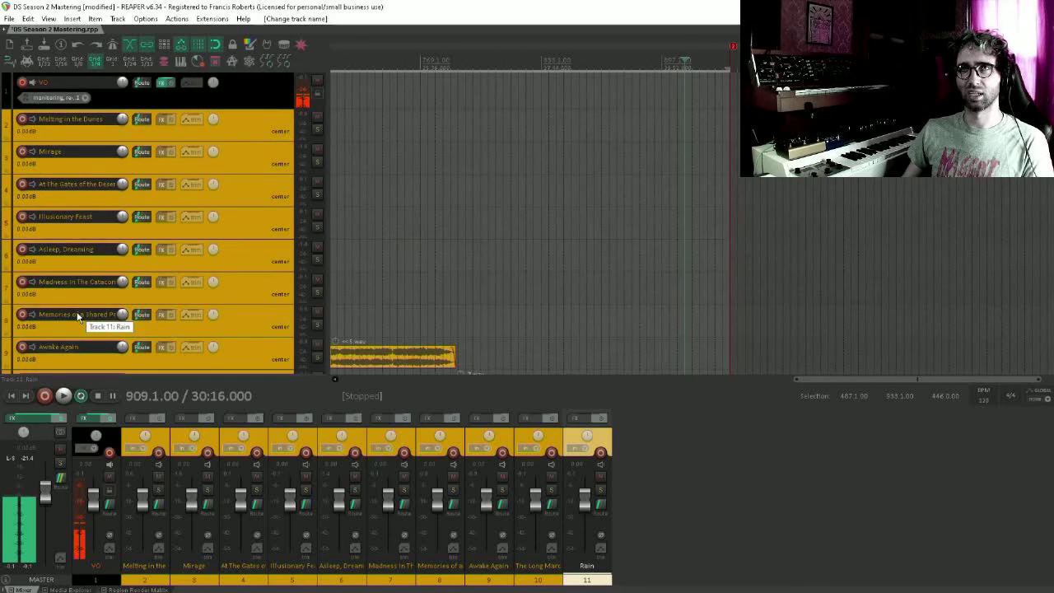
scroll(78, 316, "down", 2)
scroll(78, 316, "up", 2)
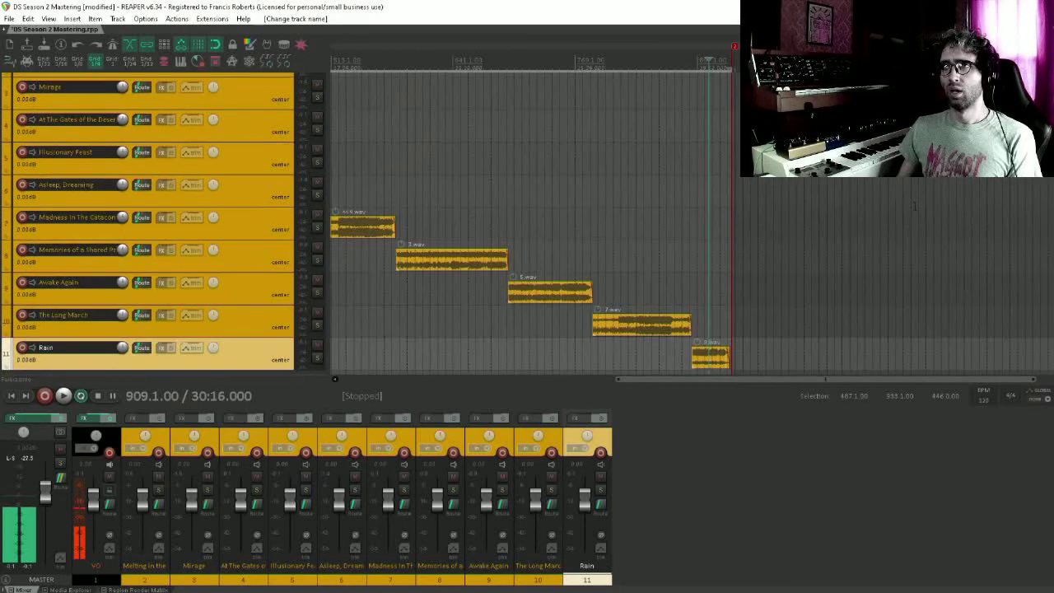
Set the time selection to span Side 1, from the project start to the Side 2 marker, and save the project.
scroll(604, 288, "down", 5)
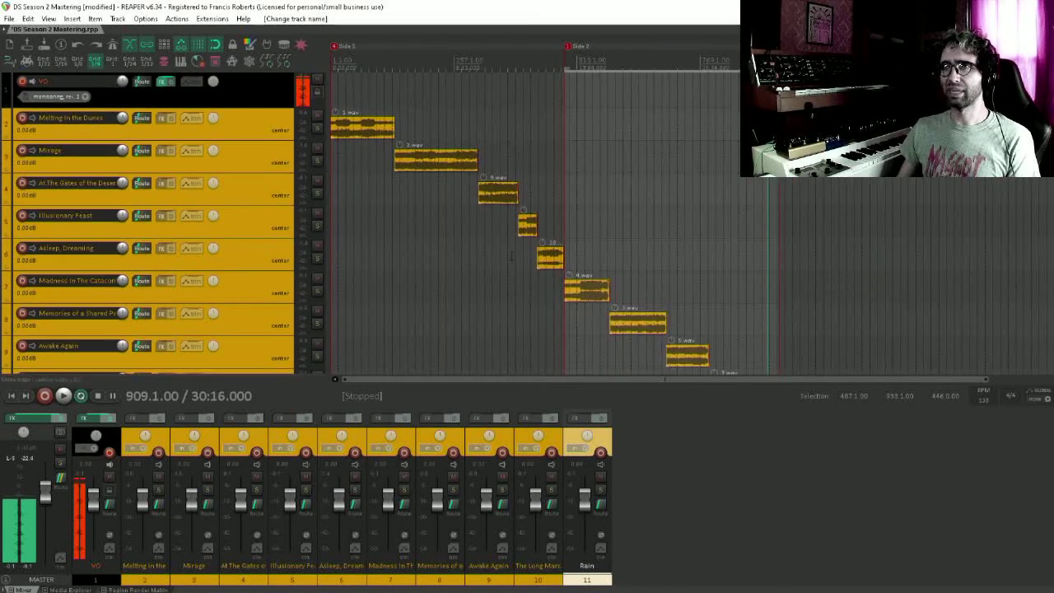
scroll(782, 283, "up", 3)
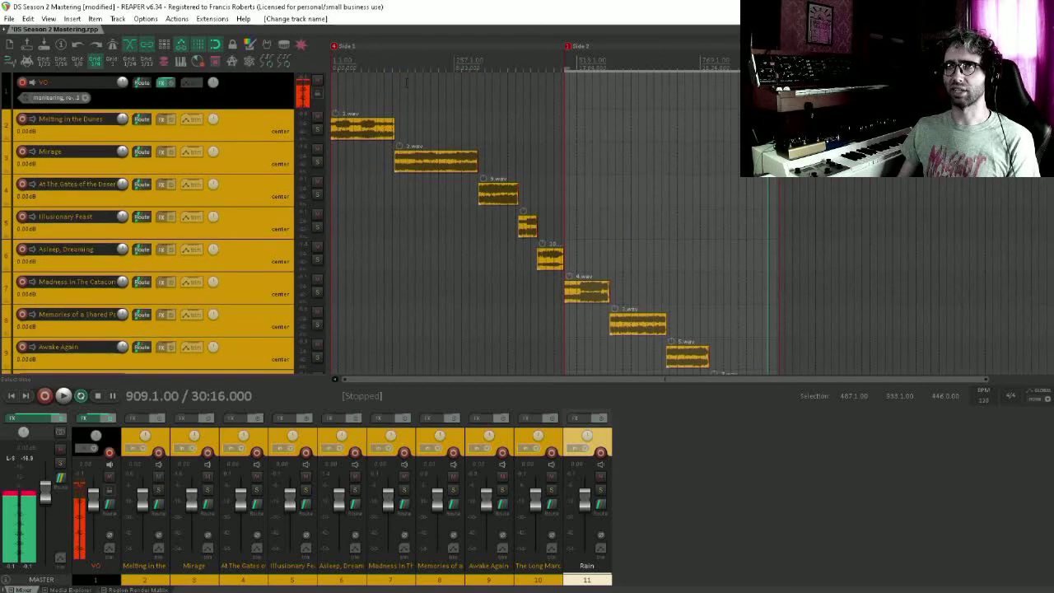
double_click(407, 65)
scroll(706, 217, "down", 2)
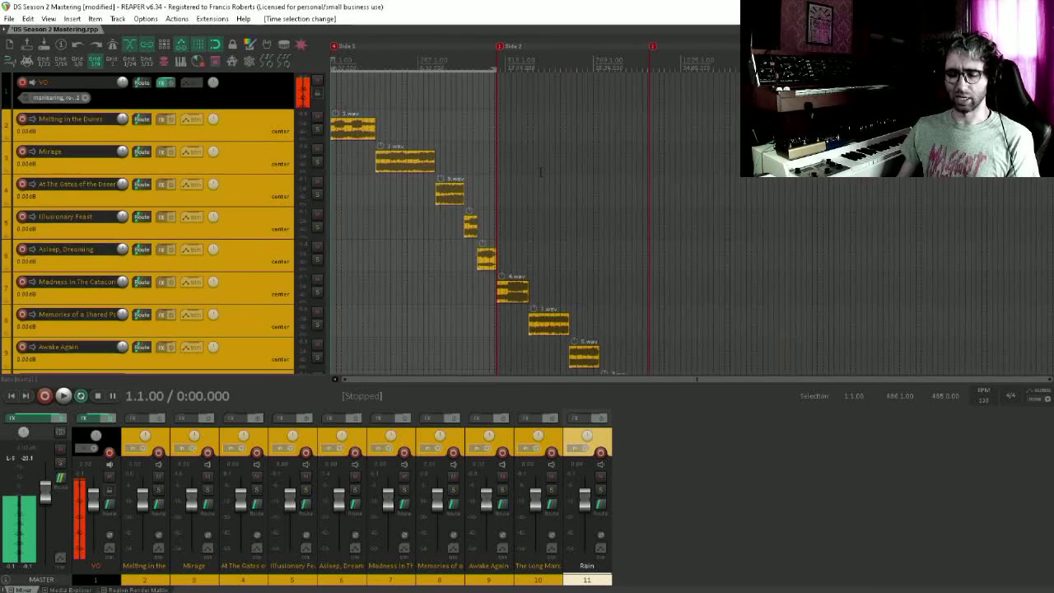
scroll(567, 141, "up", 2)
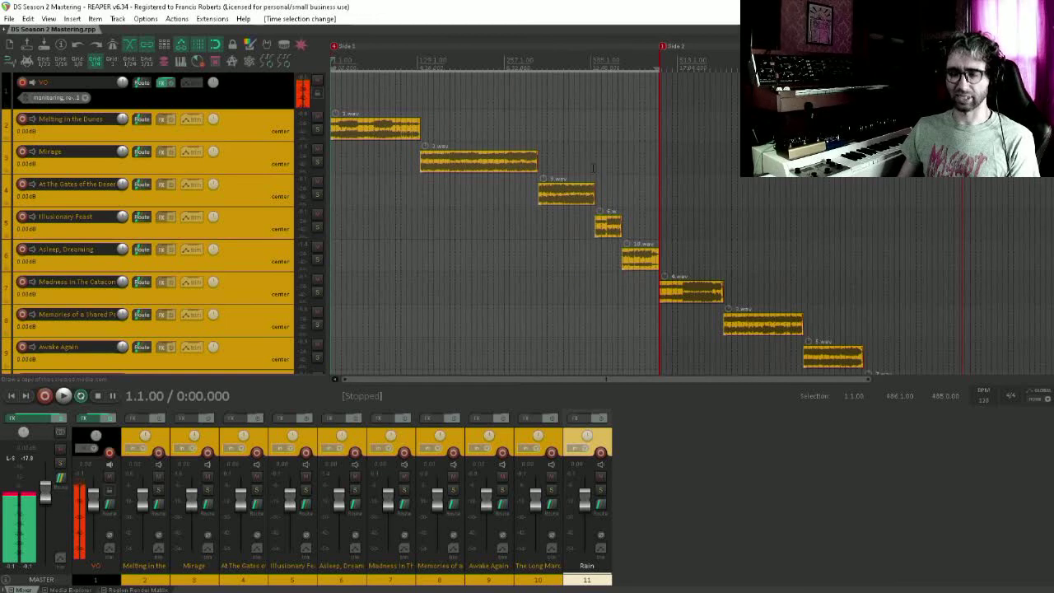
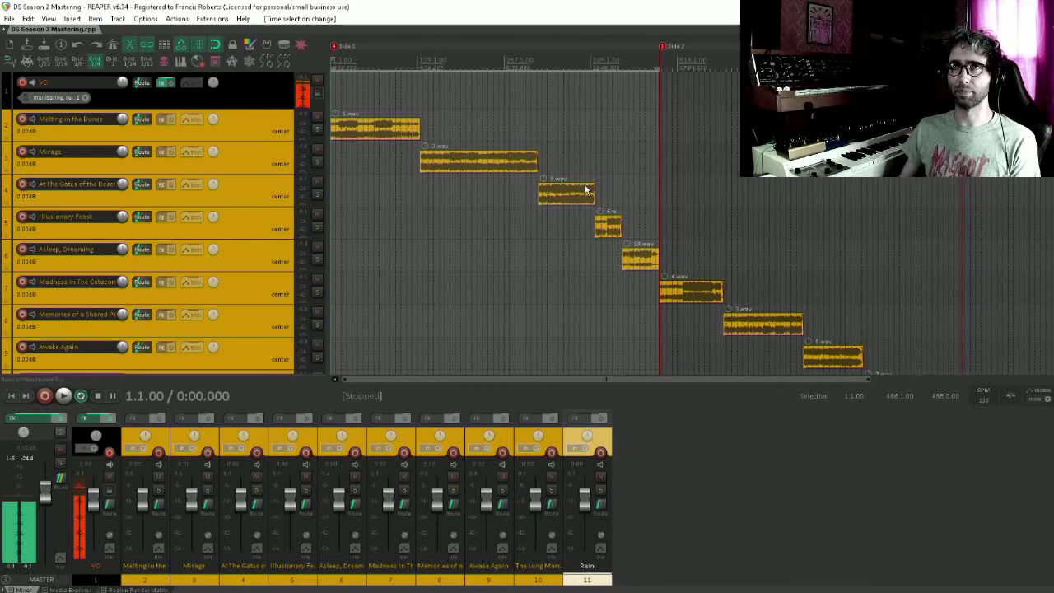
Open the render settings and name the output file "Deserted Stronghold Side 1".
key("ctrl+alt+r")
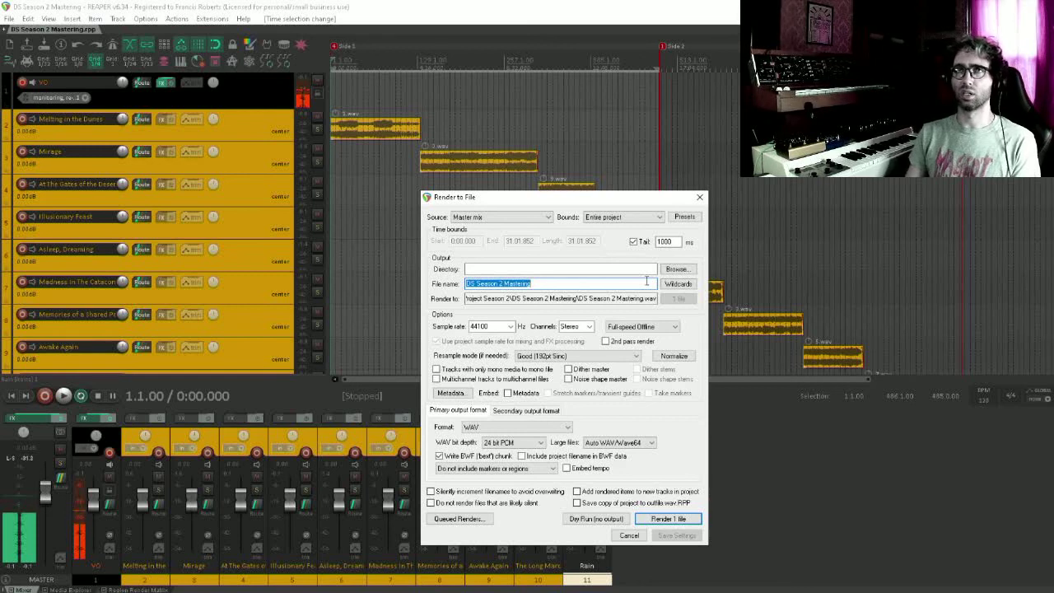
type("Deserted St")
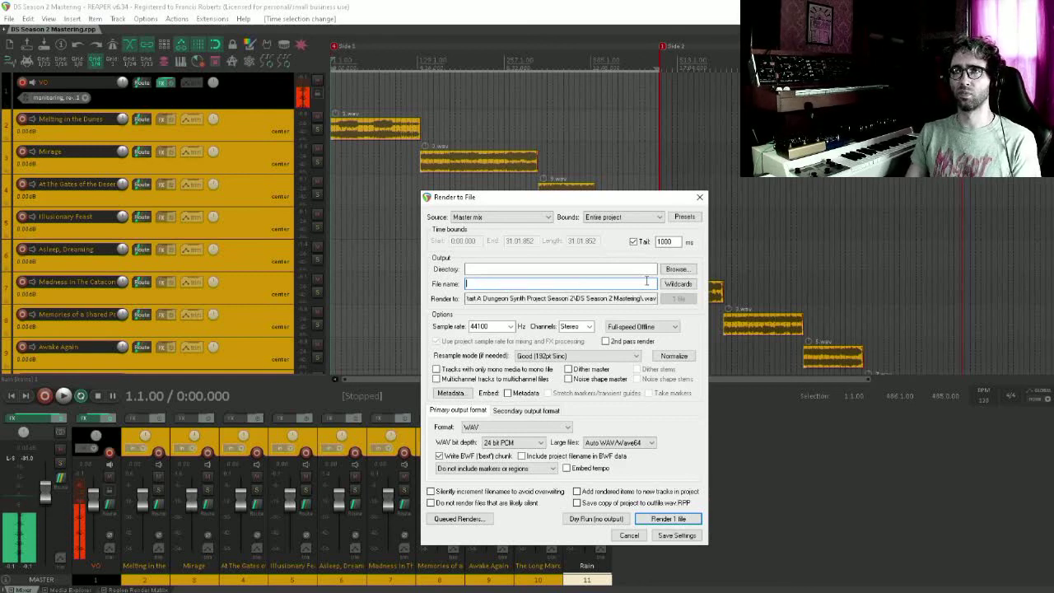
type("ronghold")
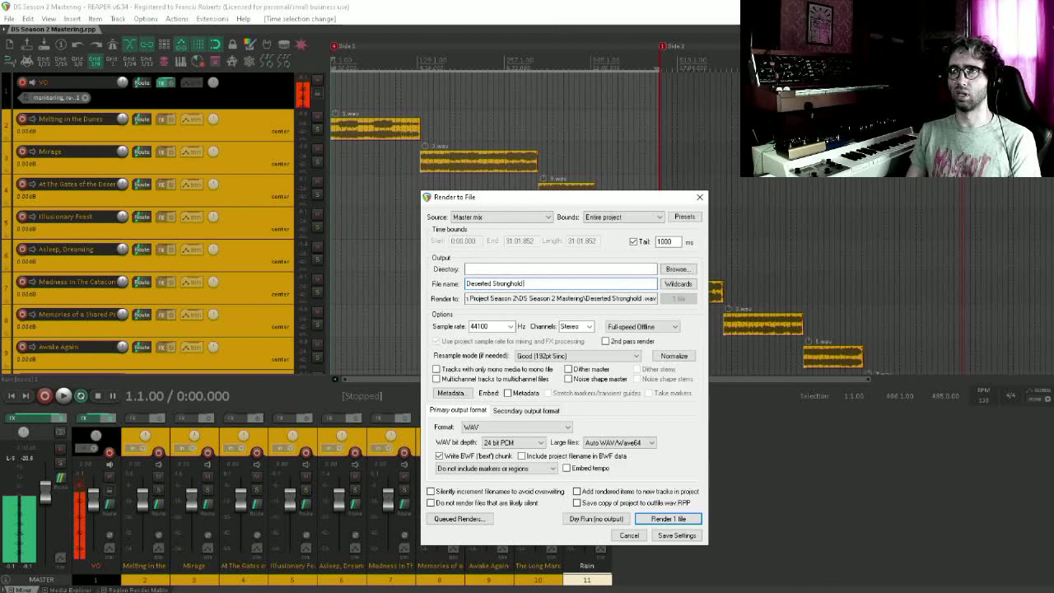
type(" Side 1")
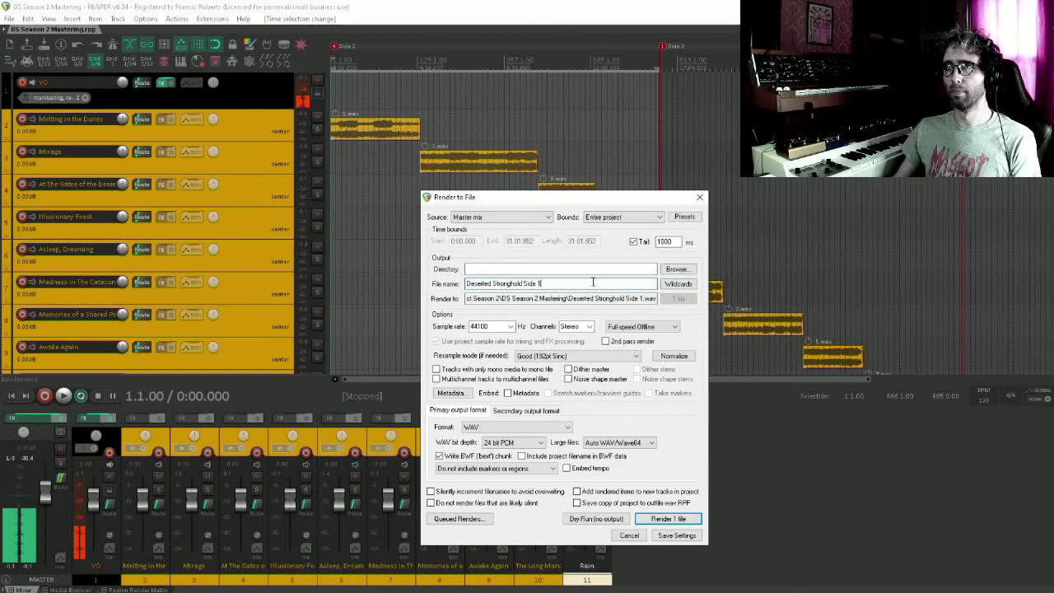
Set the render sample rate to 48000 Hz and add the Side 1 render to the render queue.
left_click(494, 326)
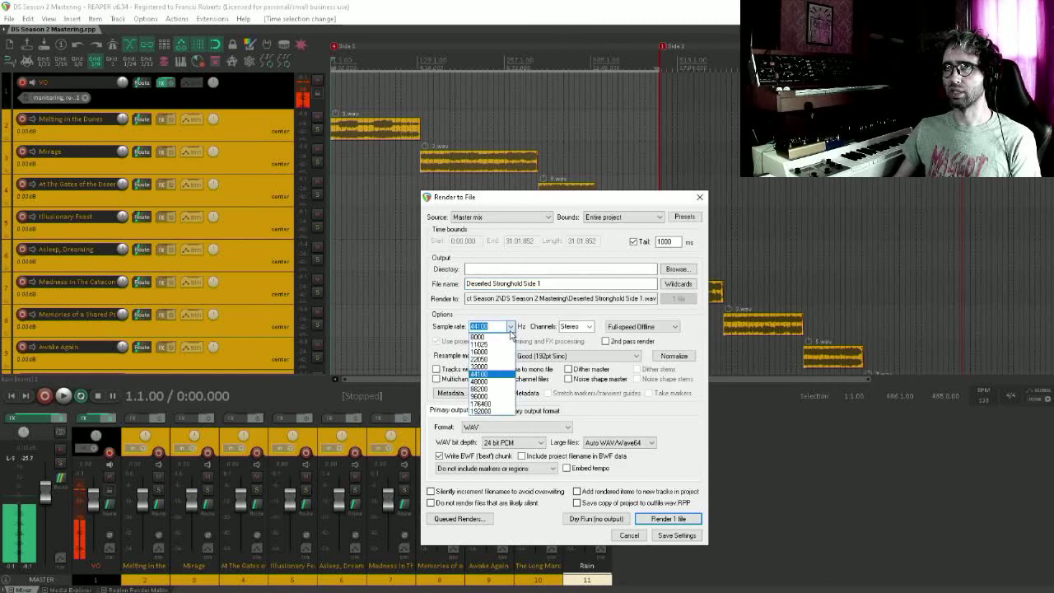
left_click(484, 381)
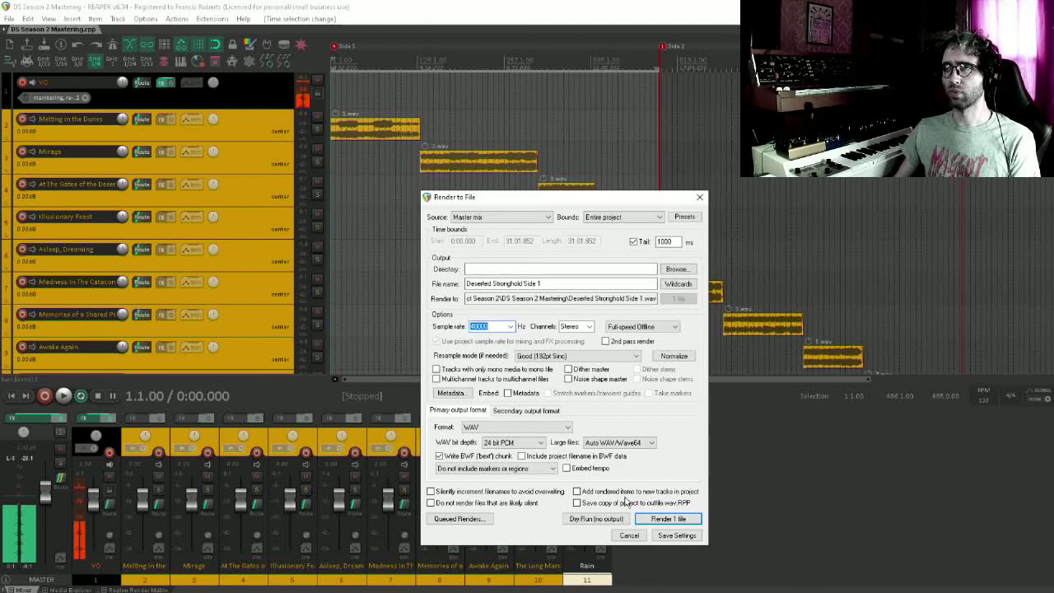
left_click(444, 524)
left_click(493, 532)
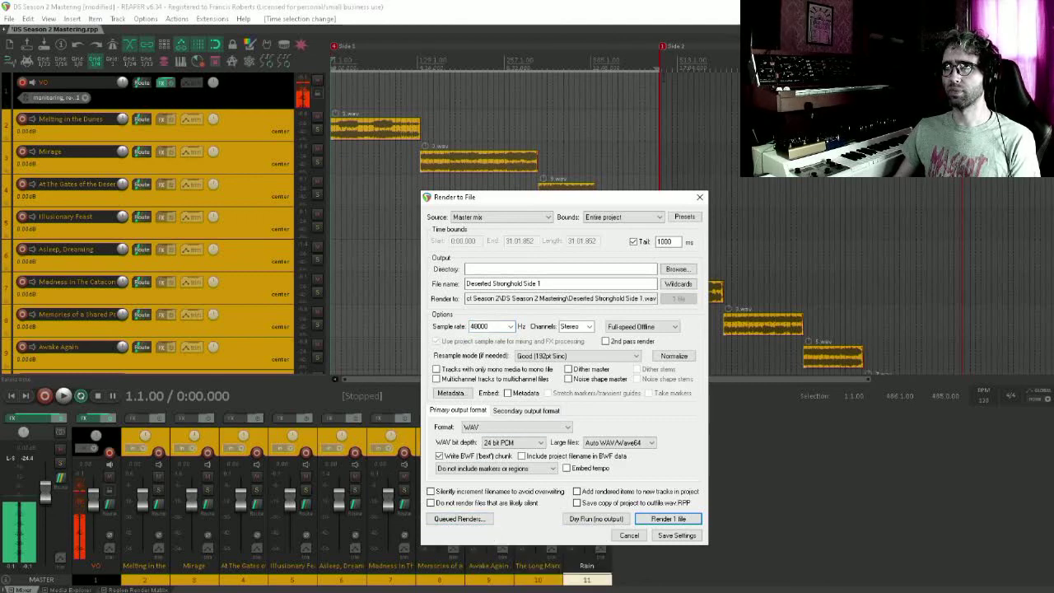
With the time selection moved to Side 2, queue a render named "Deserted Stronghold Side 2" and open the render queue.
double_click(717, 66)
left_click(546, 283)
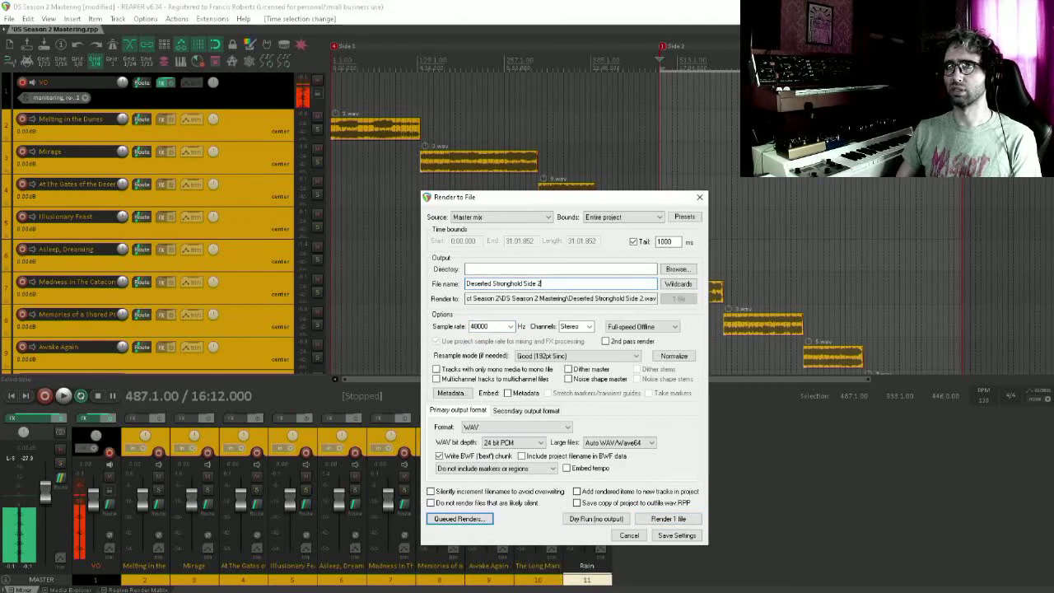
left_click(469, 519)
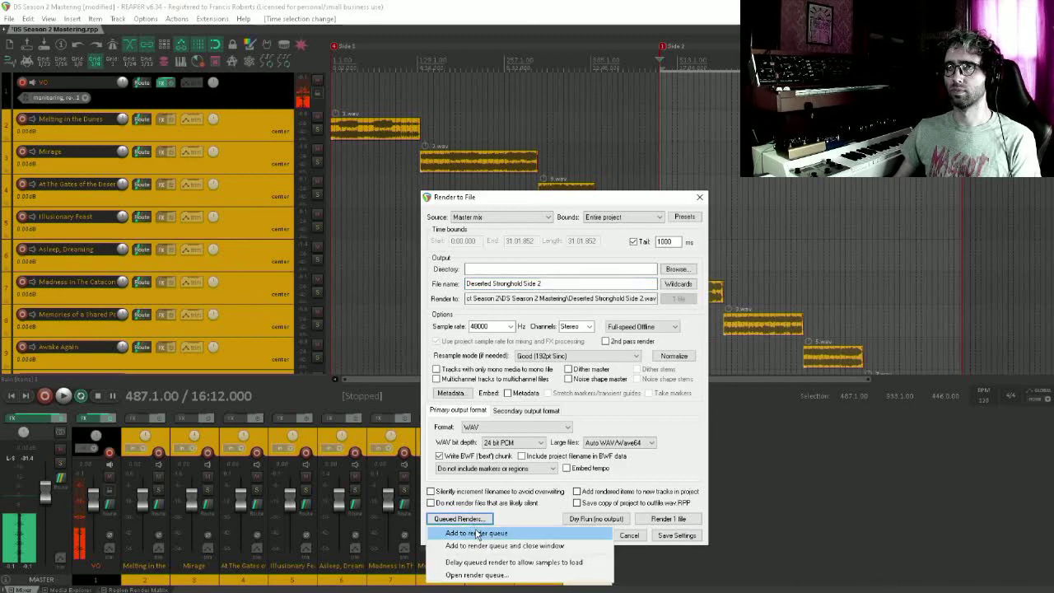
left_click(478, 532)
left_click(470, 519)
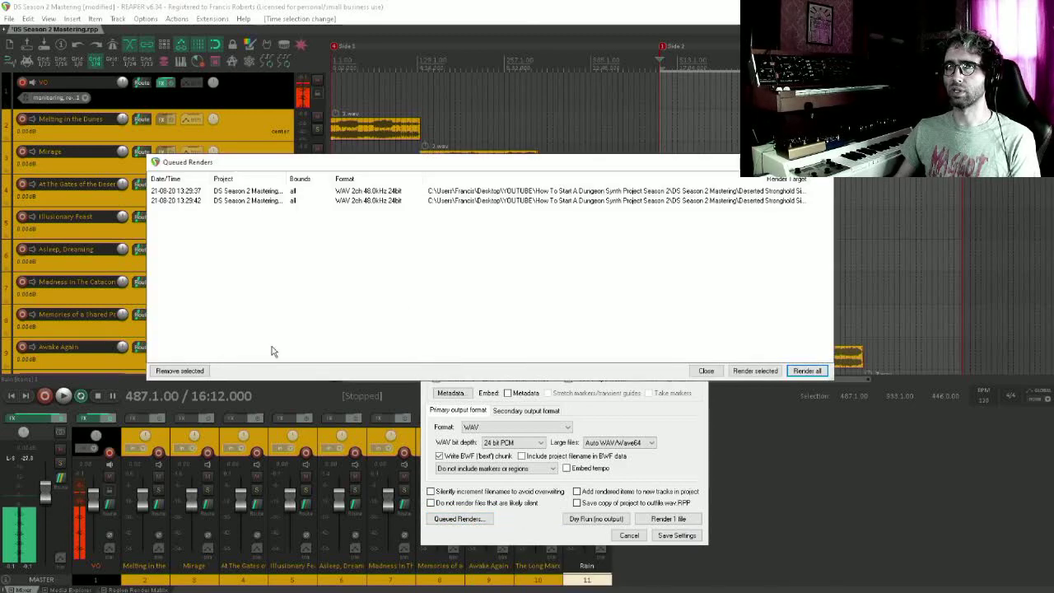